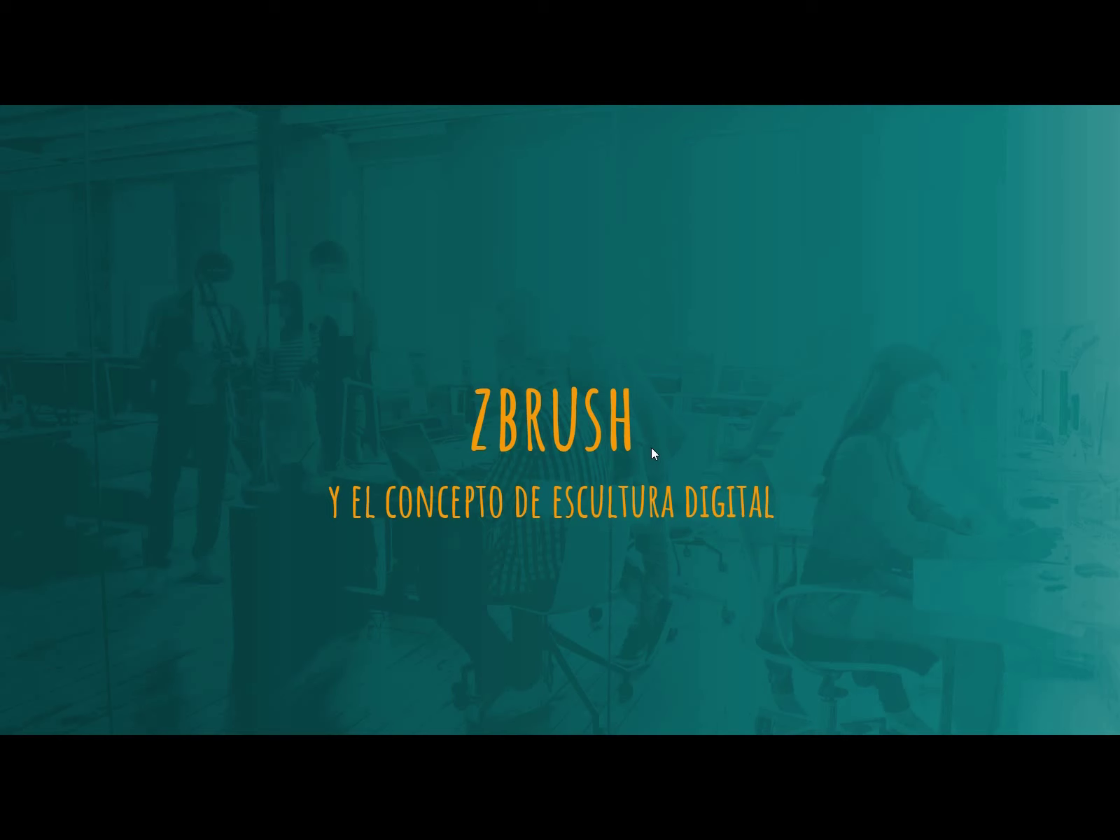
# Advance from the ZBRUSH title slide to the slide explaining why Zbrush was created.
pyautogui.click(651, 448)
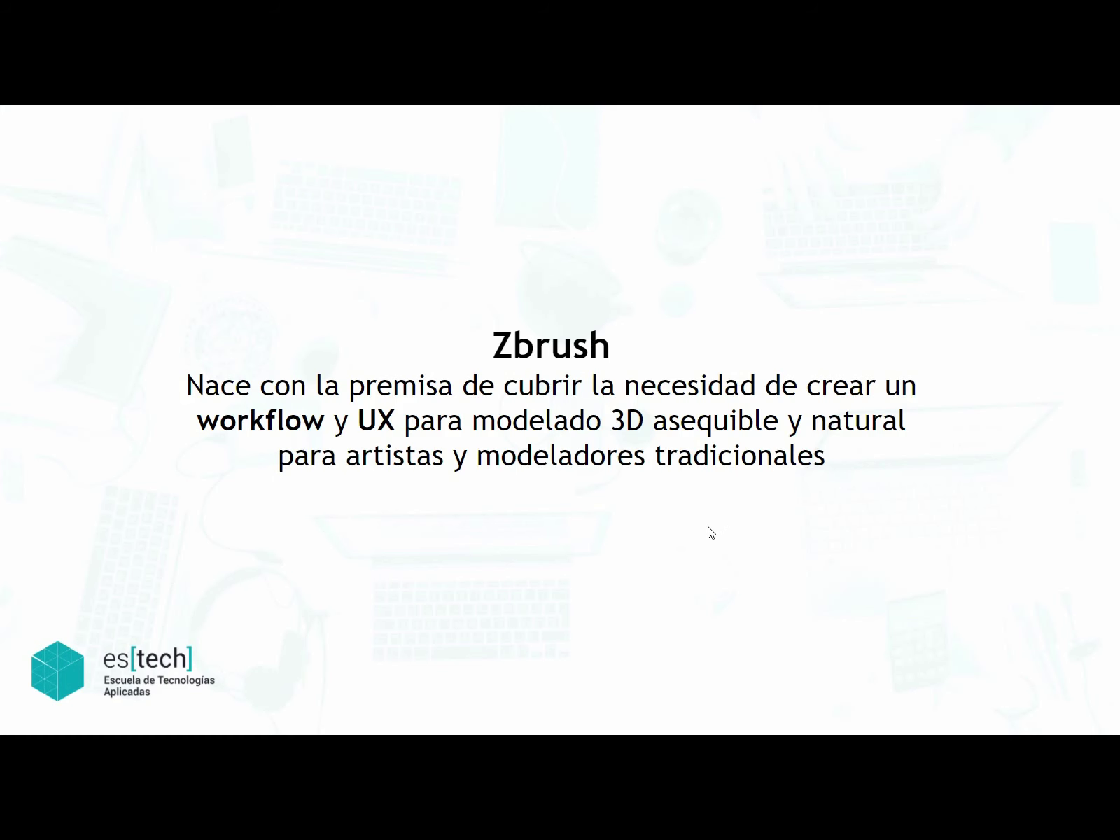
# Advance the slideshow to the clay-hands 'arcilla digital' slide on digitized traditional sculpting.
pyautogui.click(658, 558)
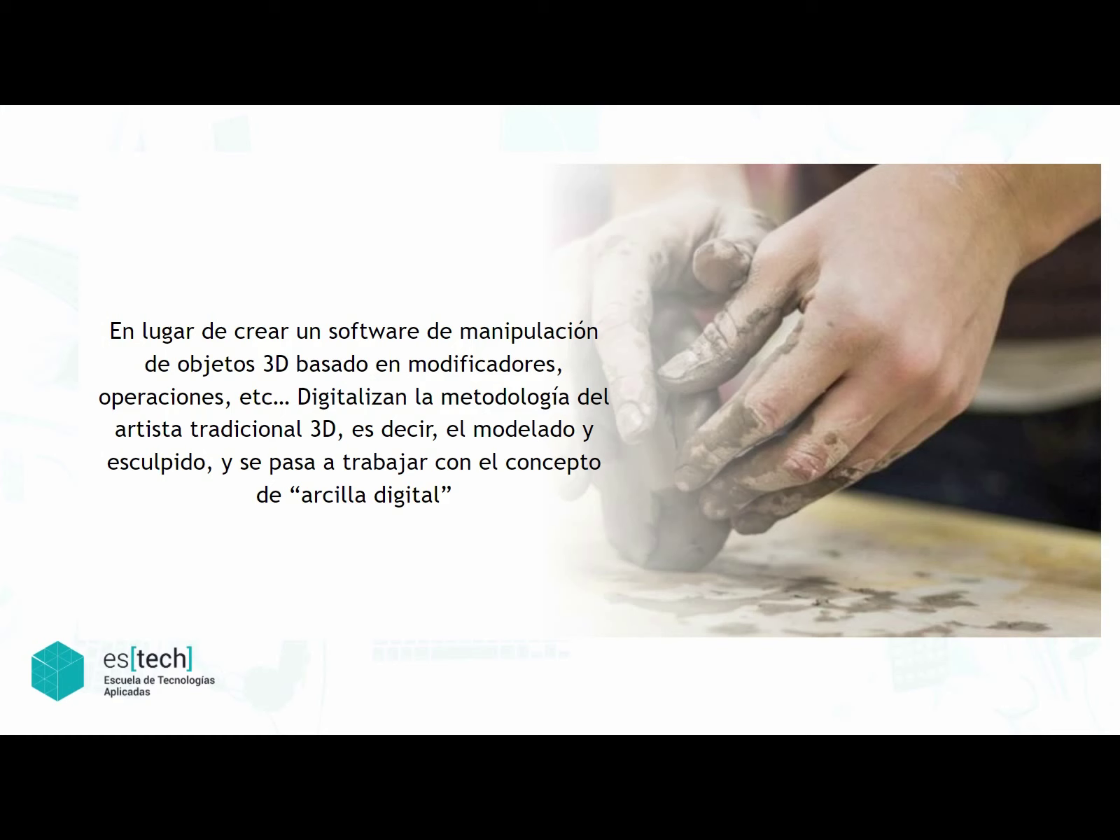
# Leave the slideshow for ZBrush 2021 and close the LightBox sample-project browser.
pyautogui.click(541, 447)
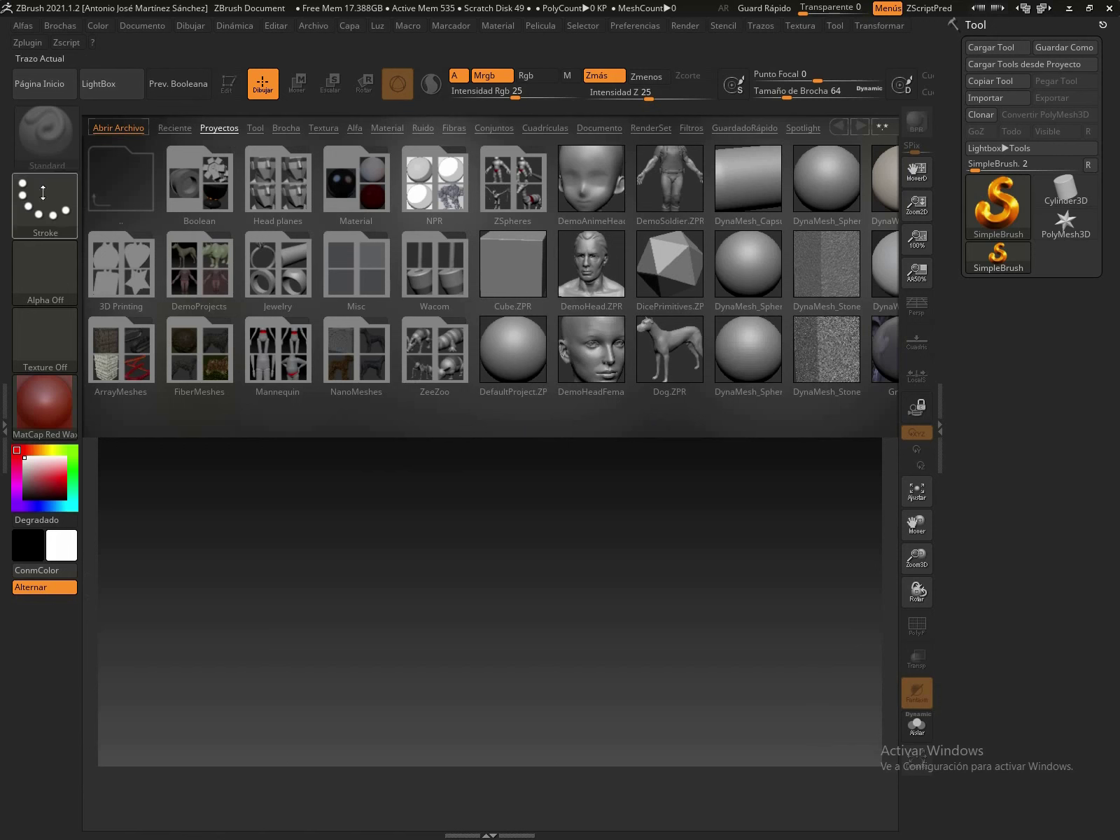
pyautogui.click(111, 90)
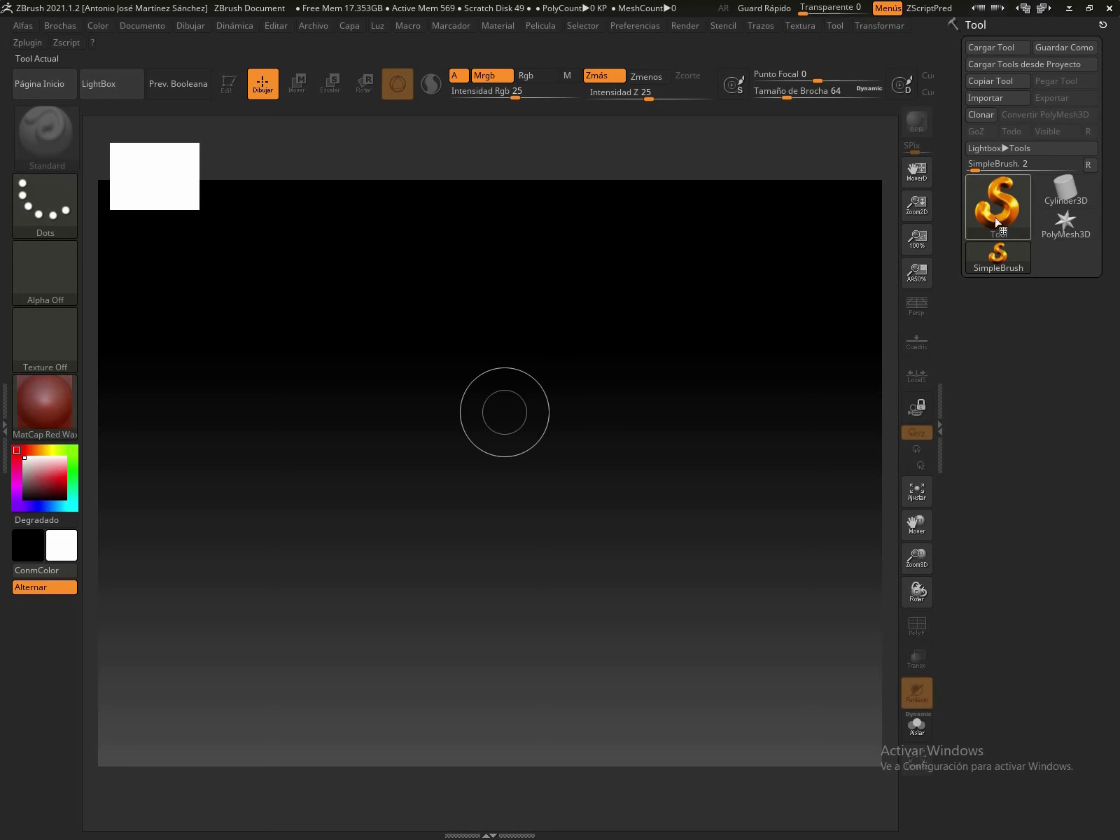
# Paint two thick curved red SimpleBrush strokes across the empty canvas.
pyautogui.moveTo(413, 350)
pyautogui.mouseDown()
pyautogui.moveTo(296, 413)
pyautogui.moveTo(269, 465)
pyautogui.moveTo(560, 311)
pyautogui.moveTo(620, 462)
pyautogui.moveTo(472, 397)
pyautogui.moveTo(595, 392)
pyautogui.moveTo(456, 420)
pyautogui.moveTo(595, 455)
pyautogui.moveTo(561, 492)
pyautogui.moveTo(504, 399)
pyautogui.moveTo(518, 455)
pyautogui.moveTo(532, 418)
pyautogui.moveTo(490, 469)
pyautogui.moveTo(476, 462)
pyautogui.moveTo(490, 490)
pyautogui.moveTo(596, 377)
pyautogui.moveTo(490, 476)
pyautogui.moveTo(595, 409)
pyautogui.moveTo(483, 501)
pyautogui.moveTo(456, 478)
pyautogui.moveTo(682, 350)
pyautogui.mouseUp()
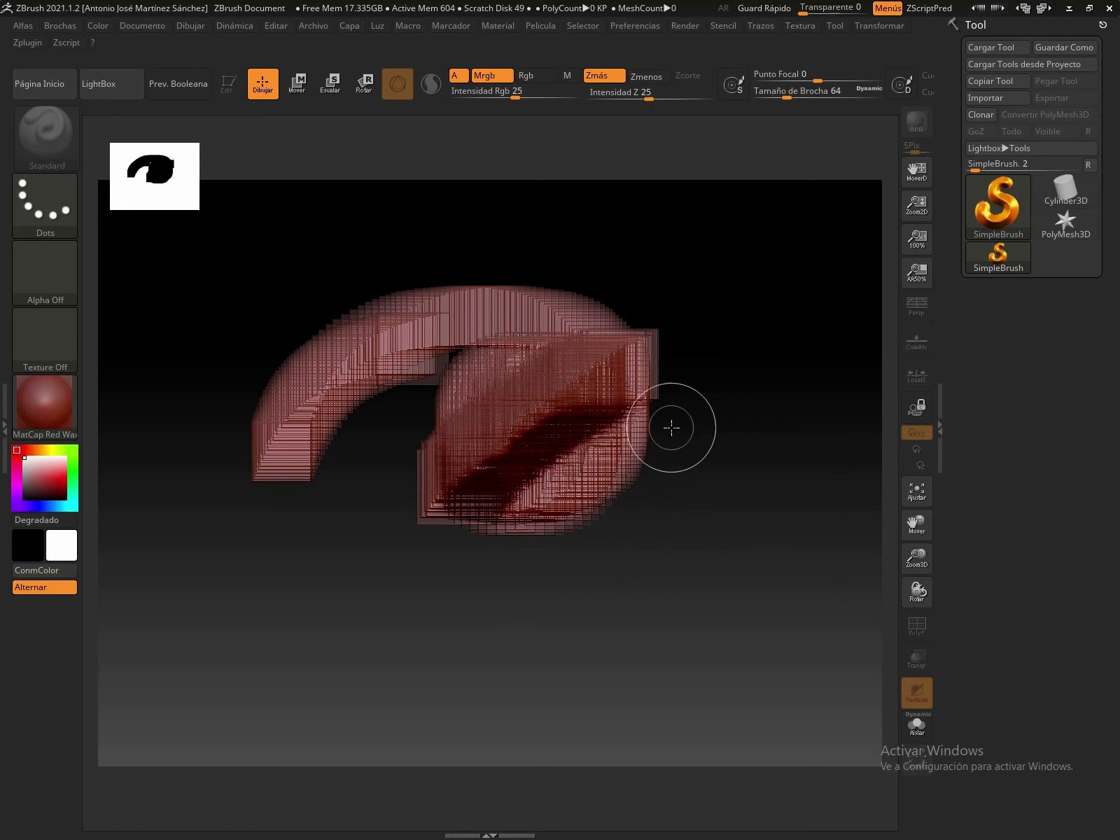
pyautogui.moveTo(777, 420); pyautogui.dragTo(677, 540)
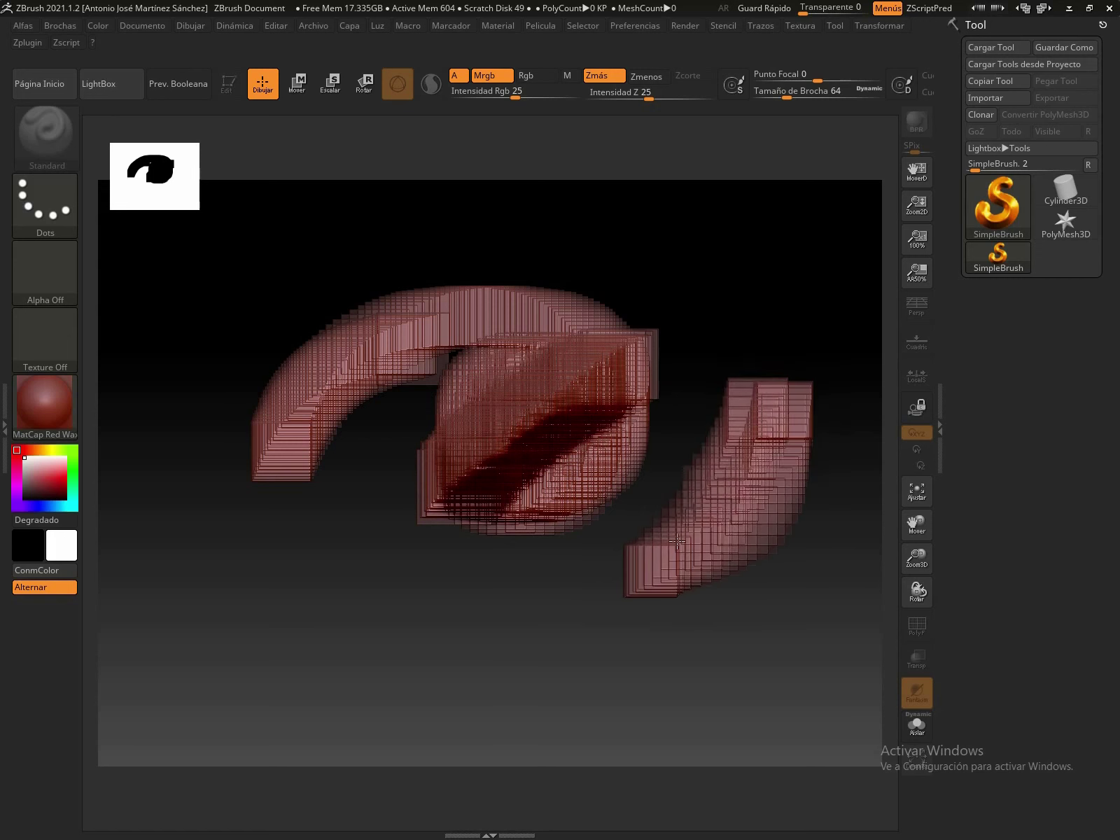
pyautogui.moveTo(729, 502)
pyautogui.mouseDown()
pyautogui.moveTo(771, 544)
pyautogui.moveTo(729, 553)
pyautogui.mouseUp()
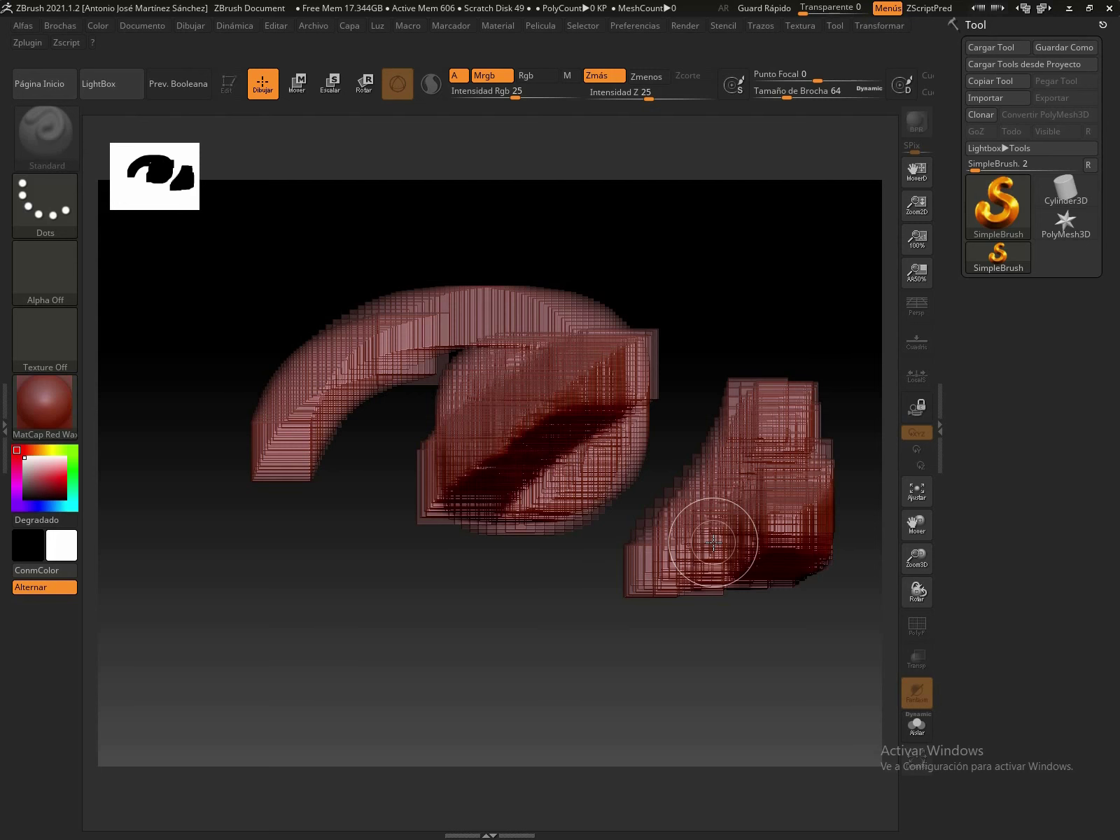
# Choose EraserBrush from the Tool palette picker.
pyautogui.click(1027, 213)
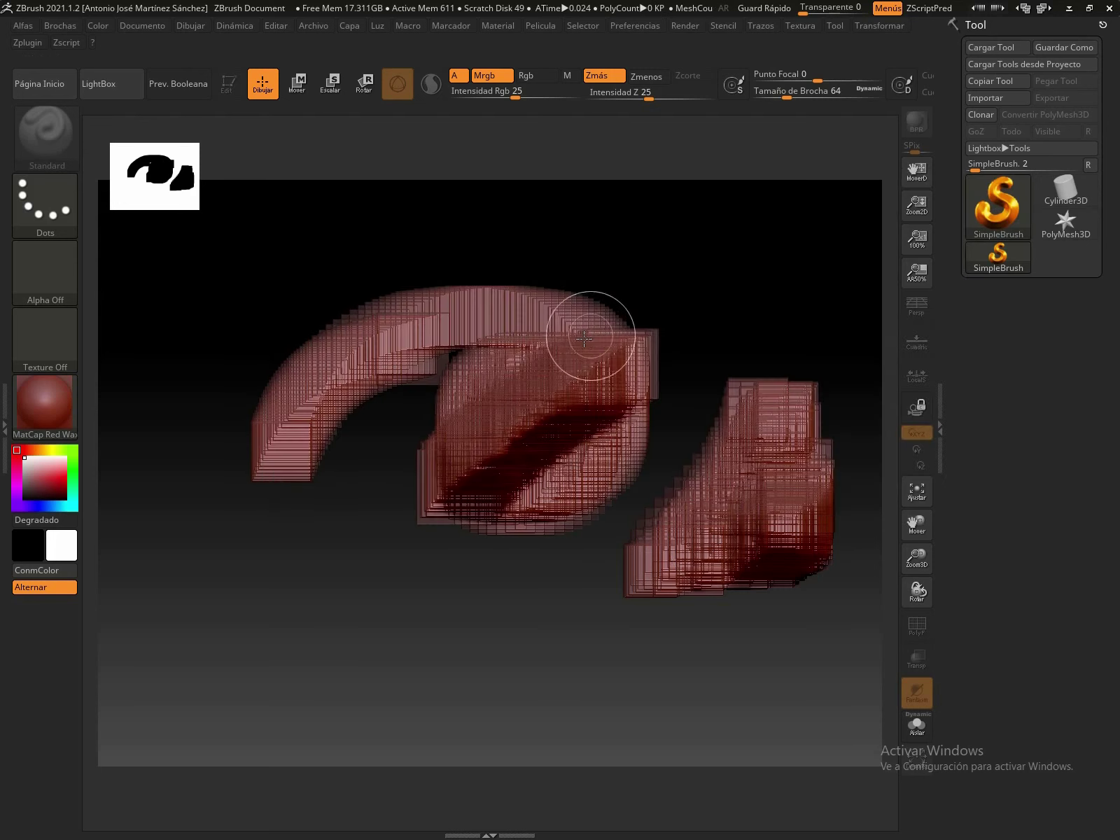
pyautogui.click(968, 218)
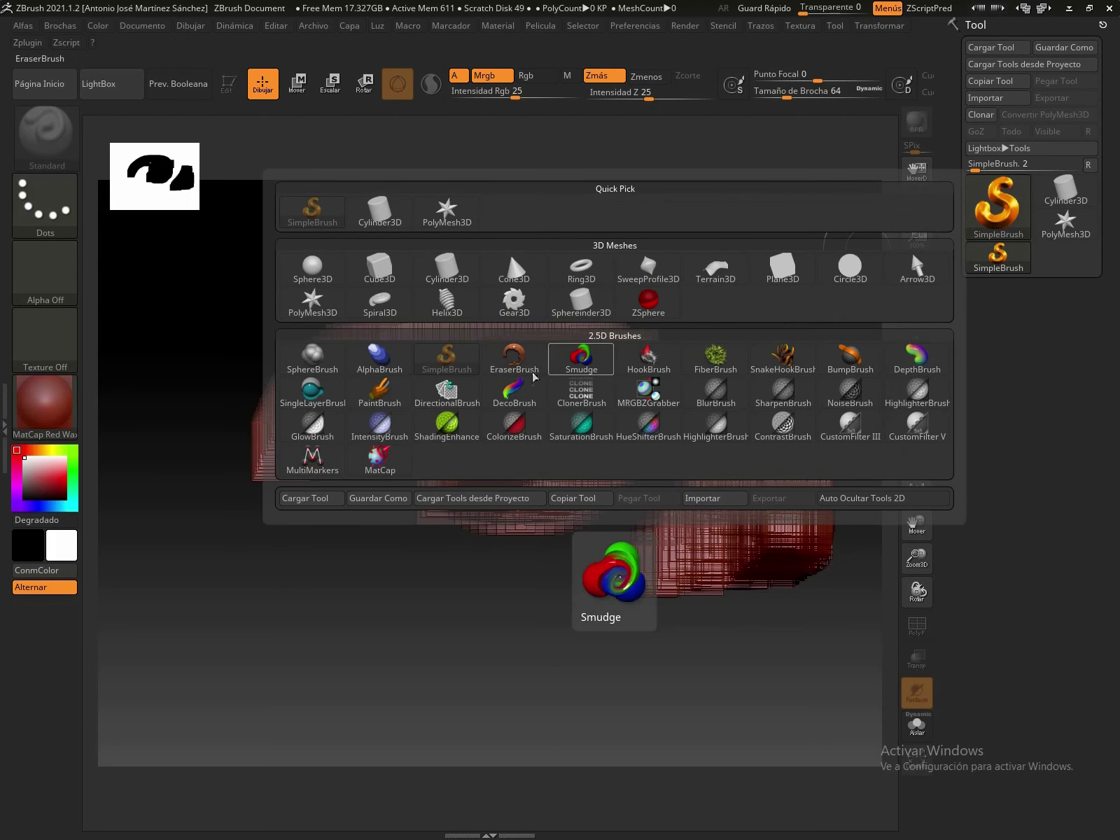
pyautogui.click(516, 355)
# Erase a large rounded hole and scalloped gap from the left stroke's lower edge.
pyautogui.moveTo(477, 532); pyautogui.dragTo(549, 522)
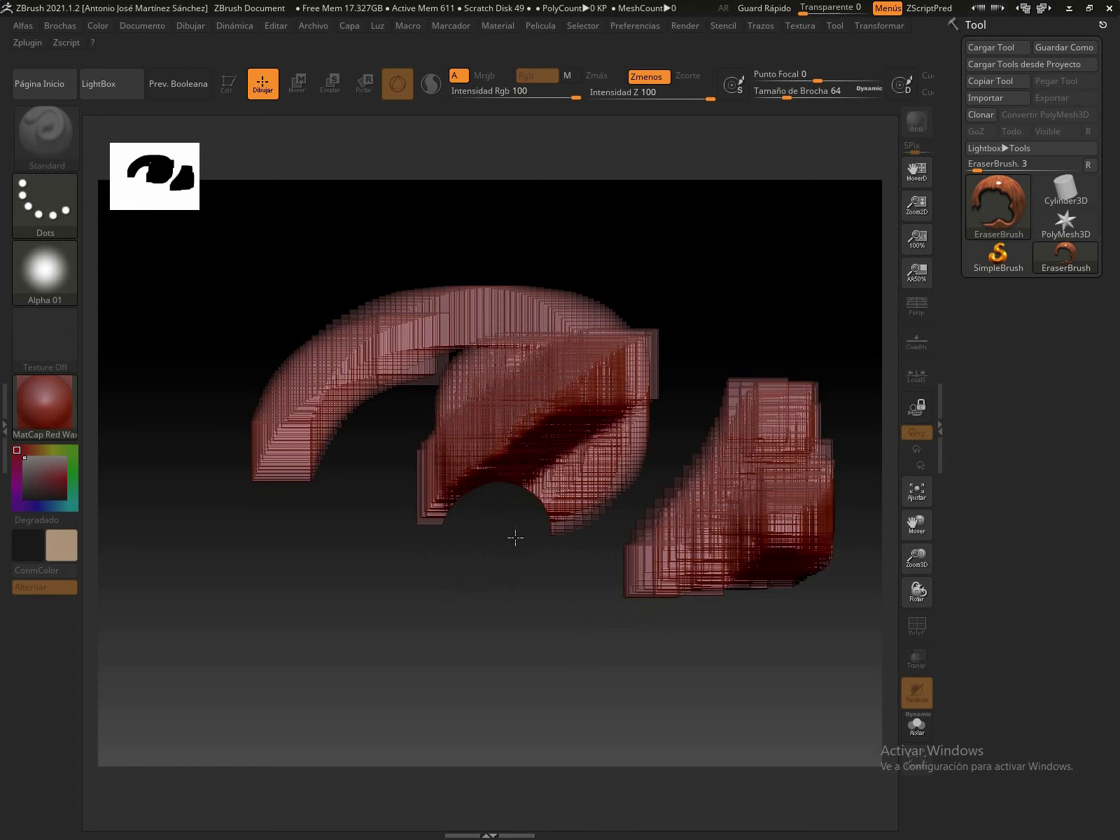
pyautogui.moveTo(414, 519)
pyautogui.mouseDown()
pyautogui.moveTo(312, 478)
pyautogui.moveTo(256, 477)
pyautogui.moveTo(368, 405)
pyautogui.moveTo(443, 415)
pyautogui.moveTo(443, 387)
pyautogui.moveTo(421, 380)
pyautogui.moveTo(468, 403)
pyautogui.moveTo(421, 422)
pyautogui.mouseUp()
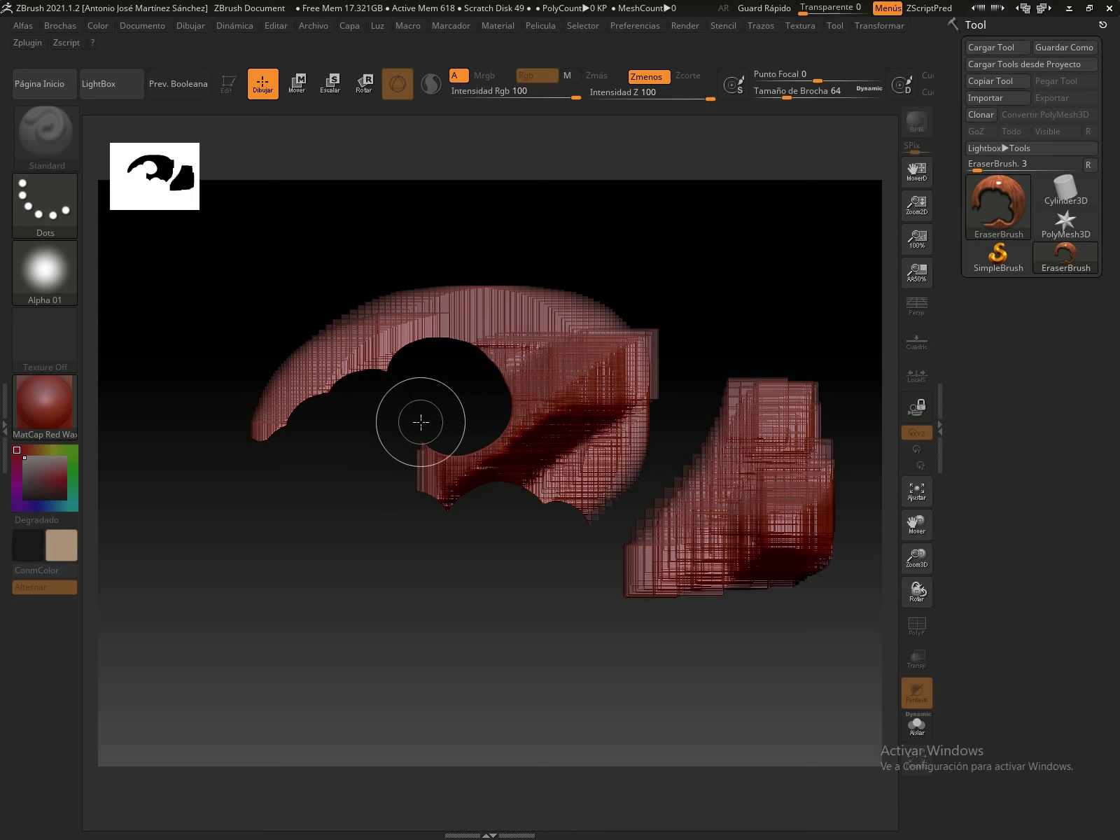
pyautogui.click(1005, 211)
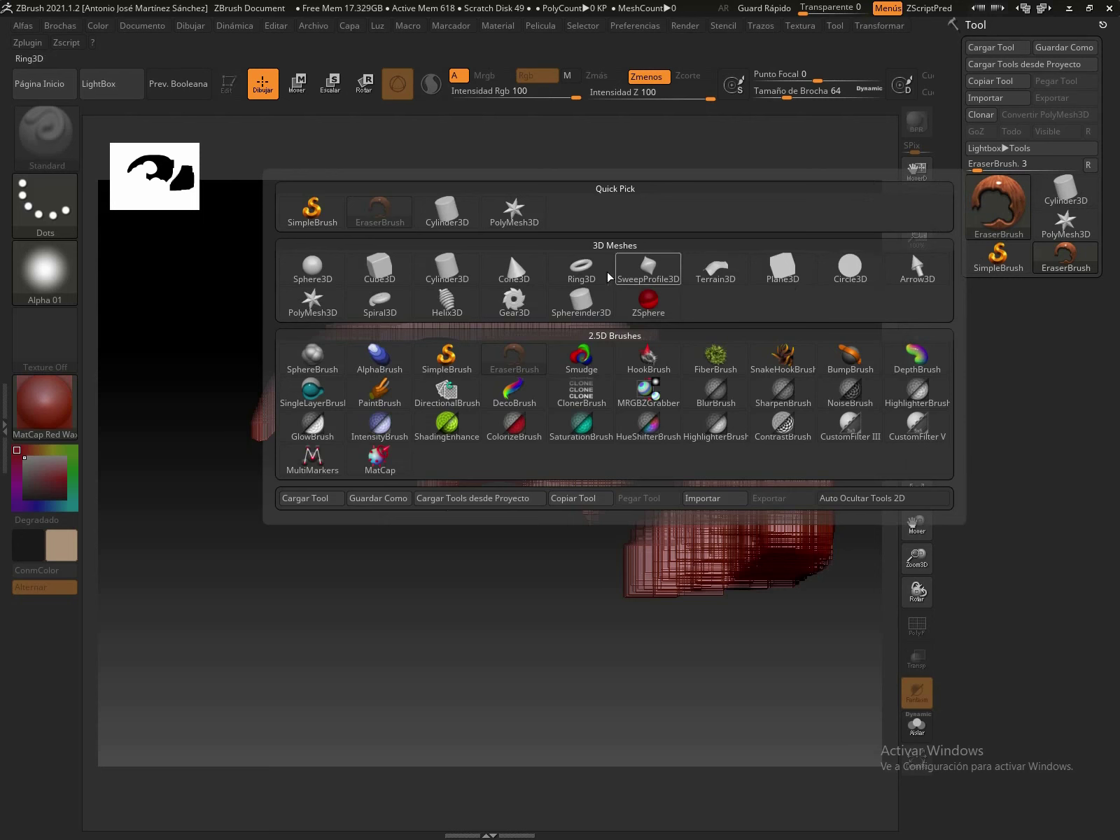
# Drag out three Sphere3D spheres over the strokes, then clear the canvas with Ctrl+N.
pyautogui.click(312, 266)
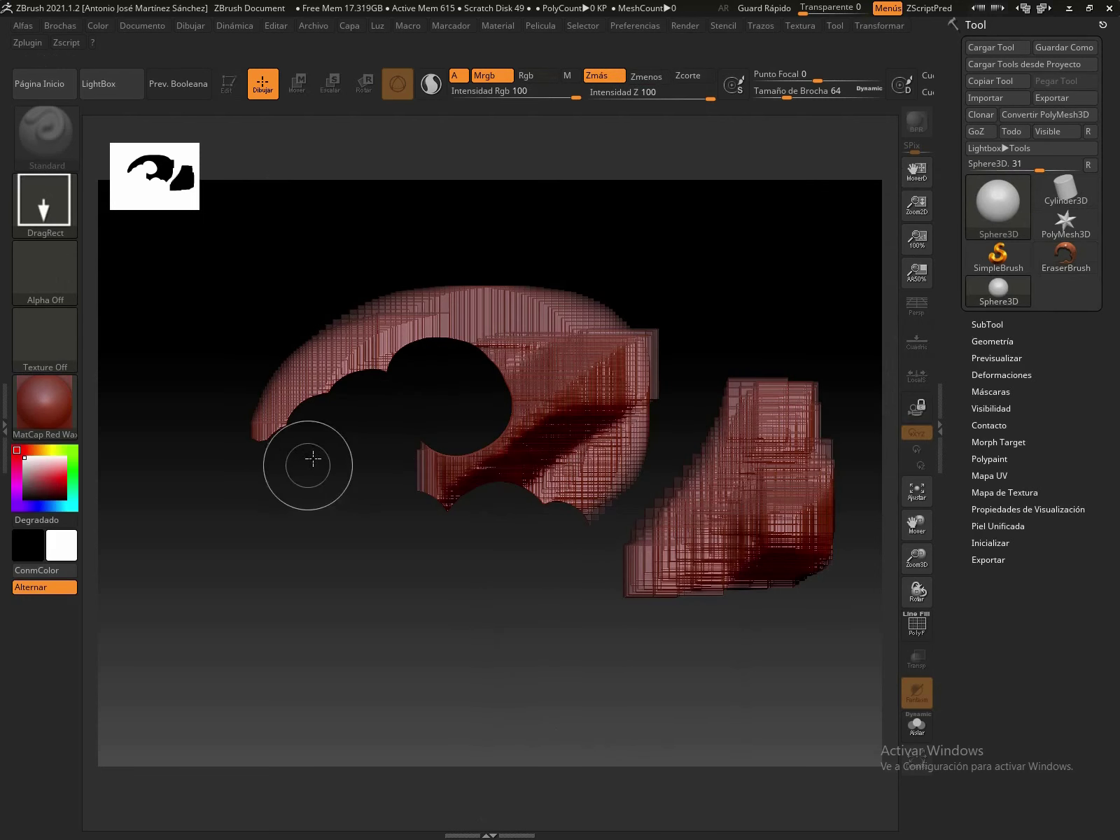
pyautogui.moveTo(332, 461)
pyautogui.mouseDown()
pyautogui.moveTo(394, 581)
pyautogui.moveTo(385, 572)
pyautogui.mouseUp()
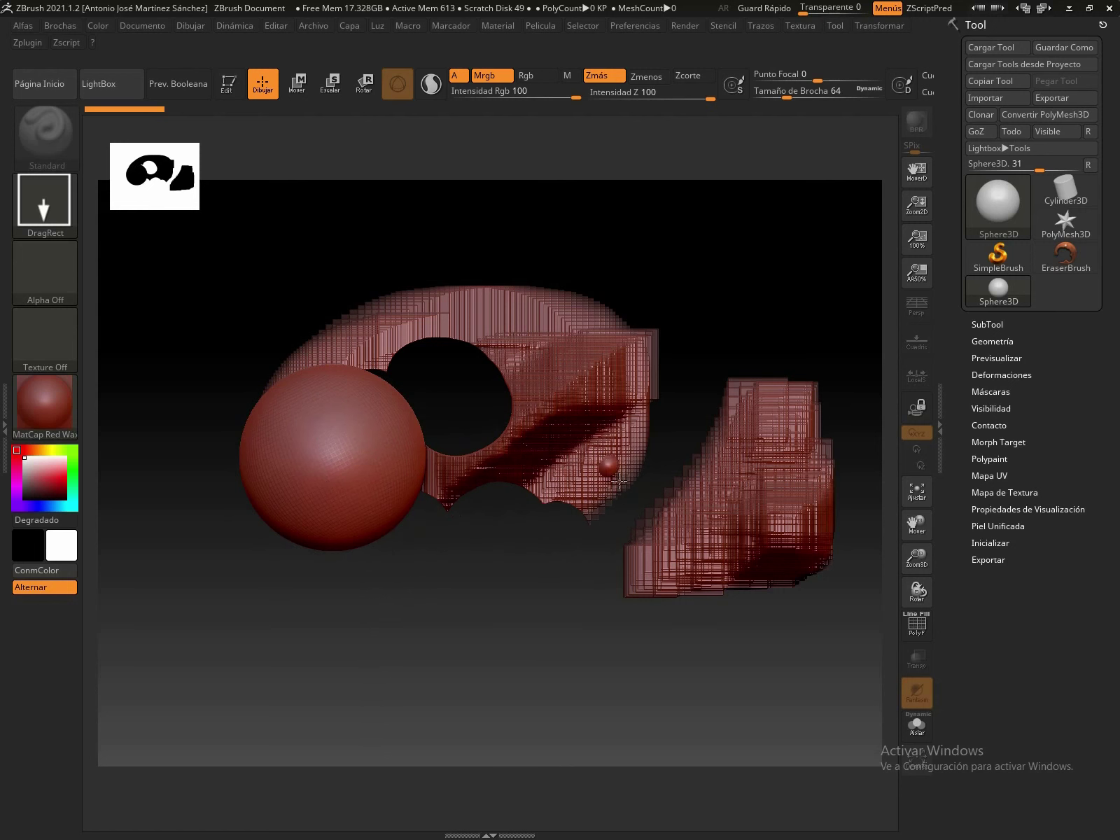
pyautogui.moveTo(610, 464); pyautogui.dragTo(651, 613)
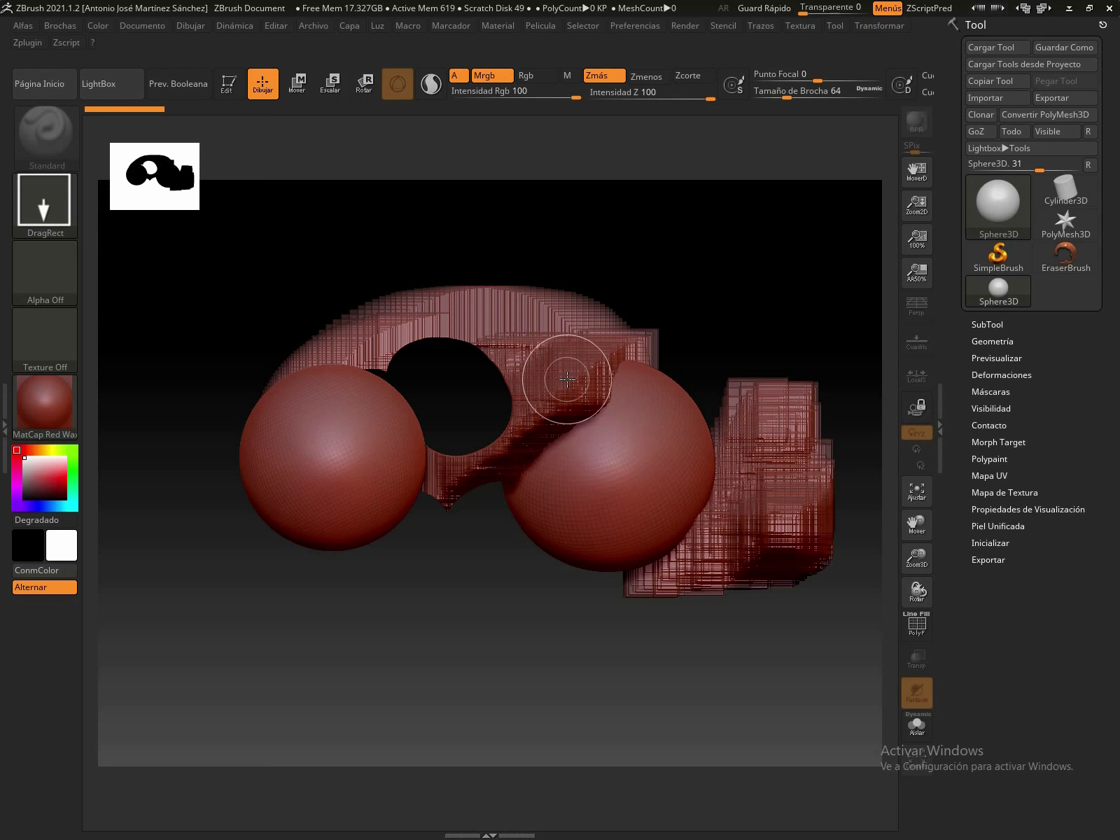
pyautogui.moveTo(465, 504)
pyautogui.mouseDown()
pyautogui.moveTo(498, 601)
pyautogui.moveTo(486, 592)
pyautogui.mouseUp()
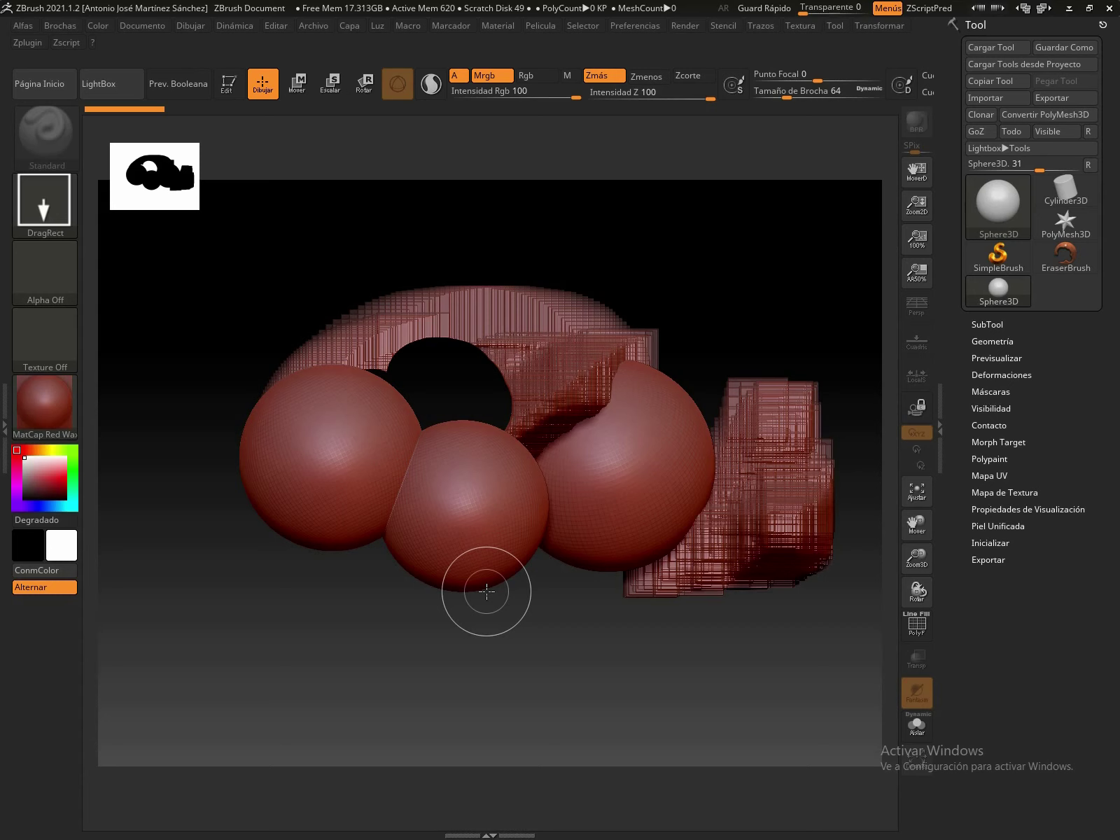
pyautogui.hotkey('ctrl', 'n')
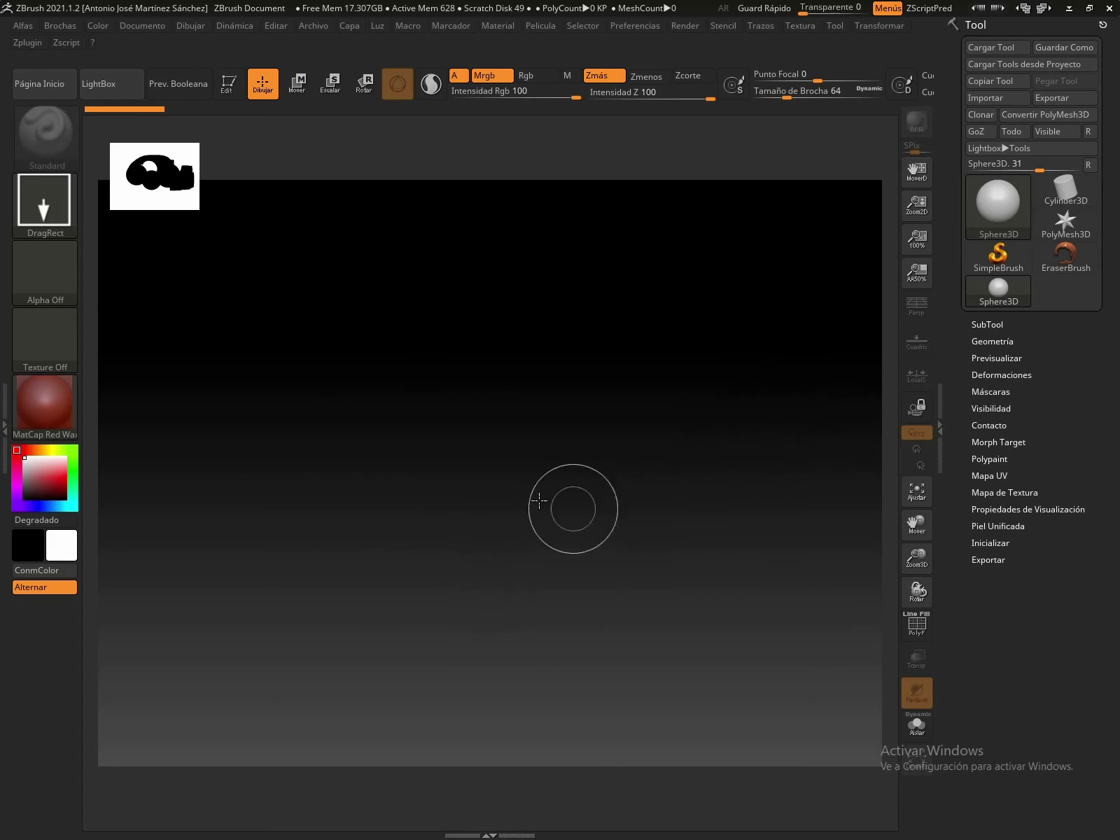
# Draw one large Sphere3D in the canvas centre and put it into Edit mode.
pyautogui.moveTo(479, 439)
pyautogui.mouseDown()
pyautogui.moveTo(588, 597)
pyautogui.moveTo(611, 605)
pyautogui.moveTo(630, 592)
pyautogui.moveTo(655, 545)
pyautogui.moveTo(525, 637)
pyautogui.moveTo(363, 598)
pyautogui.moveTo(493, 643)
pyautogui.moveTo(592, 603)
pyautogui.moveTo(358, 595)
pyautogui.moveTo(611, 580)
pyautogui.moveTo(353, 590)
pyautogui.moveTo(602, 592)
pyautogui.moveTo(372, 595)
pyautogui.moveTo(570, 587)
pyautogui.moveTo(415, 612)
pyautogui.moveTo(556, 607)
pyautogui.moveTo(483, 630)
pyautogui.moveTo(529, 628)
pyautogui.moveTo(486, 629)
pyautogui.moveTo(502, 627)
pyautogui.moveTo(573, 675)
pyautogui.moveTo(613, 668)
pyautogui.moveTo(417, 678)
pyautogui.moveTo(617, 675)
pyautogui.moveTo(539, 622)
pyautogui.moveTo(636, 719)
pyautogui.moveTo(564, 650)
pyautogui.moveTo(635, 732)
pyautogui.mouseUp()
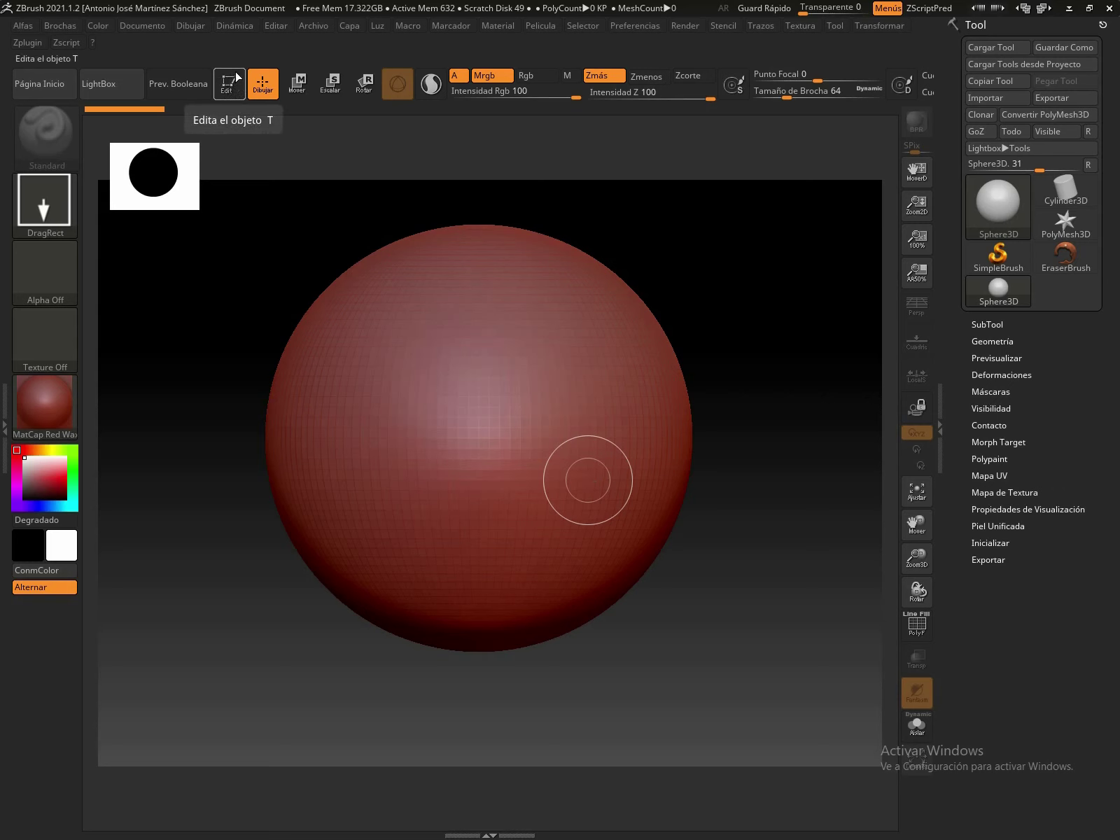
pyautogui.click(235, 93)
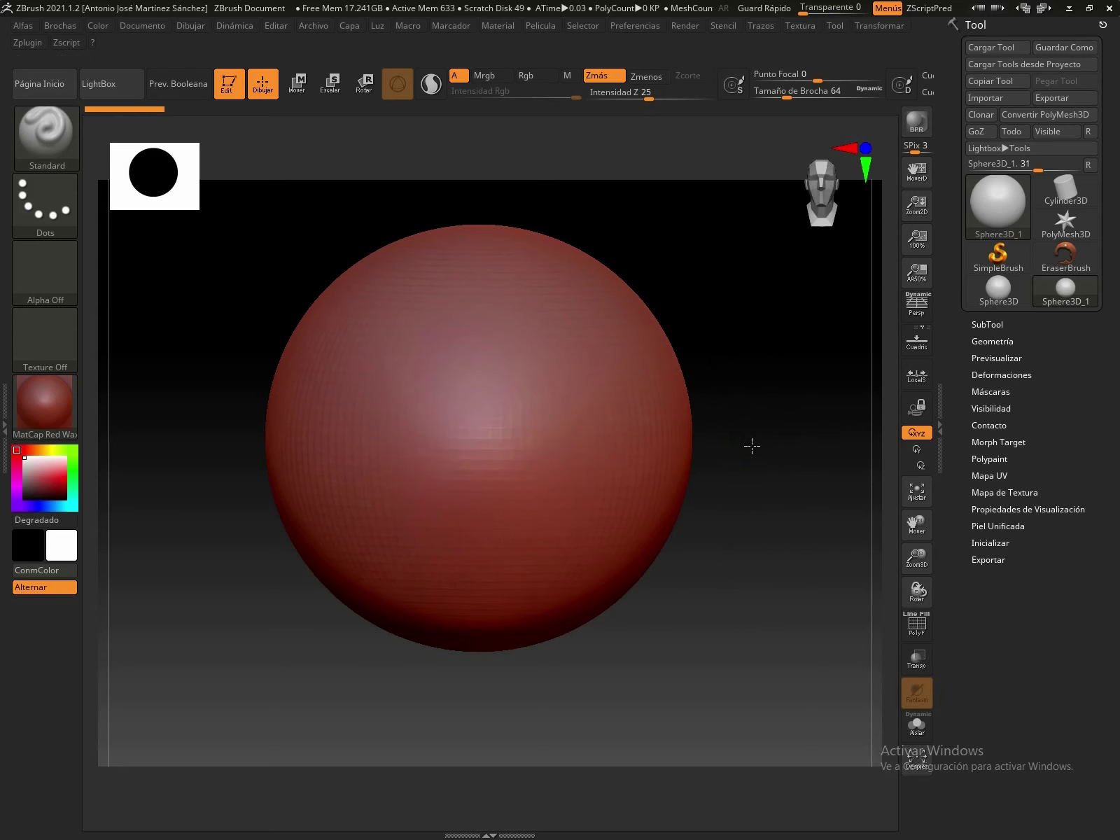
# Tilt the editable Sphere3D_1 sphere and show its polygon wireframe.
pyautogui.moveTo(743, 465)
pyautogui.mouseDown()
pyautogui.moveTo(738, 513)
pyautogui.moveTo(751, 439)
pyautogui.moveTo(708, 457)
pyautogui.moveTo(724, 539)
pyautogui.moveTo(661, 552)
pyautogui.moveTo(755, 545)
pyautogui.moveTo(797, 522)
pyautogui.moveTo(762, 504)
pyautogui.mouseUp()
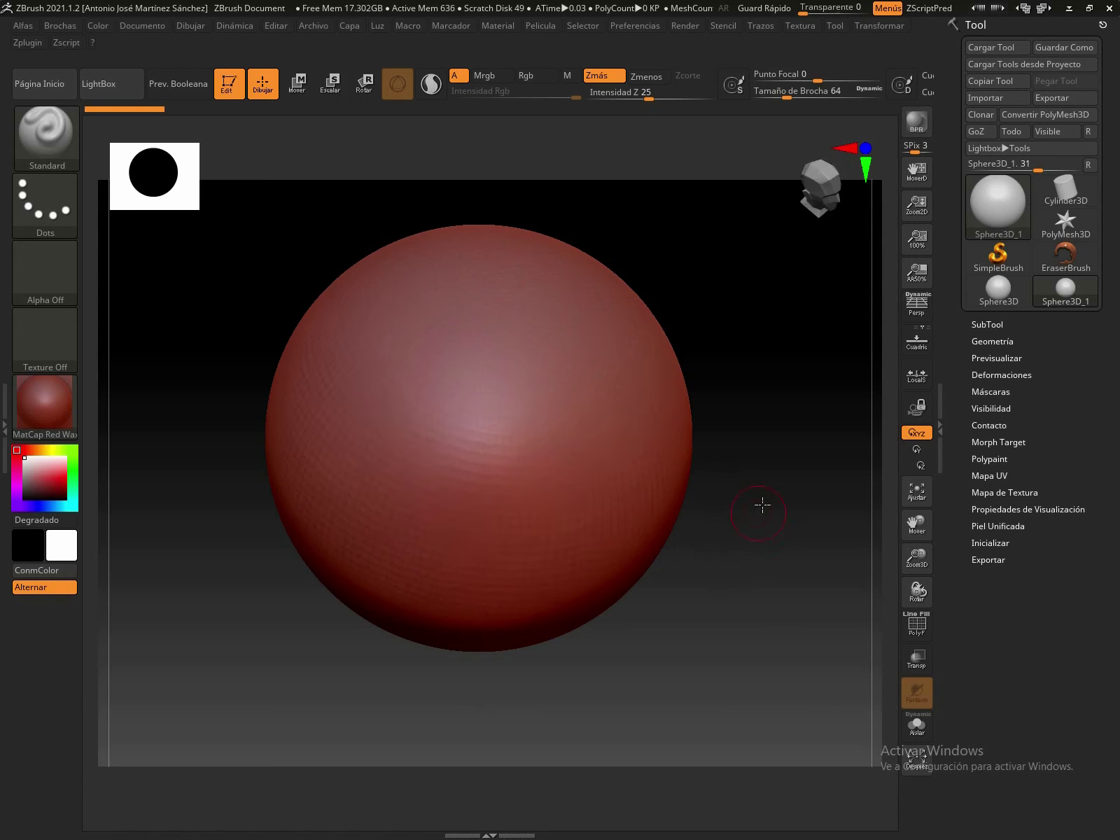
pyautogui.click(908, 622)
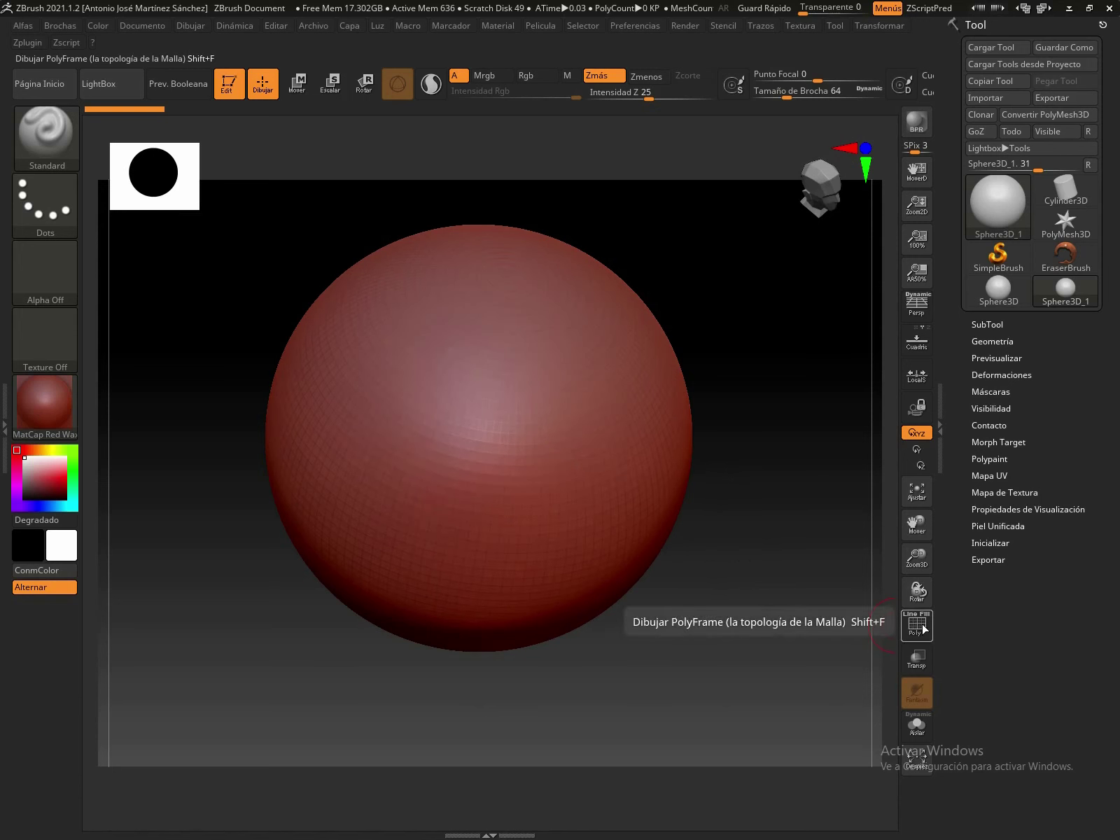
pyautogui.click(918, 625)
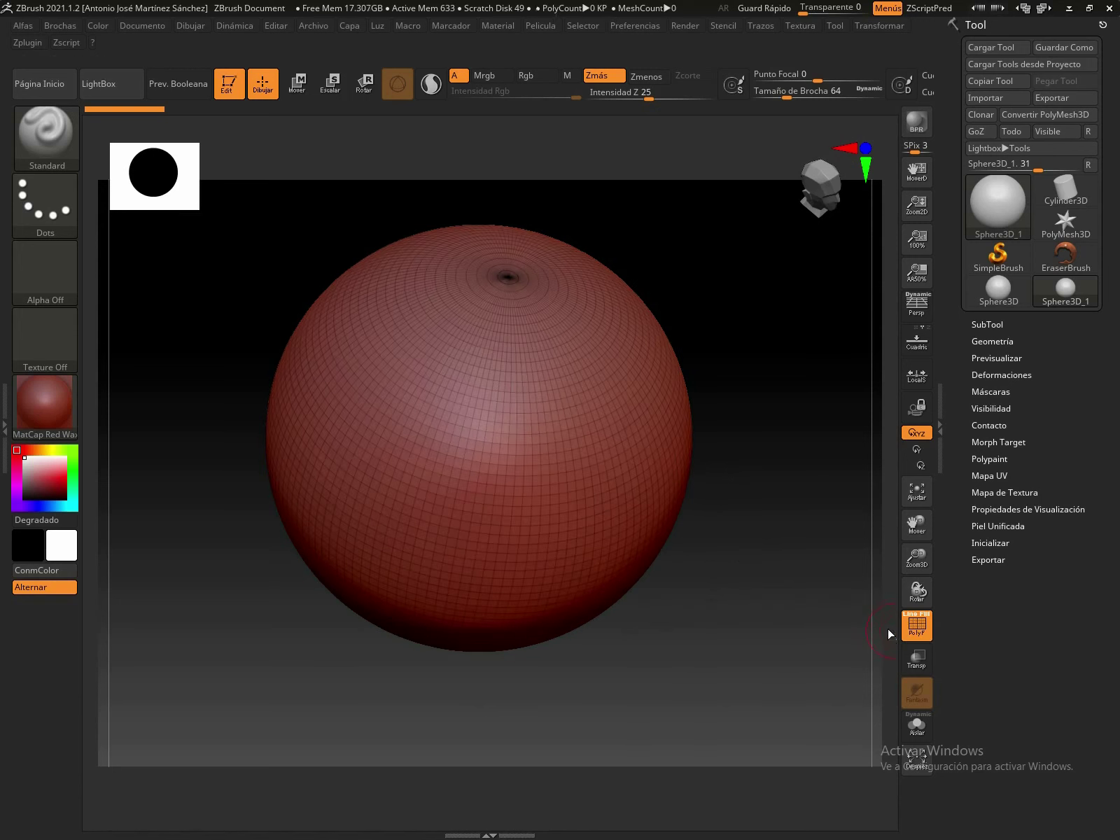
pyautogui.moveTo(759, 512)
pyautogui.mouseDown()
pyautogui.moveTo(762, 548)
pyautogui.moveTo(745, 545)
pyautogui.moveTo(742, 493)
pyautogui.moveTo(762, 462)
pyautogui.moveTo(795, 462)
pyautogui.moveTo(754, 487)
pyautogui.moveTo(743, 522)
pyautogui.moveTo(767, 552)
pyautogui.moveTo(739, 535)
pyautogui.moveTo(743, 508)
pyautogui.mouseUp()
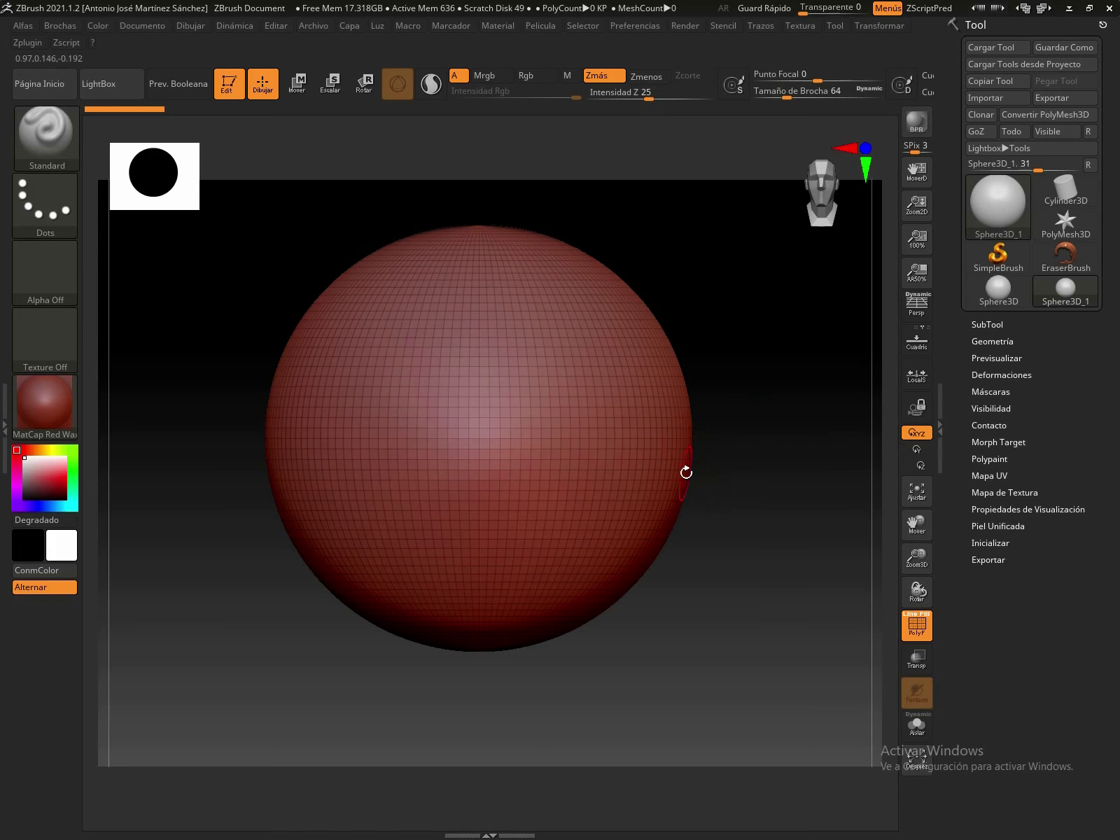
pyautogui.moveTo(916, 591)
pyautogui.mouseDown()
pyautogui.moveTo(882, 596)
pyautogui.moveTo(928, 595)
pyautogui.mouseUp()
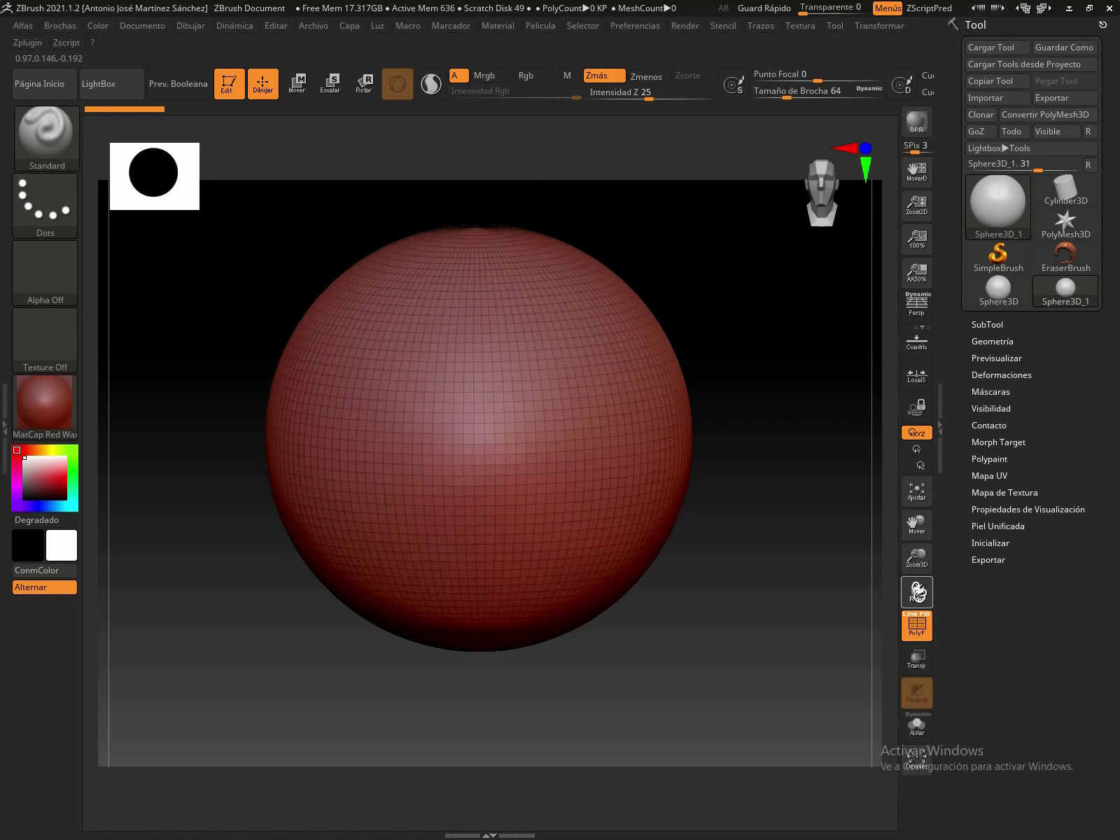
pyautogui.moveTo(785, 613); pyautogui.dragTo(791, 604)
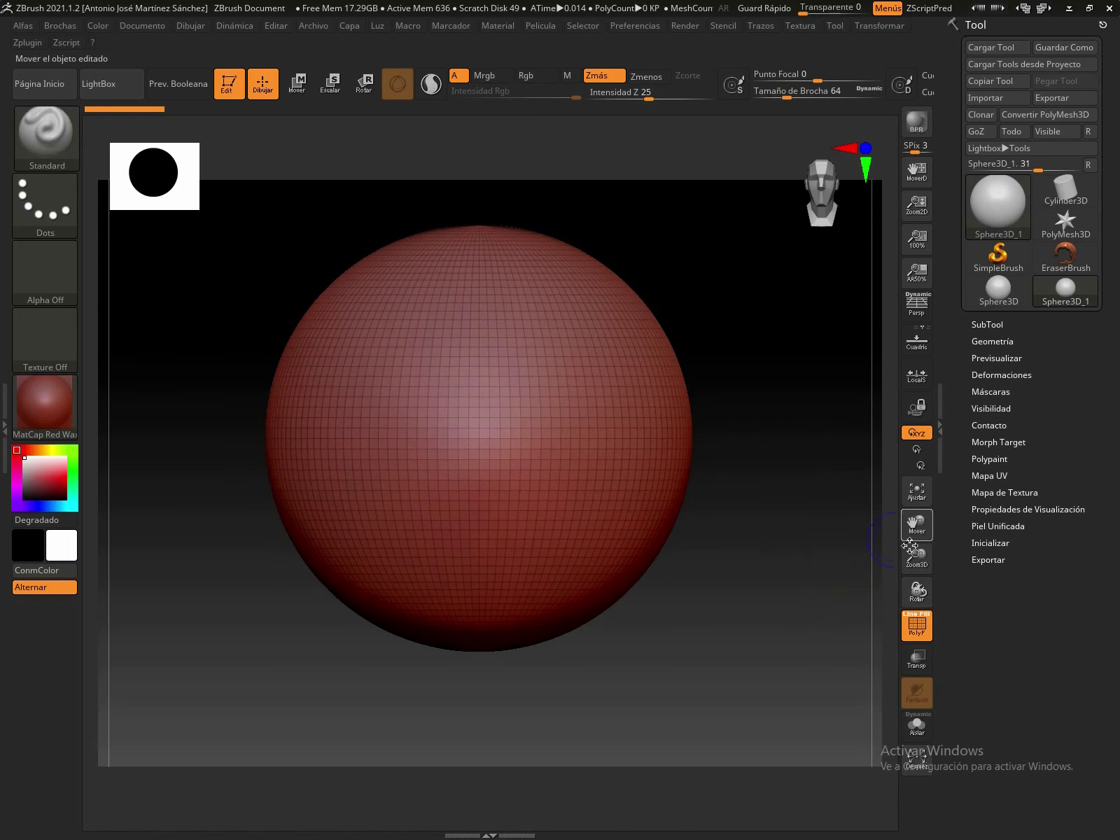
pyautogui.moveTo(916, 560); pyautogui.dragTo(918, 527)
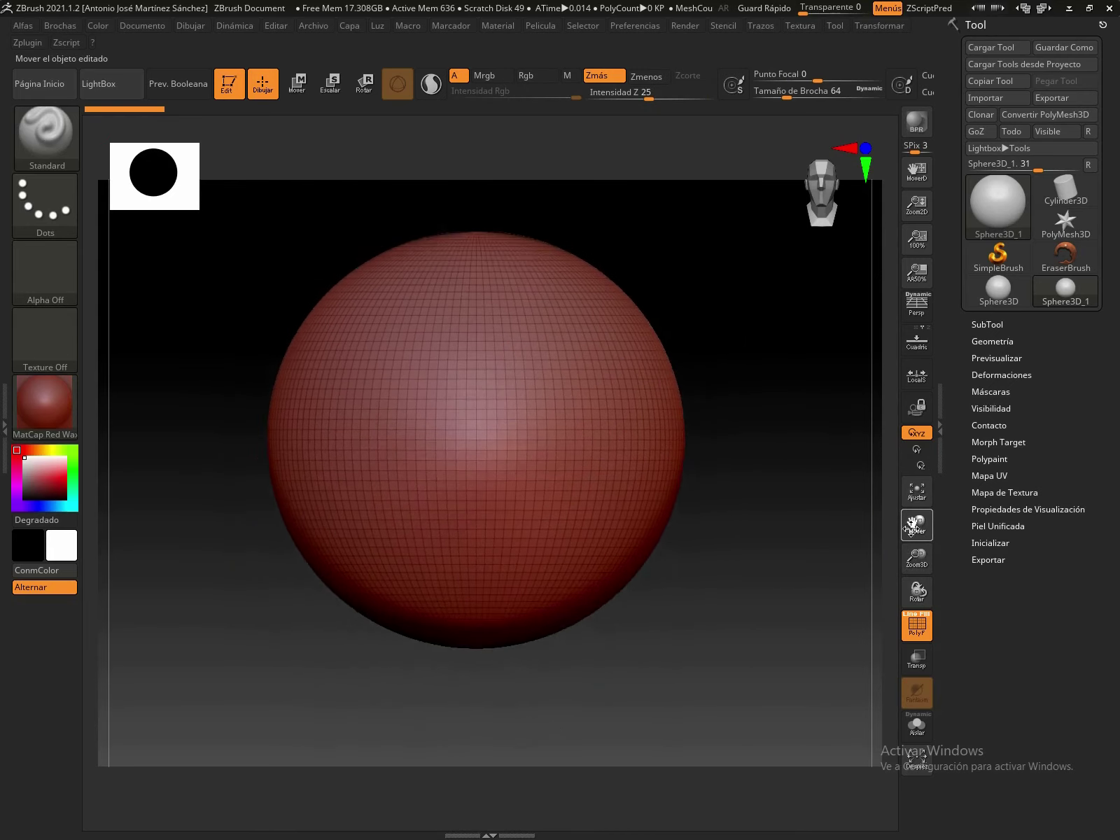
pyautogui.moveTo(917, 525); pyautogui.dragTo(912, 527)
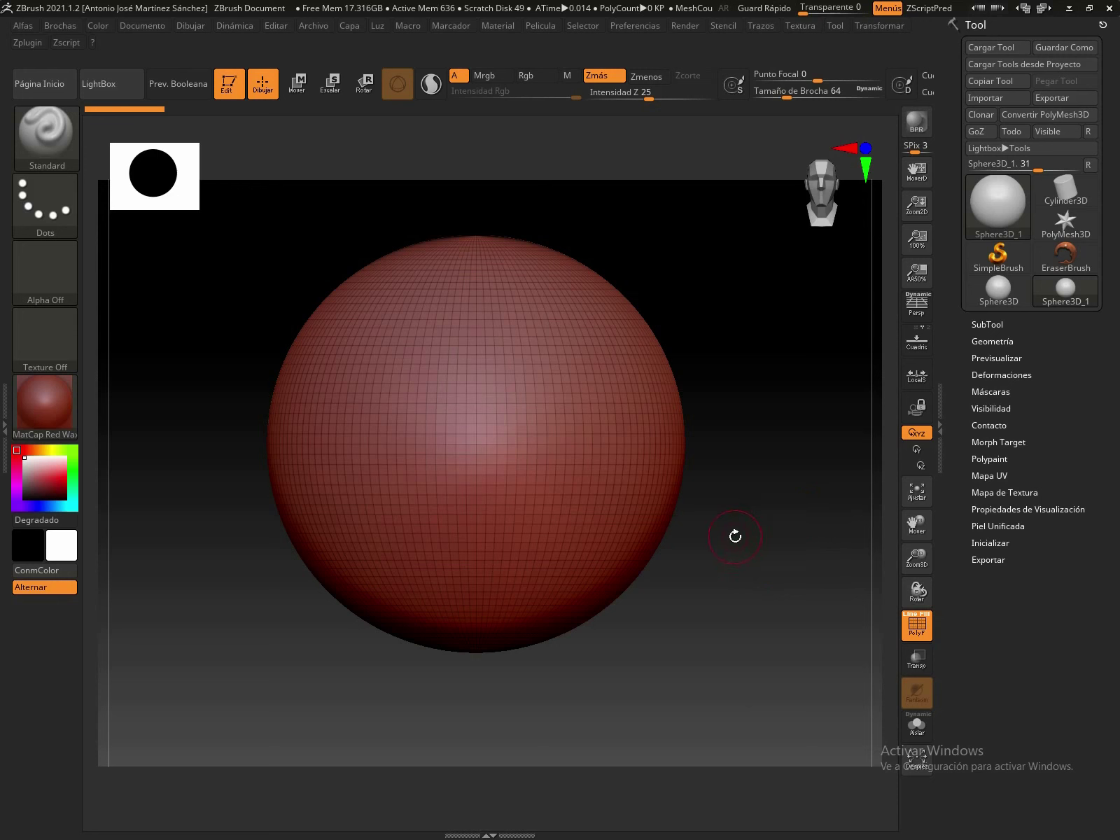
pyautogui.moveTo(735, 537)
pyautogui.mouseDown()
pyautogui.moveTo(720, 555)
pyautogui.moveTo(745, 530)
pyautogui.moveTo(738, 551)
pyautogui.moveTo(753, 584)
pyautogui.moveTo(709, 610)
pyautogui.moveTo(749, 580)
pyautogui.moveTo(727, 562)
pyautogui.moveTo(740, 564)
pyautogui.moveTo(745, 544)
pyautogui.mouseUp()
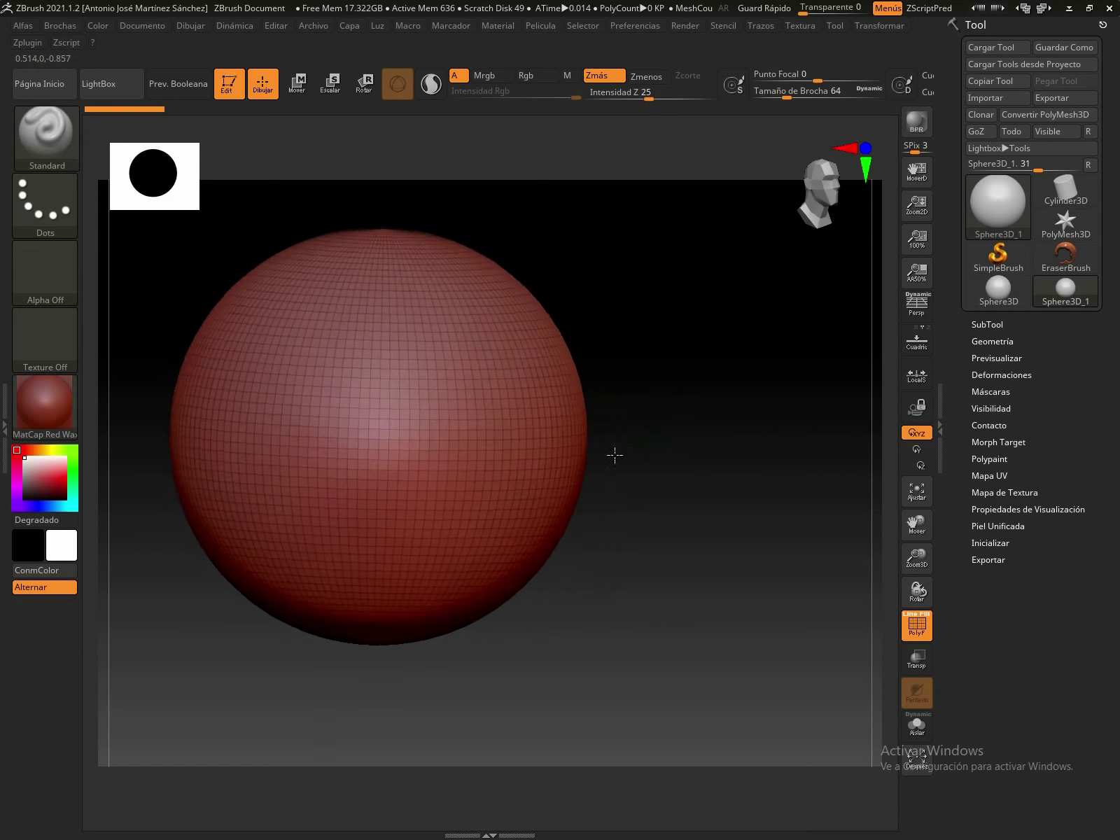
pyautogui.moveTo(584, 443)
pyautogui.mouseDown(button='right')
pyautogui.moveTo(600, 467)
pyautogui.moveTo(613, 418)
pyautogui.mouseUp(button='right')
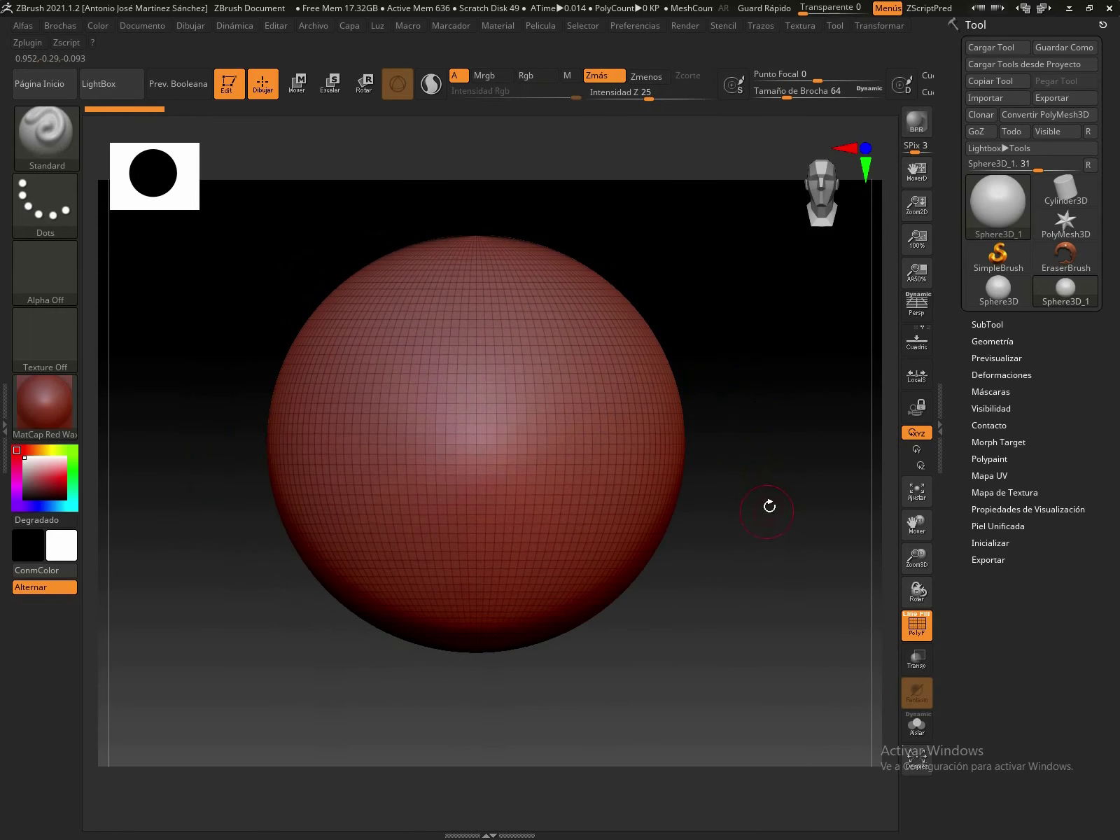
pyautogui.keyDown('alt'); pyautogui.moveTo(775, 484); pyautogui.dragTo(777, 498, button='right'); pyautogui.keyUp('alt')
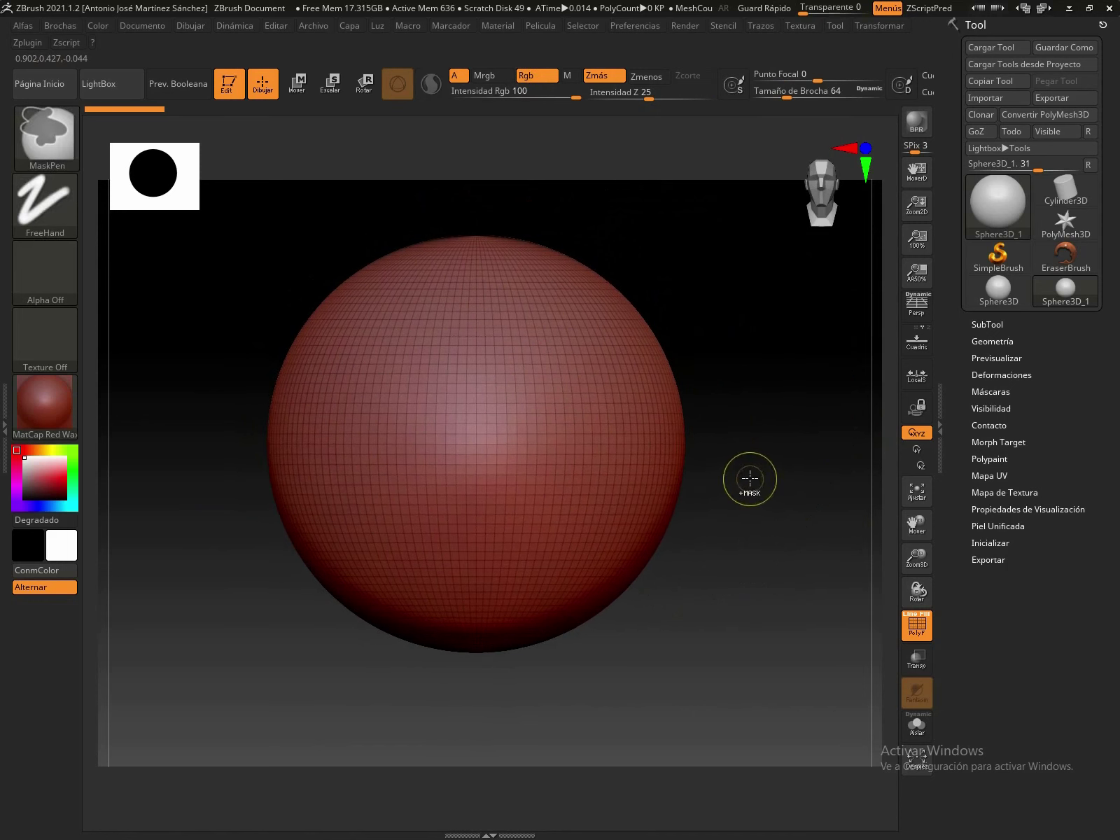
# Zoom and rotate around the sphere, then frame it with F.
pyautogui.moveTo(749, 477)
pyautogui.keyDown('ctrl'); pyautogui.mouseDown(button='right')
pyautogui.moveTo(753, 533)
pyautogui.moveTo(755, 437)
pyautogui.mouseUp(button='right'); pyautogui.keyUp('ctrl')
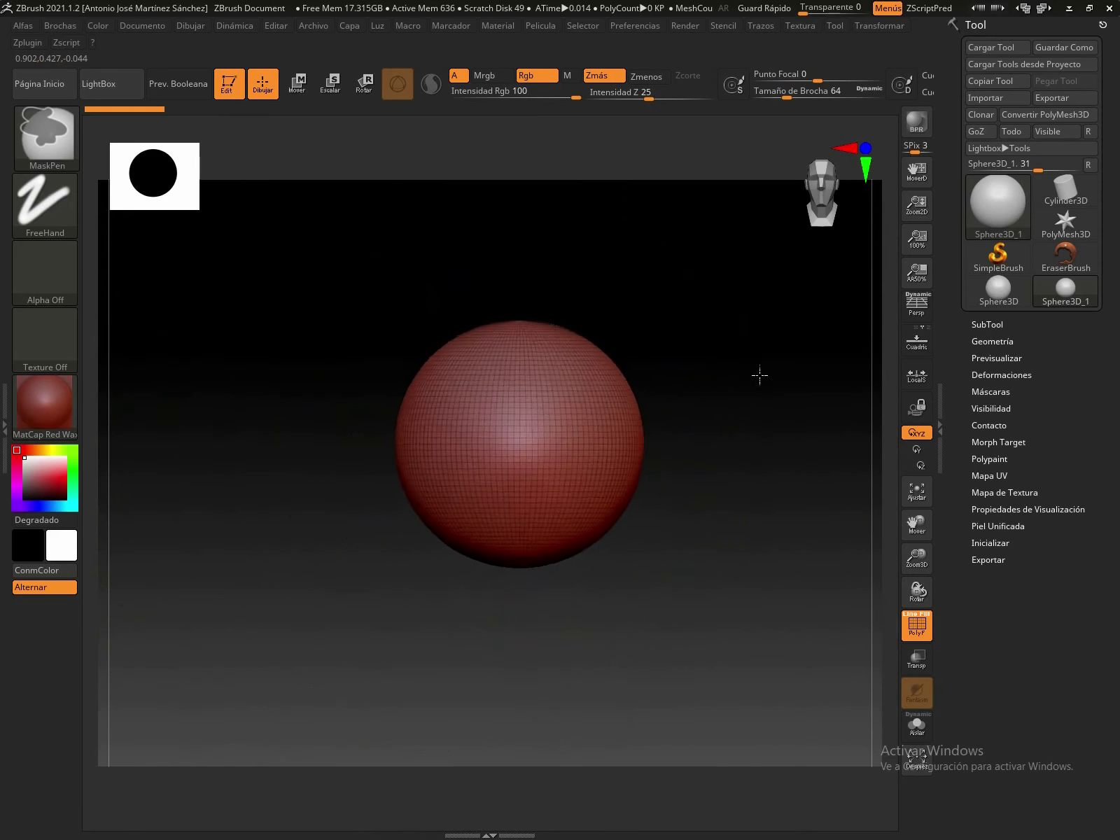
pyautogui.keyDown('ctrl'); pyautogui.moveTo(755, 438); pyautogui.dragTo(780, 445, button='right'); pyautogui.keyUp('ctrl')
pyautogui.moveTo(917, 558); pyautogui.dragTo(818, 530)
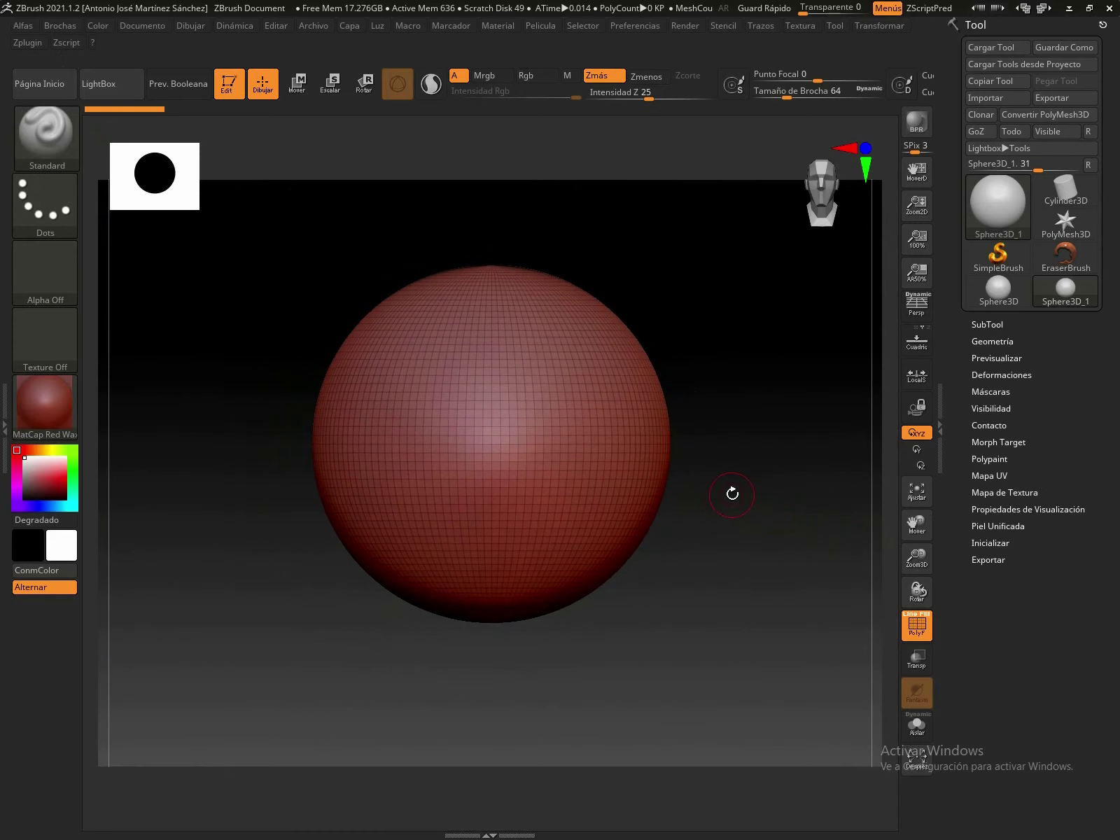
pyautogui.press('shift')
pyautogui.moveTo(718, 490)
pyautogui.mouseDown()
pyautogui.moveTo(718, 500)
pyautogui.moveTo(775, 480)
pyautogui.moveTo(744, 493)
pyautogui.moveTo(630, 467)
pyautogui.moveTo(675, 567)
pyautogui.moveTo(700, 530)
pyautogui.moveTo(805, 515)
pyautogui.mouseUp()
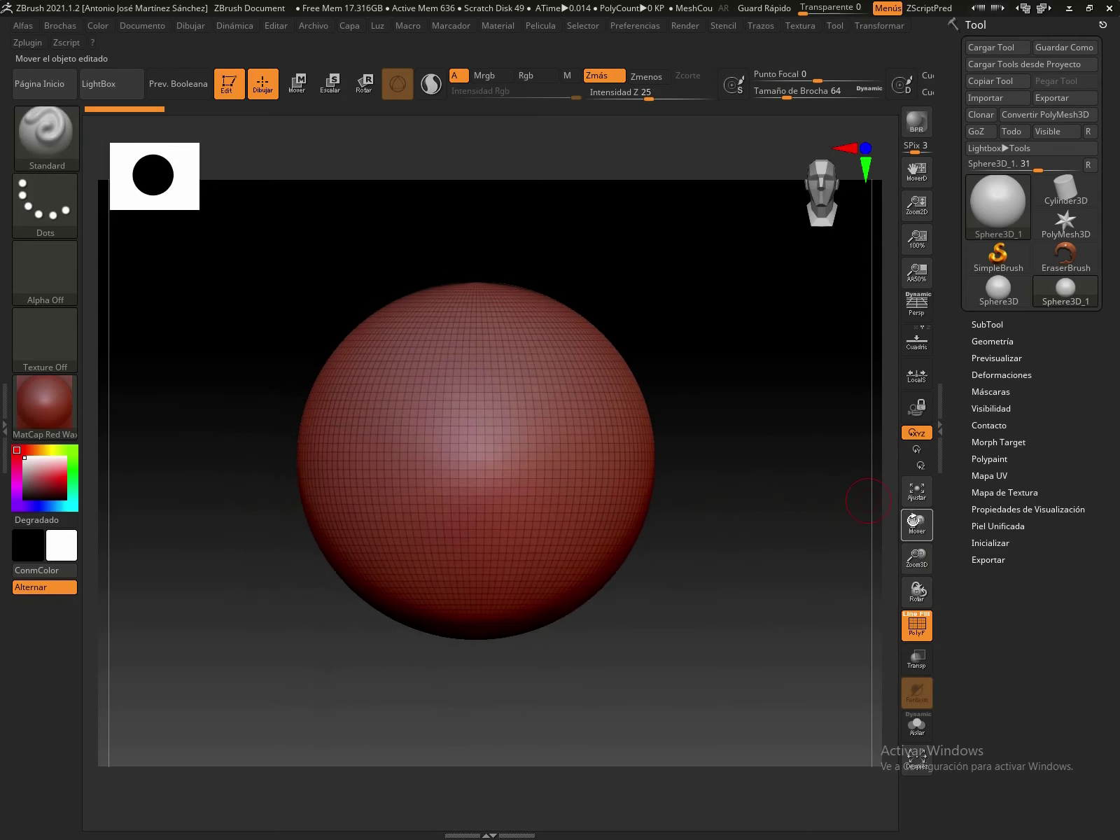
pyautogui.moveTo(915, 524); pyautogui.dragTo(917, 526)
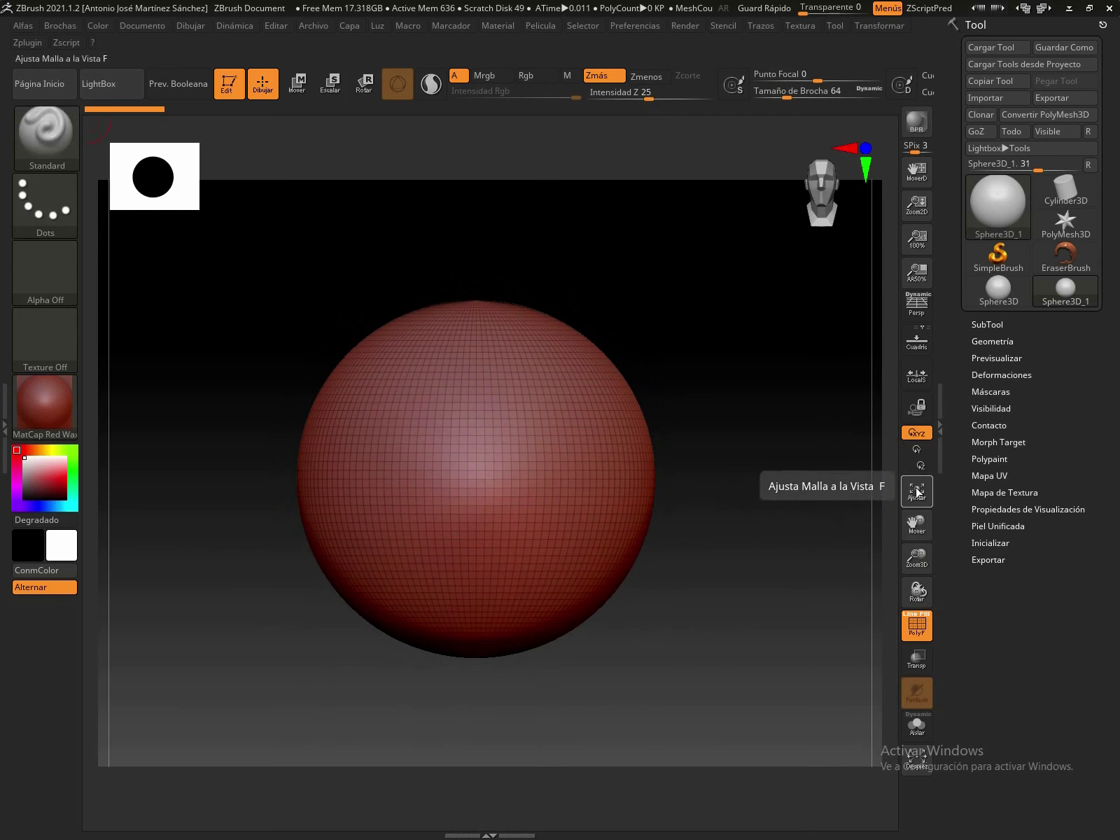
pyautogui.press('f')
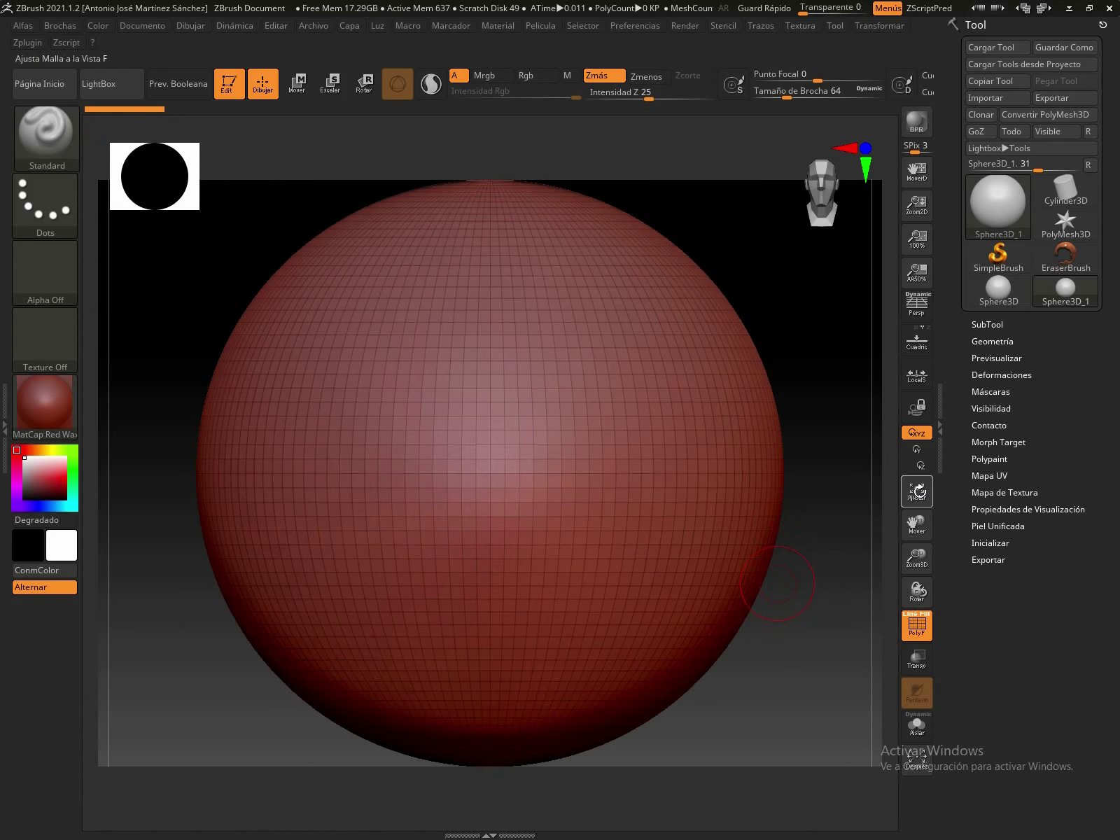
# Shrink the sphere in view, turn off PolyF, and attempt a Standard brush stroke.
pyautogui.moveTo(917, 560); pyautogui.dragTo(916, 532)
pyautogui.click(916, 490)
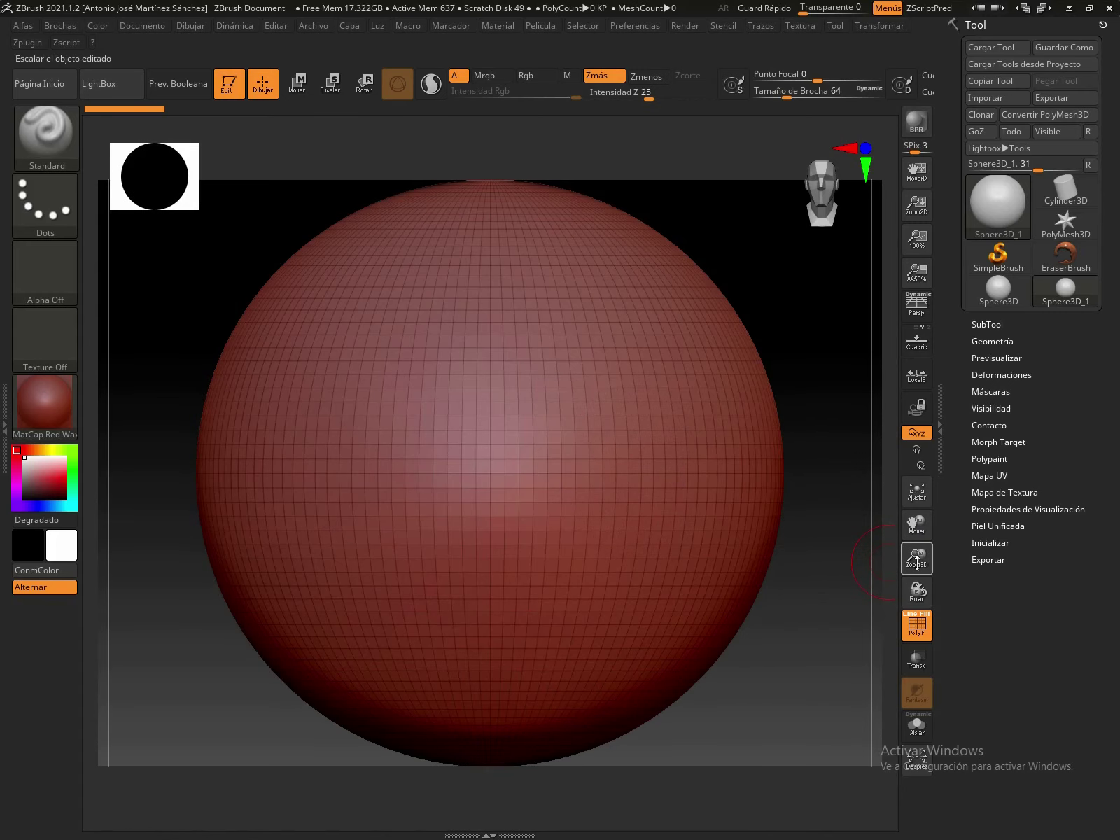
pyautogui.moveTo(917, 558); pyautogui.dragTo(924, 501)
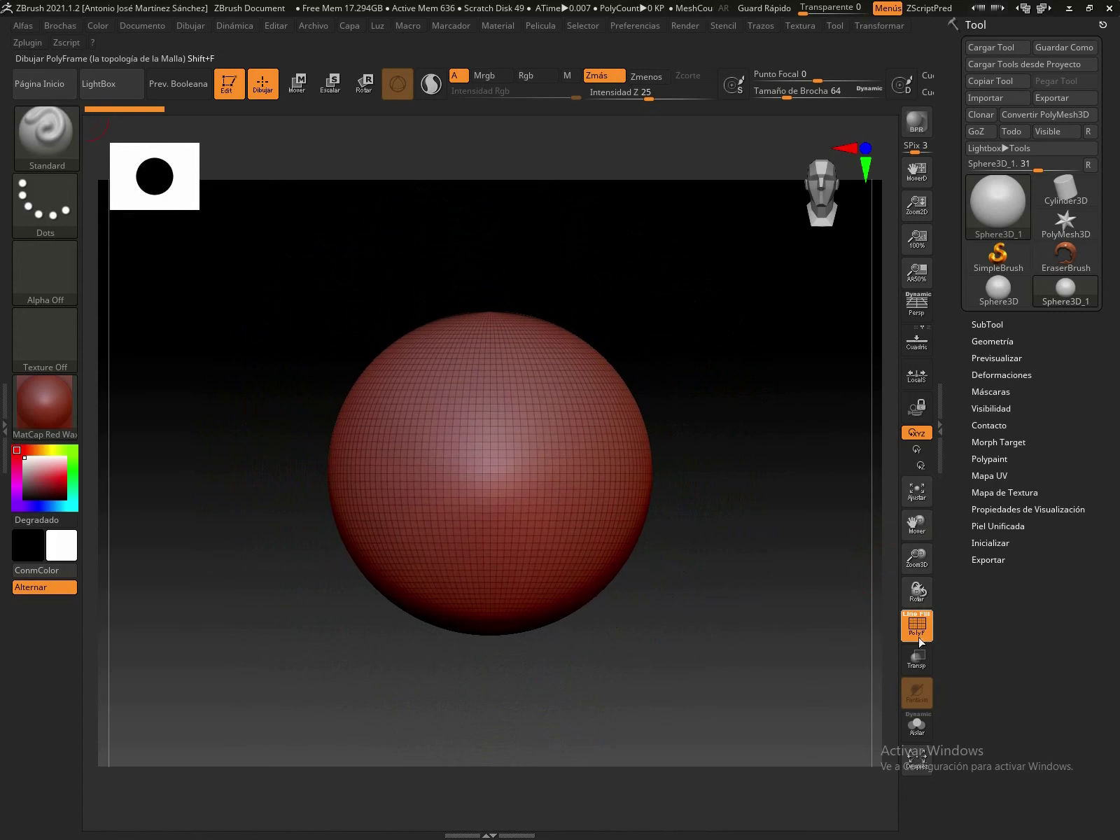
pyautogui.click(922, 632)
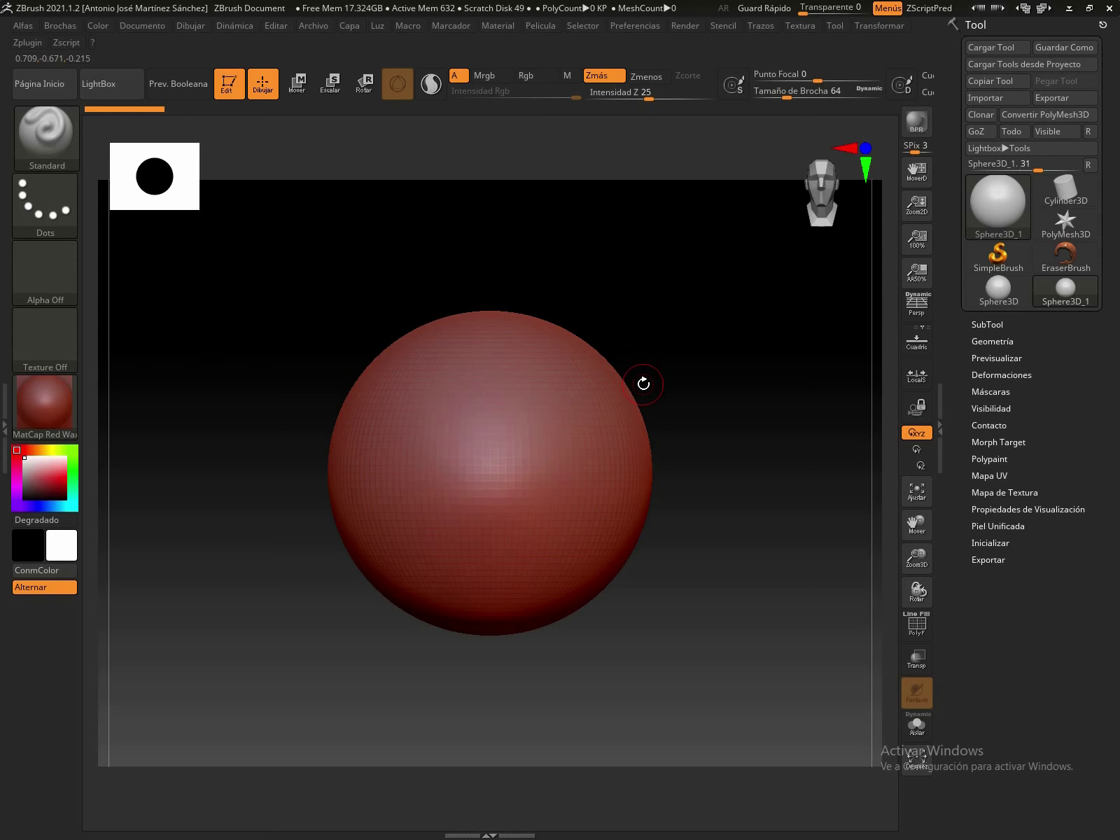
pyautogui.click(526, 490)
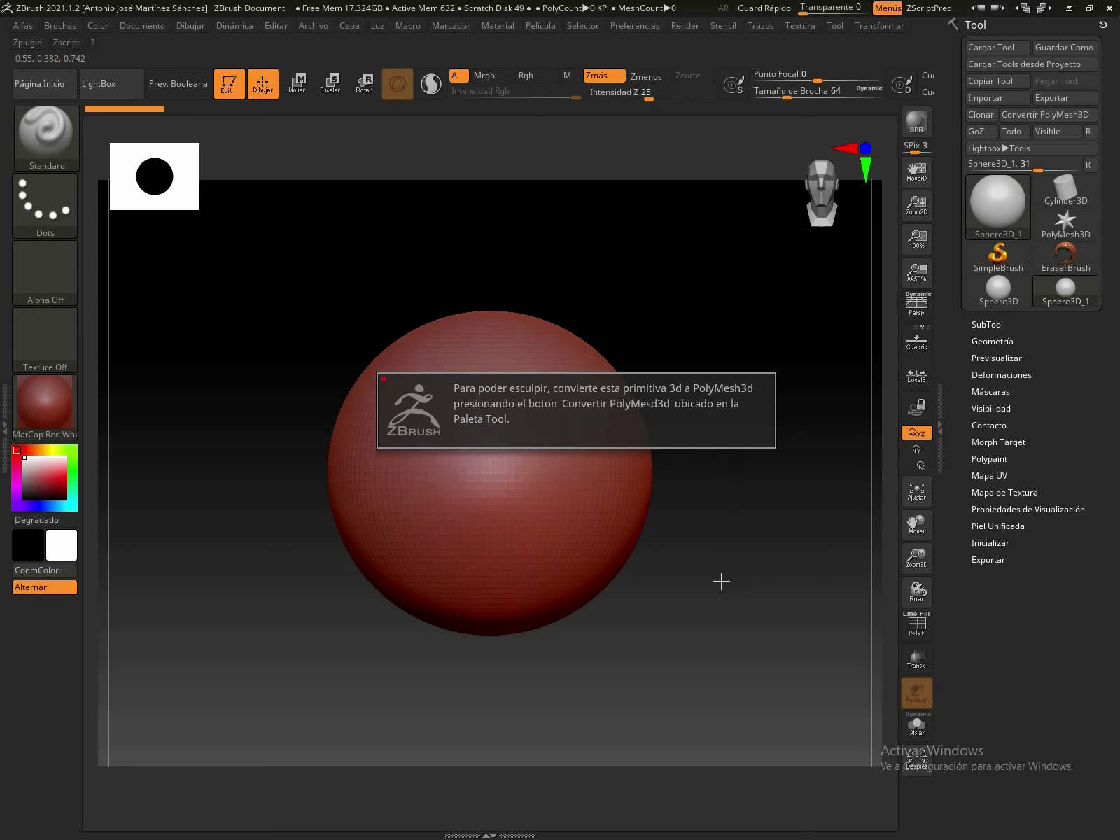
pyautogui.click(1048, 115)
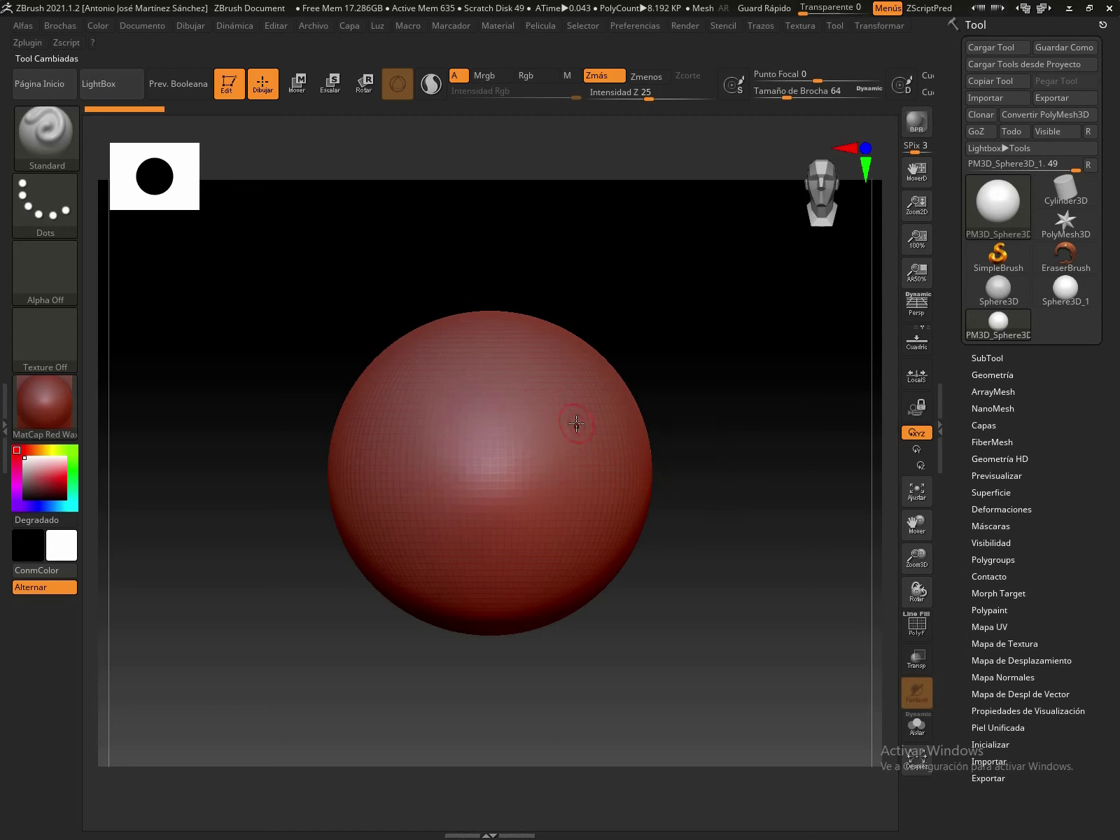
# Test Standard brush grooves on PM3D_Sphere3D_1, undoing each with Ctrl+Z.
pyautogui.moveTo(542, 396)
pyautogui.mouseDown()
pyautogui.moveTo(508, 403)
pyautogui.moveTo(526, 525)
pyautogui.mouseUp()
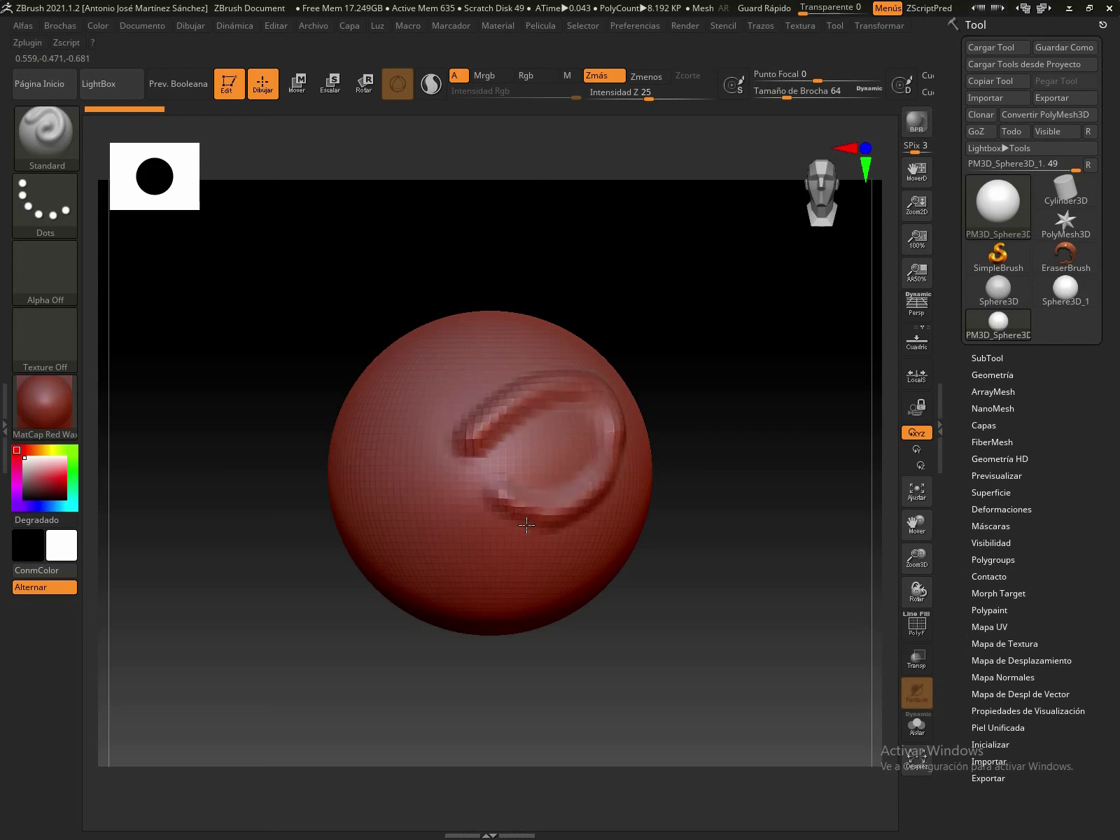
pyautogui.moveTo(526, 524); pyautogui.dragTo(511, 514)
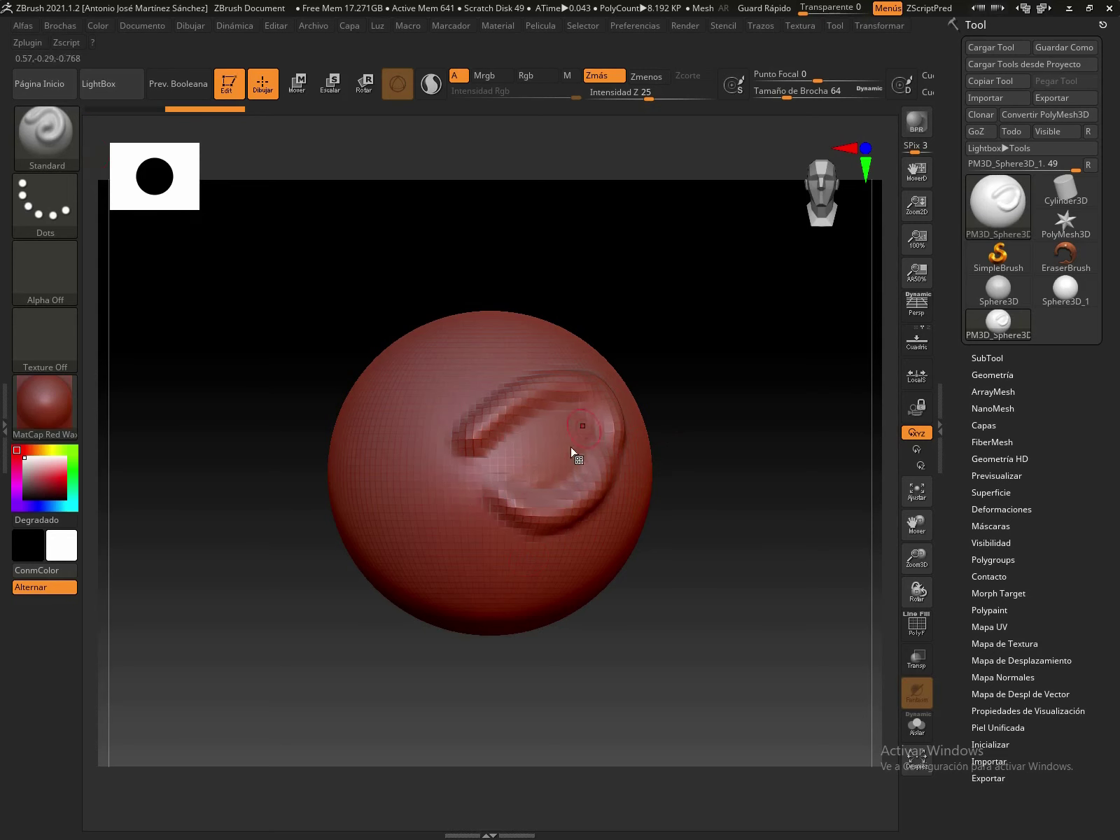
pyautogui.hotkey('ctrl', 'z')
pyautogui.moveTo(448, 405); pyautogui.dragTo(459, 518)
pyautogui.moveTo(384, 459)
pyautogui.mouseDown()
pyautogui.moveTo(593, 450)
pyautogui.moveTo(485, 504)
pyautogui.mouseUp()
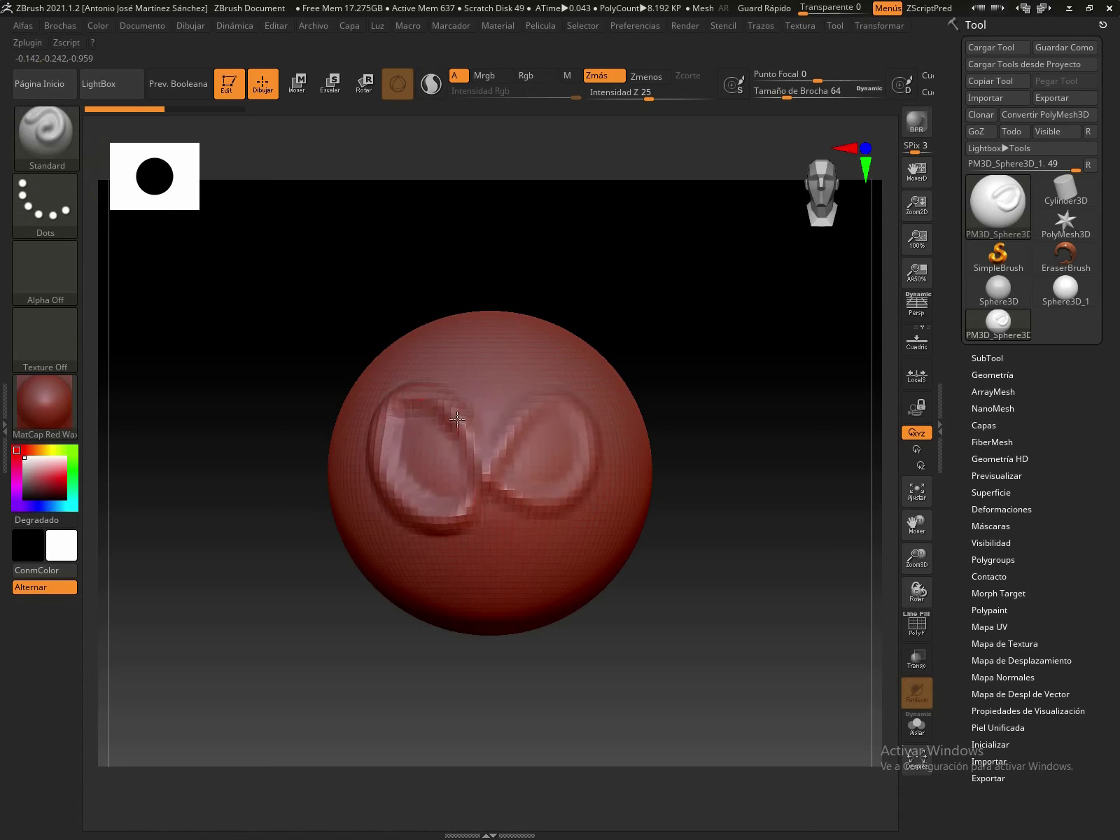
pyautogui.hotkey('ctrl', 'z')
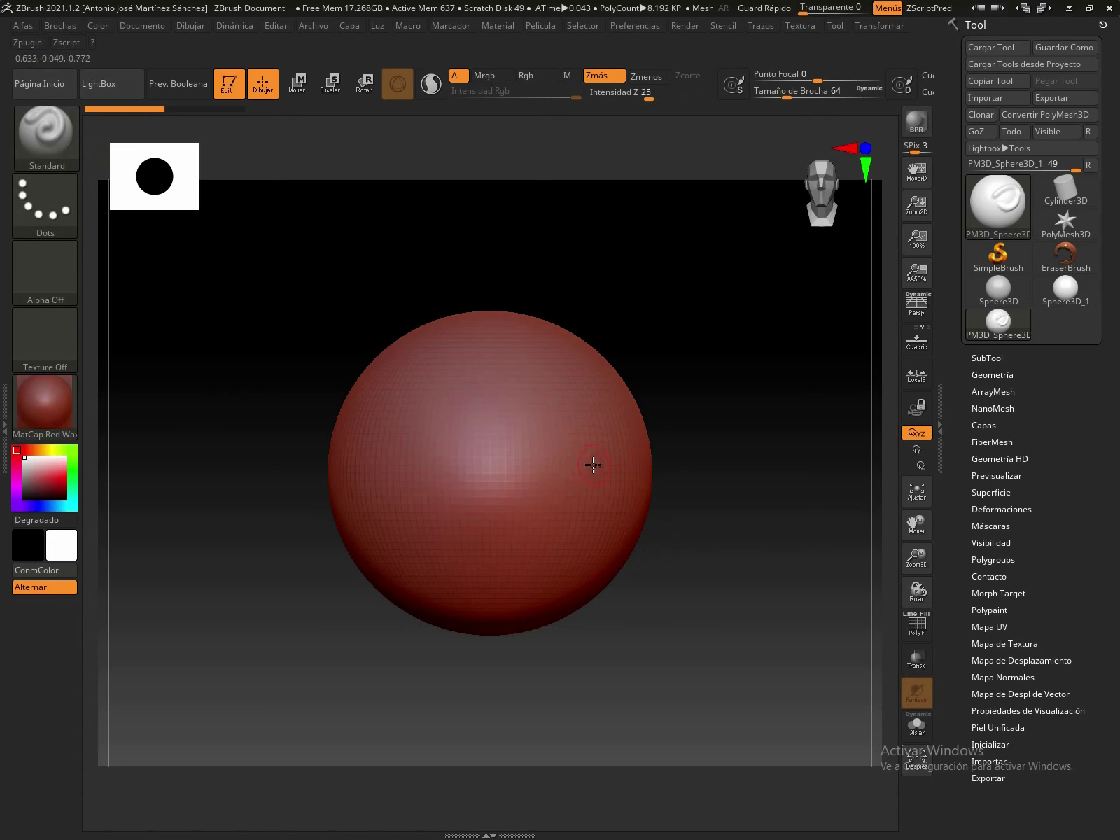
pyautogui.press('space')
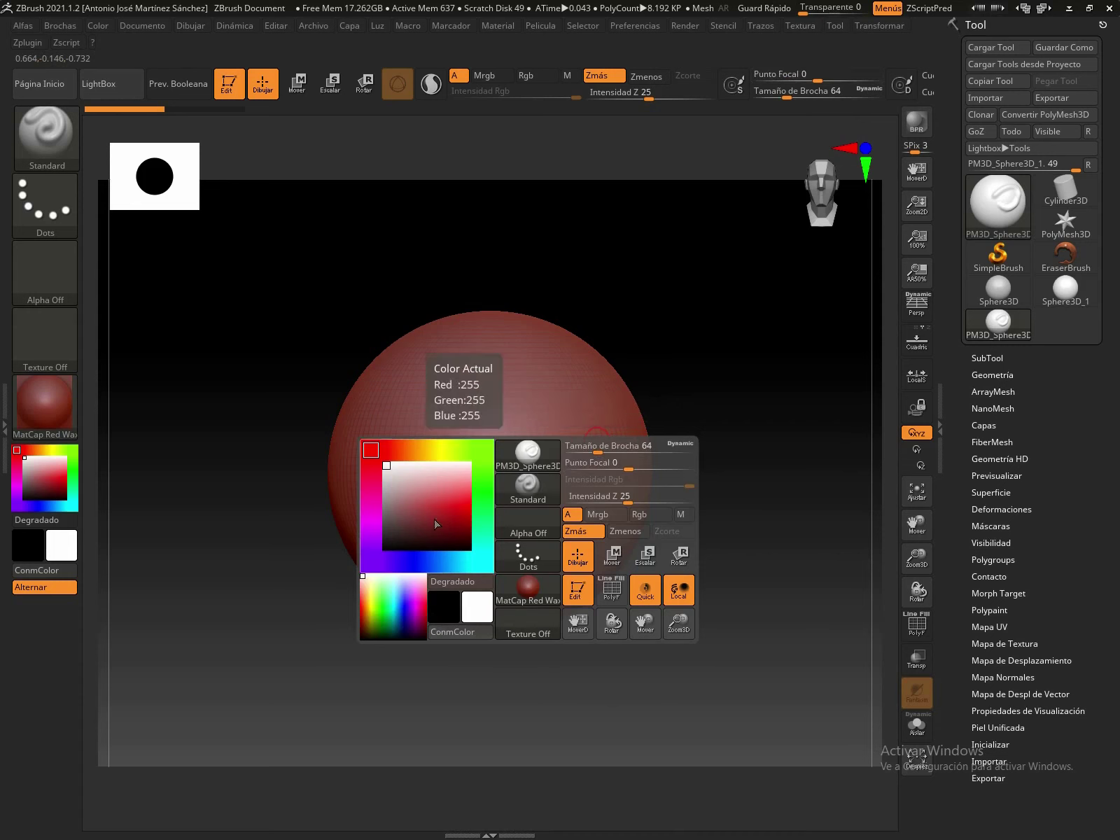
pyautogui.moveTo(528, 455)
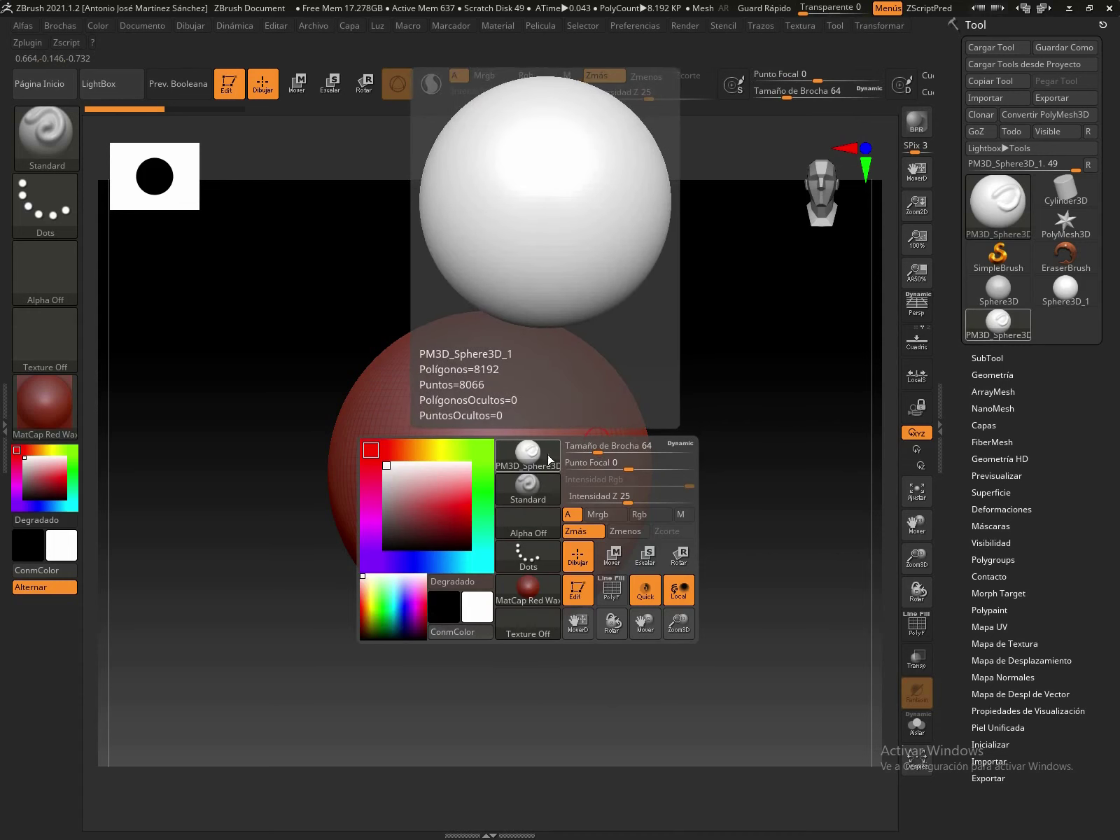
pyautogui.click(592, 462)
pyautogui.moveTo(595, 453)
pyautogui.mouseDown()
pyautogui.moveTo(625, 463)
pyautogui.moveTo(607, 453)
pyautogui.mouseUp()
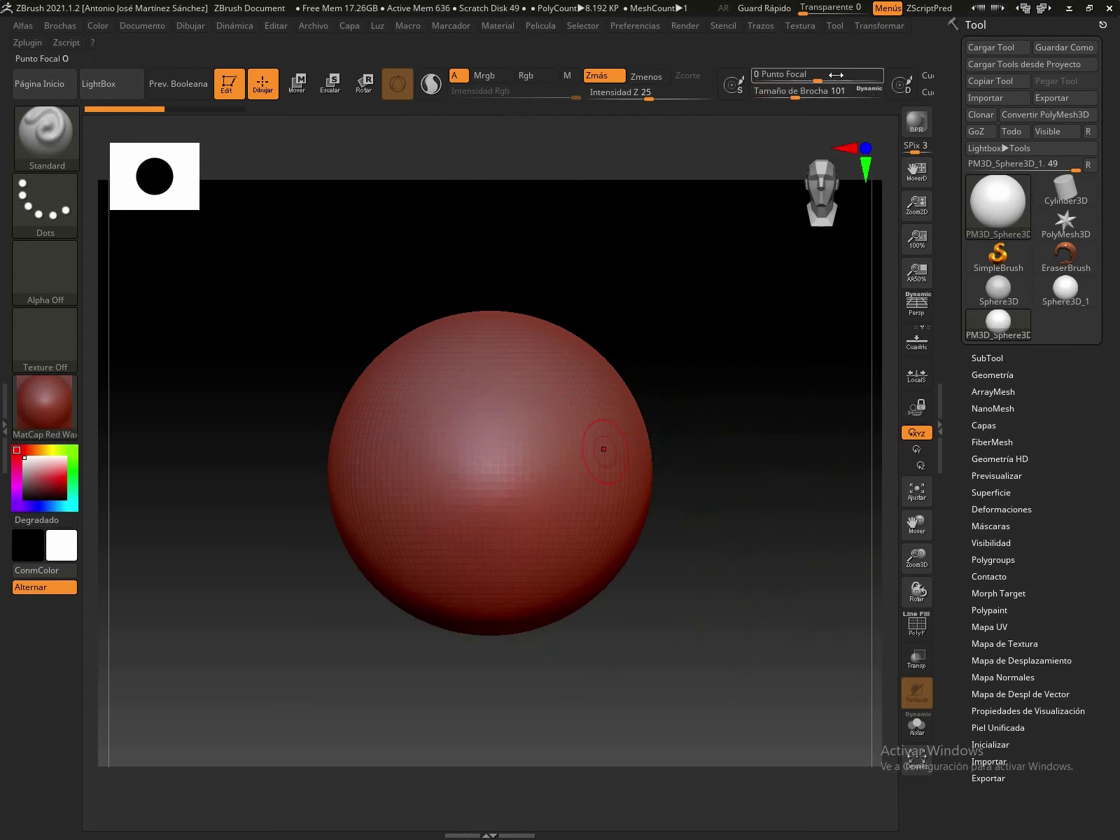
pyautogui.moveTo(805, 94)
pyautogui.mouseDown()
pyautogui.moveTo(787, 94)
pyautogui.moveTo(832, 94)
pyautogui.mouseUp()
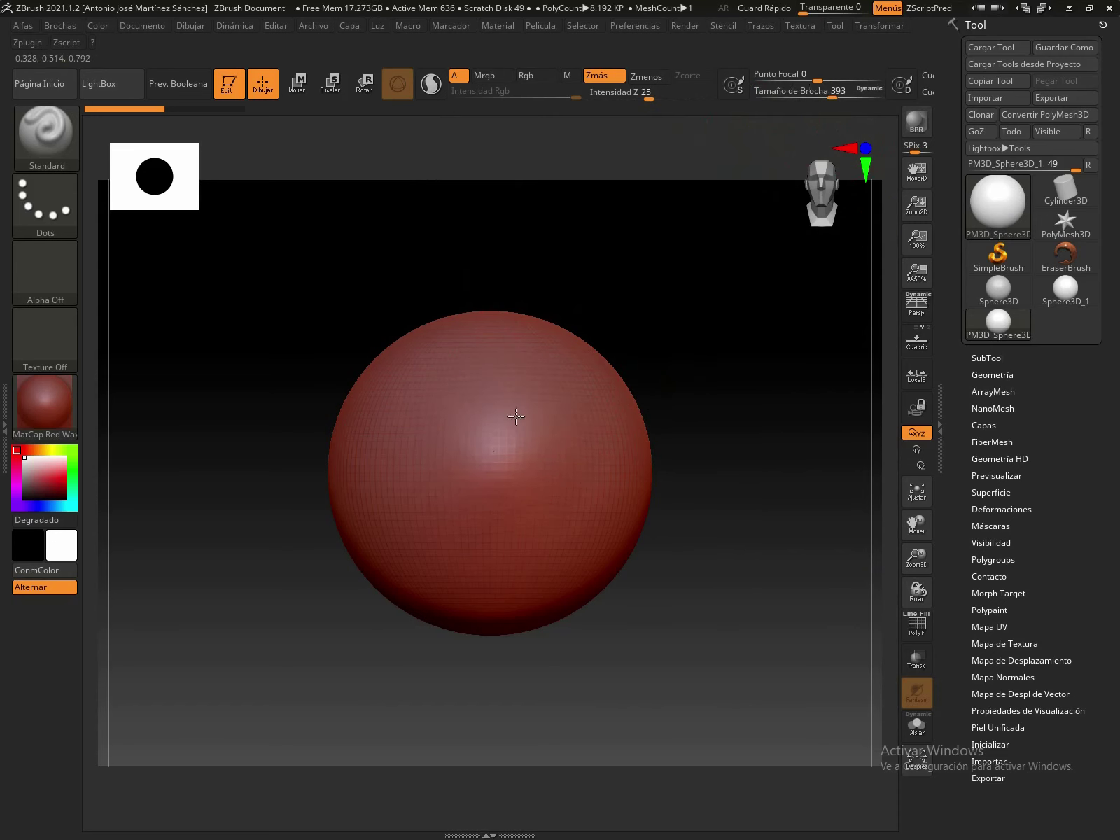
pyautogui.moveTo(605, 347); pyautogui.dragTo(514, 428)
pyautogui.hotkey('ctrl', 'z')
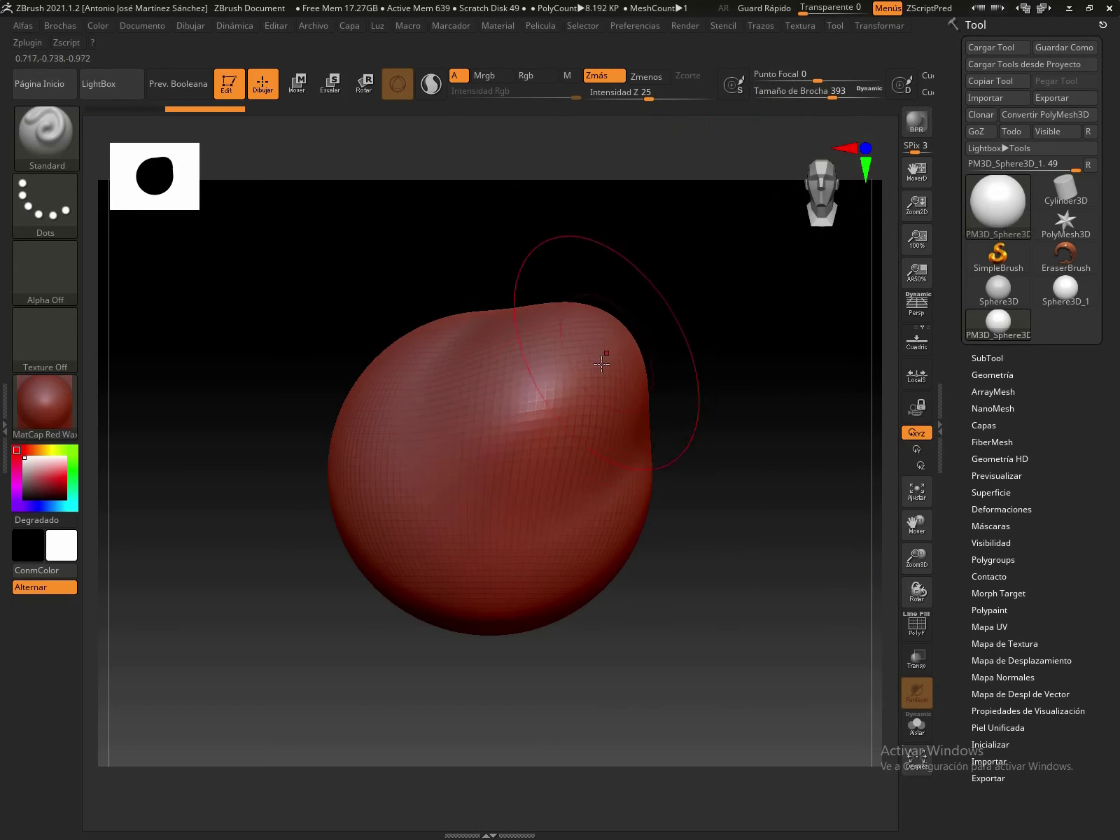
pyautogui.hotkey('ctrl', 'z')
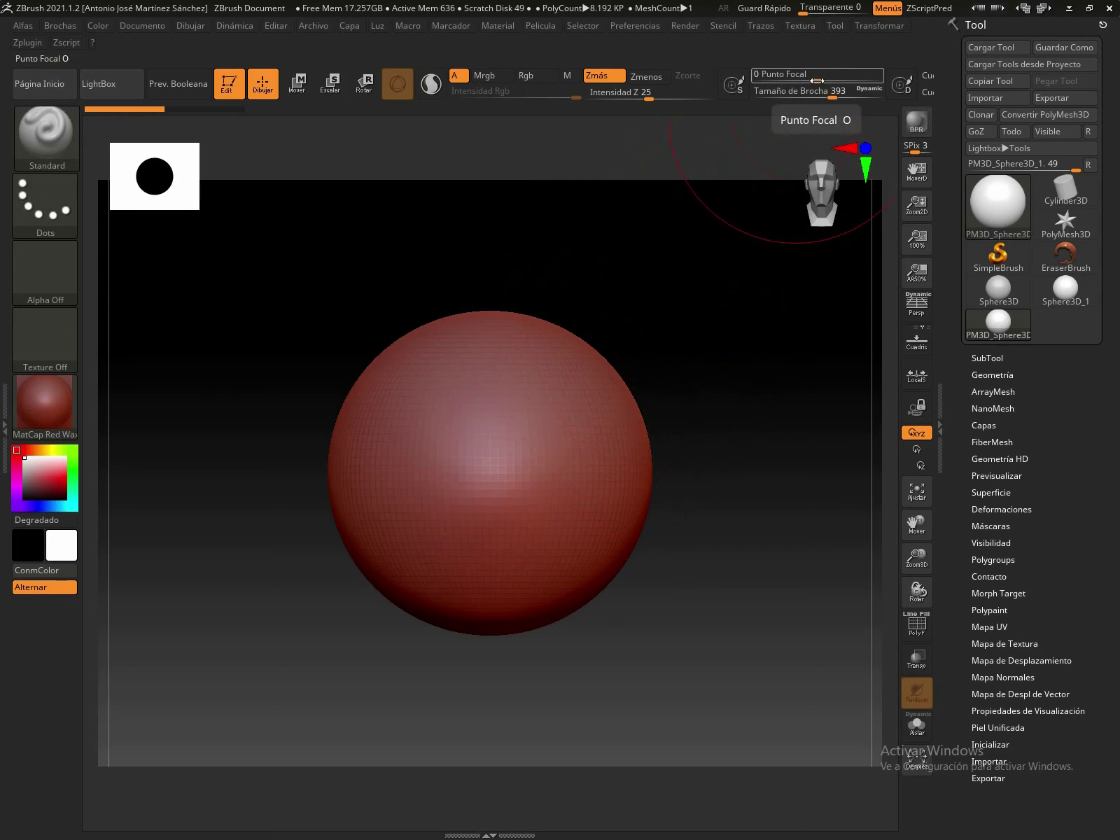
pyautogui.moveTo(818, 82); pyautogui.dragTo(768, 82)
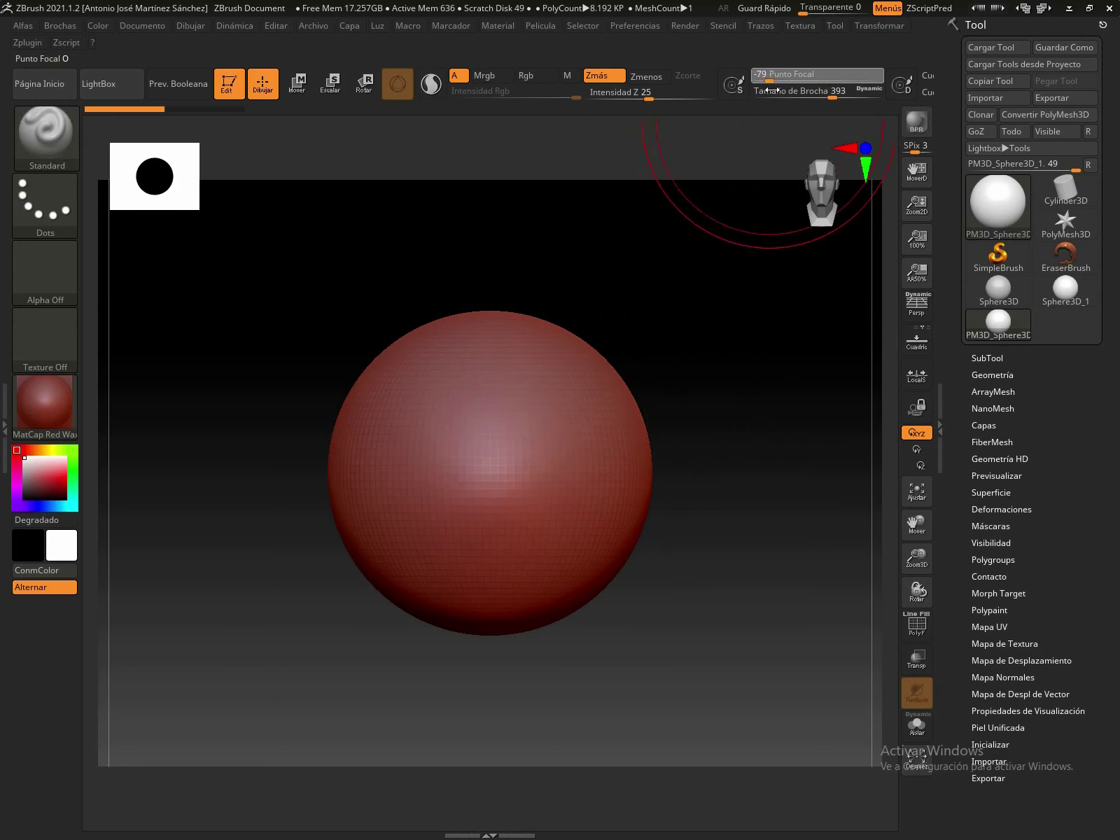
pyautogui.moveTo(767, 90); pyautogui.dragTo(781, 160)
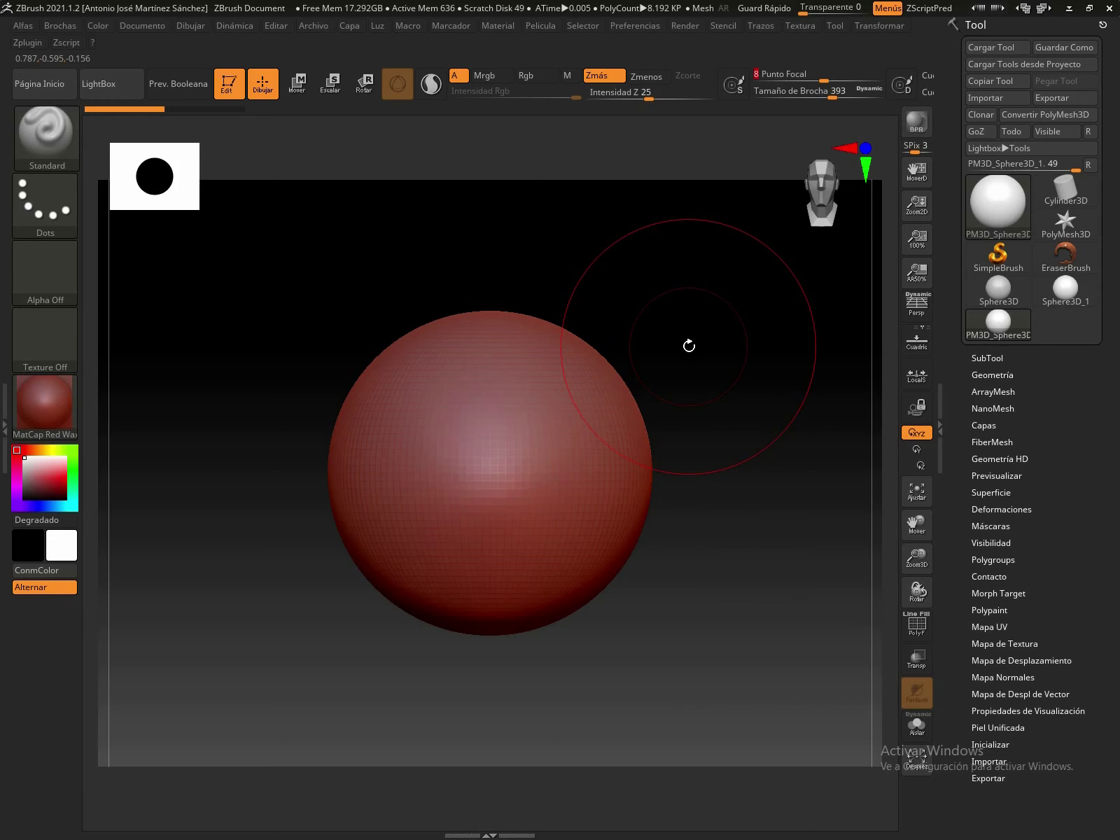
pyautogui.moveTo(832, 95); pyautogui.dragTo(792, 98)
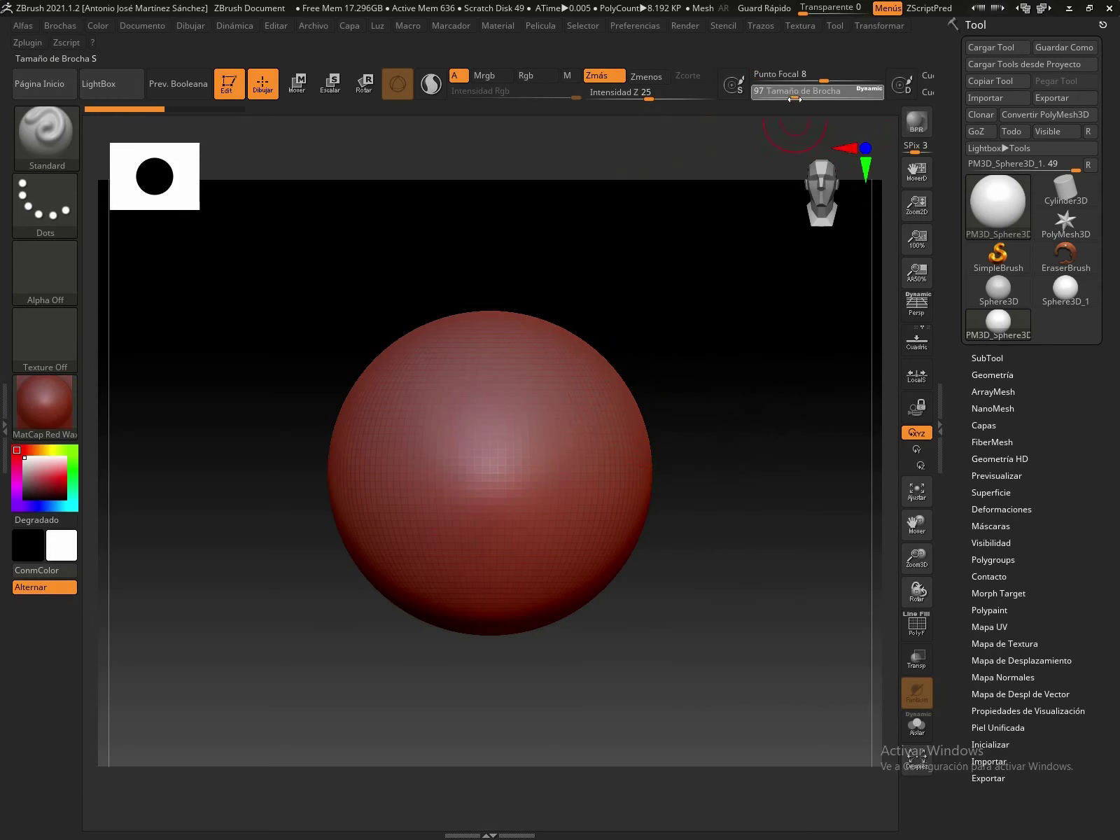
pyautogui.moveTo(536, 420)
pyautogui.mouseDown()
pyautogui.moveTo(483, 459)
pyautogui.moveTo(575, 406)
pyautogui.mouseUp()
pyautogui.hotkey('ctrl', 'z')
pyautogui.hotkey('ctrl', 'z')
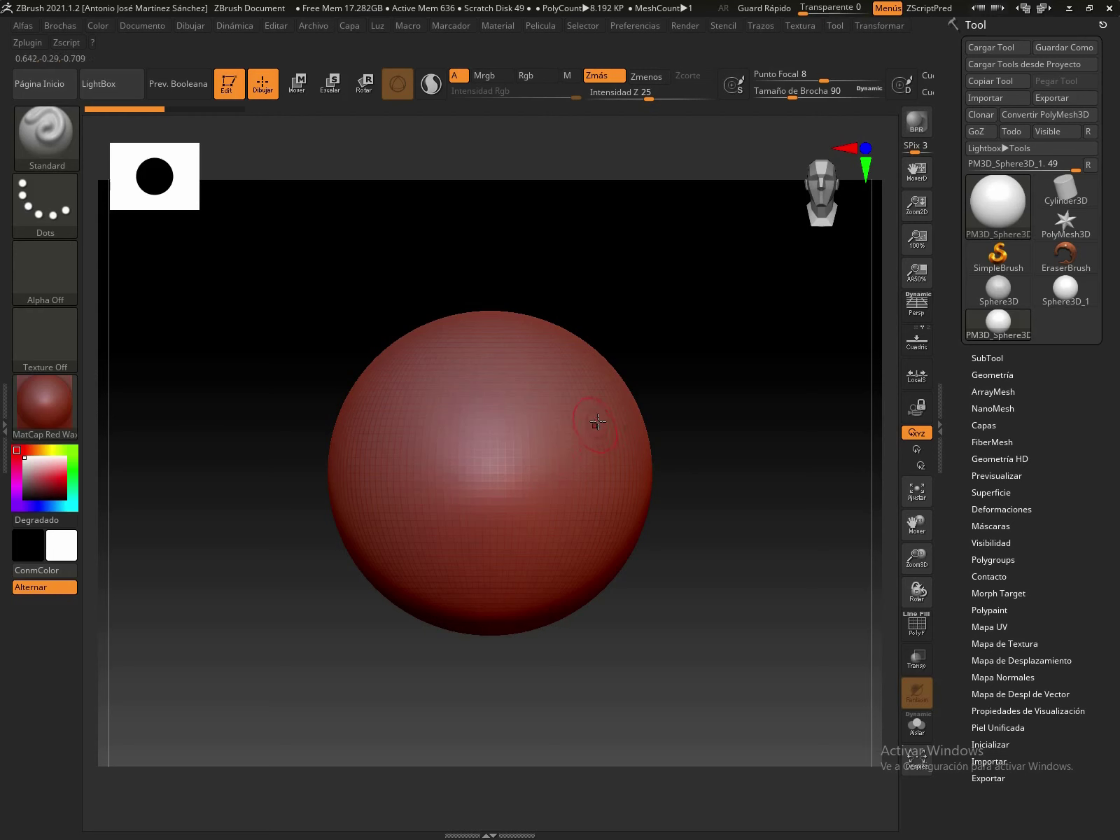
# Carve curved brow-ridge strokes across the sphere's upper right, undoing the first attempt and the last stroke.
pyautogui.moveTo(582, 414)
pyautogui.mouseDown()
pyautogui.moveTo(517, 452)
pyautogui.moveTo(602, 417)
pyautogui.mouseUp()
pyautogui.moveTo(525, 449); pyautogui.dragTo(520, 467)
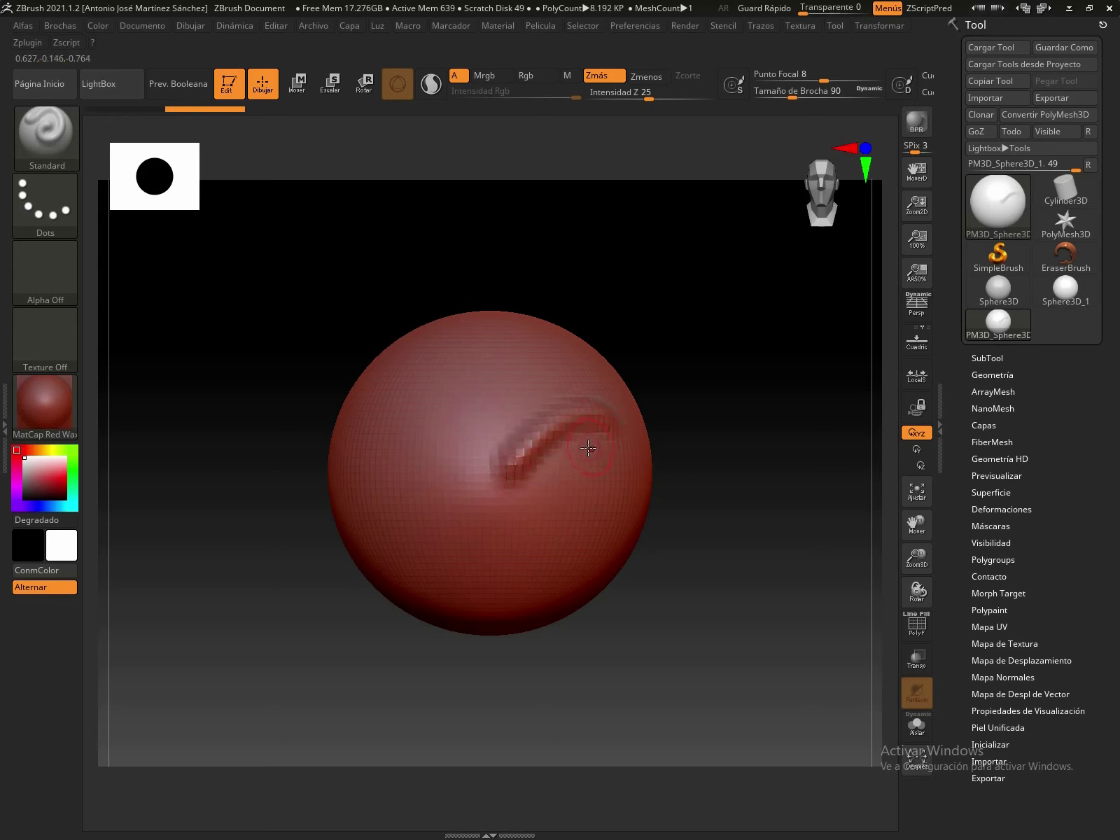
pyautogui.hotkey('ctrl', 'z')
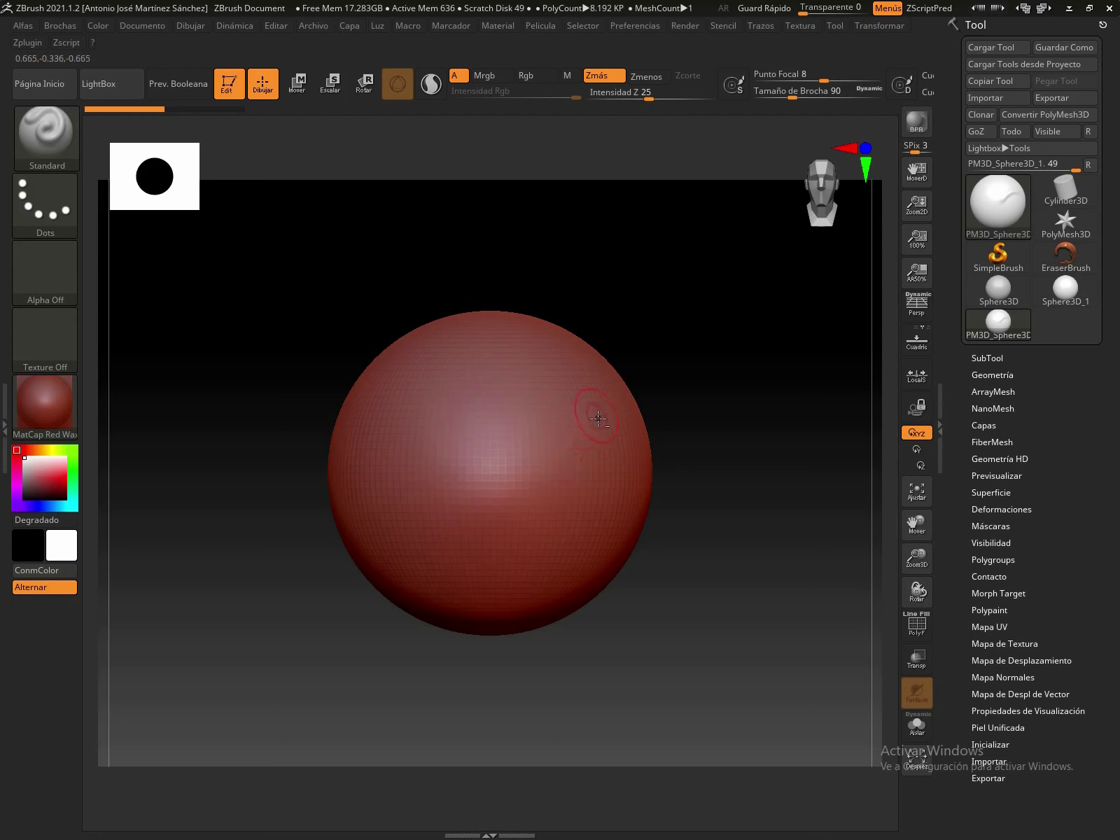
pyautogui.moveTo(498, 459)
pyautogui.mouseDown()
pyautogui.moveTo(518, 441)
pyautogui.moveTo(599, 421)
pyautogui.mouseUp()
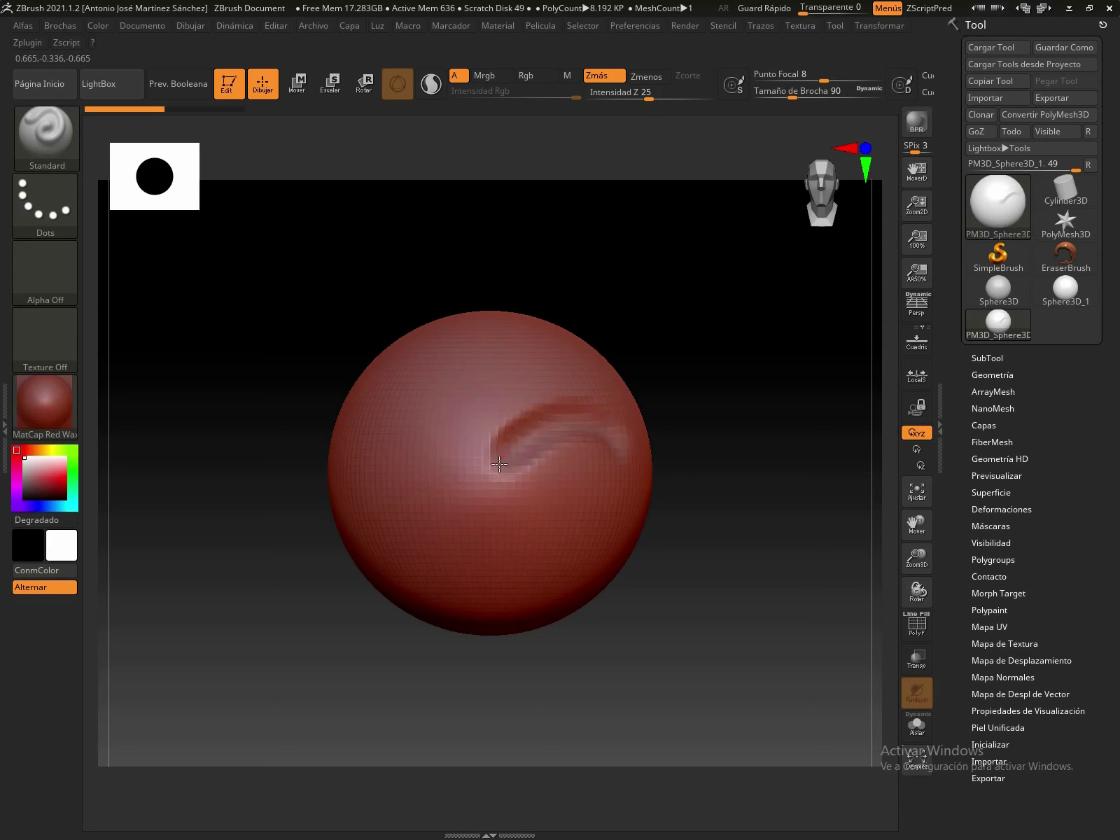
pyautogui.moveTo(482, 491); pyautogui.dragTo(591, 418)
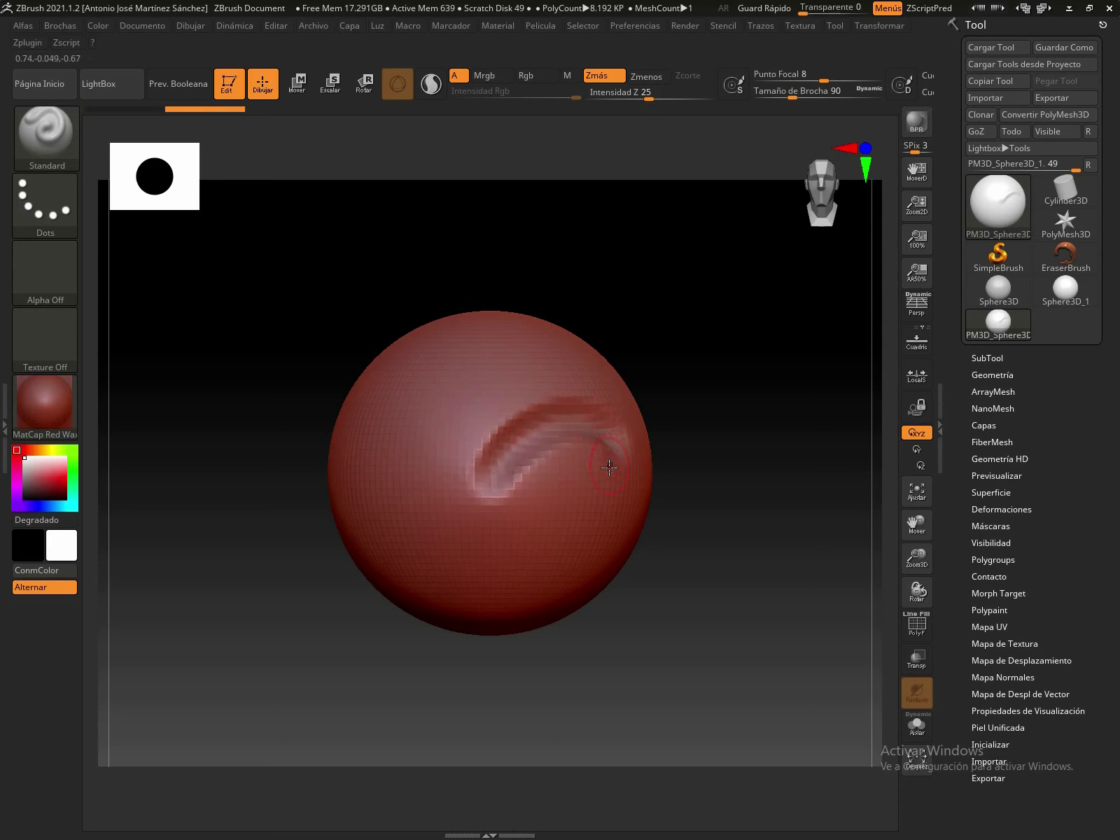
pyautogui.moveTo(605, 455)
pyautogui.mouseDown()
pyautogui.moveTo(560, 464)
pyautogui.moveTo(494, 503)
pyautogui.moveTo(616, 463)
pyautogui.moveTo(514, 528)
pyautogui.moveTo(586, 475)
pyautogui.mouseUp()
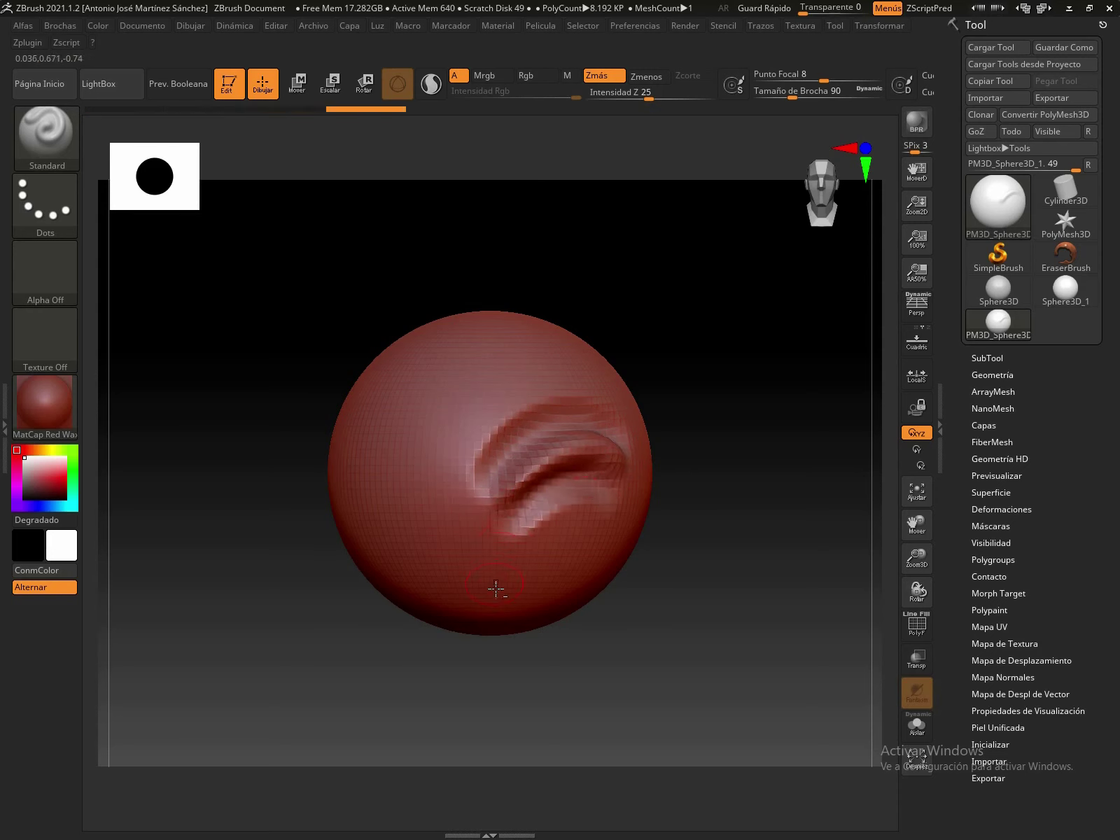
pyautogui.hotkey('ctrl', 'z')
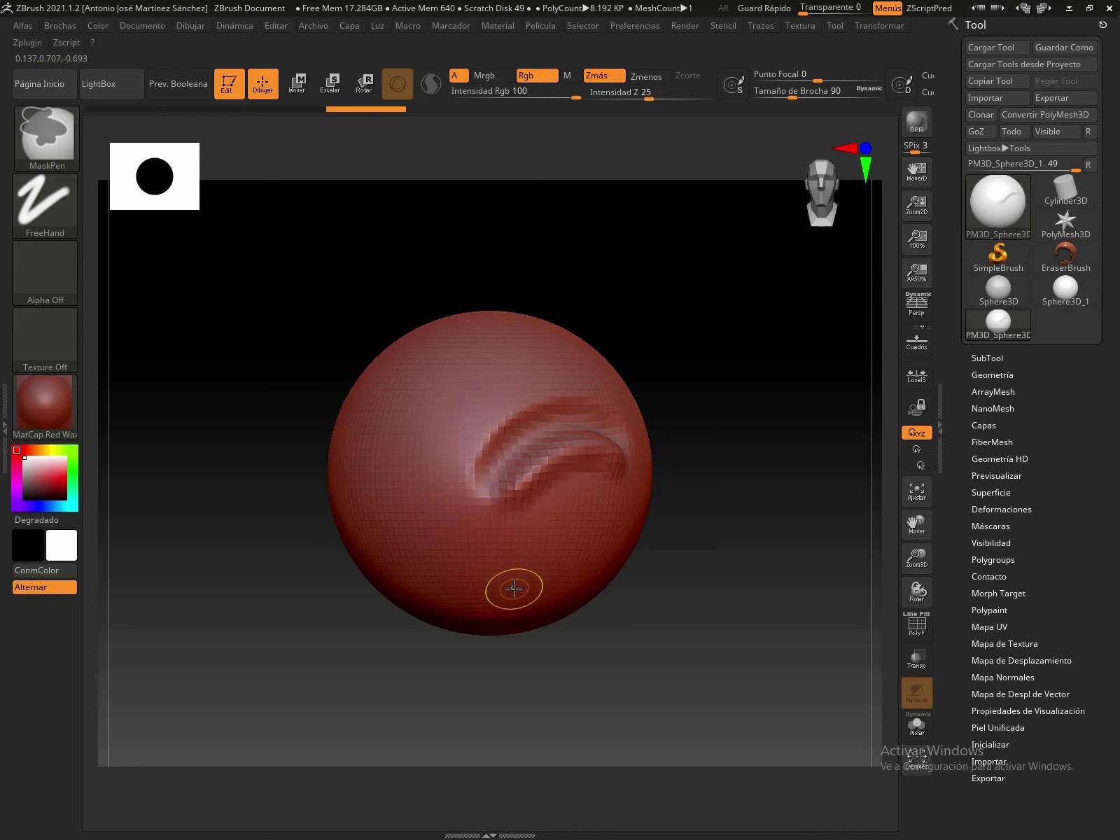
# Undo another brow stroke, then Shift-smooth the remaining arc into a rounded bump and view it in profile.
pyautogui.hotkey('ctrl', 'z')
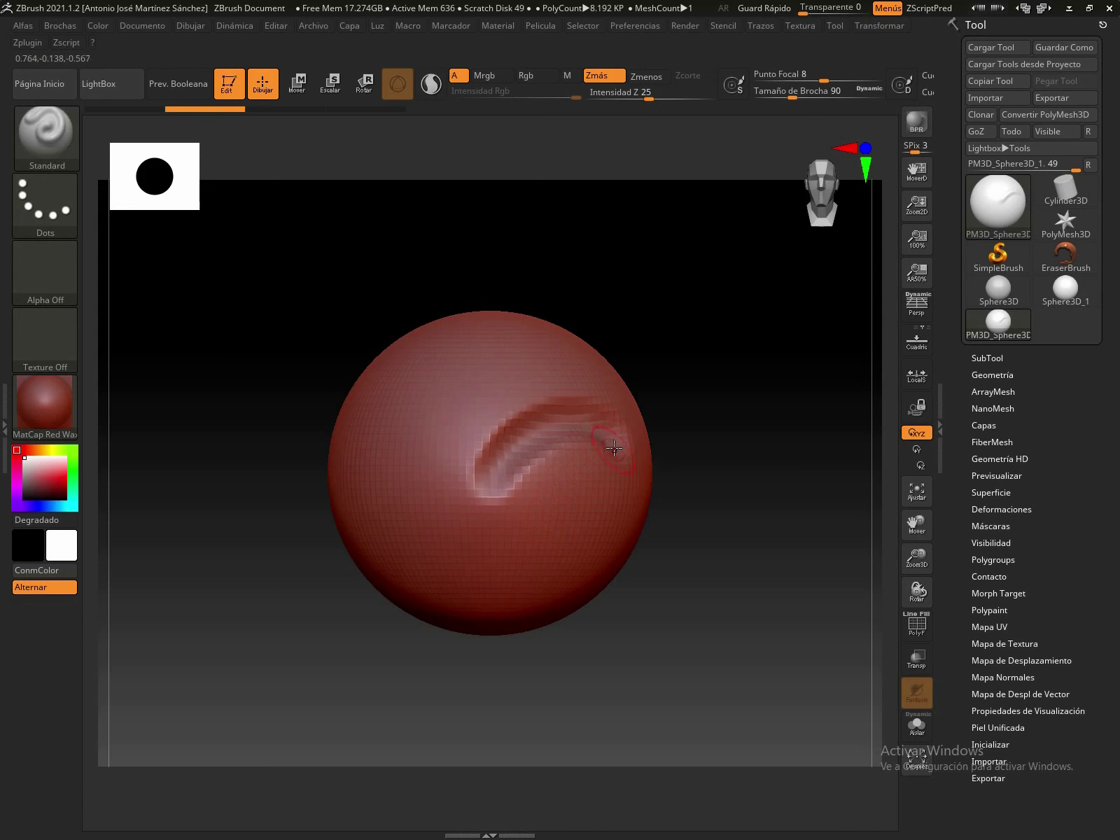
pyautogui.press('shift')
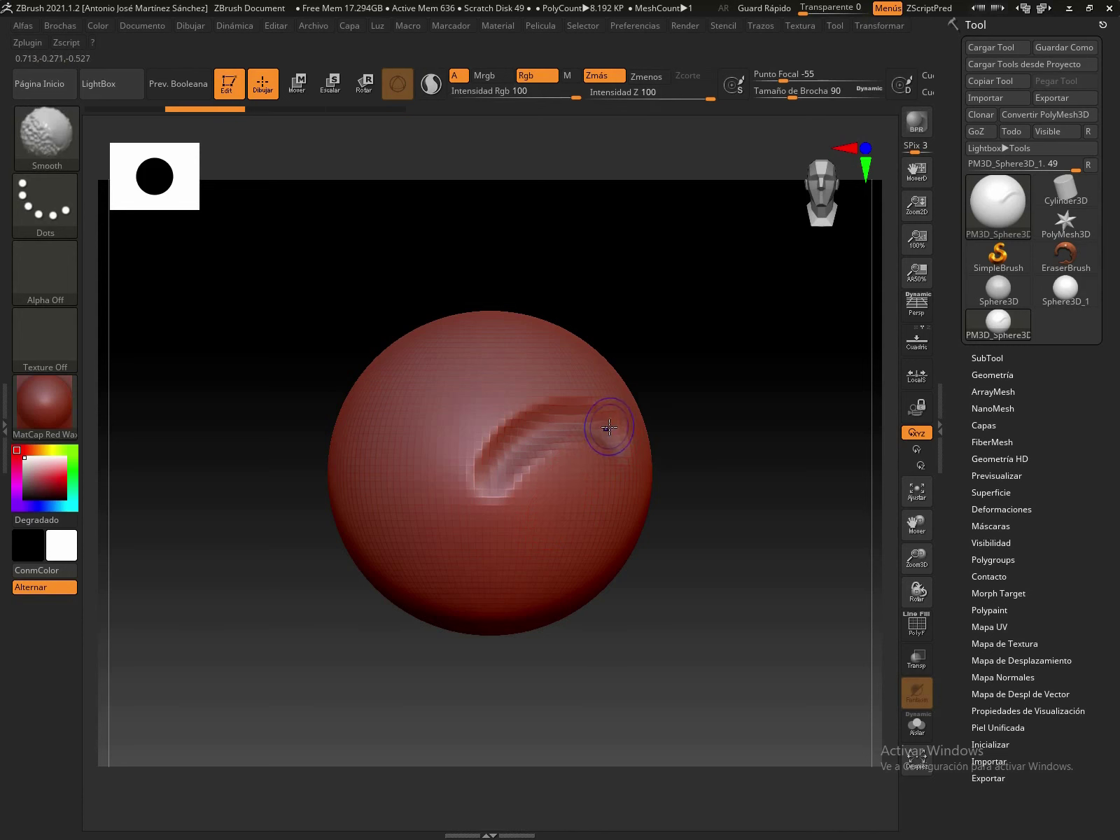
pyautogui.keyDown('shift'); pyautogui.moveTo(612, 448); pyautogui.dragTo(619, 435); pyautogui.keyUp('shift')
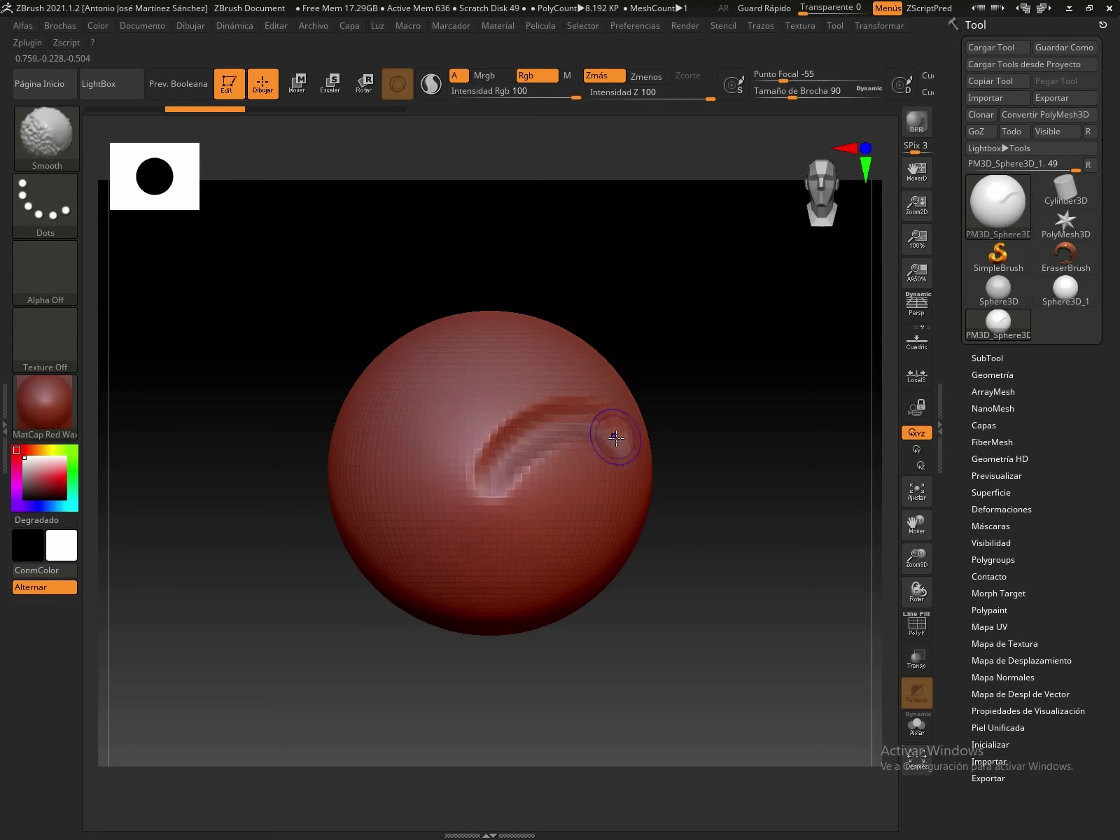
pyautogui.moveTo(553, 410)
pyautogui.keyDown('shift'); pyautogui.mouseDown()
pyautogui.moveTo(488, 448)
pyautogui.moveTo(483, 434)
pyautogui.mouseUp(); pyautogui.keyUp('shift')
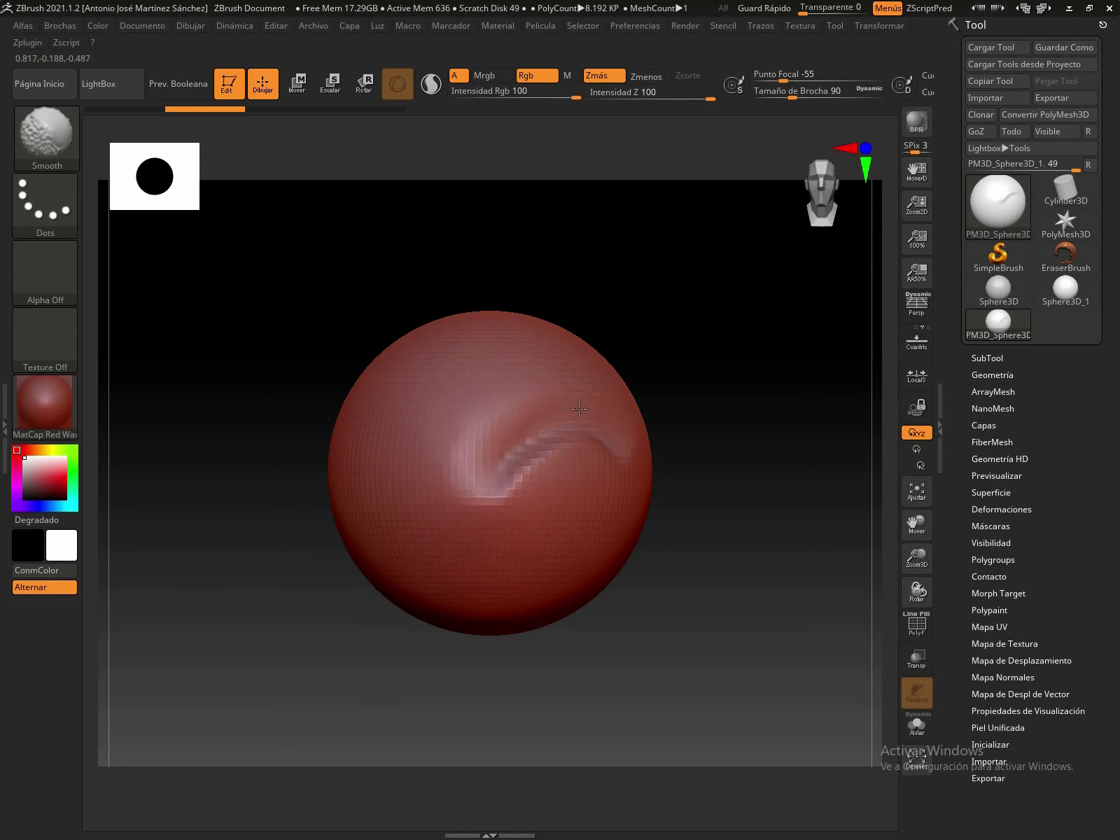
pyautogui.keyDown('shift'); pyautogui.moveTo(457, 486); pyautogui.dragTo(609, 449); pyautogui.keyUp('shift')
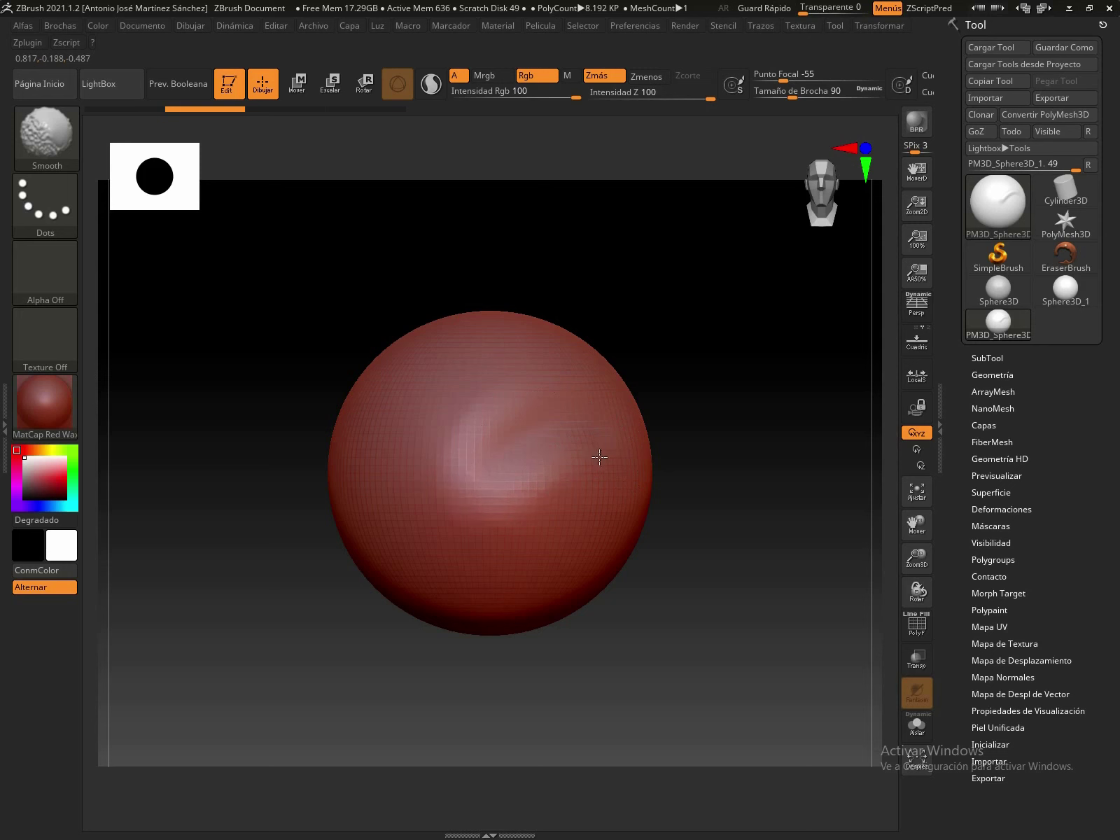
pyautogui.moveTo(665, 483)
pyautogui.mouseDown()
pyautogui.moveTo(733, 460)
pyautogui.moveTo(758, 481)
pyautogui.moveTo(745, 483)
pyautogui.moveTo(784, 473)
pyautogui.moveTo(773, 445)
pyautogui.moveTo(713, 452)
pyautogui.mouseUp()
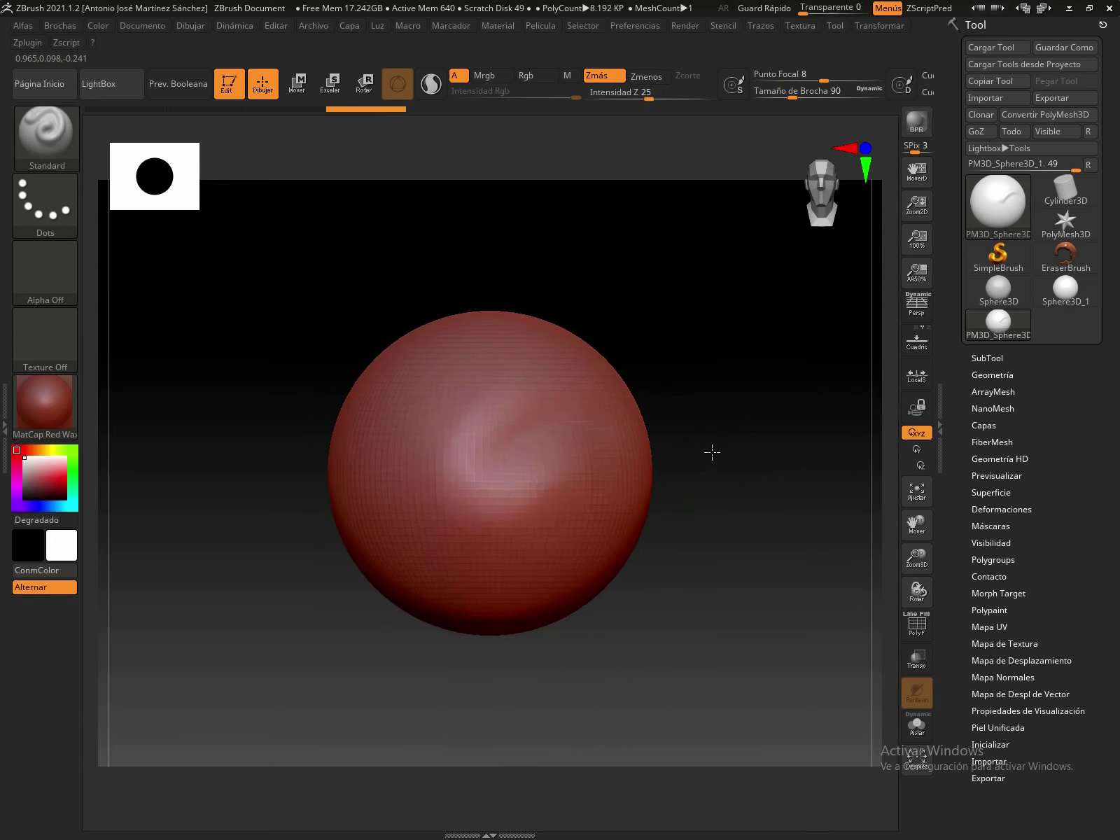
pyautogui.keyDown('ctrl'); pyautogui.click(702, 455); pyautogui.keyUp('ctrl')
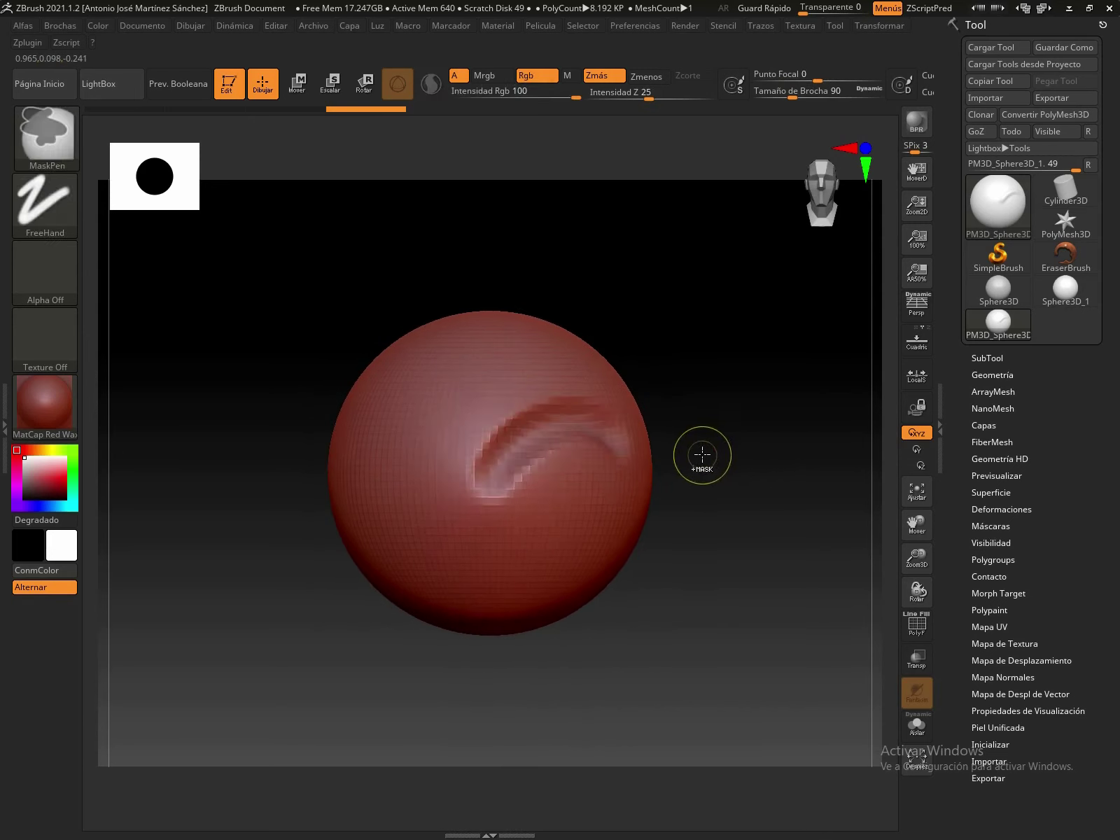
pyautogui.hotkey('ctrl', 'z')
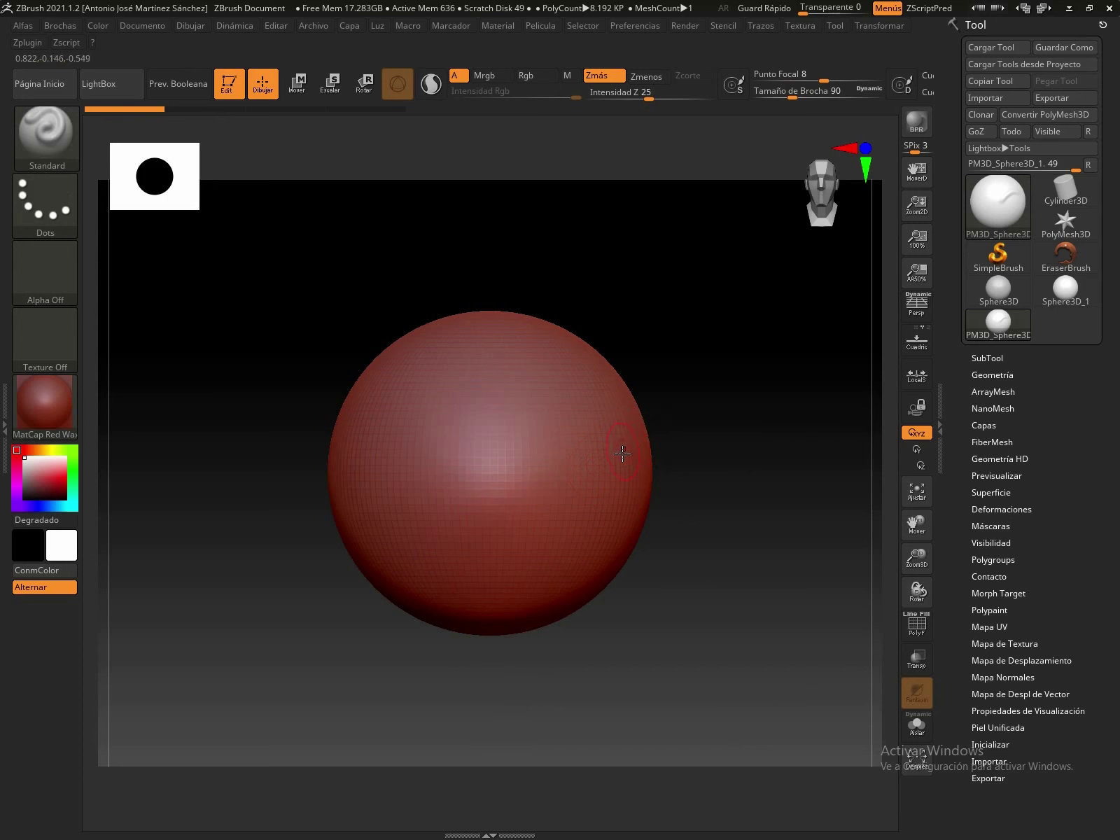
pyautogui.press('ctrl')
pyautogui.press('ctrl')
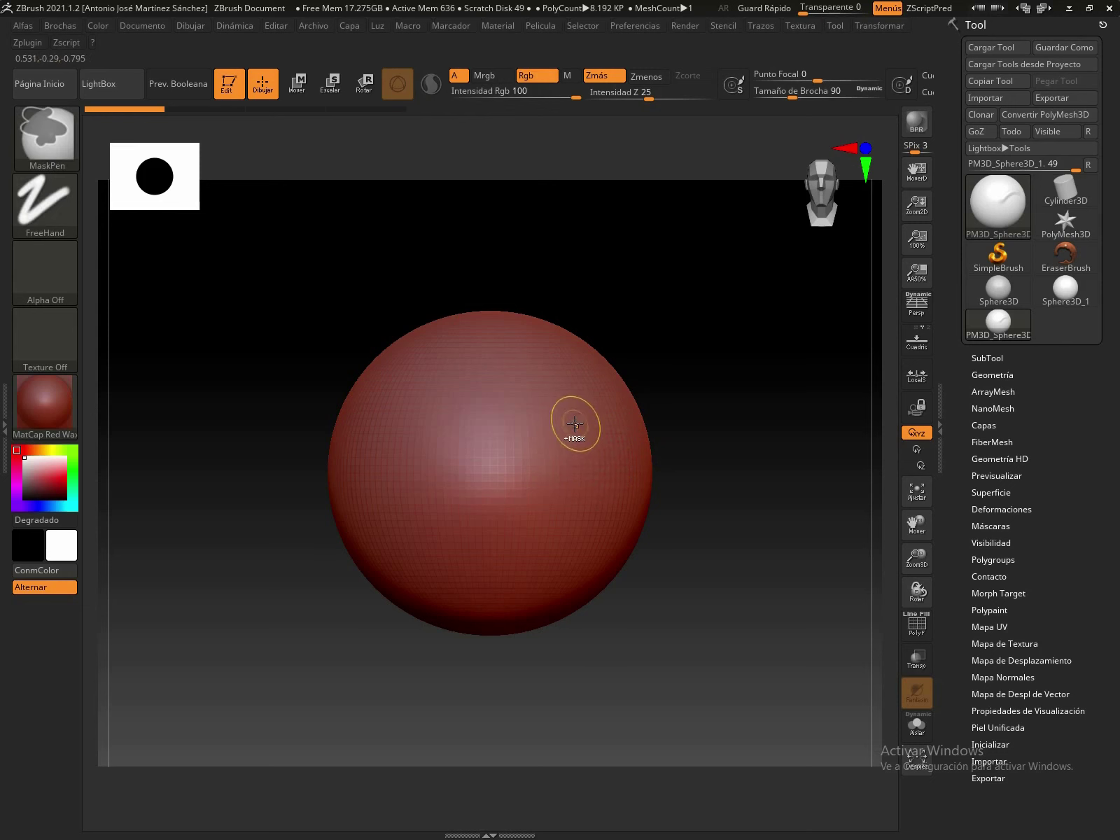
pyautogui.moveTo(580, 419)
pyautogui.keyDown('ctrl'); pyautogui.mouseDown()
pyautogui.moveTo(518, 427)
pyautogui.moveTo(491, 476)
pyautogui.moveTo(507, 508)
pyautogui.moveTo(585, 490)
pyautogui.moveTo(590, 430)
pyautogui.moveTo(507, 466)
pyautogui.moveTo(577, 445)
pyautogui.moveTo(539, 416)
pyautogui.moveTo(600, 455)
pyautogui.moveTo(518, 507)
pyautogui.mouseUp(); pyautogui.keyUp('ctrl')
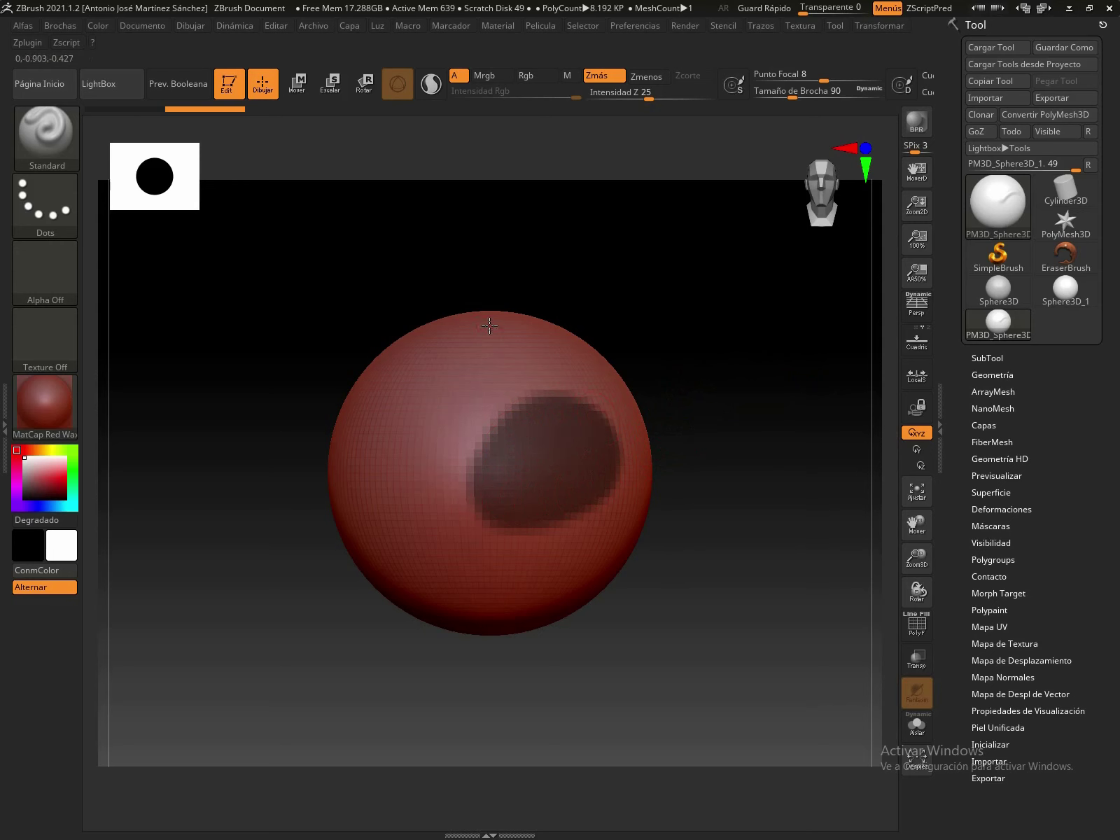
pyautogui.moveTo(503, 367); pyautogui.dragTo(524, 423)
pyautogui.moveTo(616, 648)
pyautogui.mouseDown()
pyautogui.moveTo(750, 529)
pyautogui.moveTo(694, 539)
pyautogui.mouseUp()
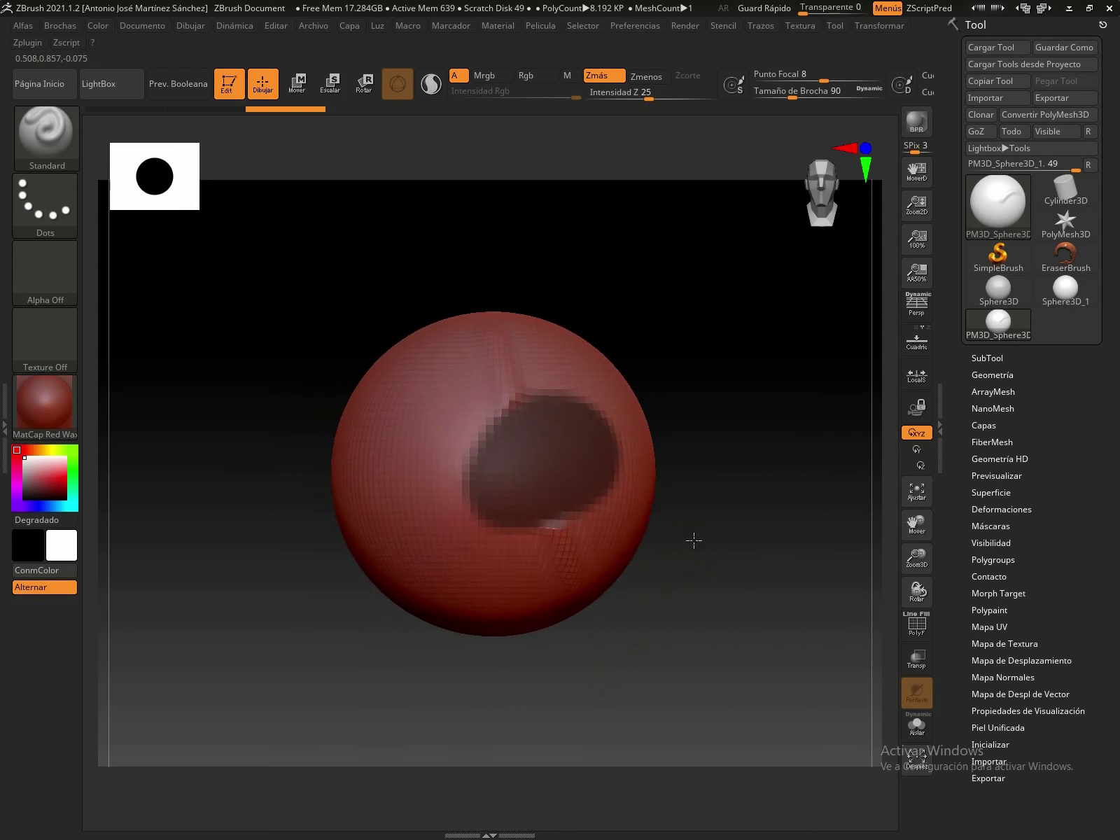
pyautogui.hotkey('ctrl', 'z')
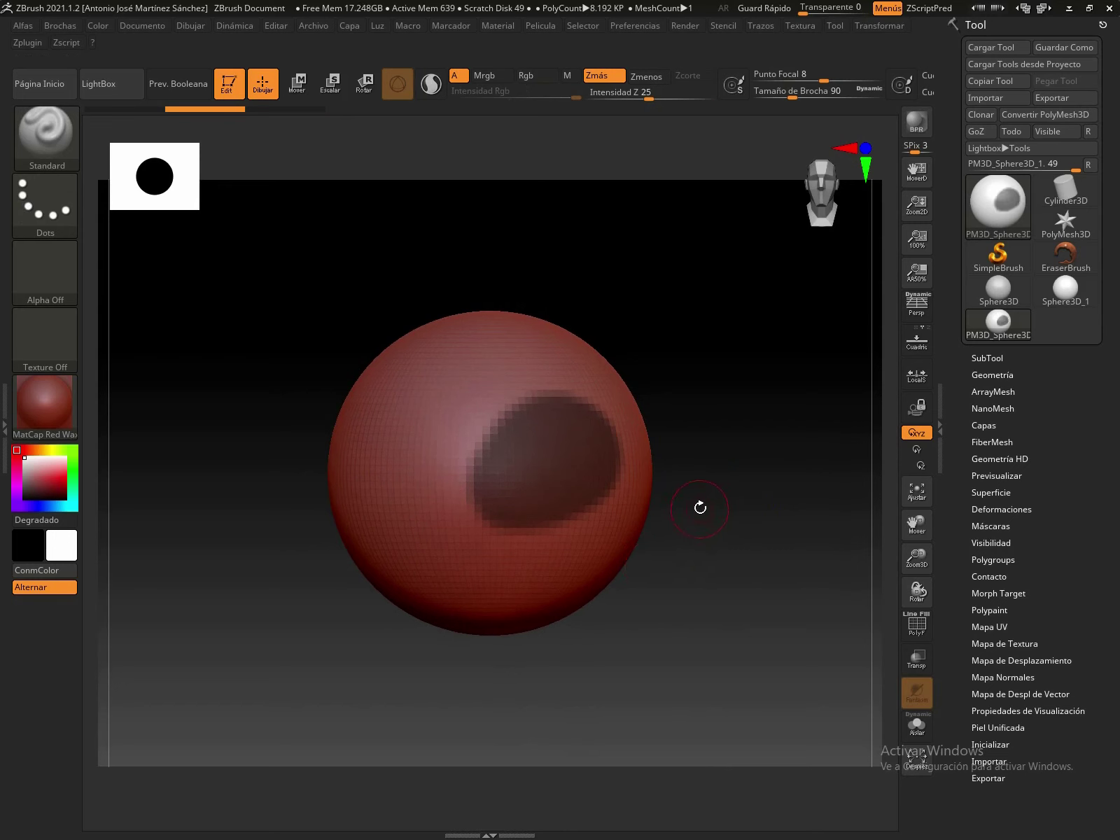
pyautogui.press('ctrl')
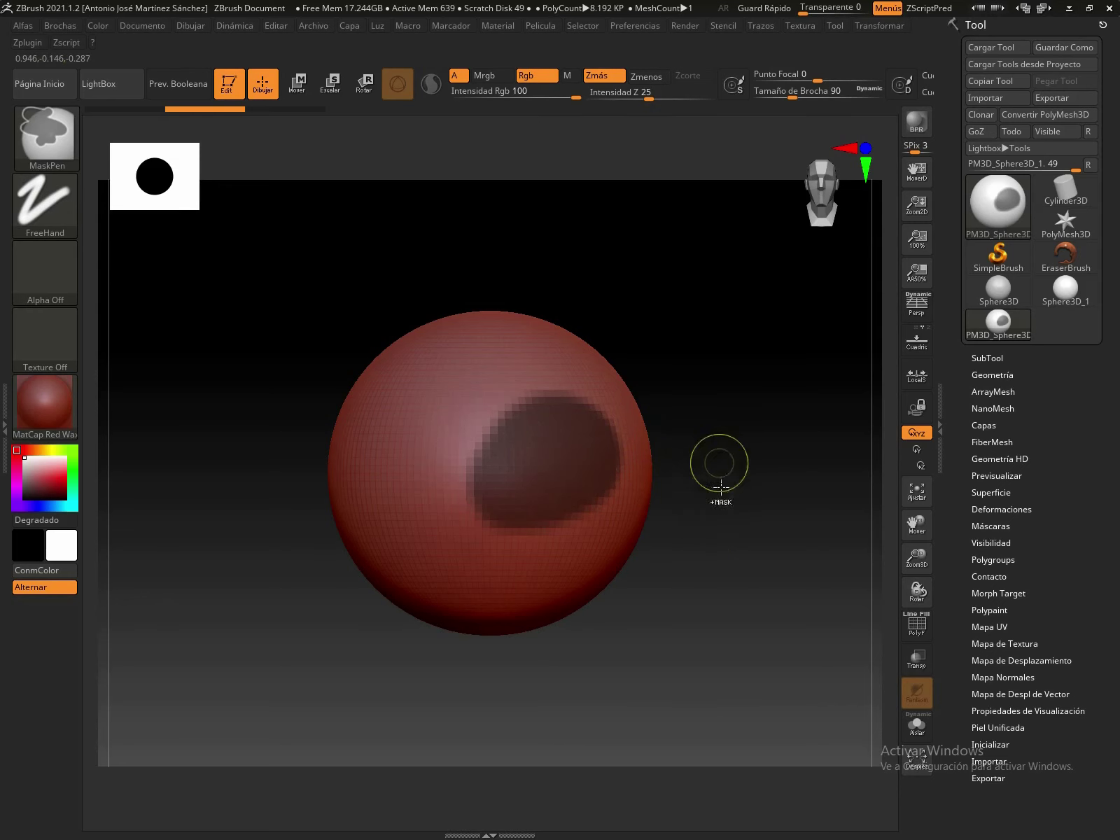
pyautogui.keyDown('ctrl'); pyautogui.click(710, 529); pyautogui.keyUp('ctrl')
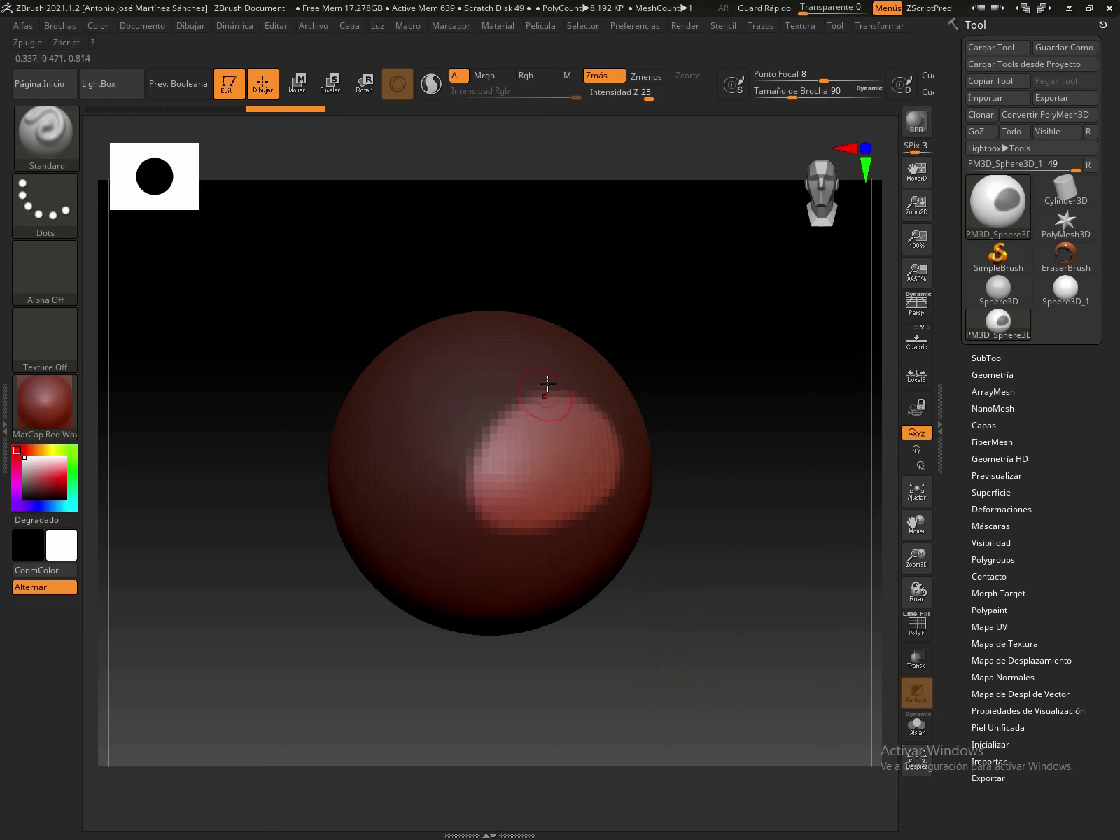
pyautogui.moveTo(547, 535)
pyautogui.mouseDown()
pyautogui.moveTo(559, 482)
pyautogui.moveTo(552, 383)
pyautogui.mouseUp()
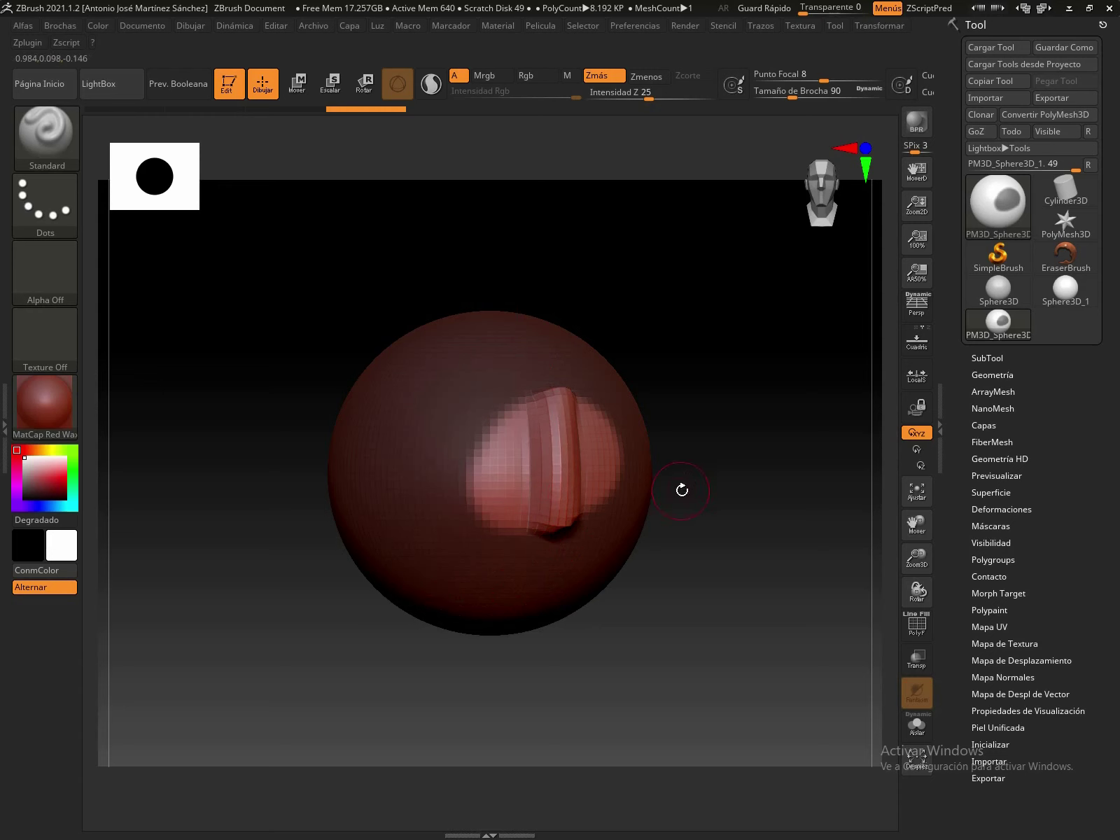
pyautogui.hotkey('ctrl', 'z')
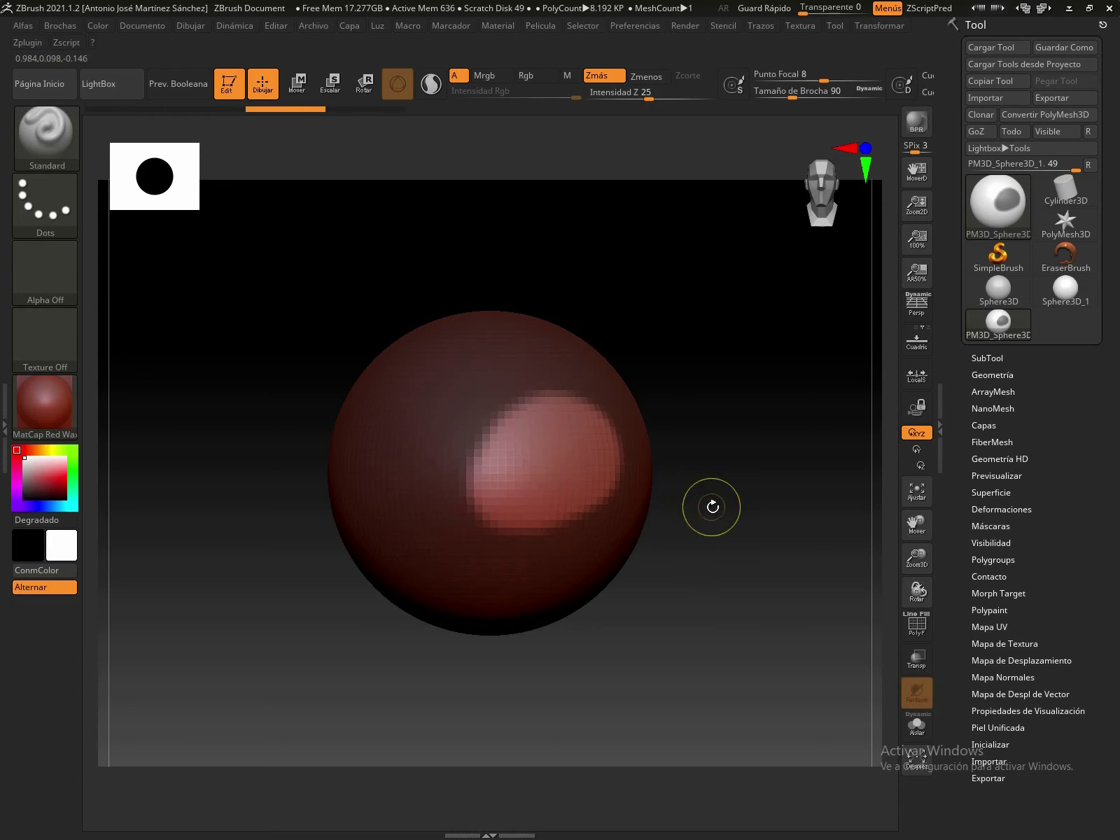
pyautogui.press('ctrl')
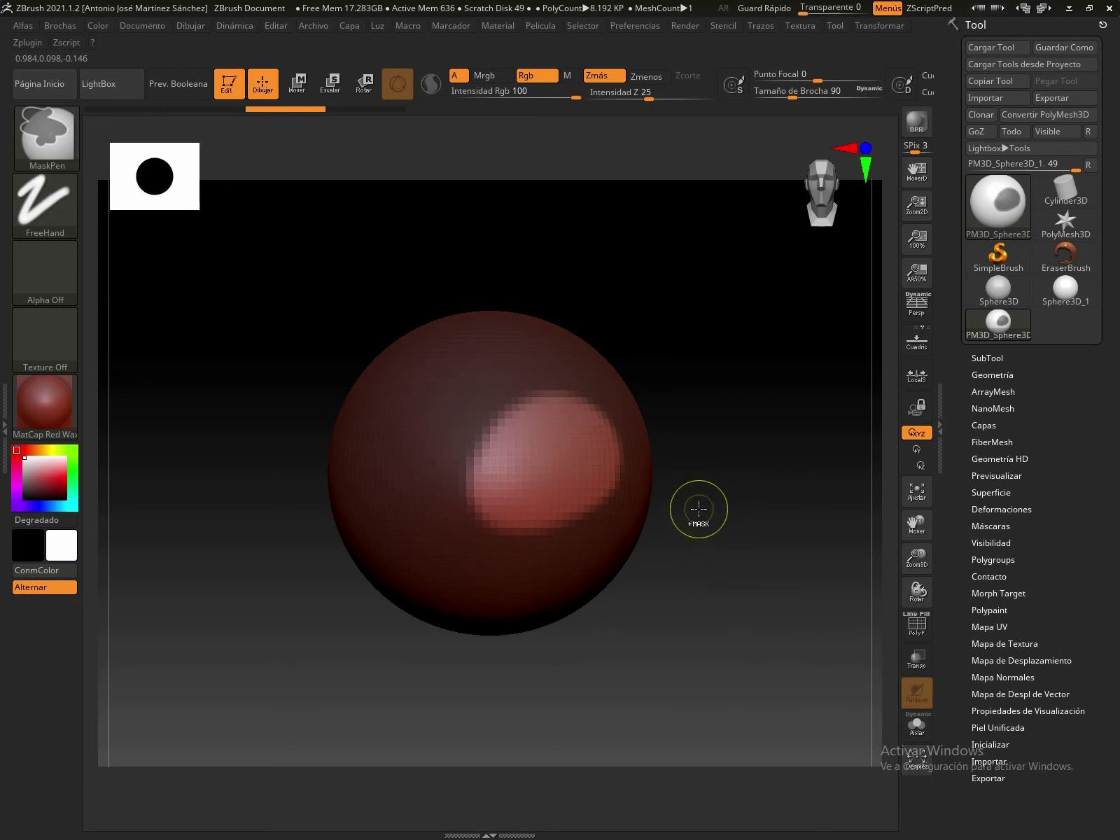
pyautogui.moveTo(693, 462)
pyautogui.keyDown('ctrl'); pyautogui.mouseDown()
pyautogui.moveTo(776, 534)
pyautogui.moveTo(782, 514)
pyautogui.mouseUp(); pyautogui.keyUp('ctrl')
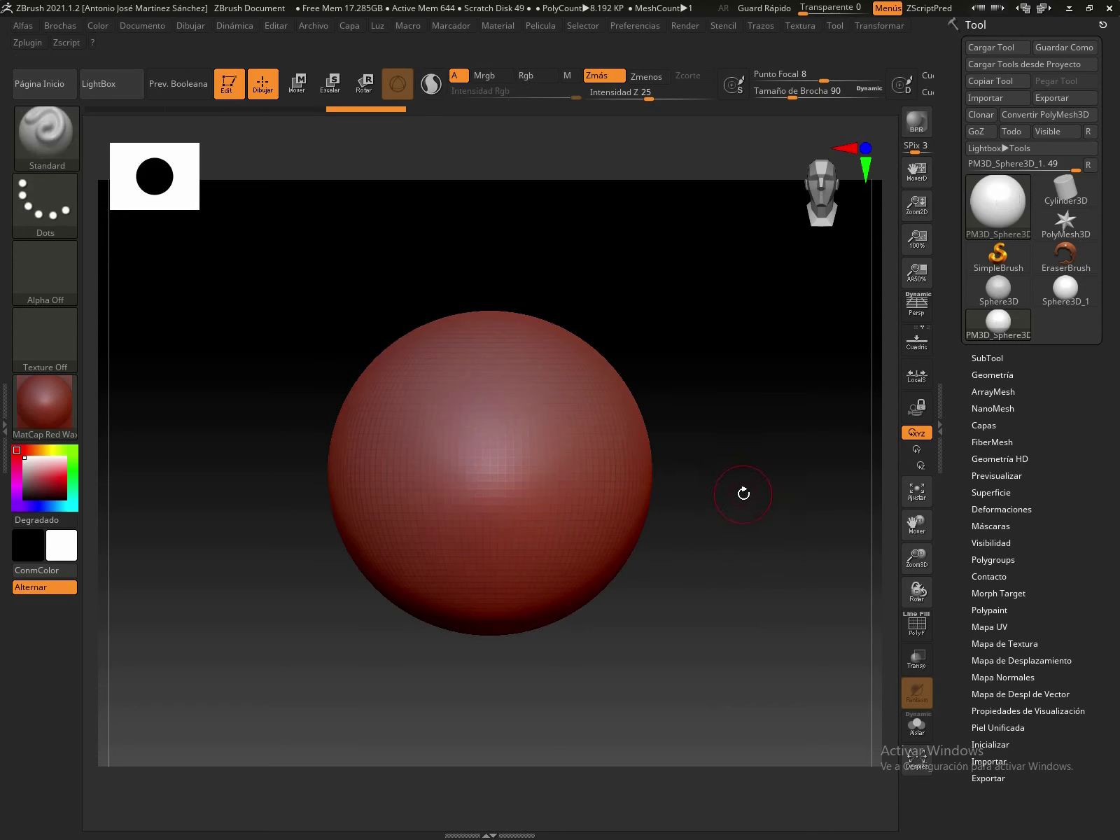
pyautogui.moveTo(747, 509)
pyautogui.mouseDown()
pyautogui.moveTo(710, 530)
pyautogui.moveTo(748, 522)
pyautogui.mouseUp()
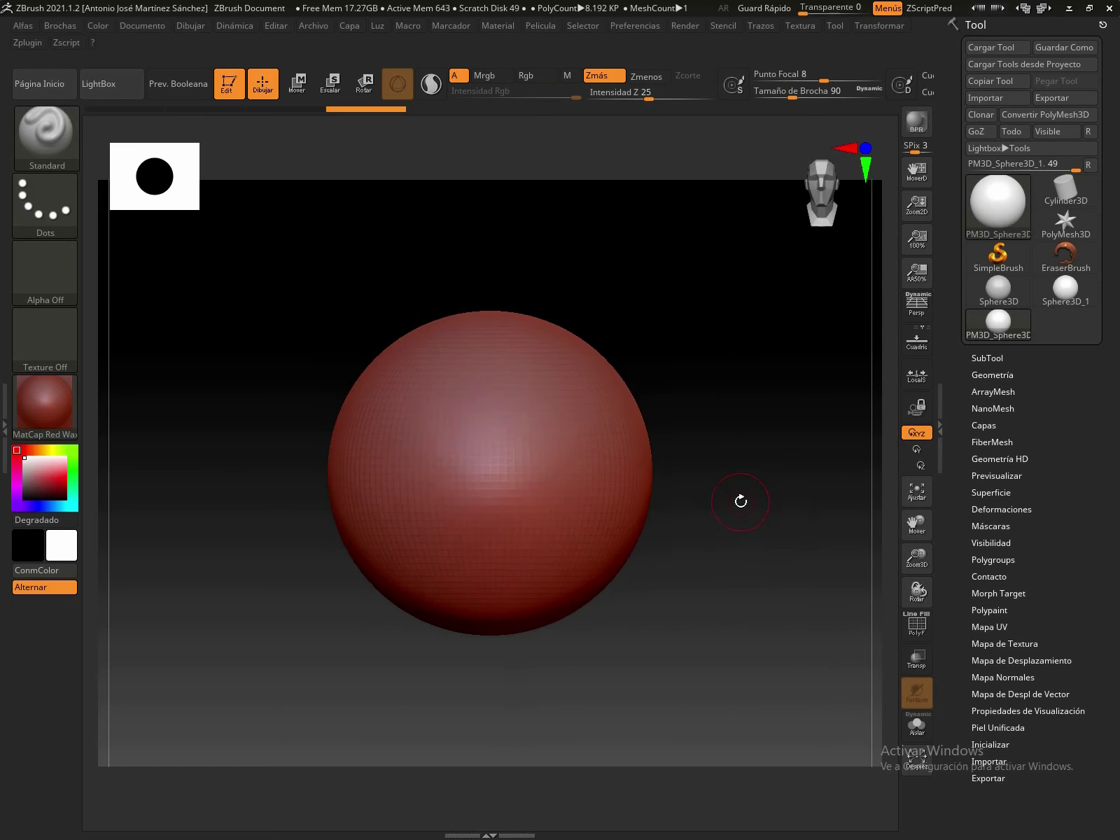
pyautogui.press('ctrl')
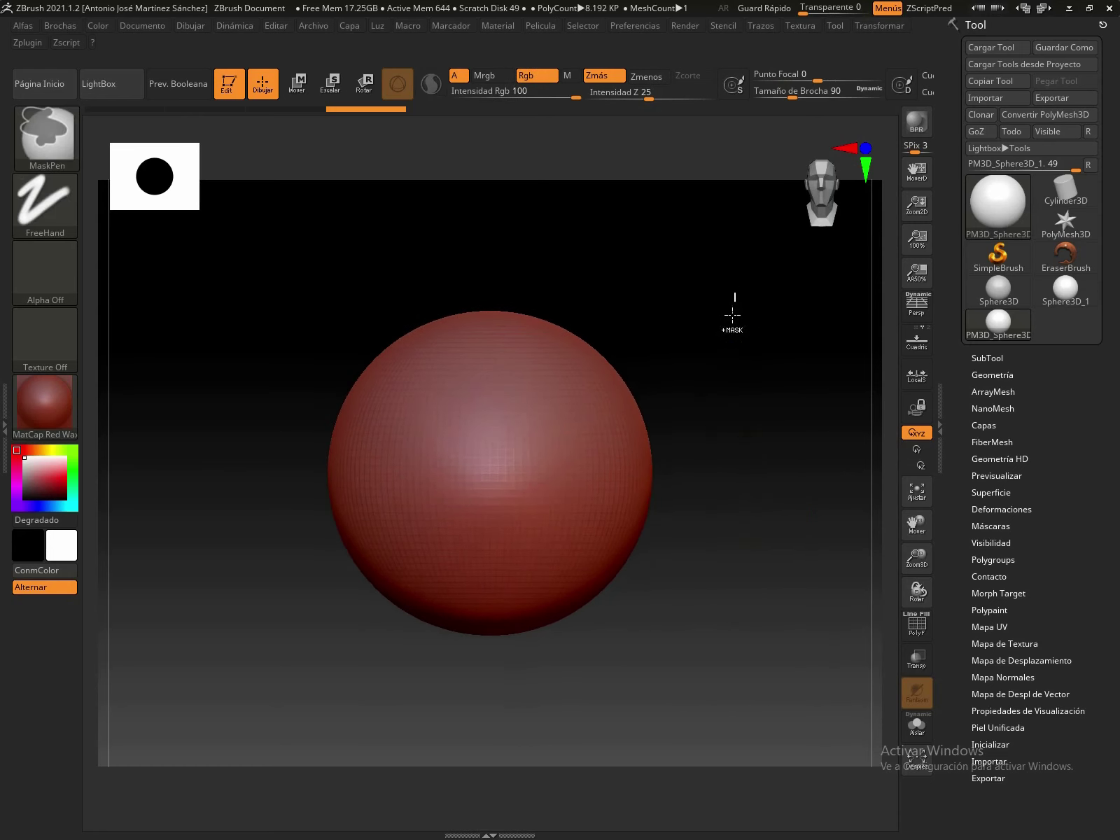
# Mask a cross of bands over the sphere using rectangle masks and mask inversion.
pyautogui.moveTo(735, 293)
pyautogui.keyDown('ctrl'); pyautogui.mouseDown()
pyautogui.moveTo(710, 479)
pyautogui.moveTo(665, 602)
pyautogui.moveTo(625, 640)
pyautogui.moveTo(516, 651)
pyautogui.moveTo(658, 649)
pyautogui.moveTo(503, 645)
pyautogui.mouseUp(); pyautogui.keyUp('ctrl')
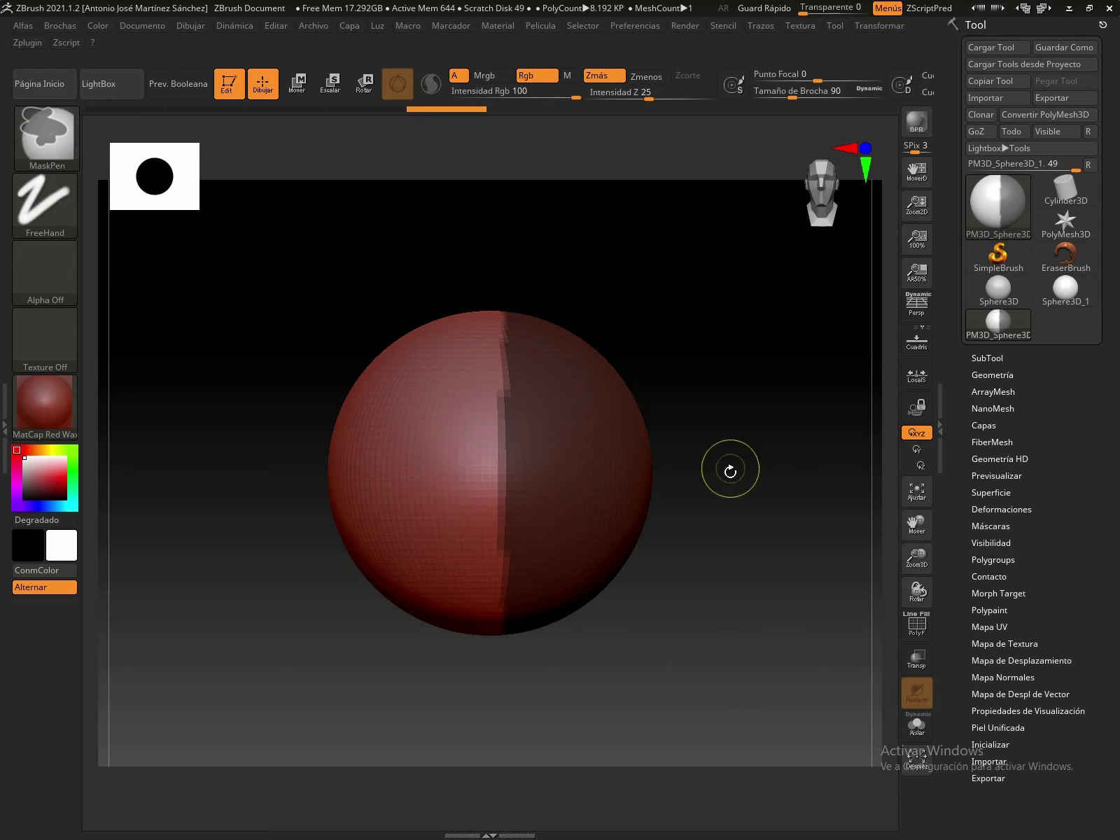
pyautogui.keyDown('ctrl'); pyautogui.moveTo(728, 476); pyautogui.dragTo(247, 730); pyautogui.keyUp('ctrl')
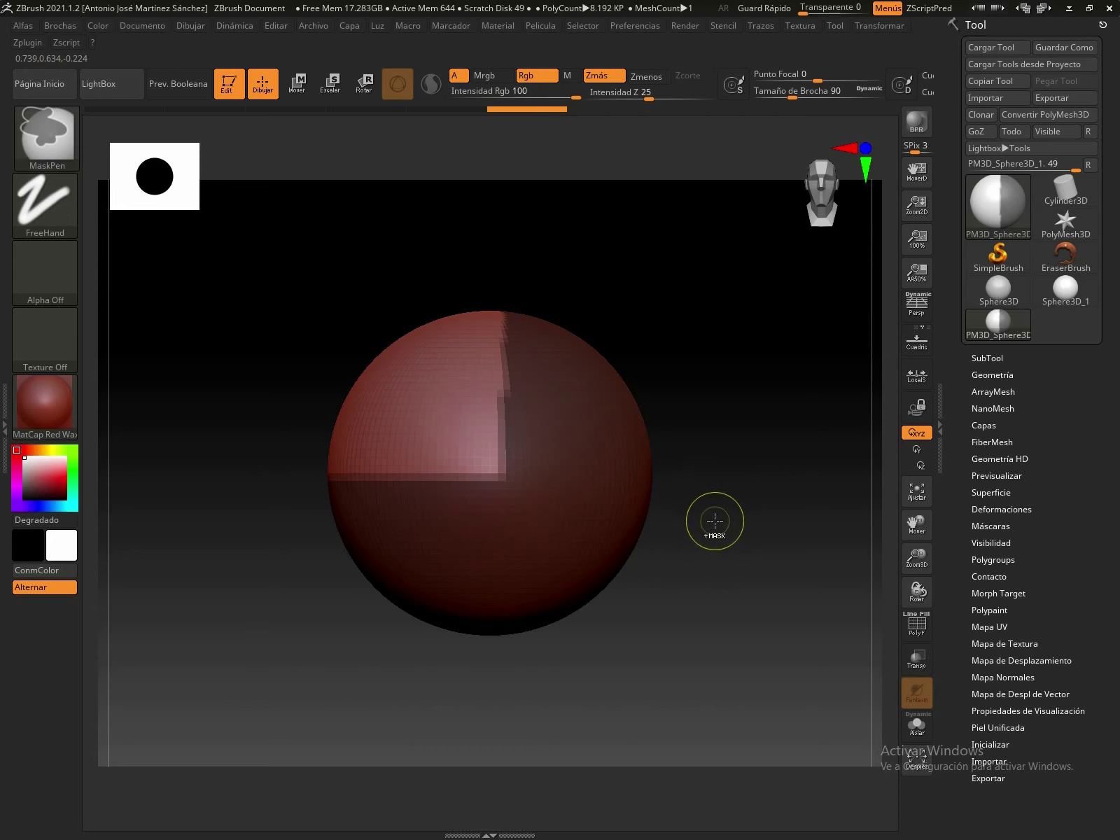
pyautogui.keyDown('ctrl'); pyautogui.click(701, 522); pyautogui.keyUp('ctrl')
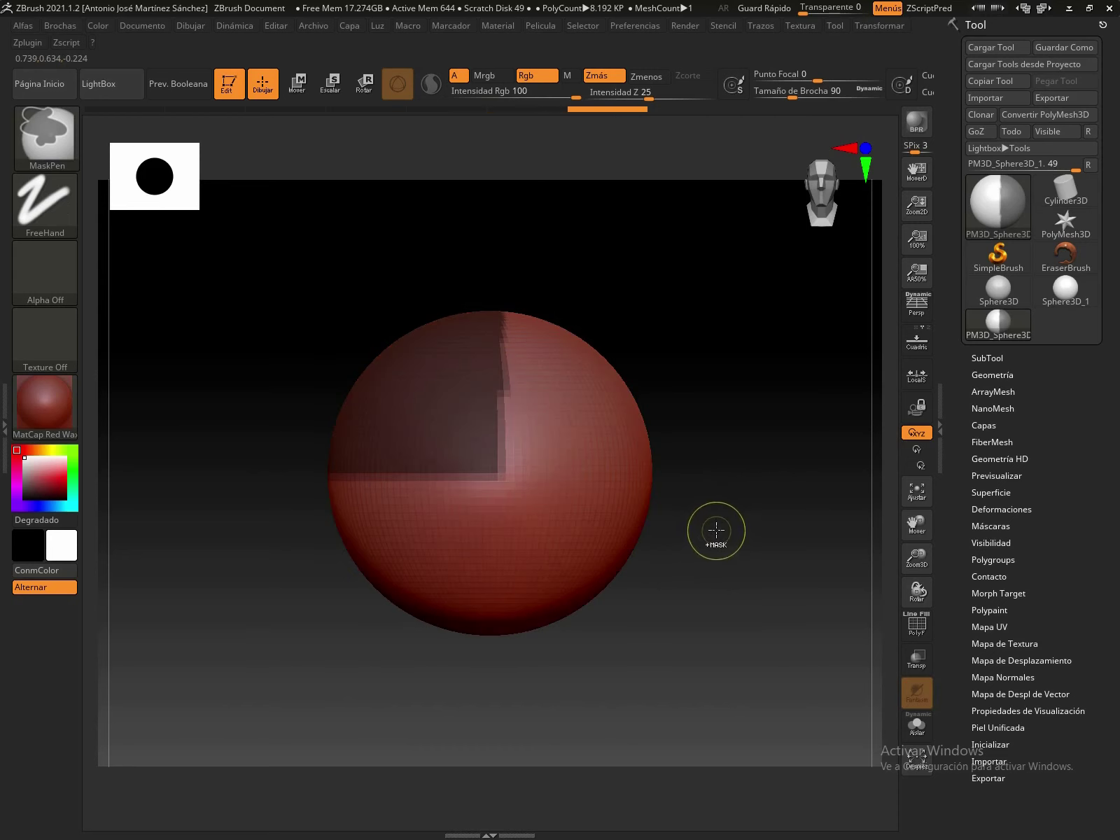
pyautogui.keyDown('ctrl'); pyautogui.click(713, 532); pyautogui.keyUp('ctrl')
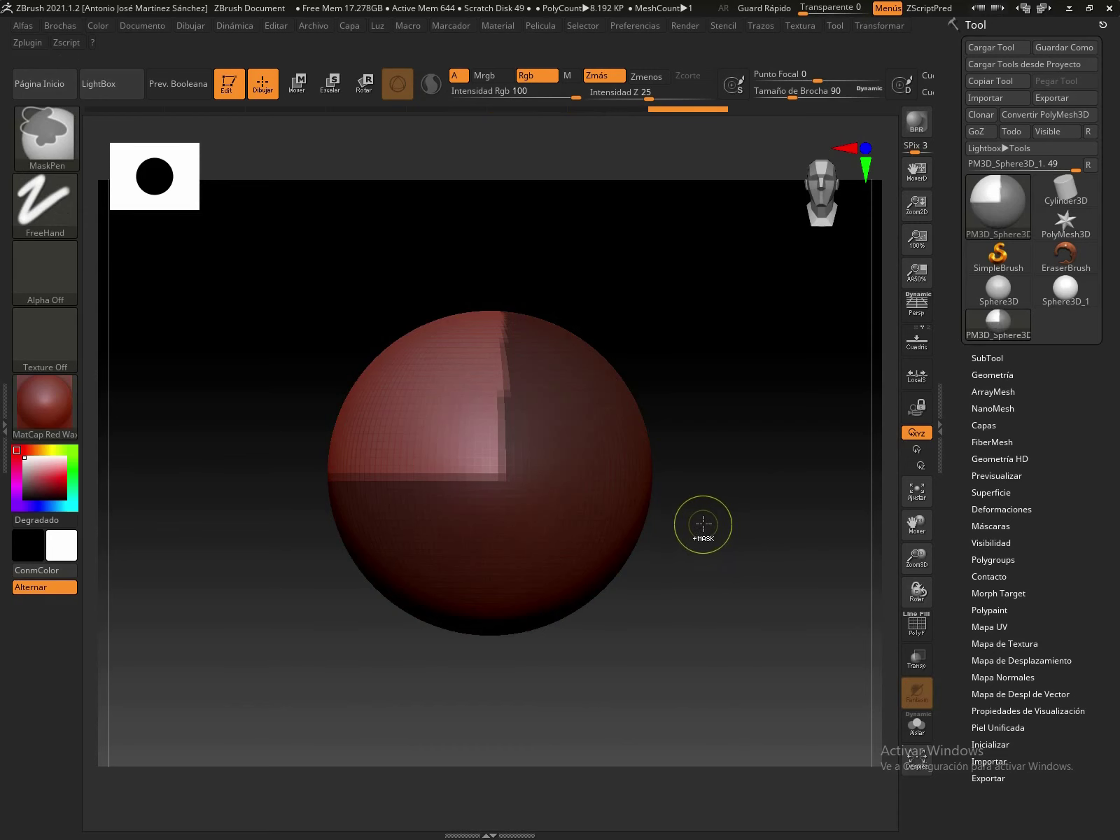
pyautogui.moveTo(695, 522)
pyautogui.keyDown('ctrl'); pyautogui.mouseDown()
pyautogui.moveTo(560, 642)
pyautogui.moveTo(518, 662)
pyautogui.mouseUp(); pyautogui.keyUp('ctrl')
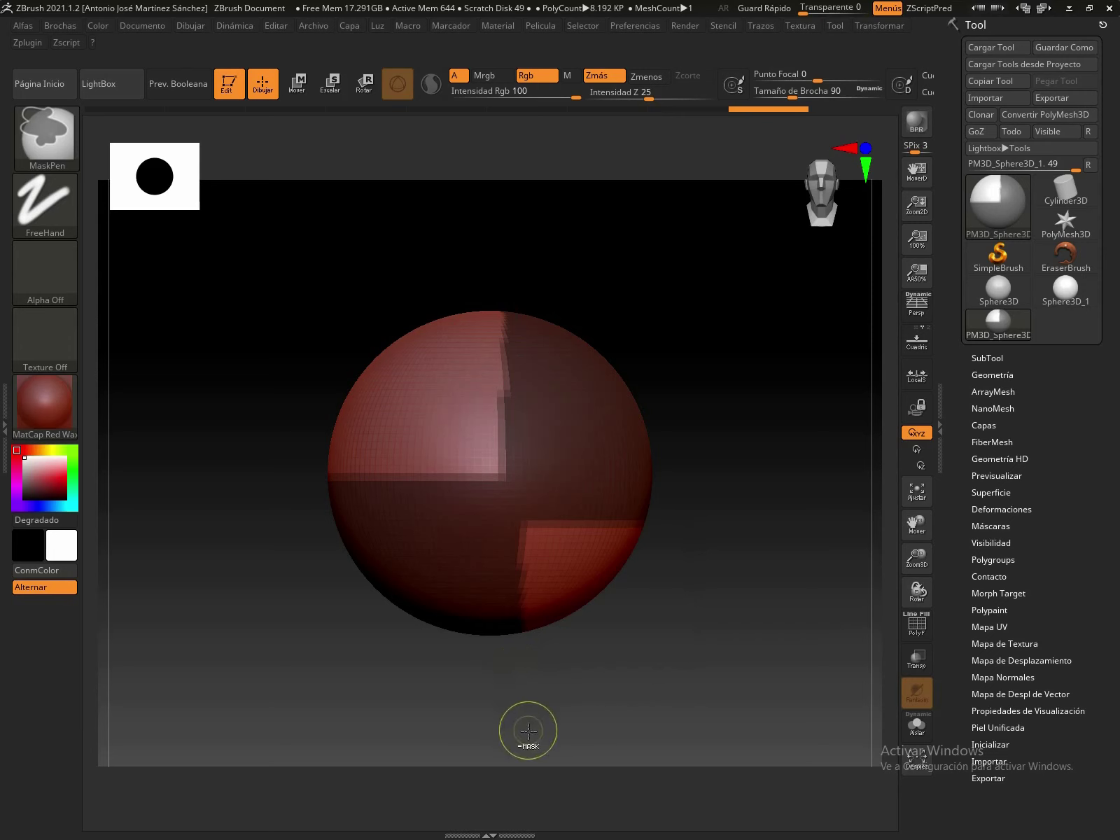
pyautogui.moveTo(680, 324)
pyautogui.keyDown('ctrl'); pyautogui.keyDown('alt'); pyautogui.mouseDown()
pyautogui.moveTo(595, 462)
pyautogui.moveTo(524, 504)
pyautogui.mouseUp(); pyautogui.keyUp('alt'); pyautogui.keyUp('ctrl')
pyautogui.keyDown('ctrl'); pyautogui.keyDown('alt'); pyautogui.moveTo(643, 283); pyautogui.dragTo(525, 383); pyautogui.keyUp('alt'); pyautogui.keyUp('ctrl')
pyautogui.keyDown('ctrl'); pyautogui.moveTo(301, 505); pyautogui.dragTo(497, 681); pyautogui.keyUp('ctrl')
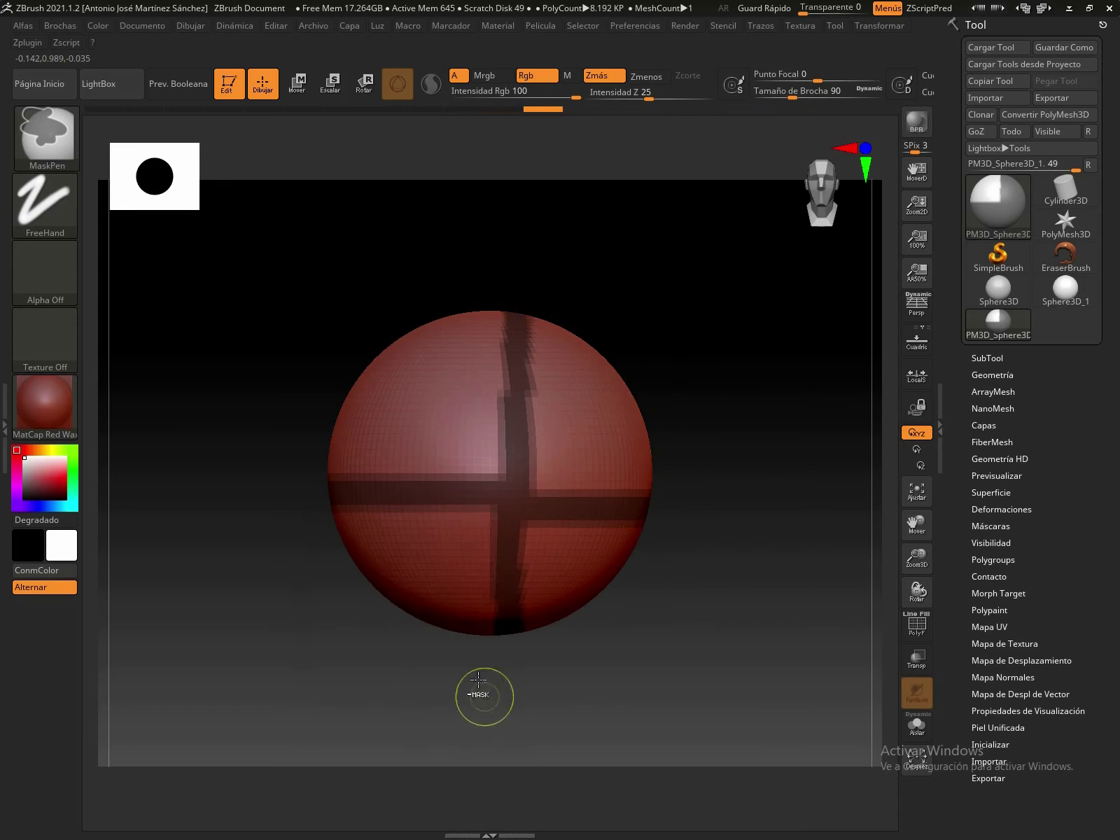
# Reframe the sphere, enlarge the Standard brush to 685, and start inflating the unmasked quadrants.
pyautogui.moveTo(755, 567)
pyautogui.mouseDown()
pyautogui.moveTo(583, 590)
pyautogui.moveTo(655, 572)
pyautogui.mouseUp()
pyautogui.moveTo(917, 558)
pyautogui.mouseDown()
pyautogui.moveTo(915, 491)
pyautogui.moveTo(866, 569)
pyautogui.moveTo(923, 529)
pyautogui.moveTo(929, 498)
pyautogui.mouseUp()
pyautogui.moveTo(791, 97); pyautogui.dragTo(860, 98)
pyautogui.moveTo(489, 530); pyautogui.dragTo(470, 633)
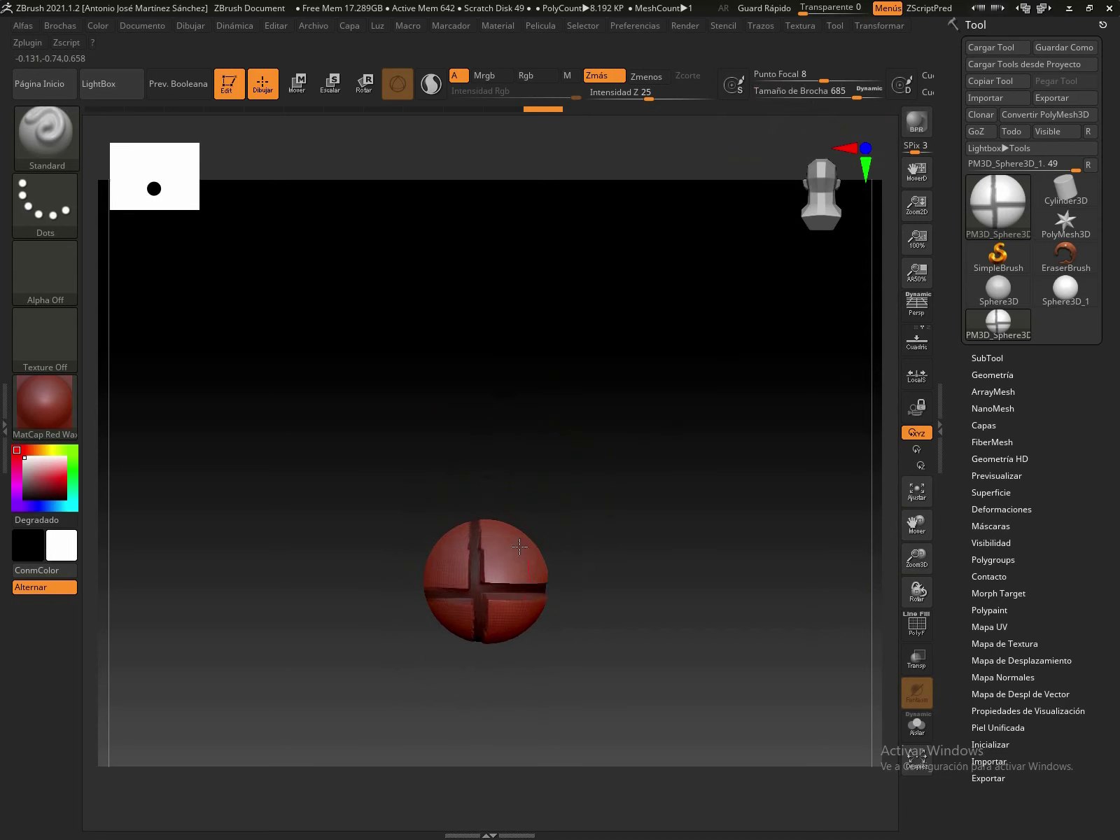
# Bulge the right side of the upper half, inspect the groove, and snap back to front view.
pyautogui.moveTo(532, 665); pyautogui.dragTo(615, 577)
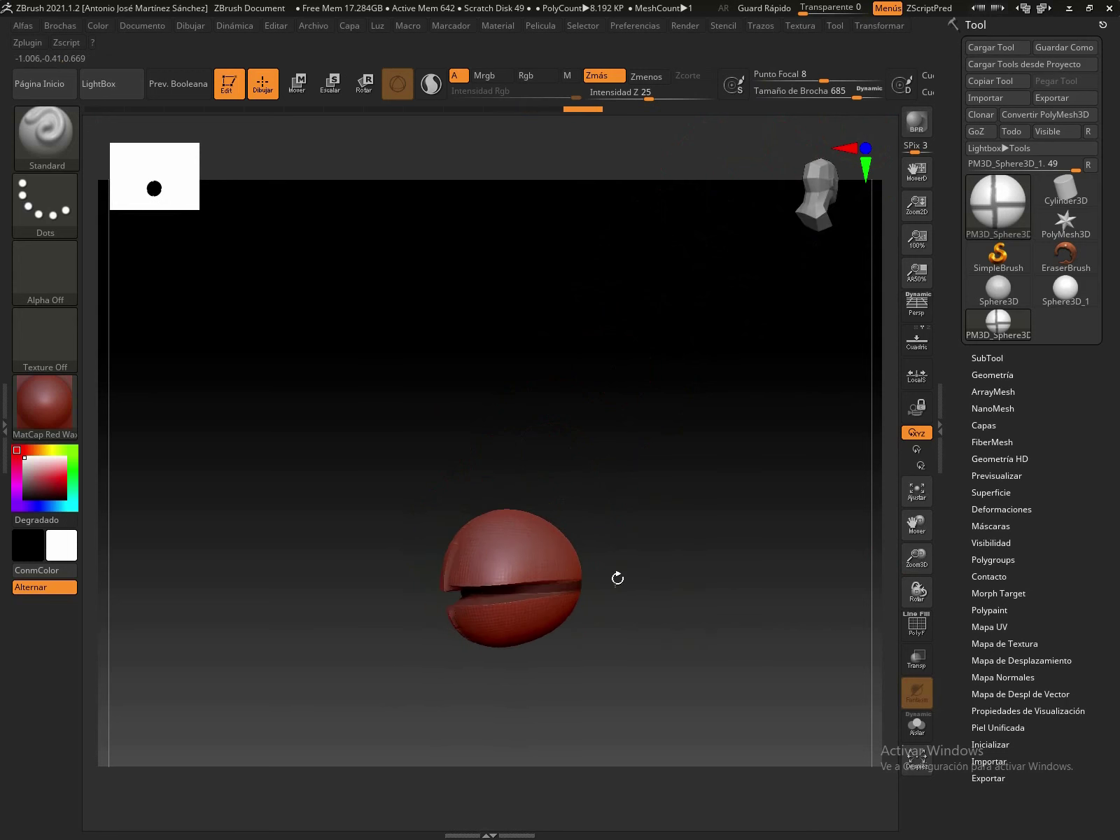
pyautogui.moveTo(551, 539); pyautogui.dragTo(512, 629)
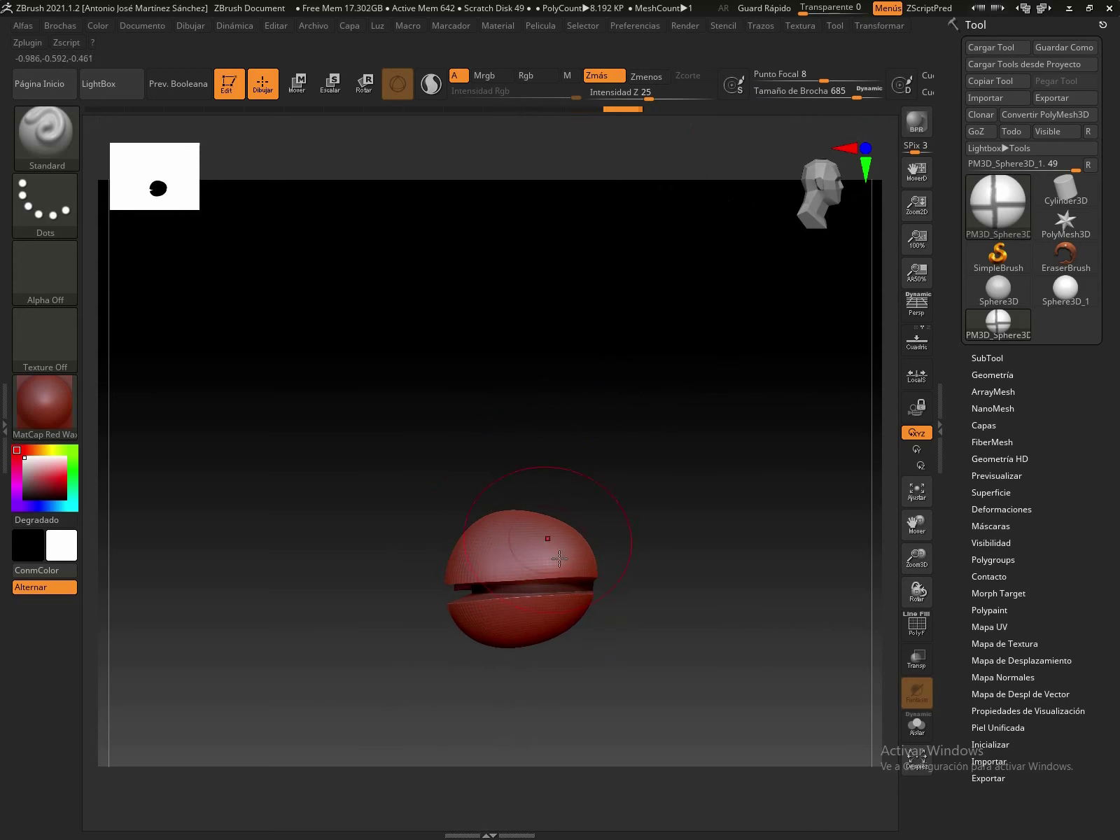
pyautogui.moveTo(515, 662); pyautogui.dragTo(611, 535)
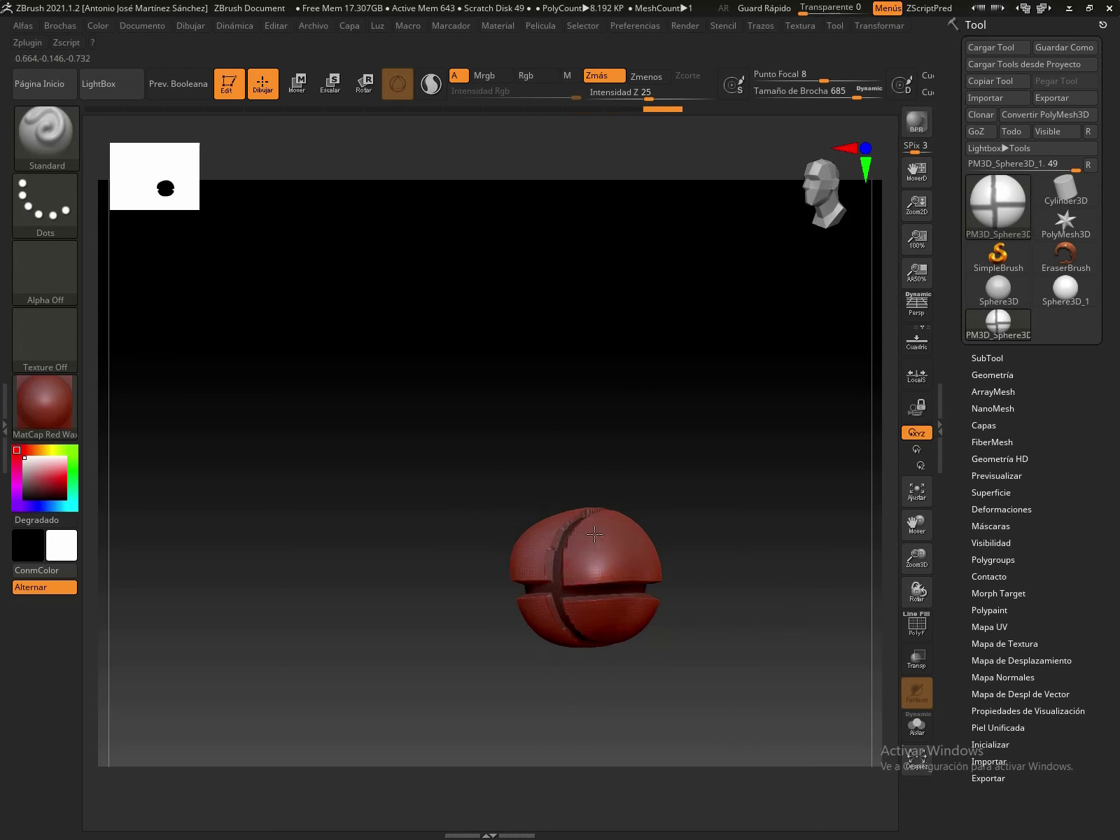
pyautogui.keyDown('shift'); pyautogui.moveTo(710, 483); pyautogui.dragTo(738, 477); pyautogui.keyUp('shift')
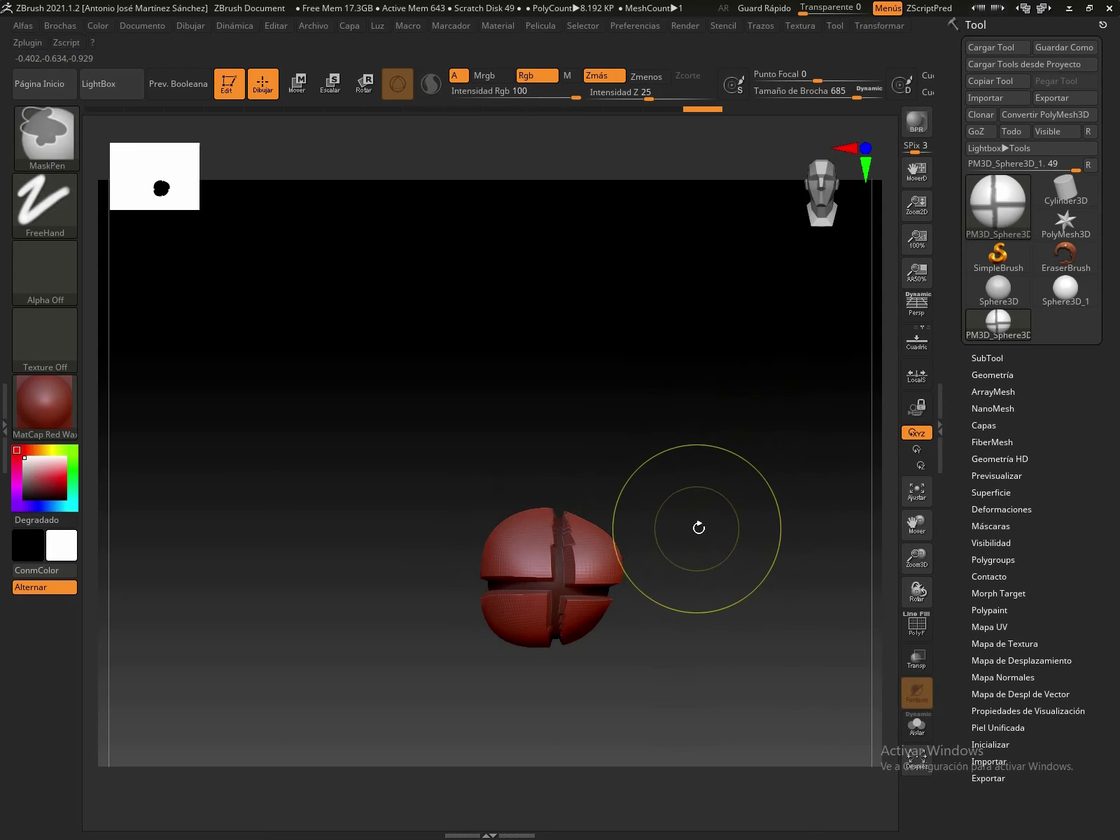
# Invert and then clear the cross mask so the sphere is fully unmasked.
pyautogui.hotkey('ctrl', 'z')
pyautogui.moveTo(702, 528); pyautogui.dragTo(791, 511)
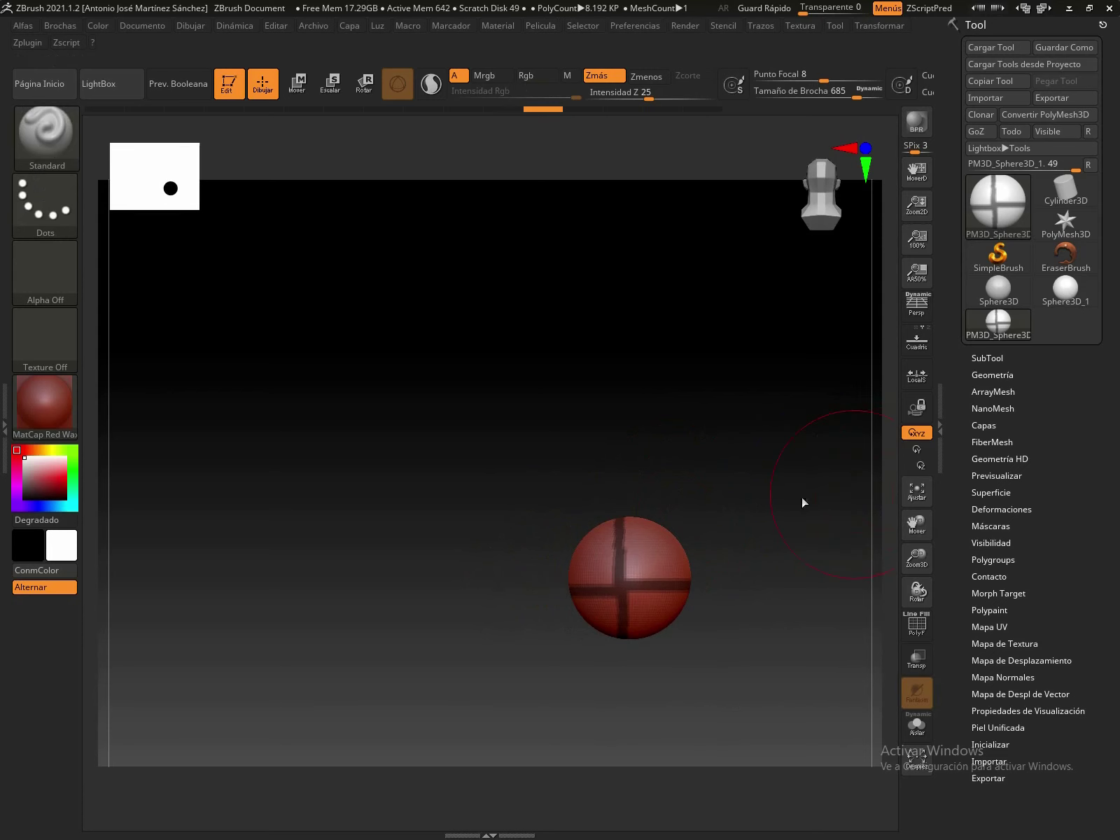
pyautogui.keyDown('ctrl'); pyautogui.click(745, 450); pyautogui.keyUp('ctrl')
pyautogui.keyDown('ctrl'); pyautogui.moveTo(779, 476); pyautogui.dragTo(818, 500); pyautogui.keyUp('ctrl')
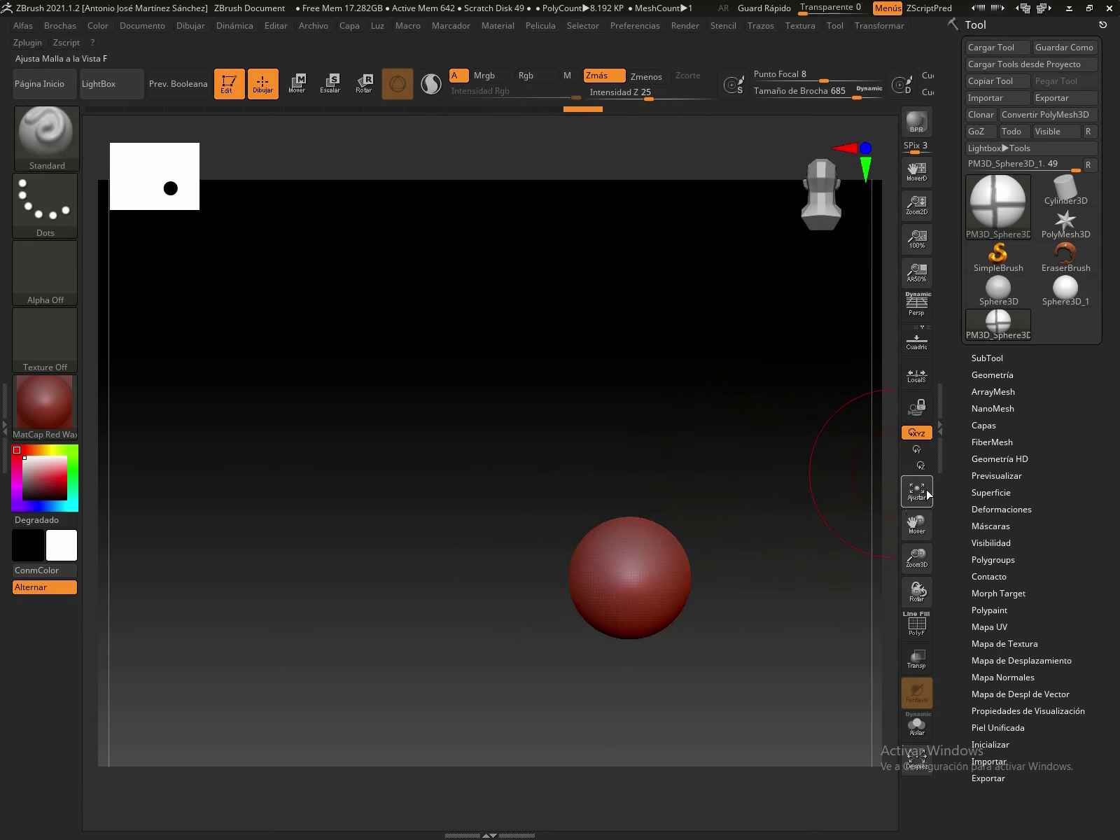
# Reframe the sphere, lower the brush size to 182, and toggle the polygon wireframe on and off.
pyautogui.click(917, 490)
pyautogui.moveTo(919, 558); pyautogui.dragTo(929, 524)
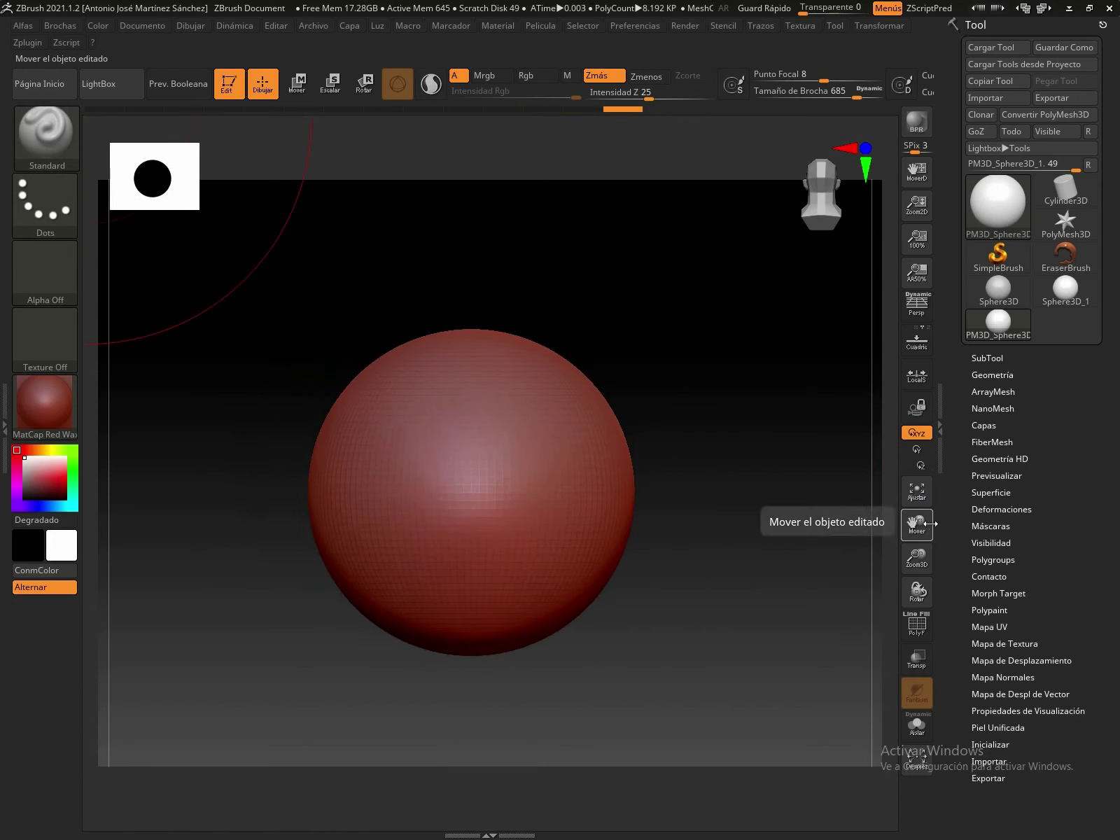
pyautogui.moveTo(840, 91)
pyautogui.mouseDown()
pyautogui.moveTo(784, 92)
pyautogui.moveTo(808, 92)
pyautogui.mouseUp()
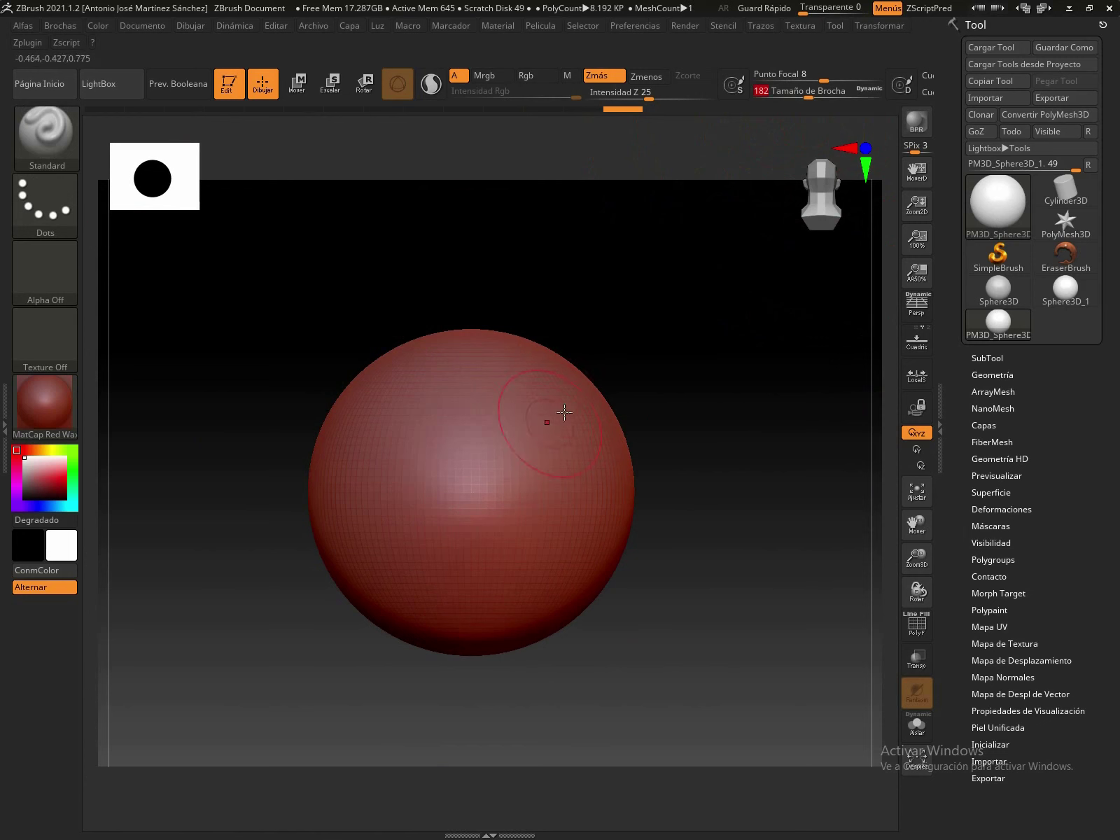
pyautogui.click(917, 623)
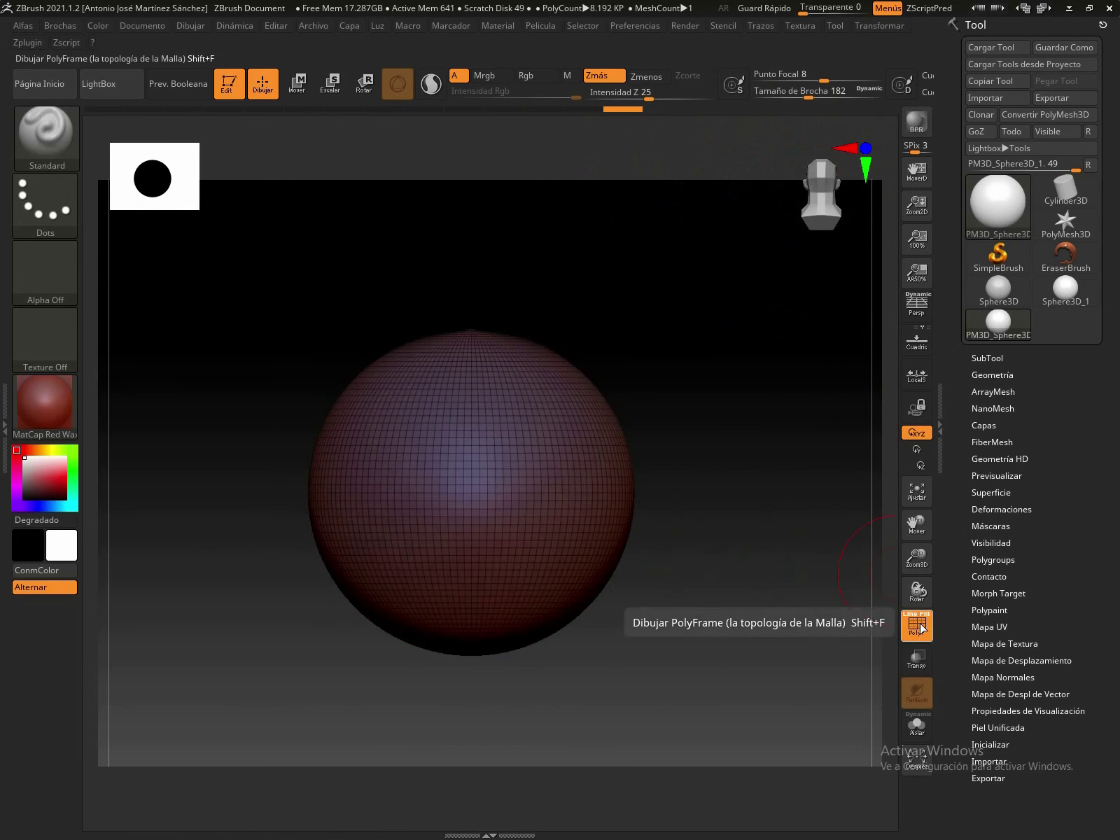
pyautogui.click(917, 623)
# Carve a test crease on the sphere, inspect it, and undo it.
pyautogui.moveTo(513, 431); pyautogui.dragTo(540, 473)
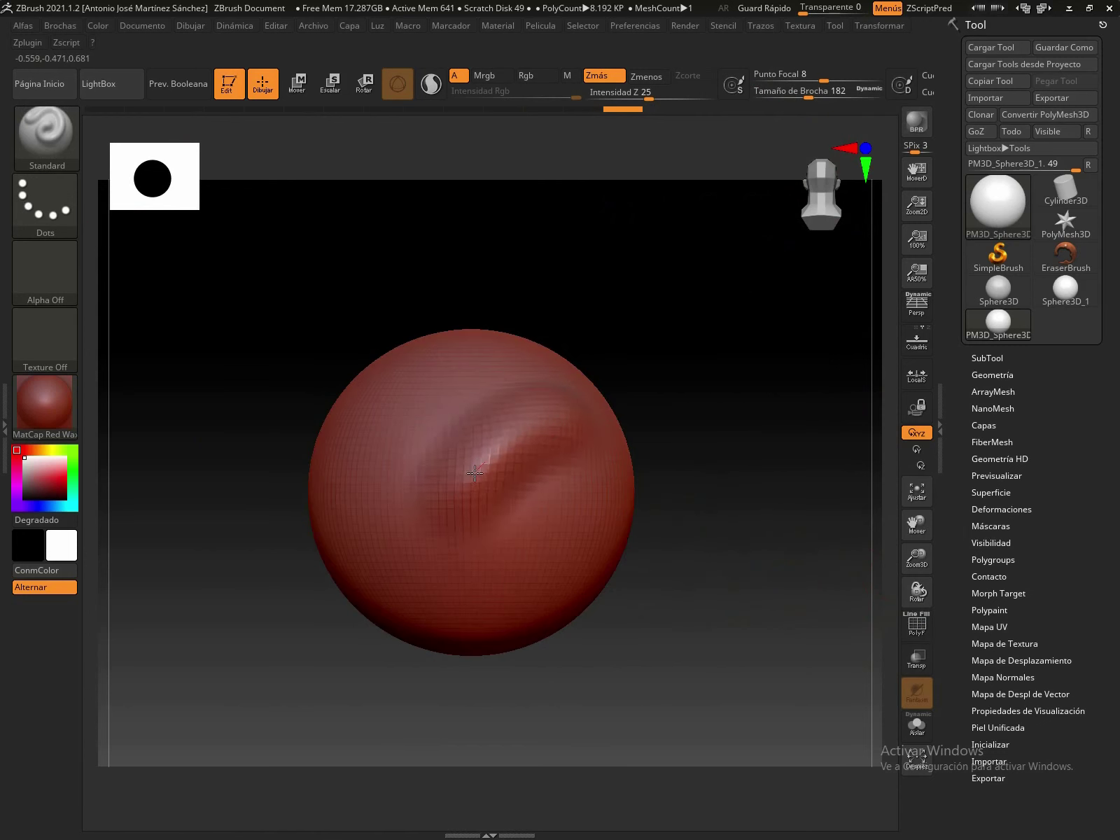
pyautogui.moveTo(644, 493); pyautogui.dragTo(737, 478)
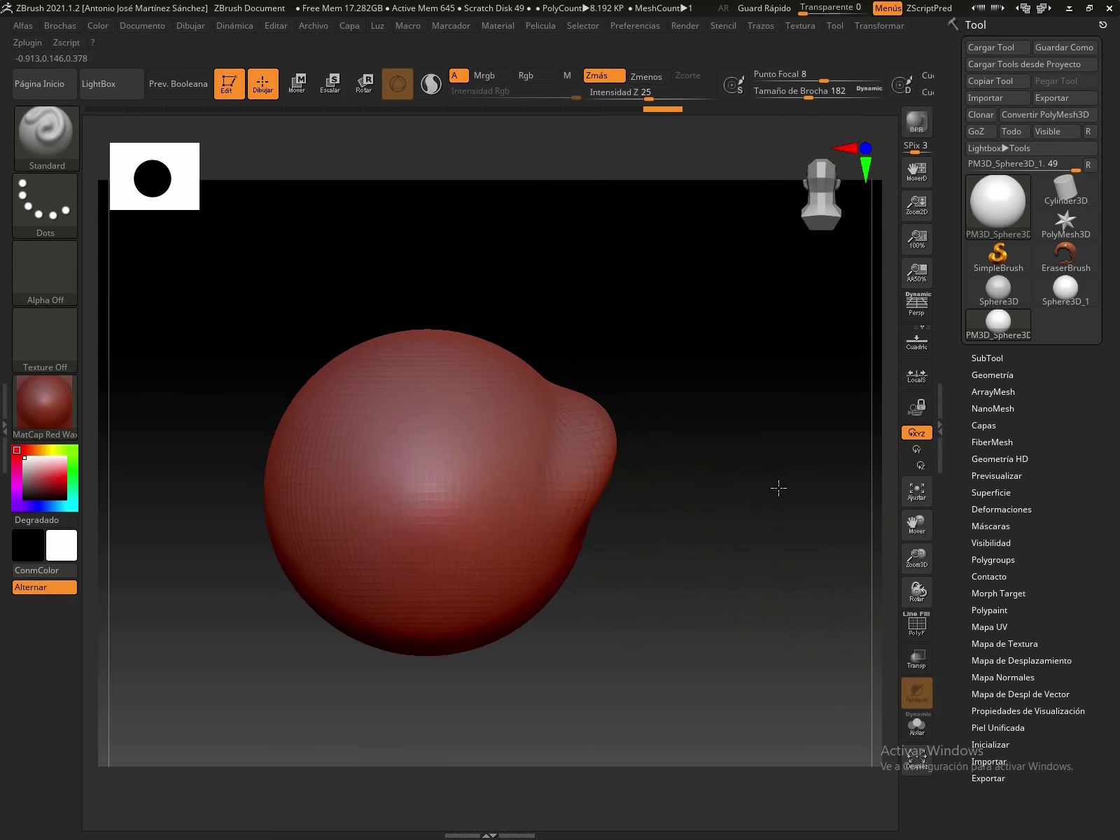
pyautogui.hotkey('ctrl', 'z')
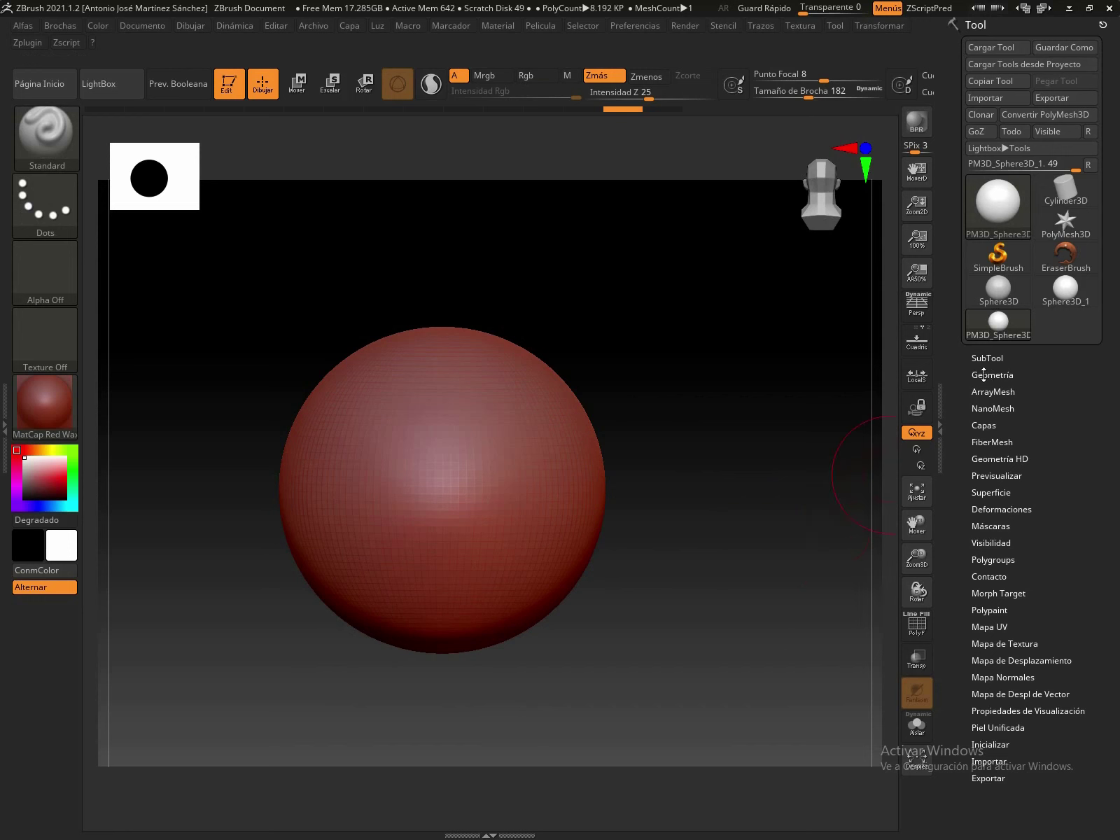
pyautogui.click(992, 376)
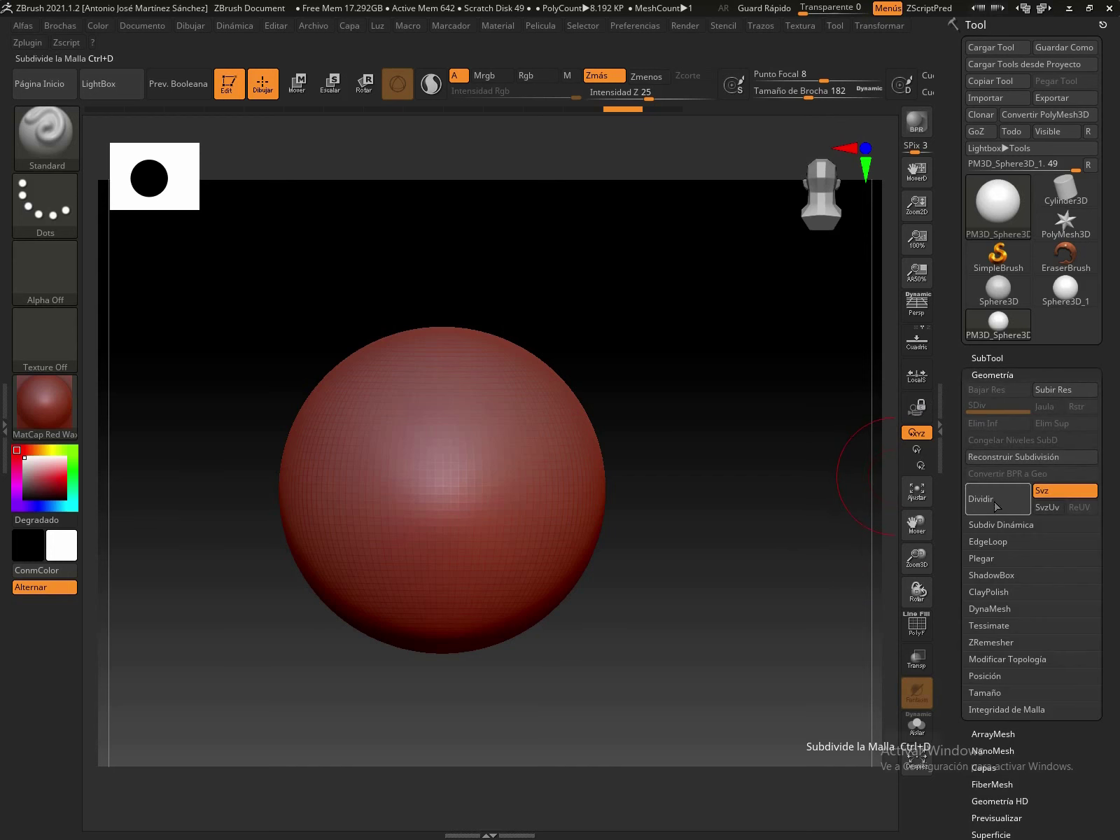
# Subdivide the sphere one level and inspect its polygon wireframe up close.
pyautogui.click(1000, 501)
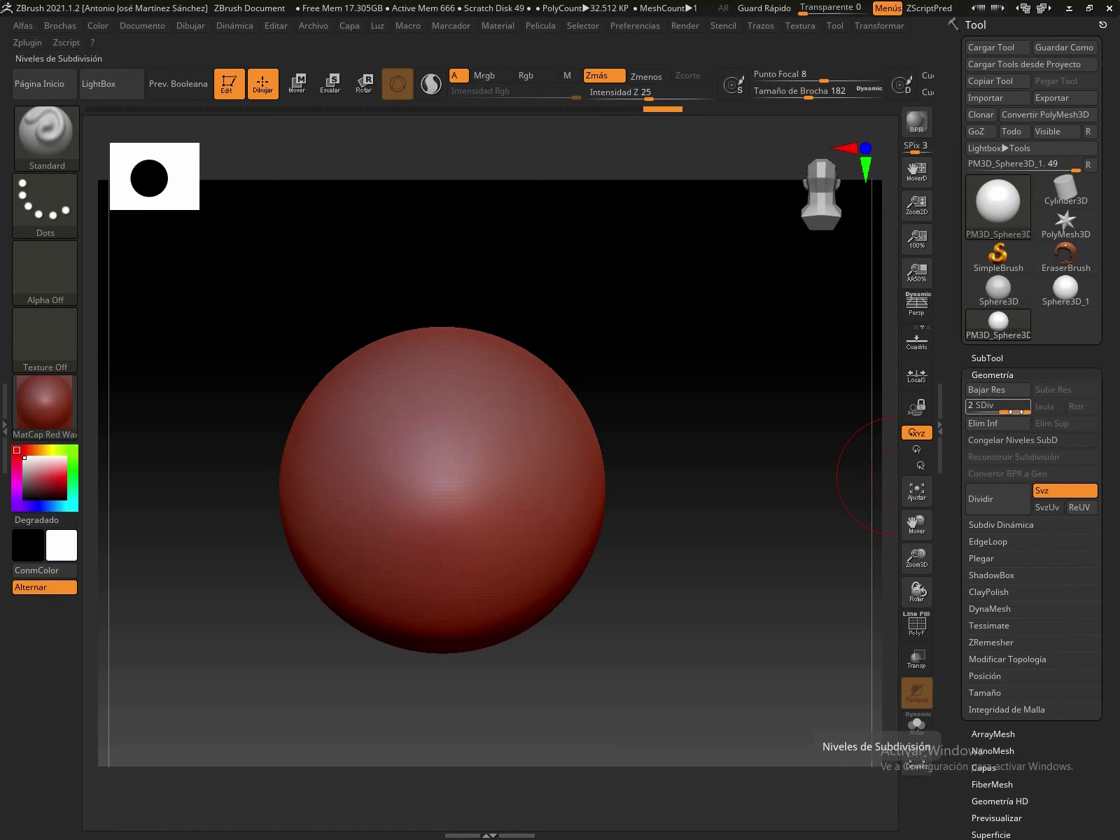
pyautogui.moveTo(1010, 412)
pyautogui.mouseDown()
pyautogui.moveTo(999, 411)
pyautogui.moveTo(1008, 414)
pyautogui.mouseUp()
pyautogui.click(917, 628)
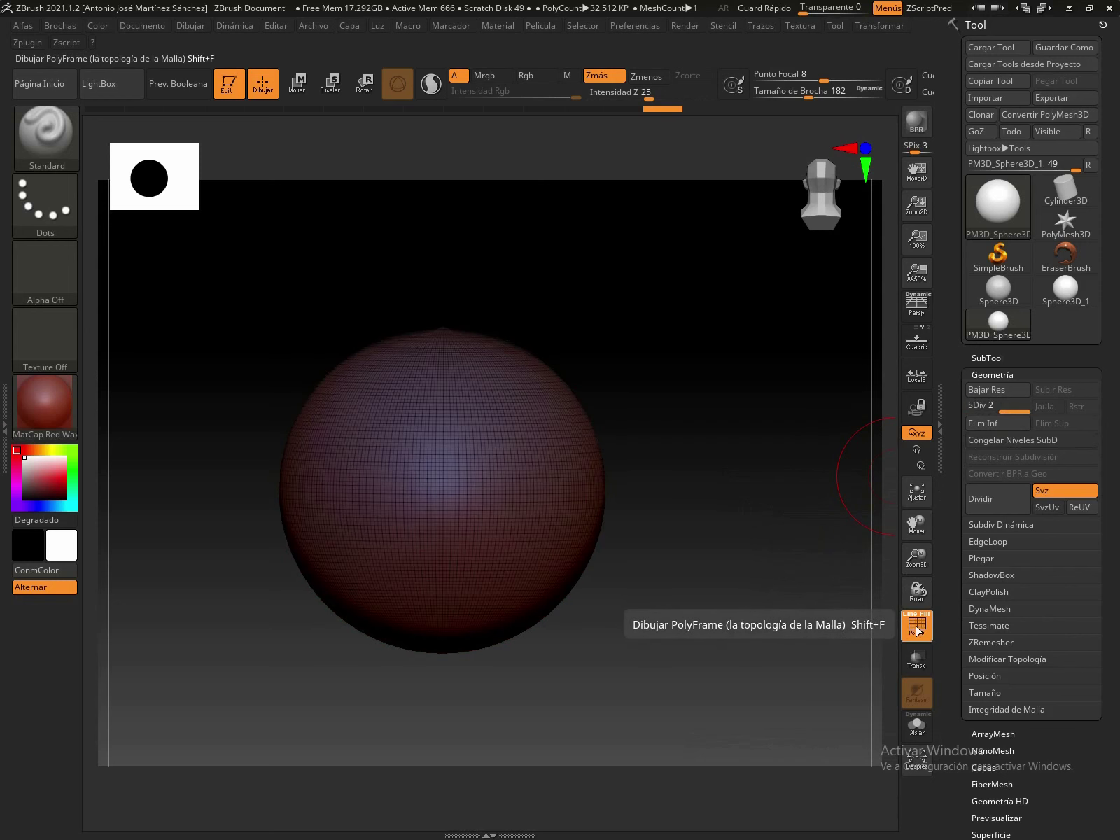
pyautogui.moveTo(915, 561); pyautogui.dragTo(914, 532)
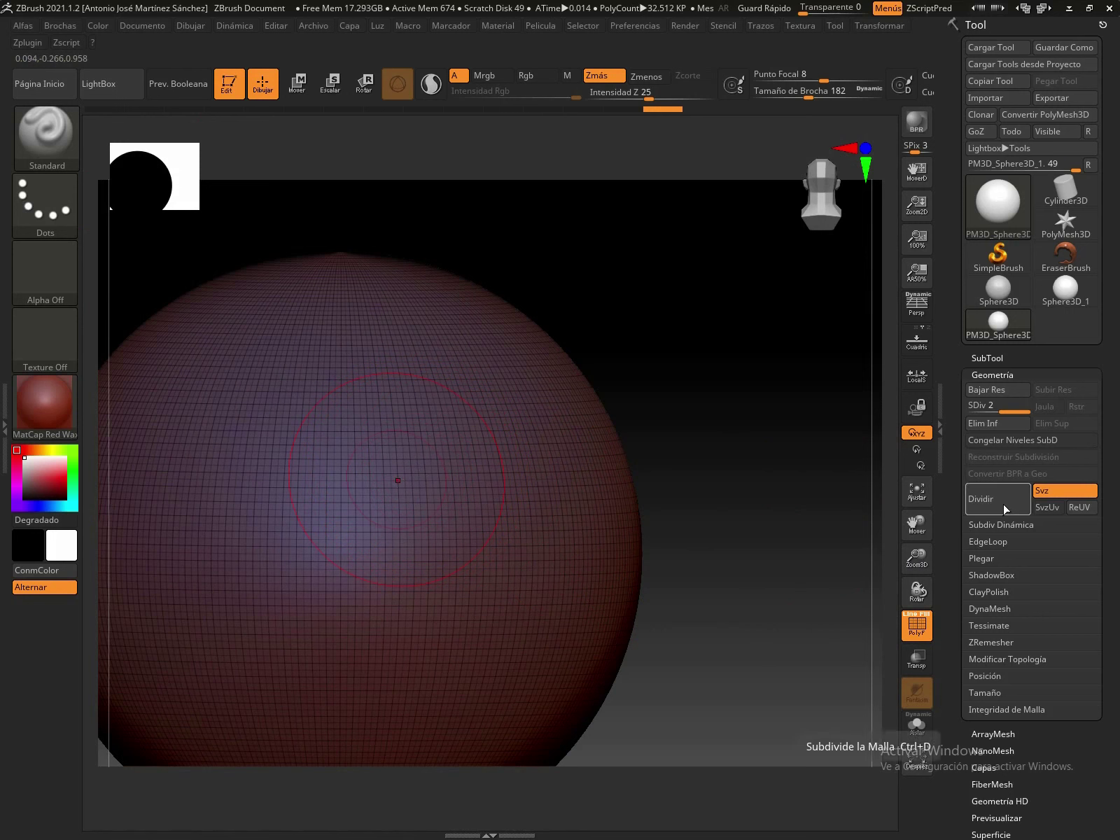
pyautogui.click(917, 625)
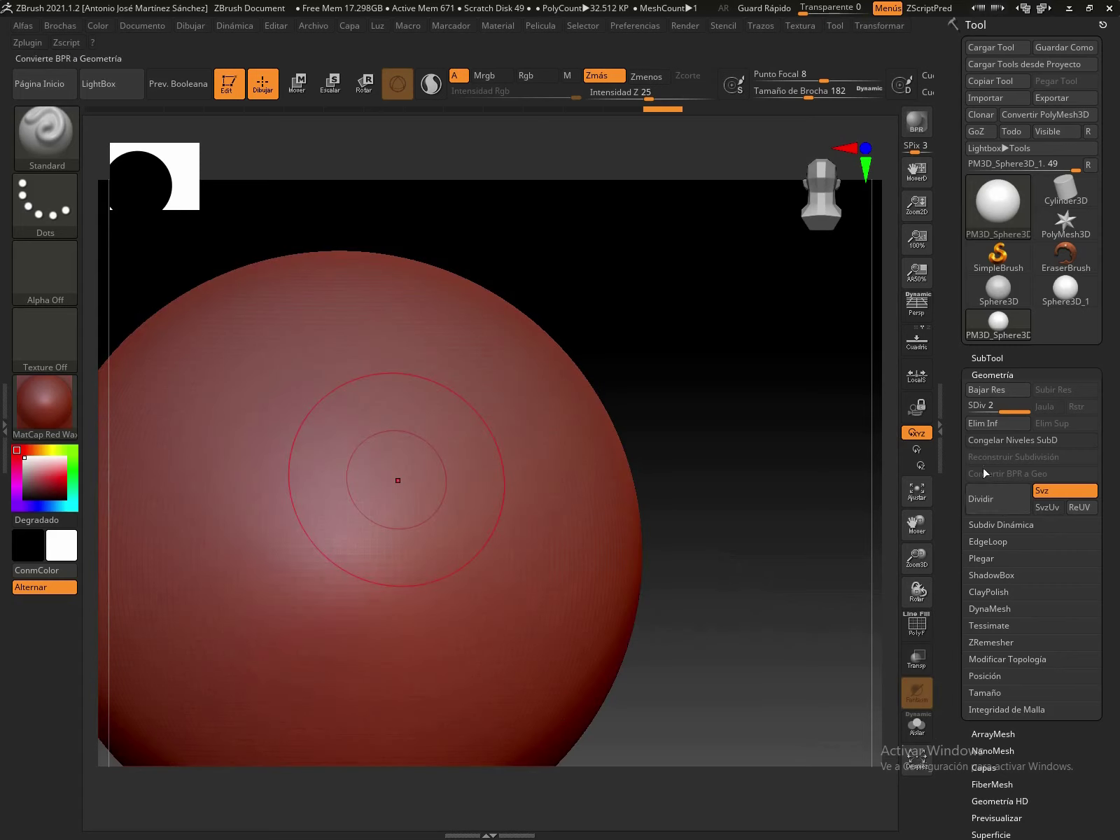
# Subdivide to level 3 (130.048 KP), inspect the wireframe, then fit the sphere and hide it.
pyautogui.click(999, 506)
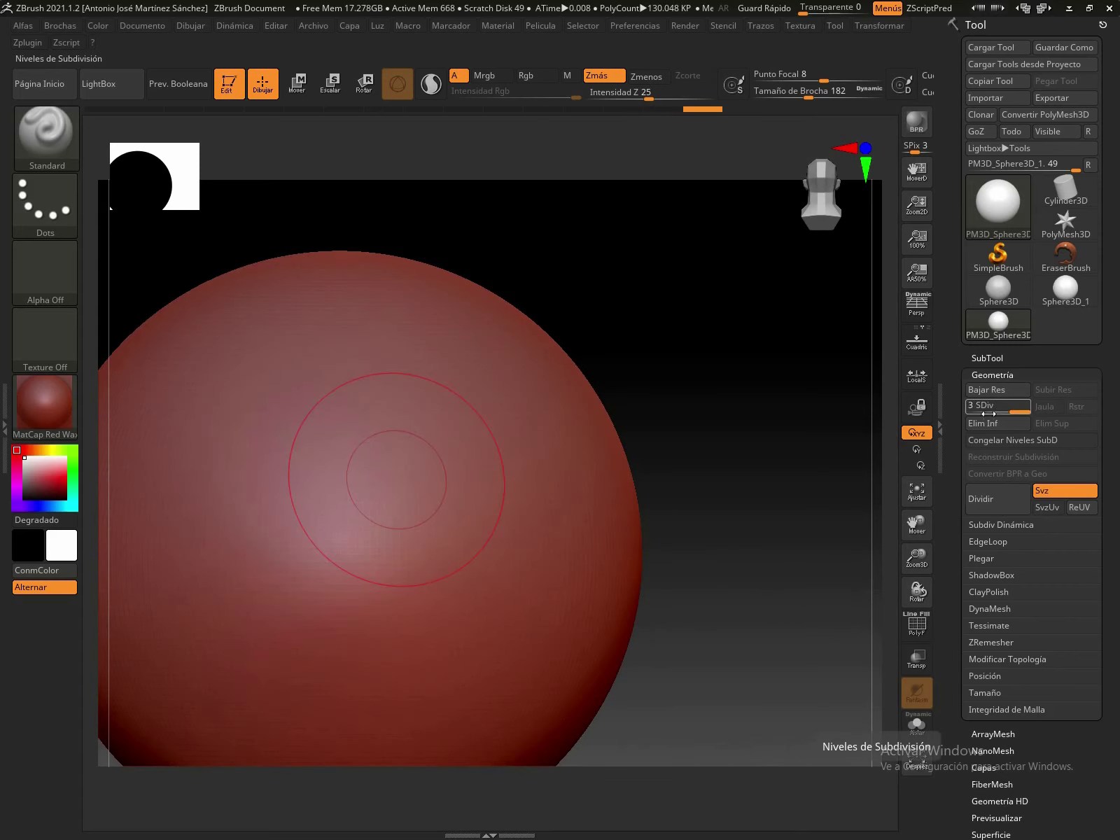
pyautogui.click(917, 625)
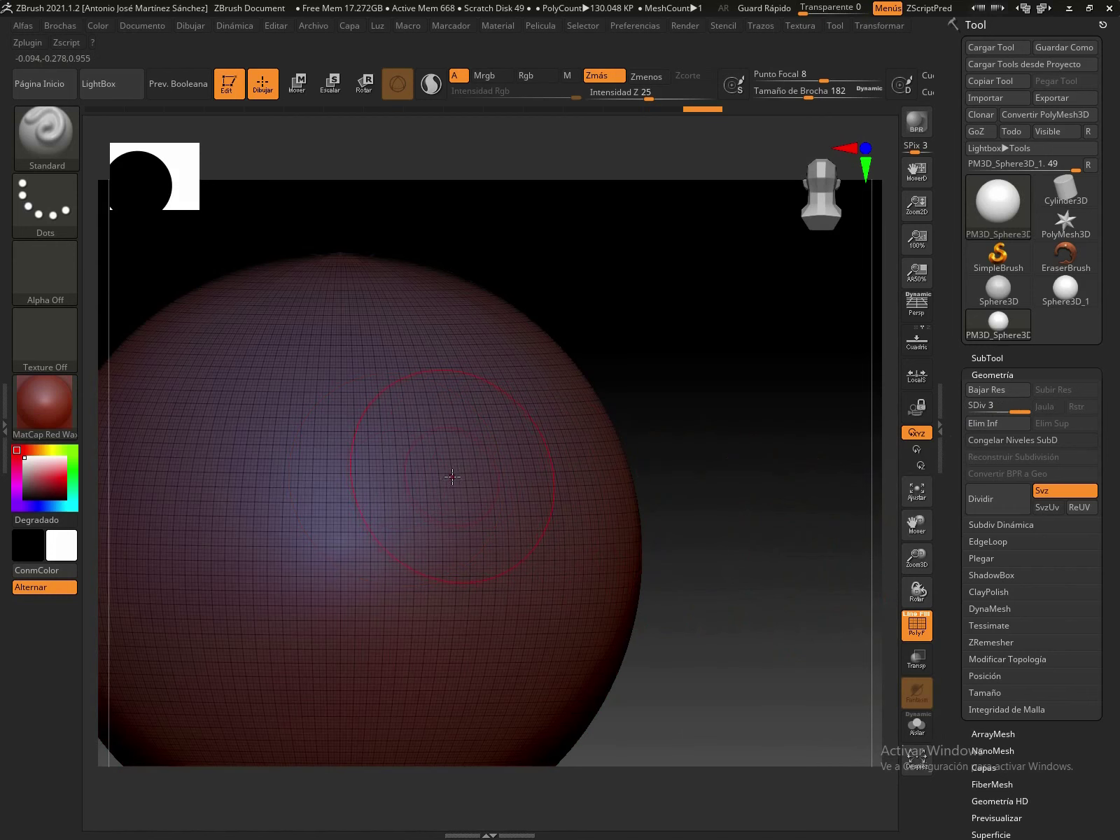
pyautogui.moveTo(916, 558); pyautogui.dragTo(922, 616)
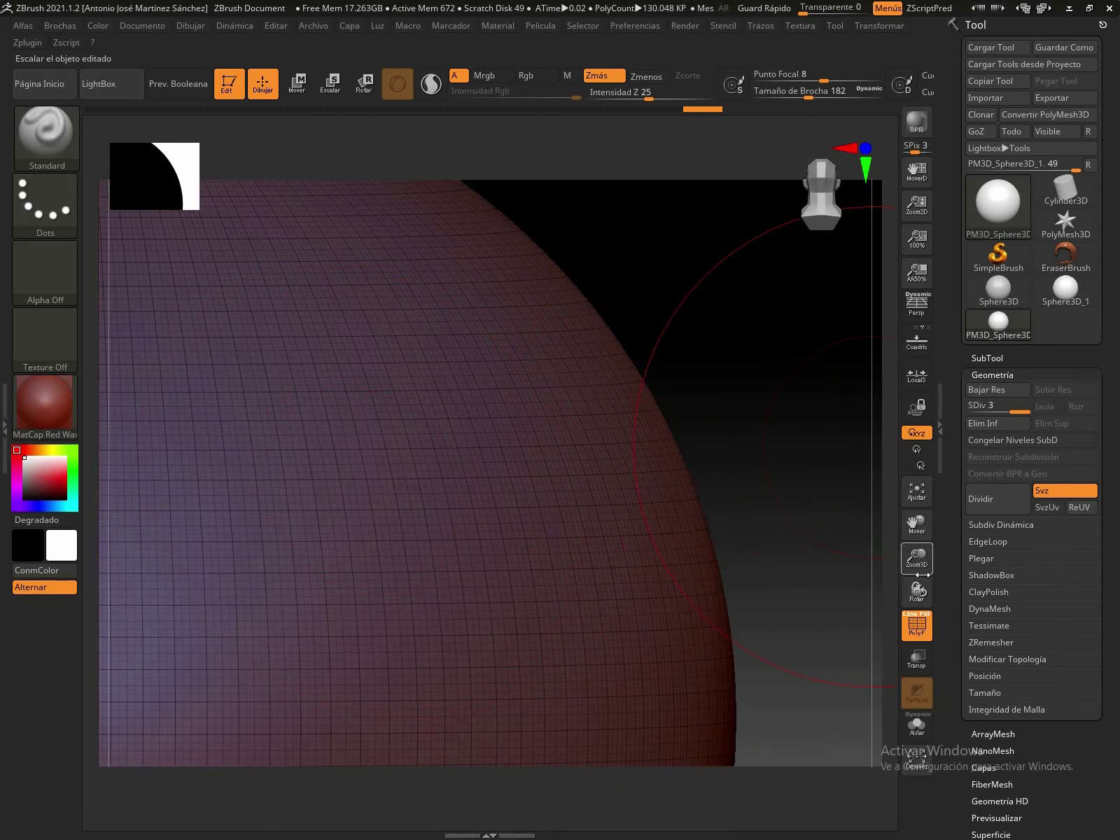
pyautogui.moveTo(916, 560); pyautogui.dragTo(927, 436)
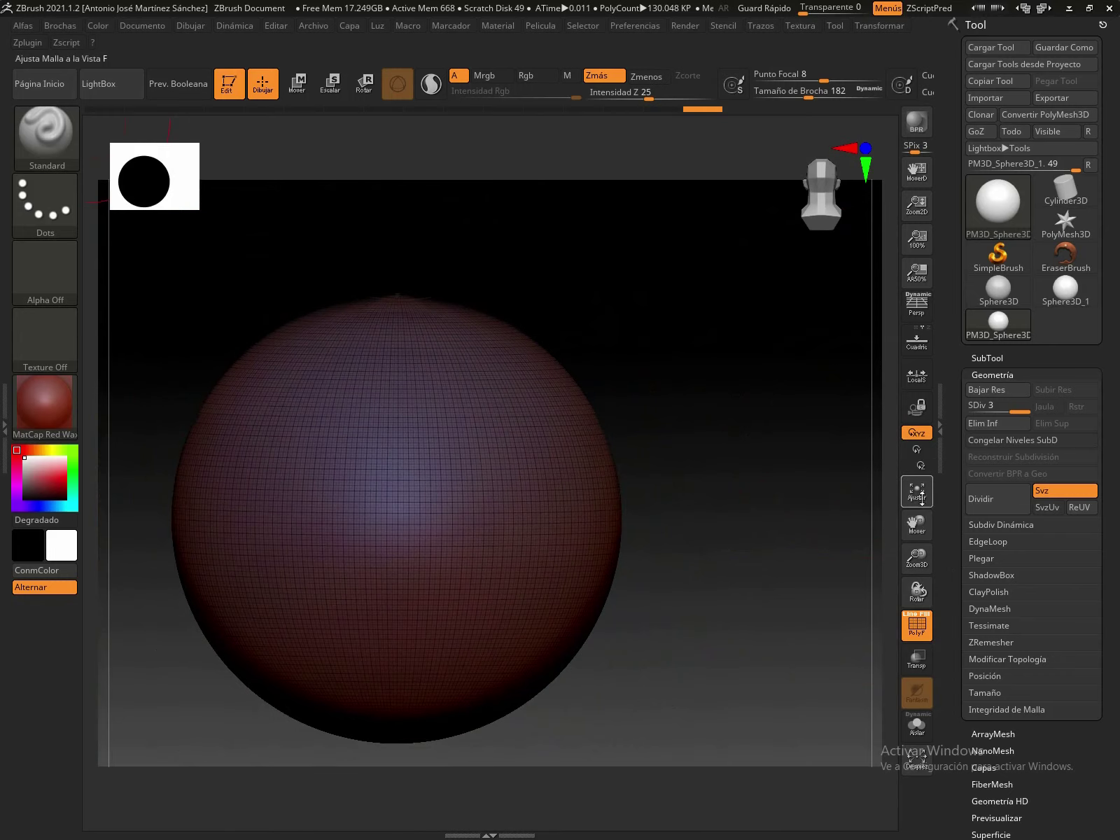
pyautogui.click(917, 625)
pyautogui.moveTo(771, 98); pyautogui.dragTo(753, 98)
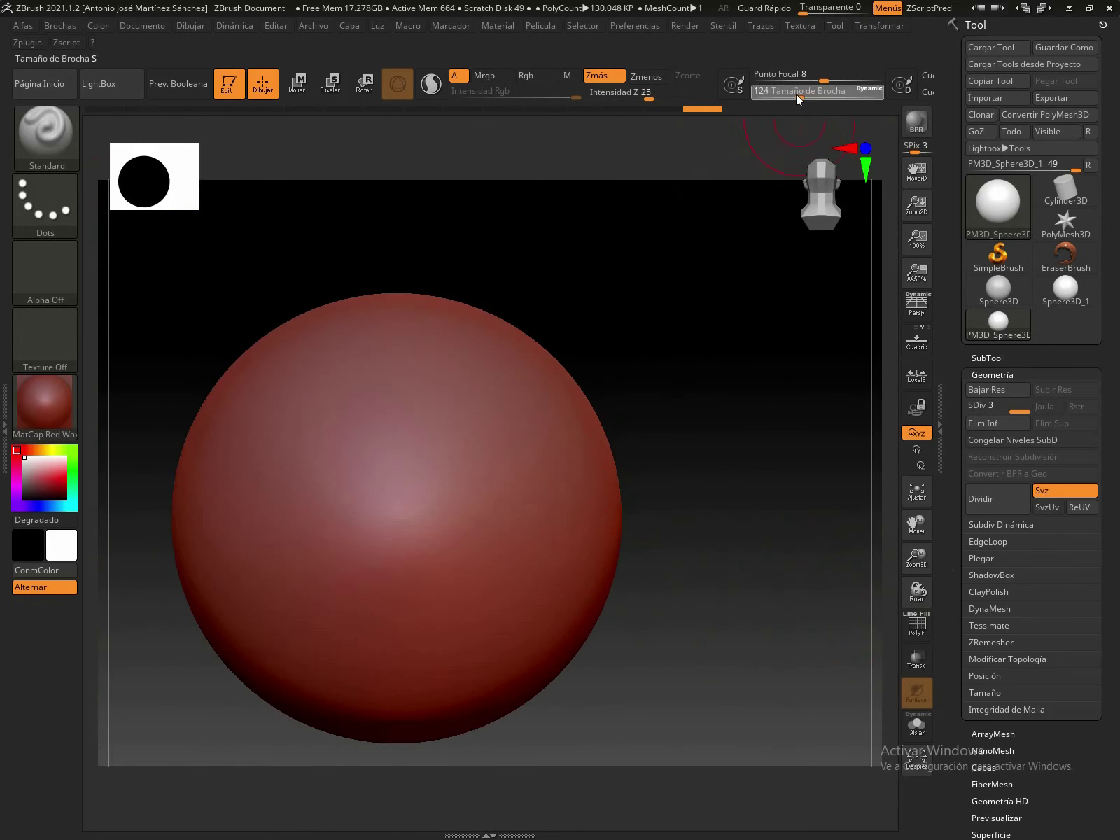
# Sculpt test looping grooves with the size-77 brush, then undo them all.
pyautogui.moveTo(519, 400); pyautogui.dragTo(395, 468)
pyautogui.moveTo(348, 541)
pyautogui.mouseDown()
pyautogui.moveTo(498, 524)
pyautogui.moveTo(360, 528)
pyautogui.mouseUp()
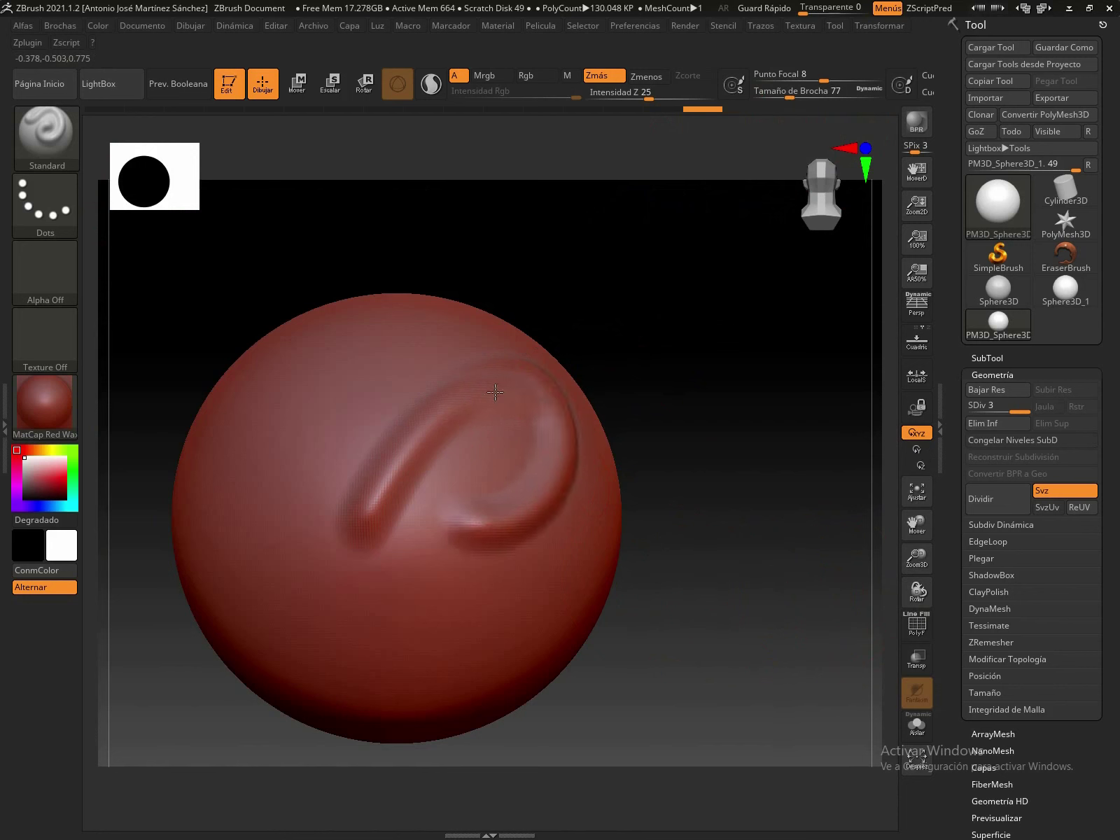
pyautogui.moveTo(538, 425); pyautogui.dragTo(514, 504)
pyautogui.moveTo(411, 436)
pyautogui.mouseDown()
pyautogui.moveTo(350, 538)
pyautogui.moveTo(308, 483)
pyautogui.moveTo(380, 534)
pyautogui.mouseUp()
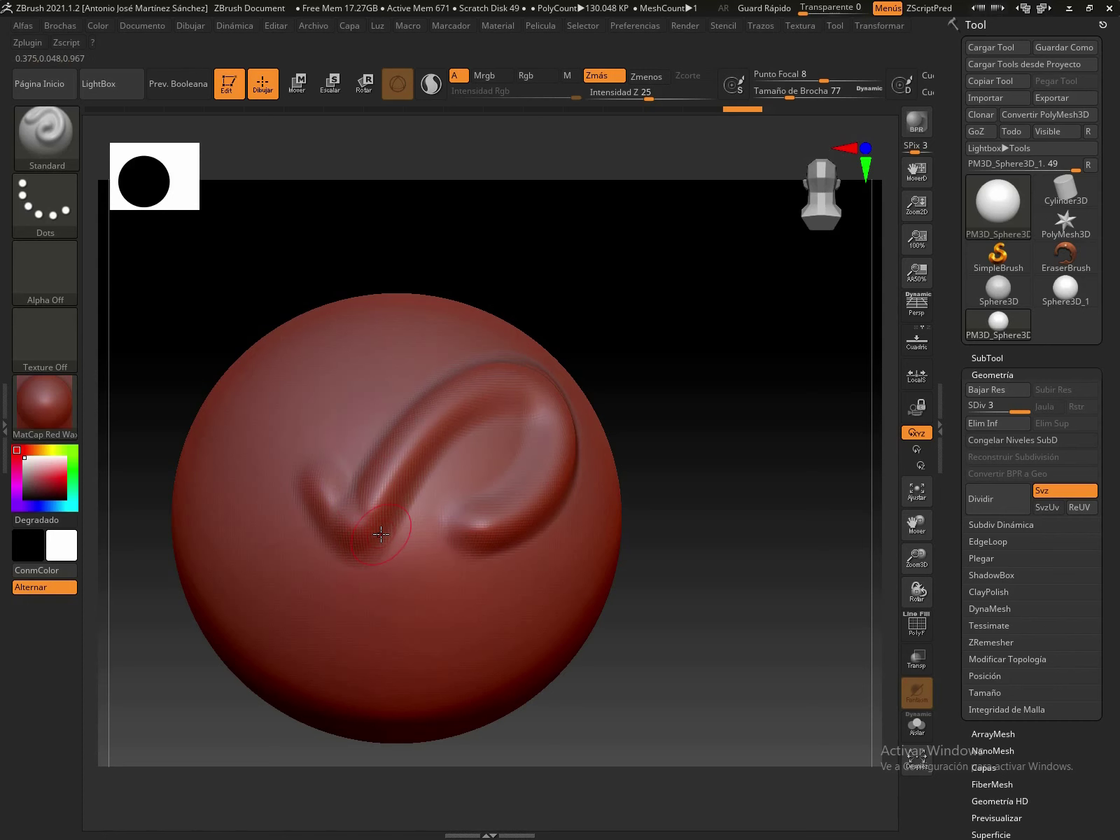
pyautogui.hotkey('ctrl', 'z')
pyautogui.hotkey('ctrl', 'z')
pyautogui.hotkey('ctrl', 'z')
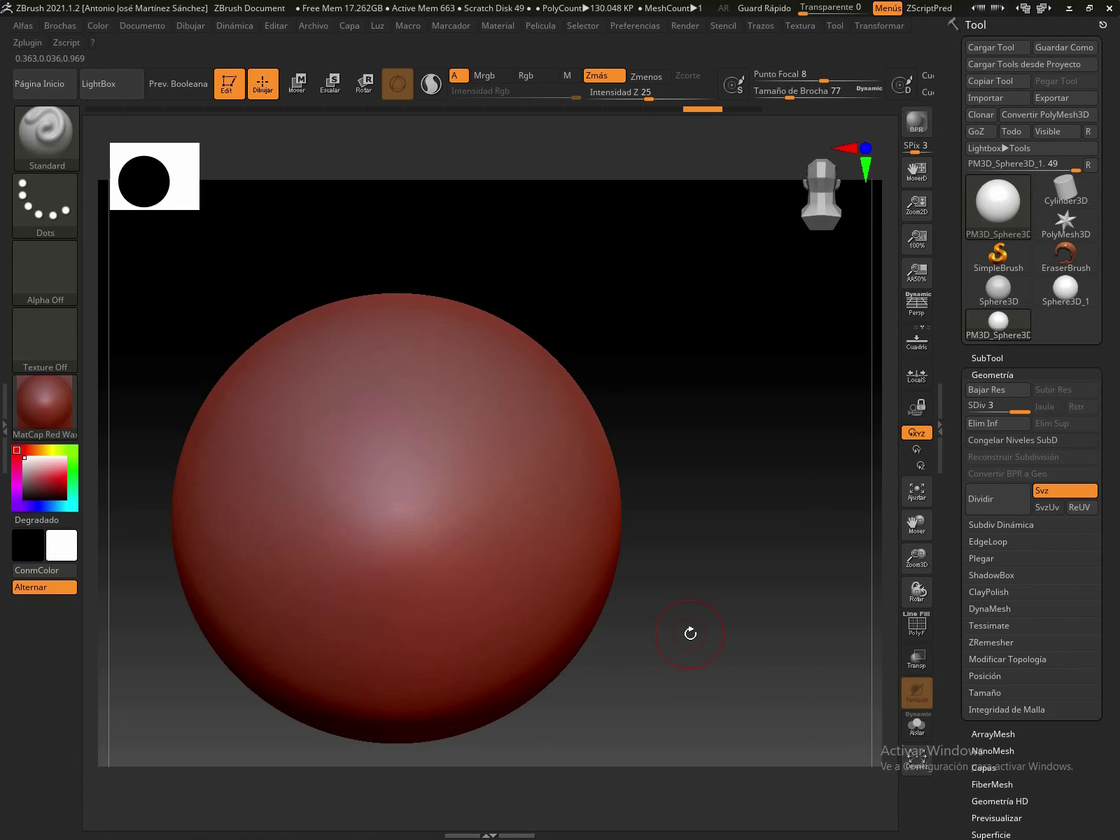
# Orbit the sphere to a side view and pan it back into place.
pyautogui.moveTo(691, 633); pyautogui.dragTo(710, 544)
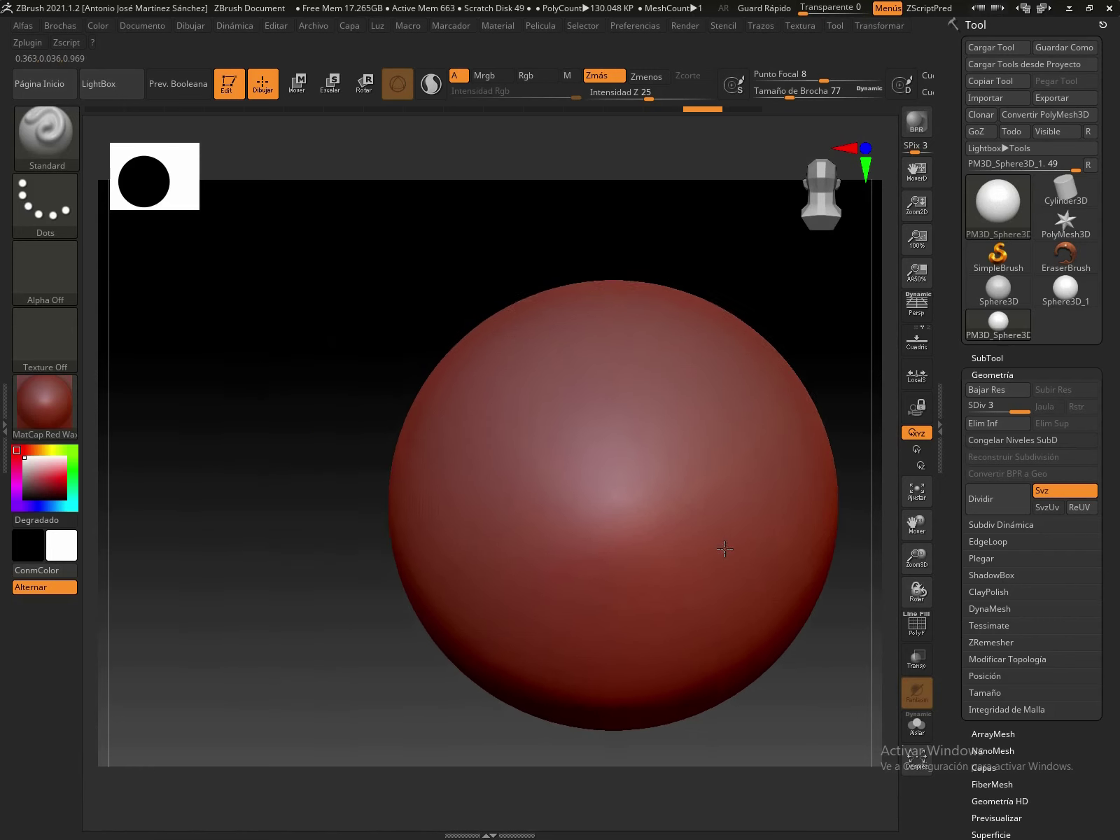
pyautogui.moveTo(917, 524); pyautogui.dragTo(706, 553)
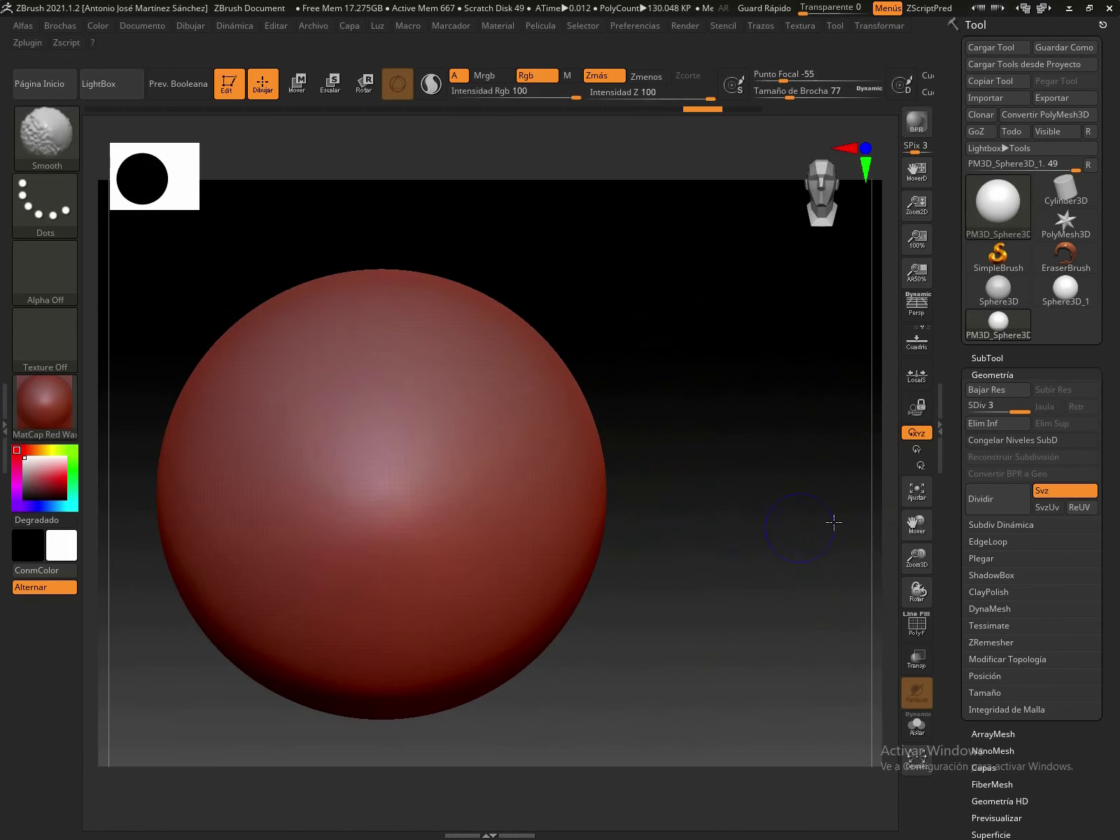
pyautogui.moveTo(913, 525); pyautogui.dragTo(950, 530)
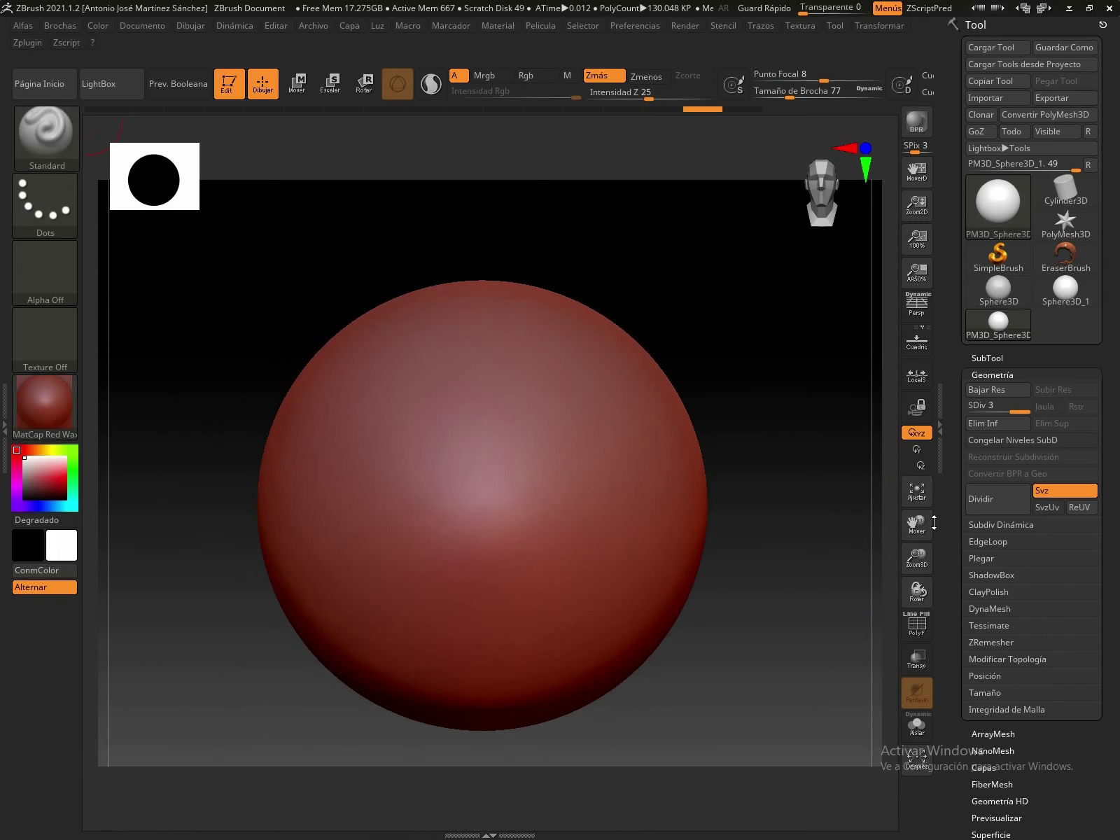
pyautogui.click(812, 91)
# Set brush size 17, try thin strokes and undo them, then subdivide to SDiv 4 (520.192 KP).
pyautogui.write('17')
pyautogui.moveTo(553, 406)
pyautogui.mouseDown()
pyautogui.moveTo(516, 445)
pyautogui.moveTo(603, 381)
pyautogui.mouseUp()
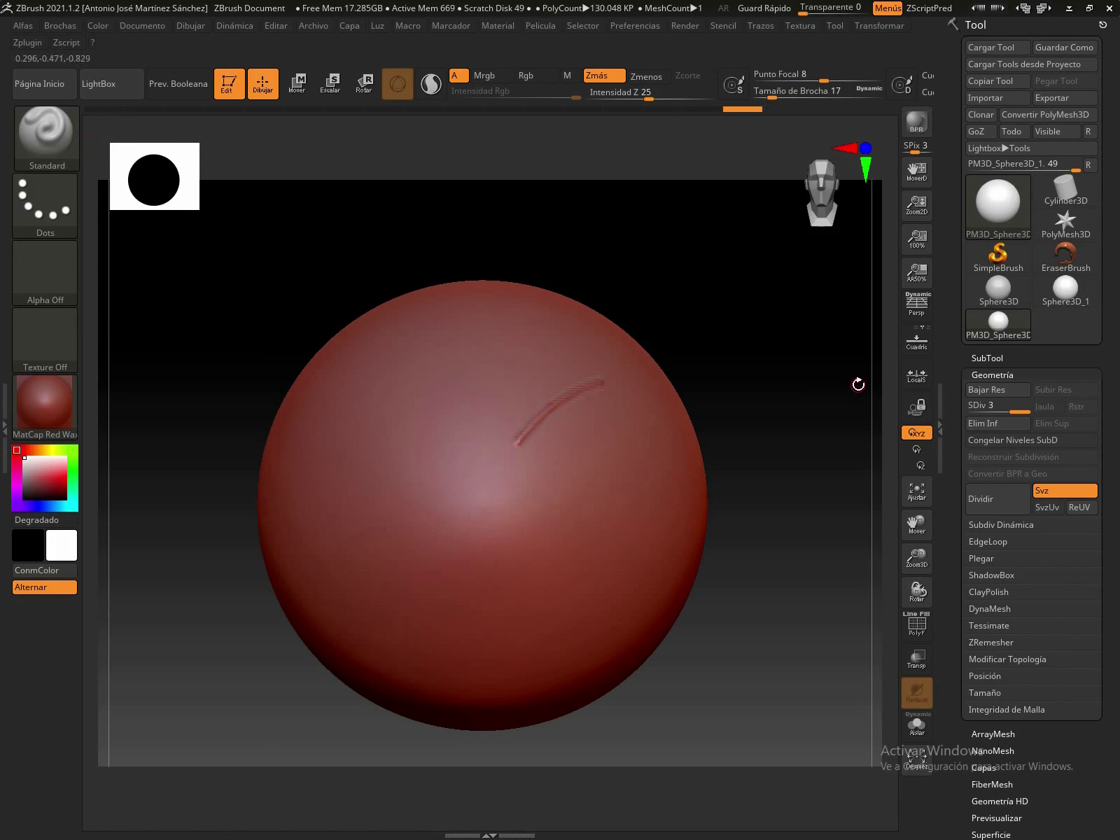
pyautogui.click(983, 498)
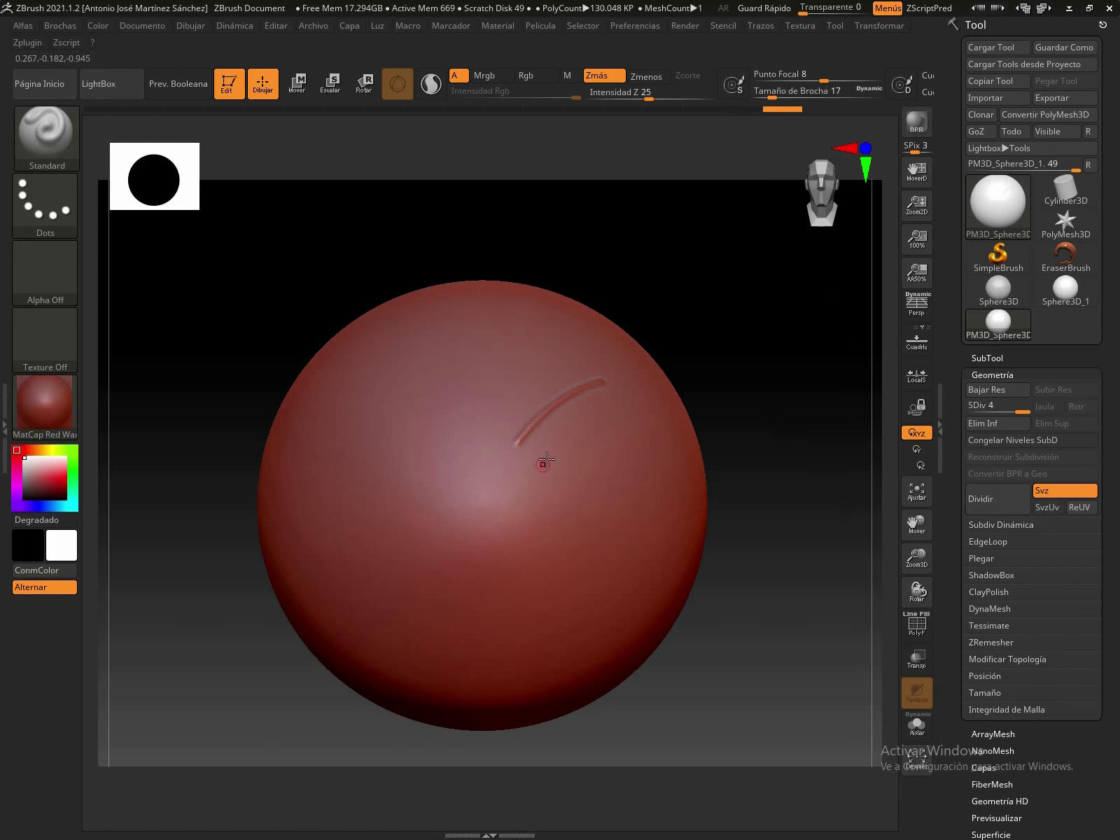
pyautogui.moveTo(532, 459)
pyautogui.mouseDown()
pyautogui.moveTo(546, 479)
pyautogui.moveTo(593, 466)
pyautogui.mouseUp()
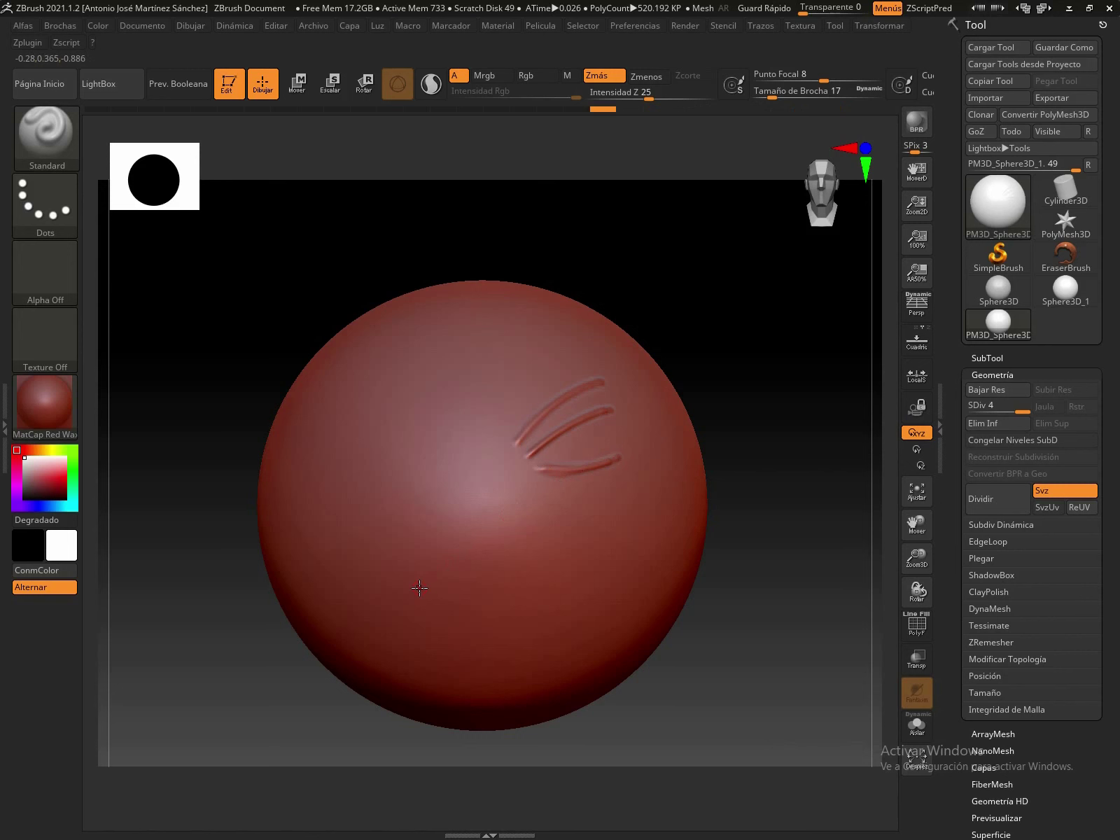
pyautogui.hotkey('ctrl', 'z')
pyautogui.hotkey('ctrl', 'z')
pyautogui.hotkey('ctrl', 'z')
pyautogui.hotkey('ctrl', 'z')
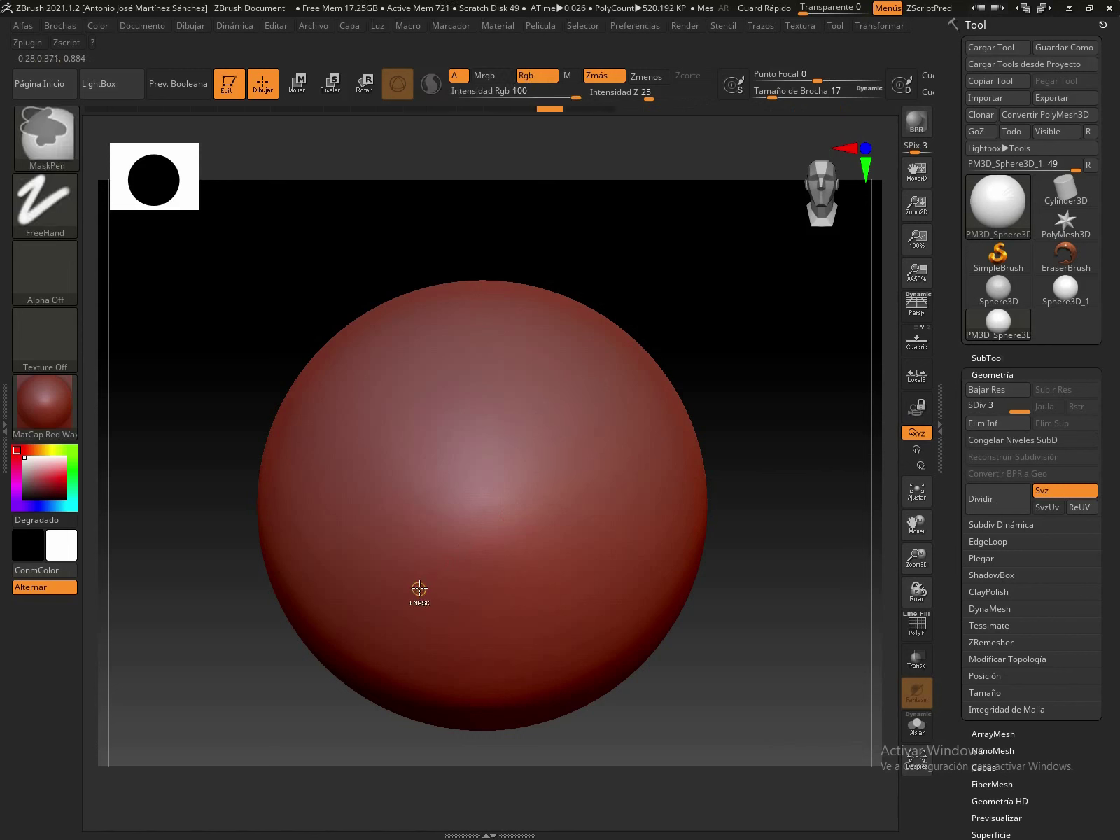
pyautogui.click(999, 516)
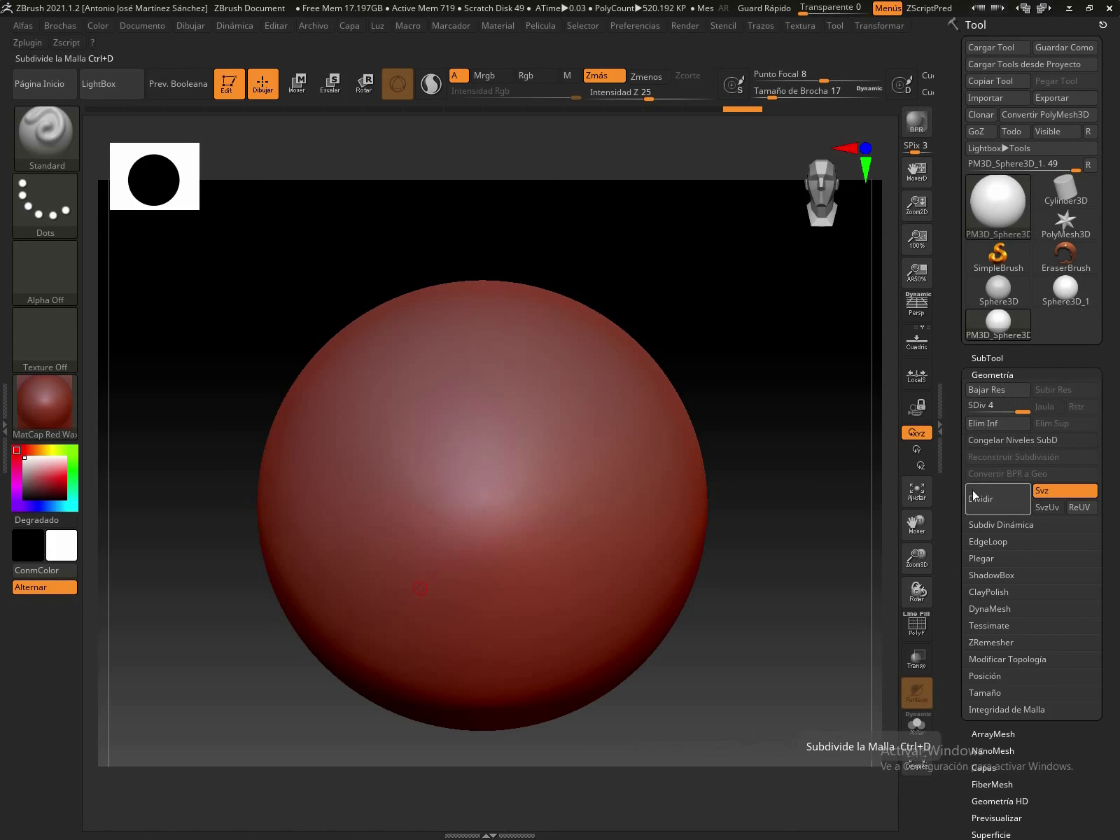
# Drop the sphere to SDiv 1 (8.192 KP), shrink the view, and open the 3D sculpting brush library.
pyautogui.moveTo(1019, 412); pyautogui.dragTo(970, 406)
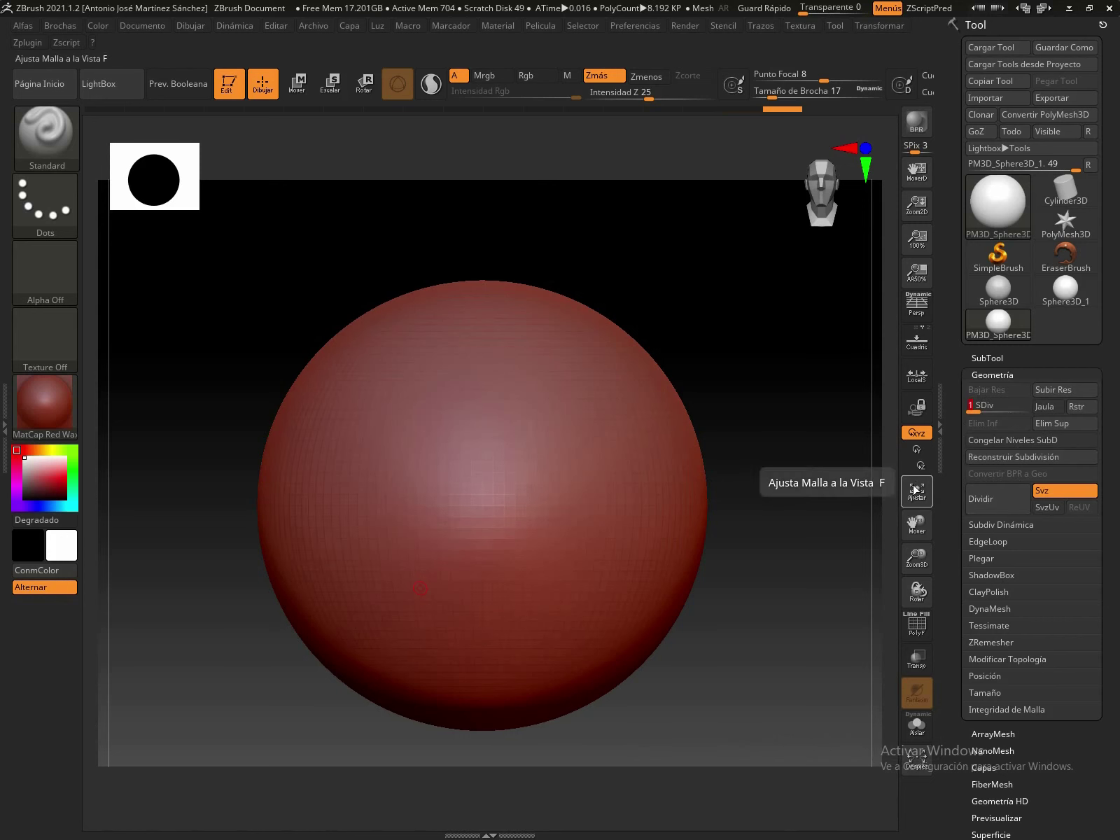
pyautogui.moveTo(977, 408); pyautogui.dragTo(1022, 411)
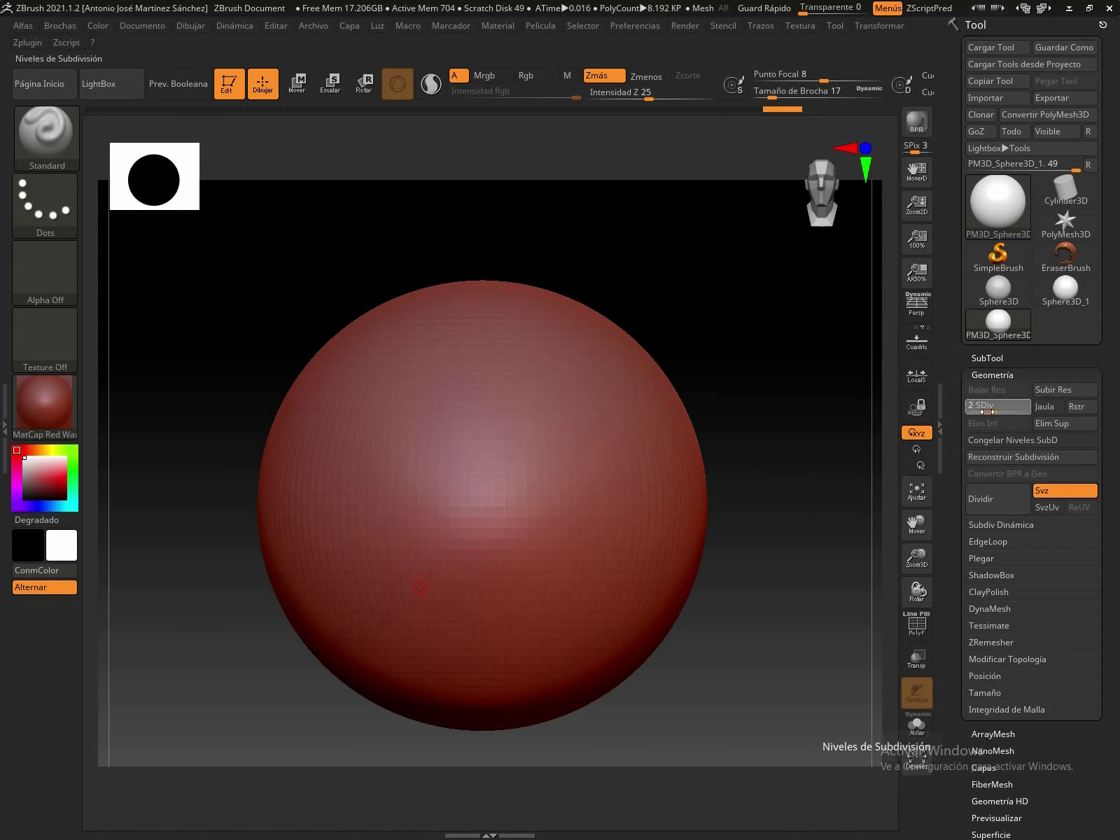
pyautogui.moveTo(1022, 411)
pyautogui.mouseDown()
pyautogui.moveTo(989, 411)
pyautogui.moveTo(1023, 411)
pyautogui.mouseUp()
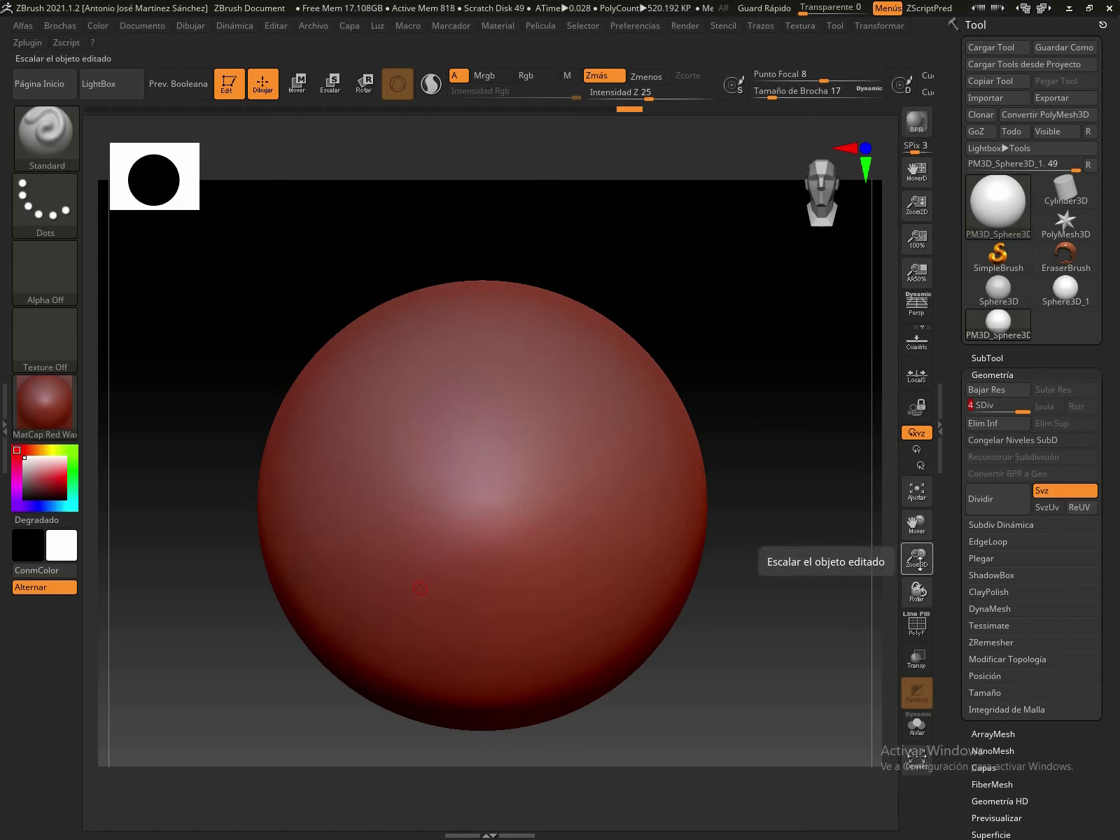
pyautogui.moveTo(917, 559); pyautogui.dragTo(931, 488)
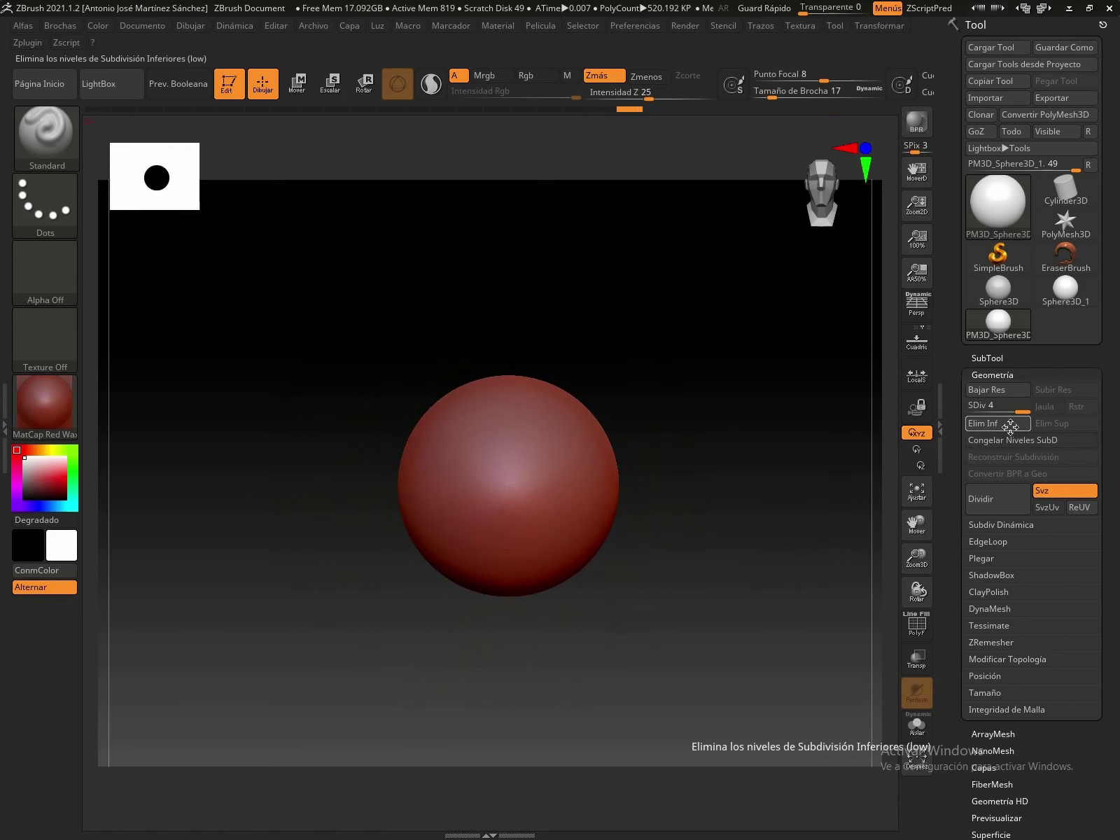
pyautogui.moveTo(1020, 411); pyautogui.dragTo(972, 411)
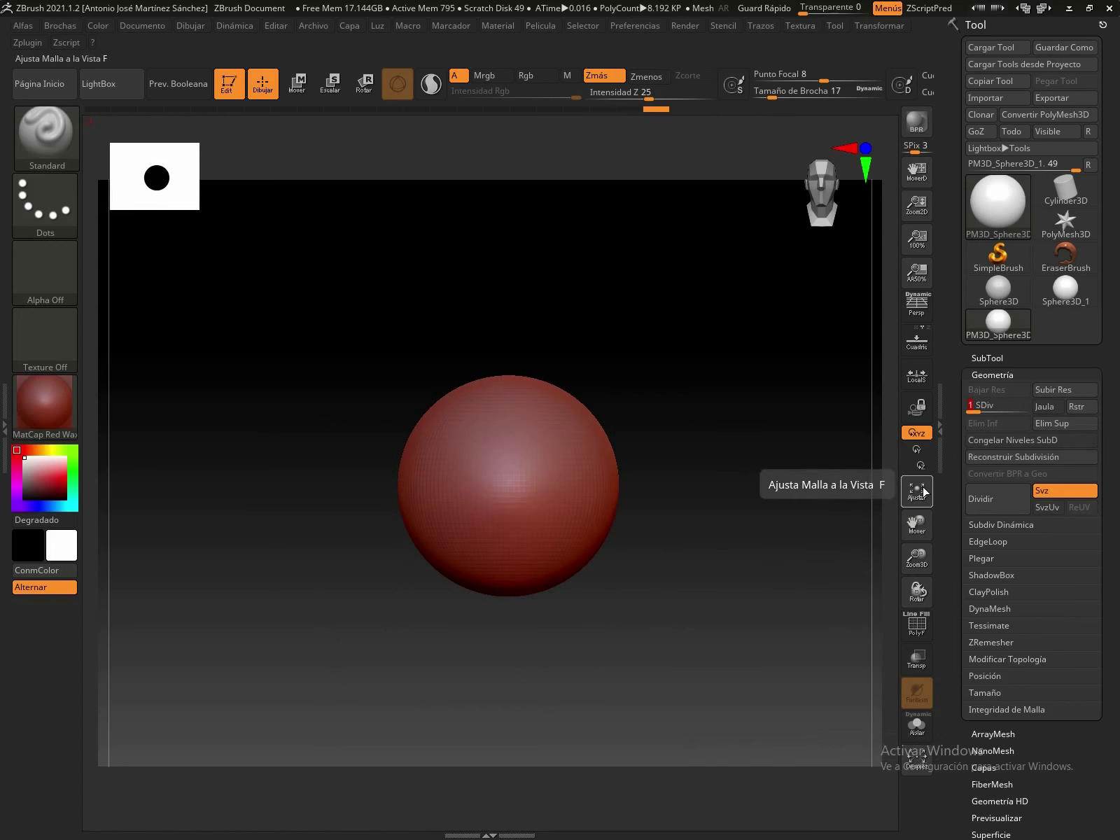
pyautogui.click(45, 133)
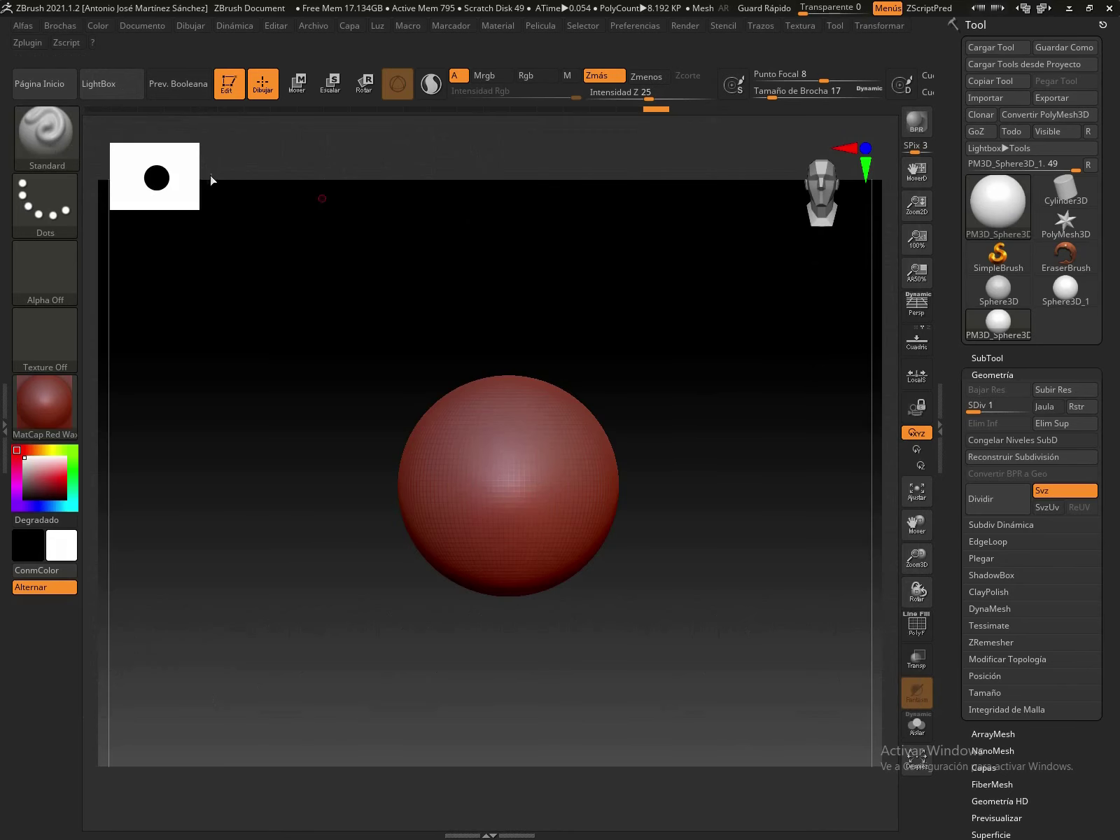
pyautogui.click(46, 136)
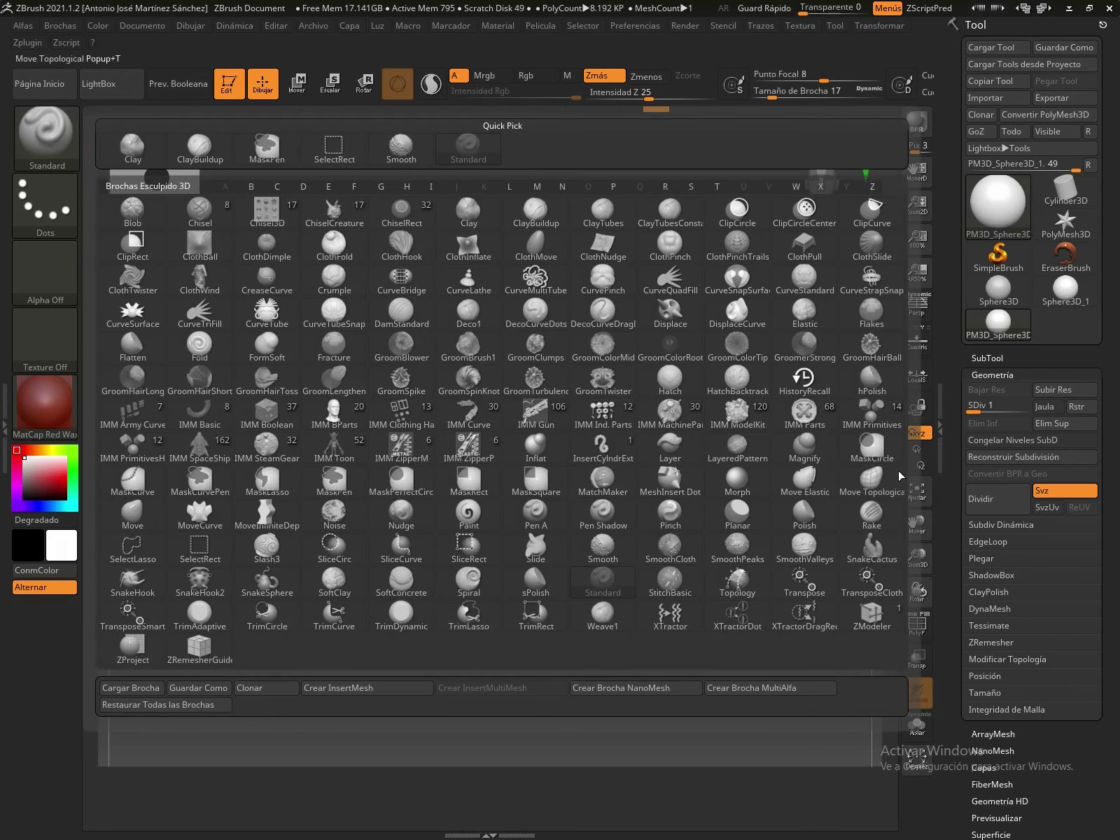
# With an enlarged Move brush, pull the lower half down into a jaw and shape the side bulges.
pyautogui.click(137, 512)
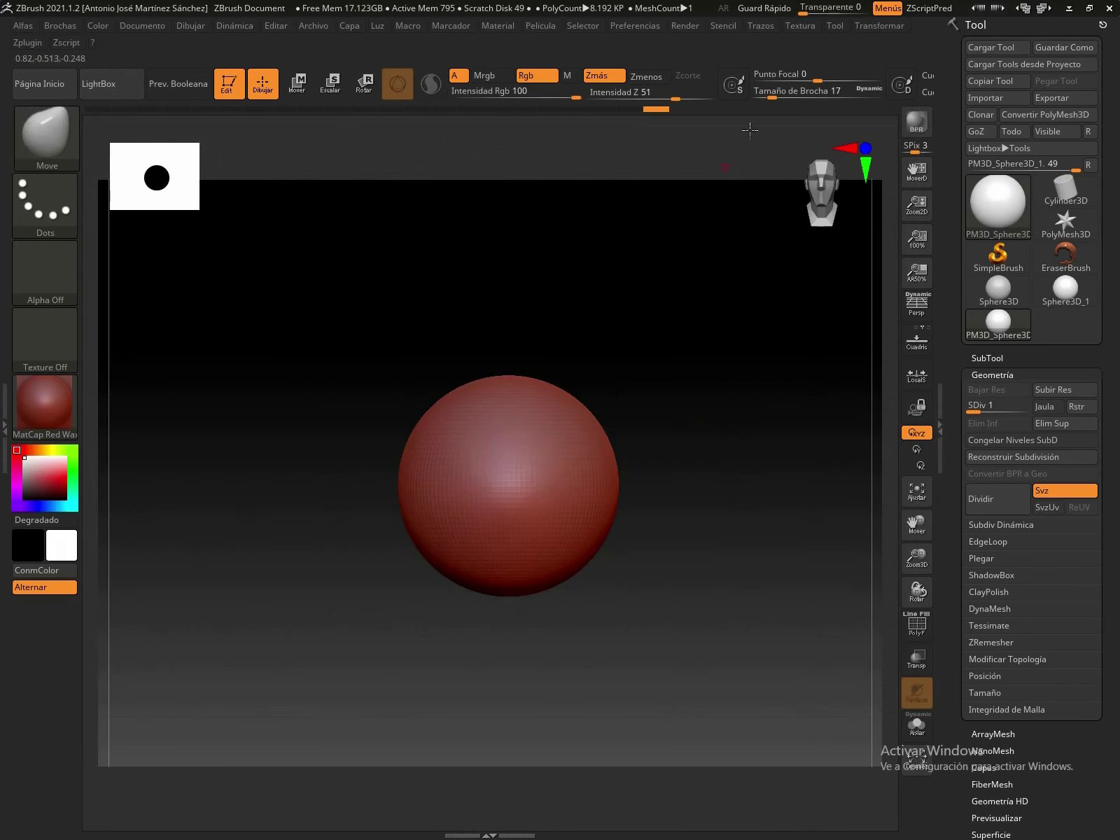
pyautogui.moveTo(772, 97); pyautogui.dragTo(879, 97)
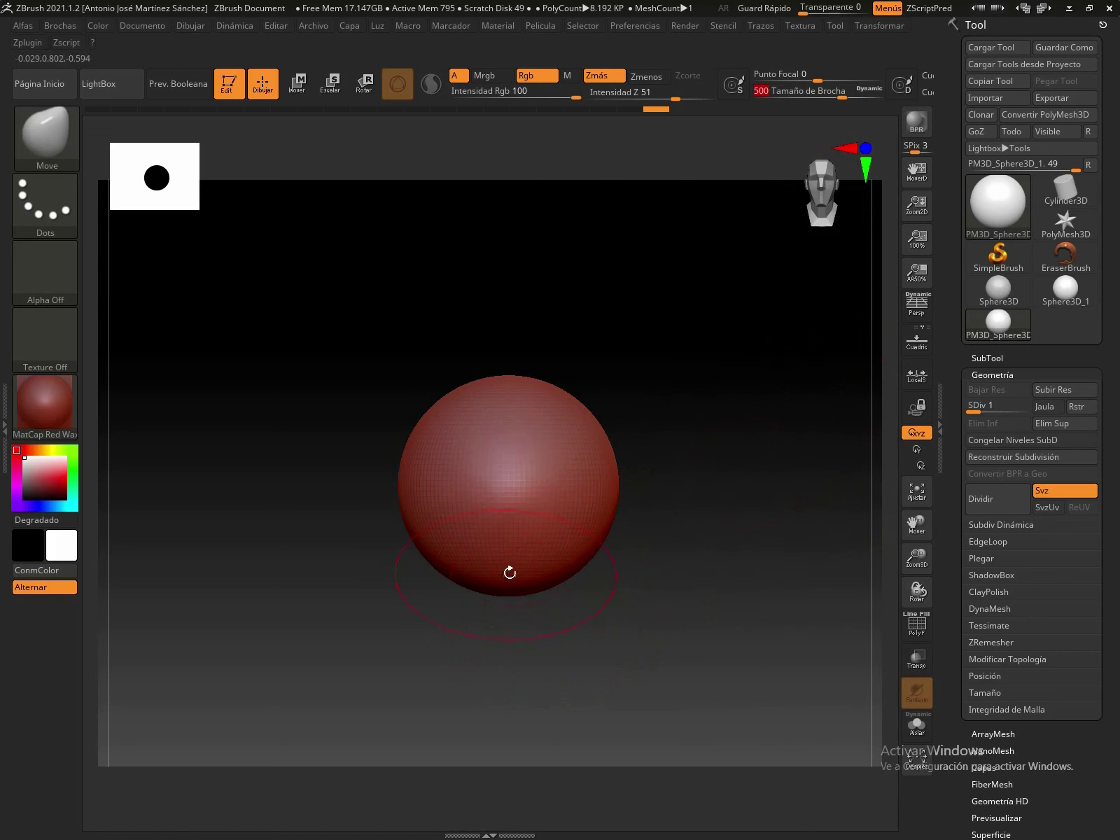
pyautogui.moveTo(501, 581)
pyautogui.mouseDown()
pyautogui.moveTo(495, 630)
pyautogui.moveTo(507, 688)
pyautogui.mouseUp()
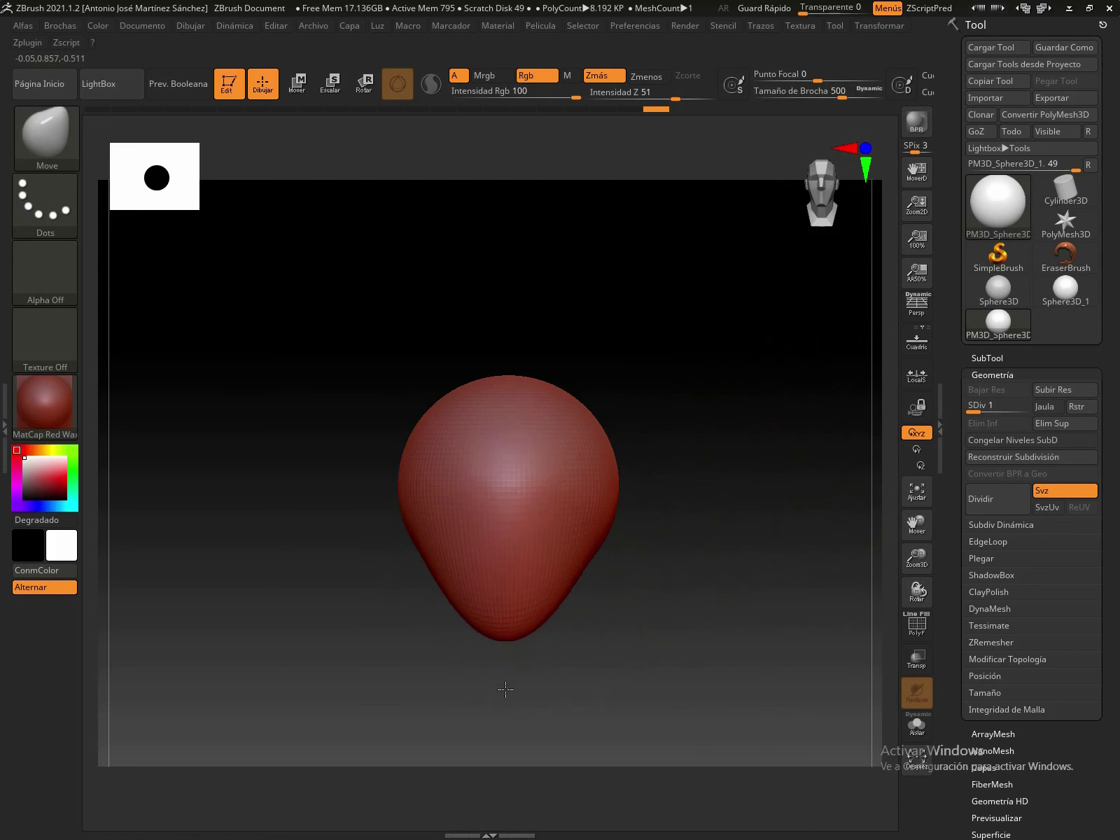
pyautogui.moveTo(667, 560)
pyautogui.mouseDown()
pyautogui.moveTo(584, 565)
pyautogui.moveTo(703, 547)
pyautogui.moveTo(645, 518)
pyautogui.mouseUp()
pyautogui.moveTo(438, 588); pyautogui.dragTo(475, 569)
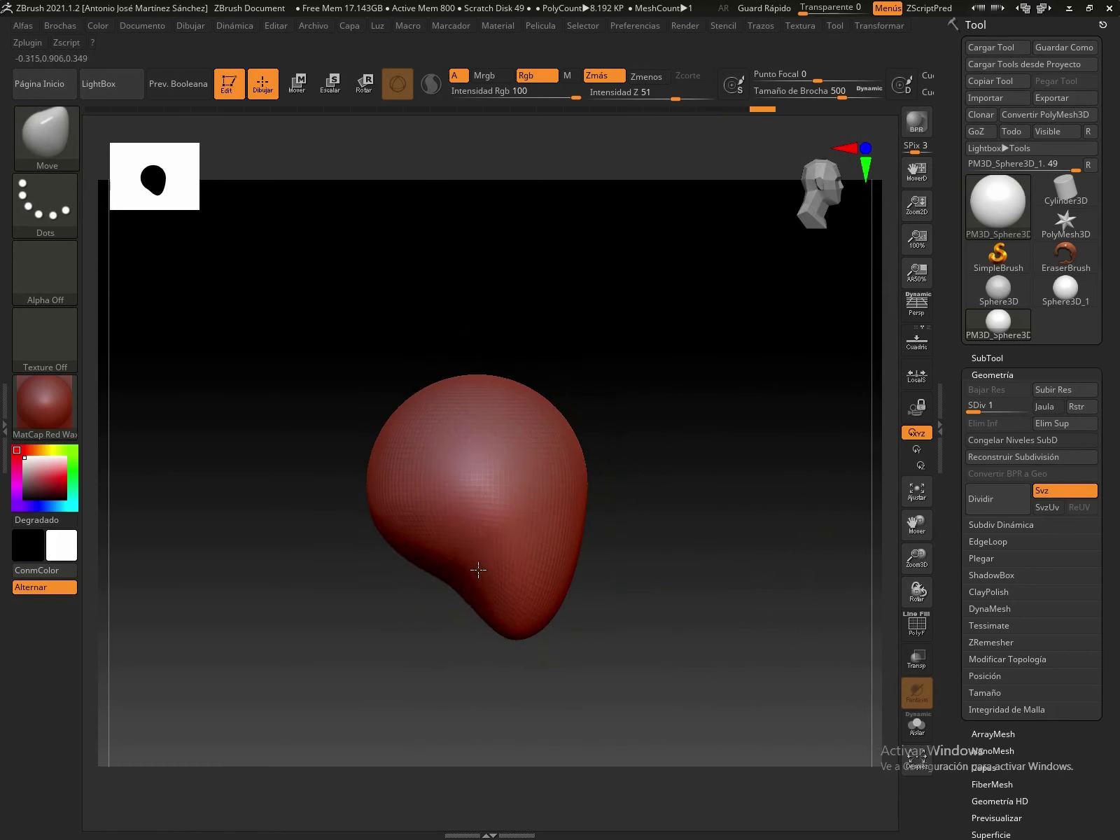
pyautogui.moveTo(592, 485); pyautogui.dragTo(580, 500)
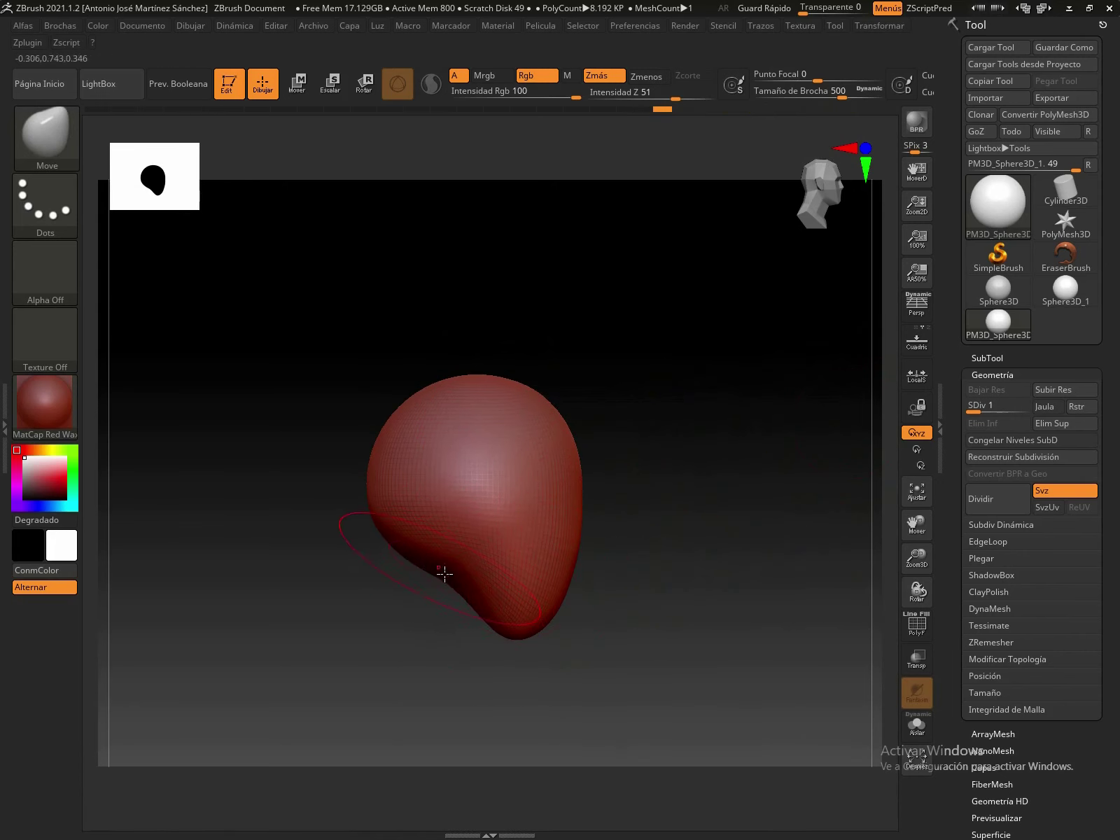
# Smooth the surface, rotate upright, try and undo a pulled top, then raise the mesh to SDiv 4.
pyautogui.press('shift')
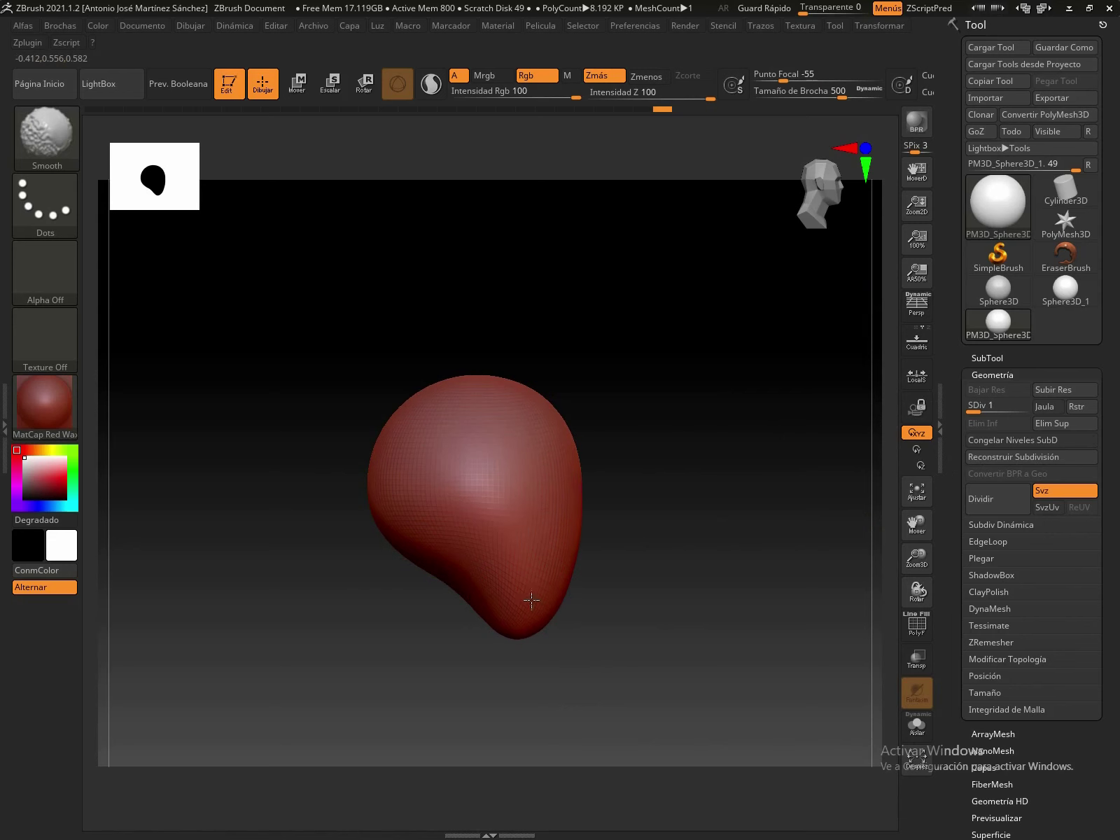
pyautogui.keyDown('shift'); pyautogui.moveTo(602, 567); pyautogui.dragTo(546, 488); pyautogui.keyUp('shift')
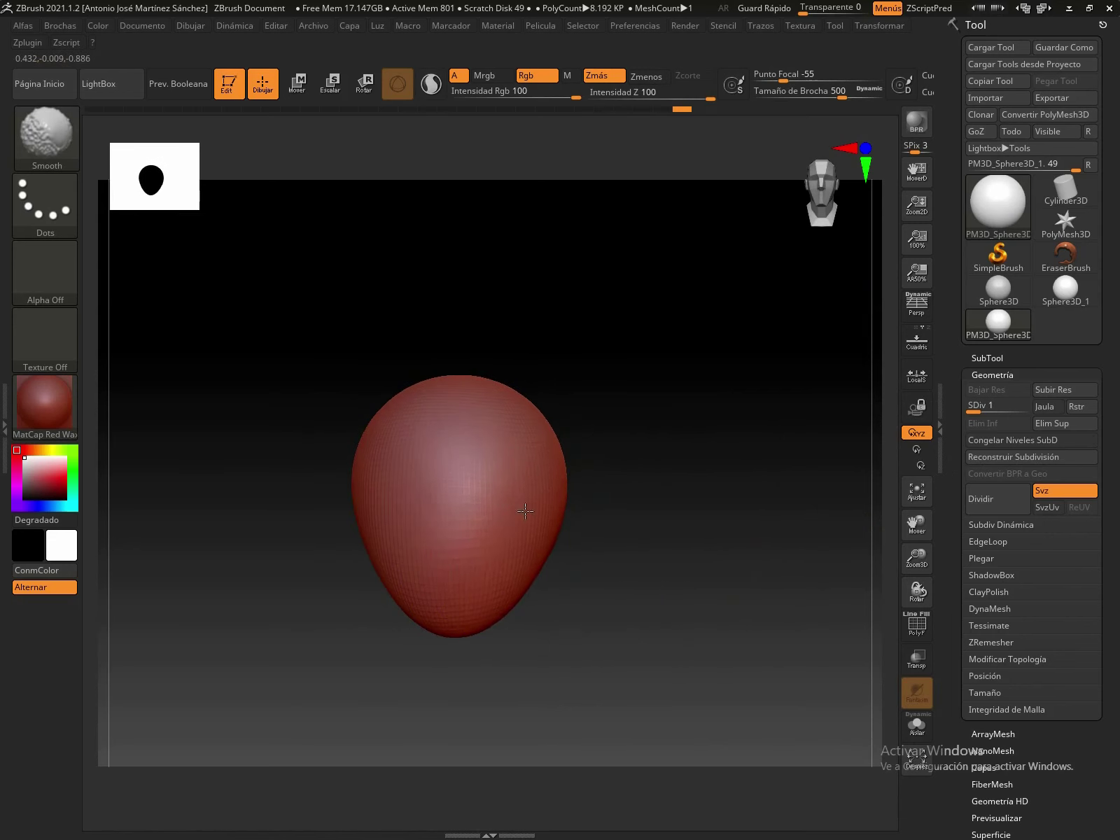
pyautogui.press('b')
pyautogui.press('m')
pyautogui.press('v')
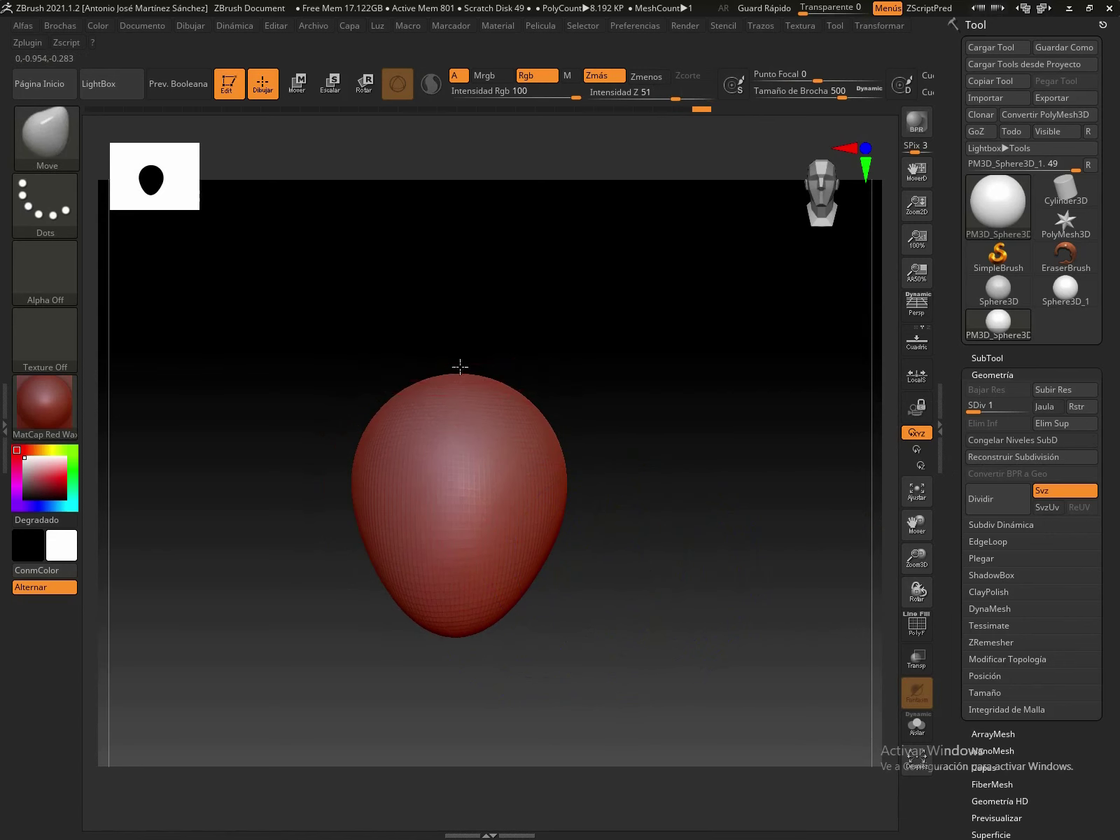
pyautogui.moveTo(457, 374); pyautogui.dragTo(467, 233)
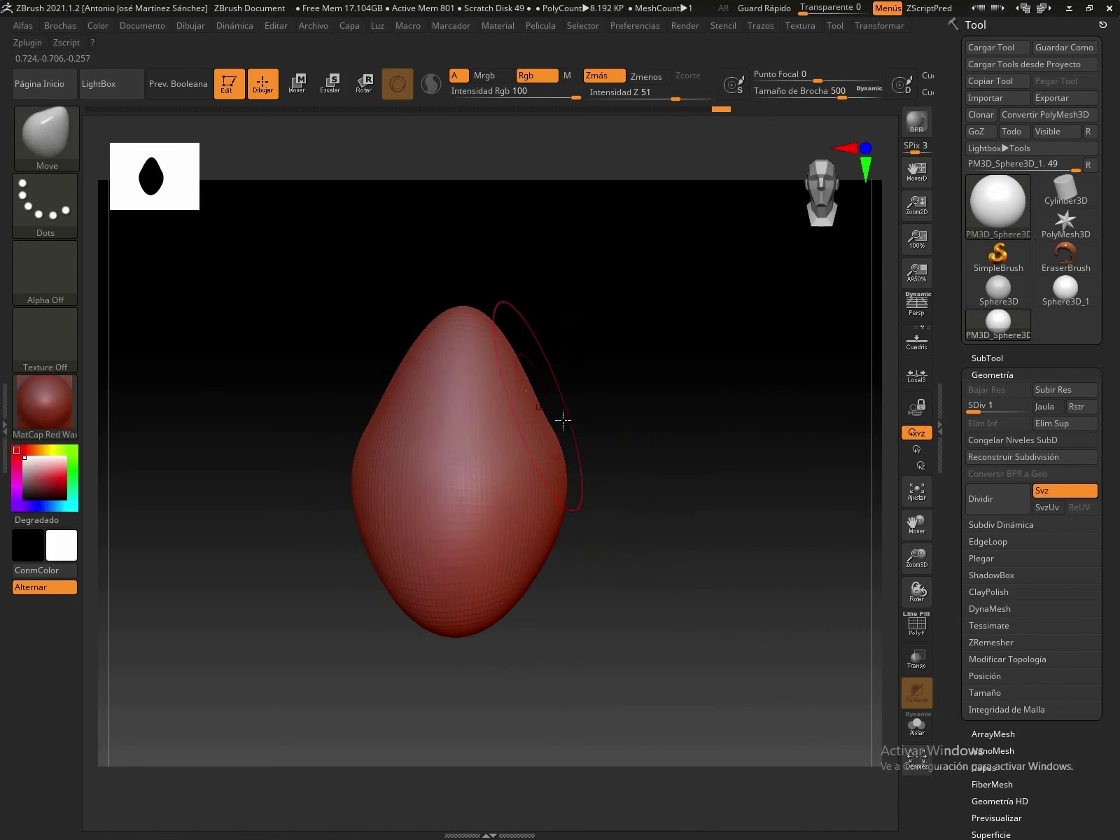
pyautogui.hotkey('ctrl', 'z')
pyautogui.moveTo(974, 409); pyautogui.dragTo(1022, 422)
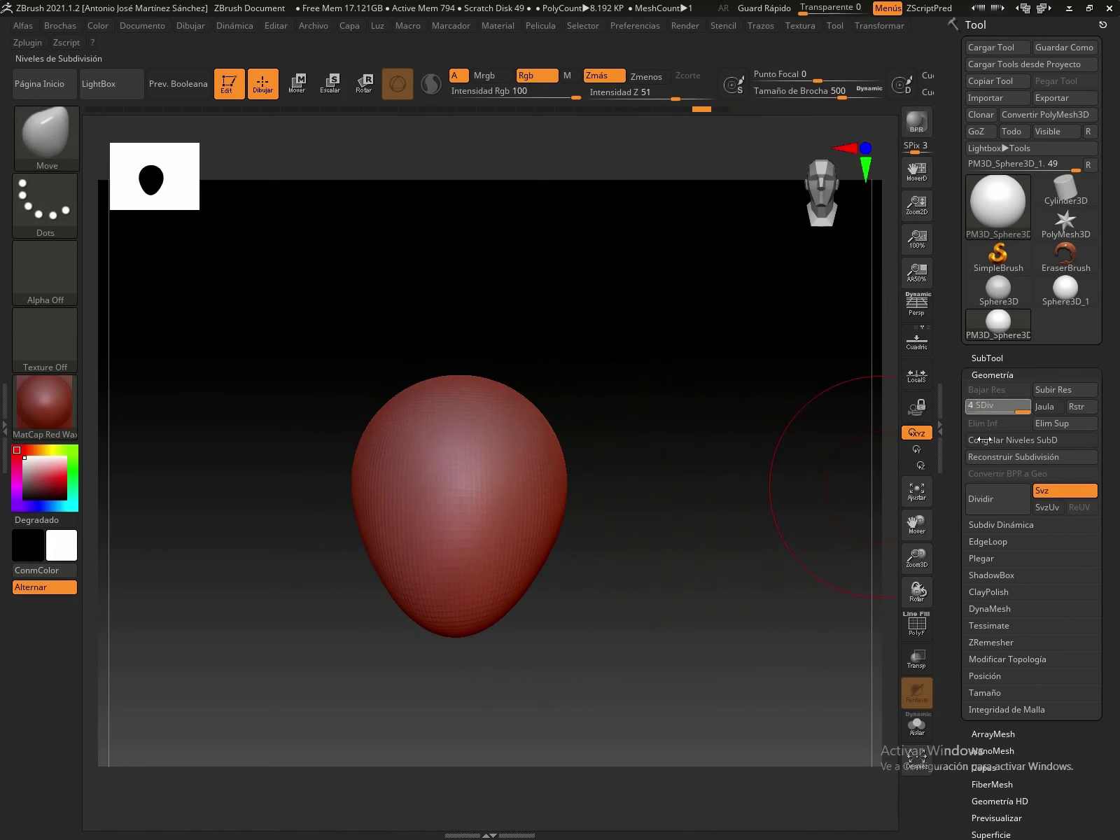
# Pull the top of the head up into a point with Move, then smooth the lower middle.
pyautogui.moveTo(456, 376); pyautogui.dragTo(458, 207)
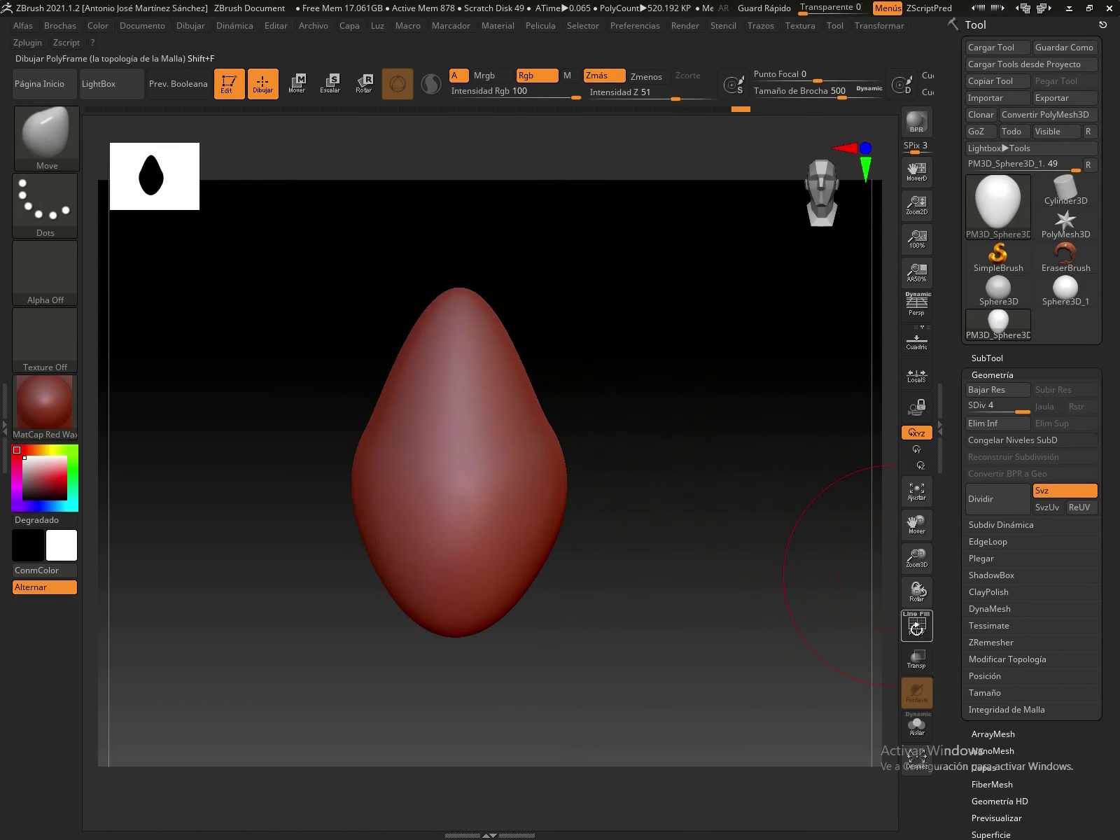
pyautogui.click(918, 627)
pyautogui.click(916, 625)
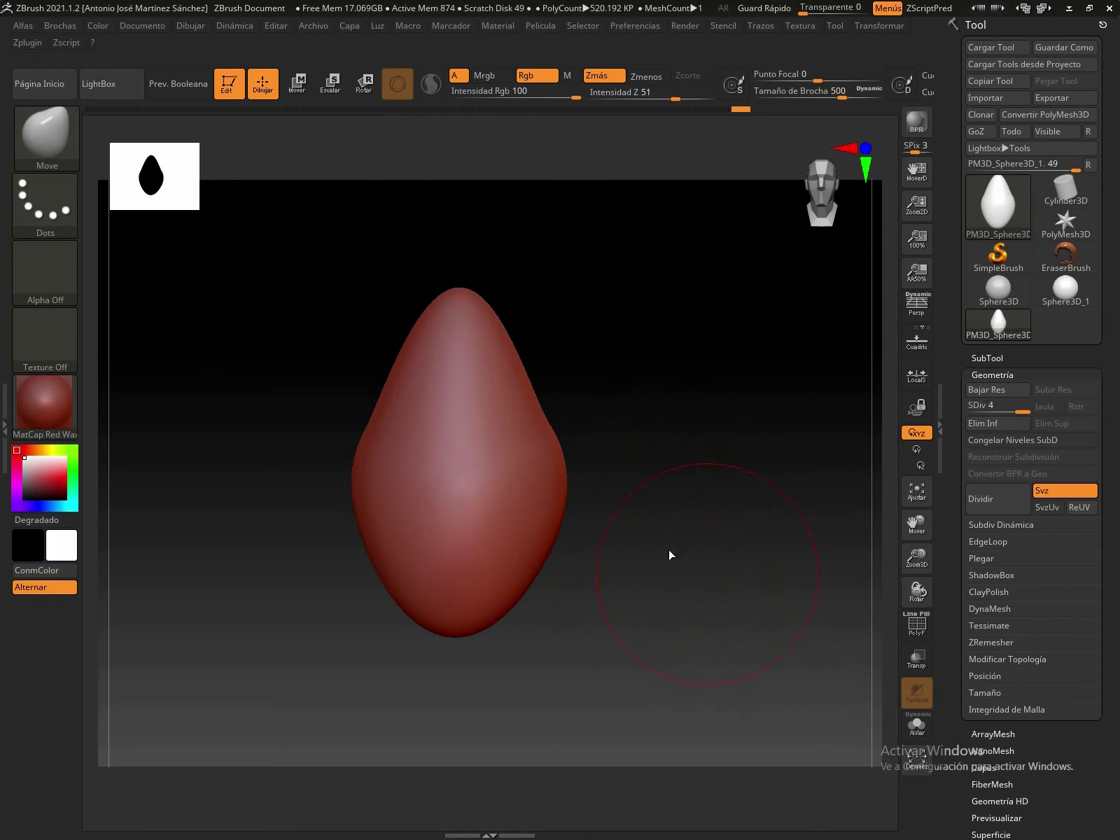
pyautogui.press('shift')
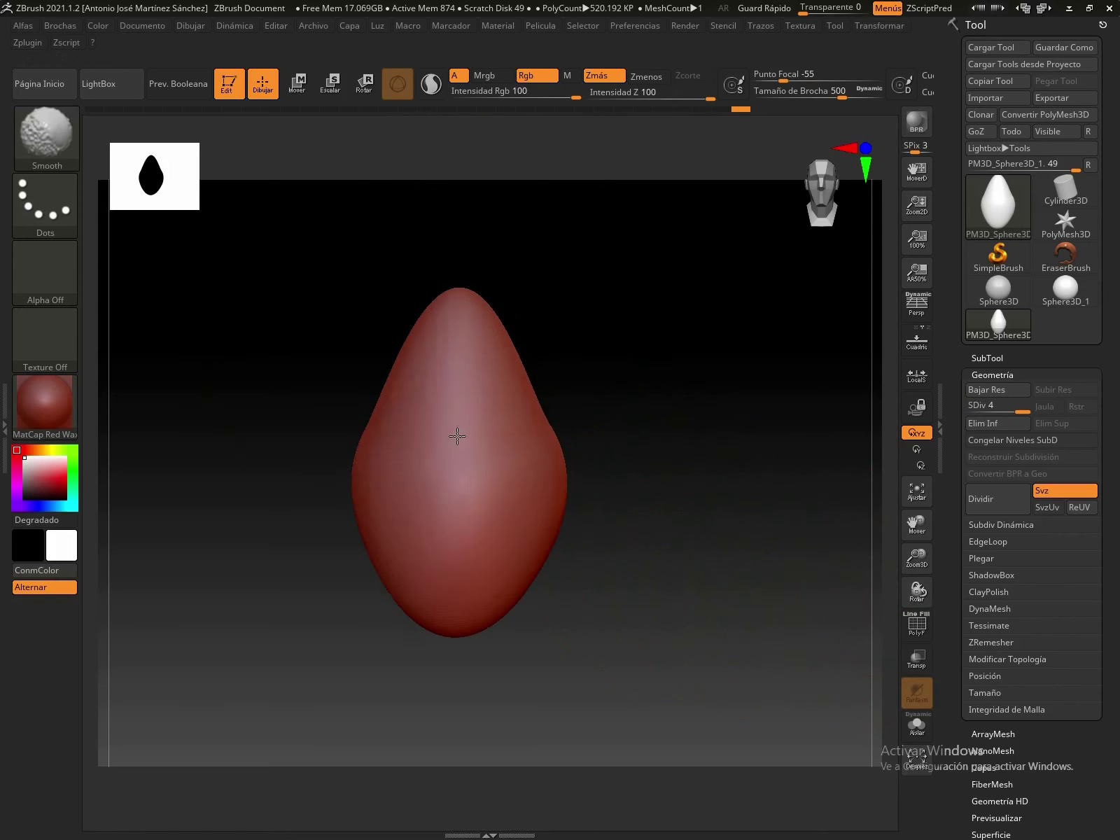
pyautogui.keyDown('shift'); pyautogui.moveTo(464, 412); pyautogui.dragTo(476, 504); pyautogui.keyUp('shift')
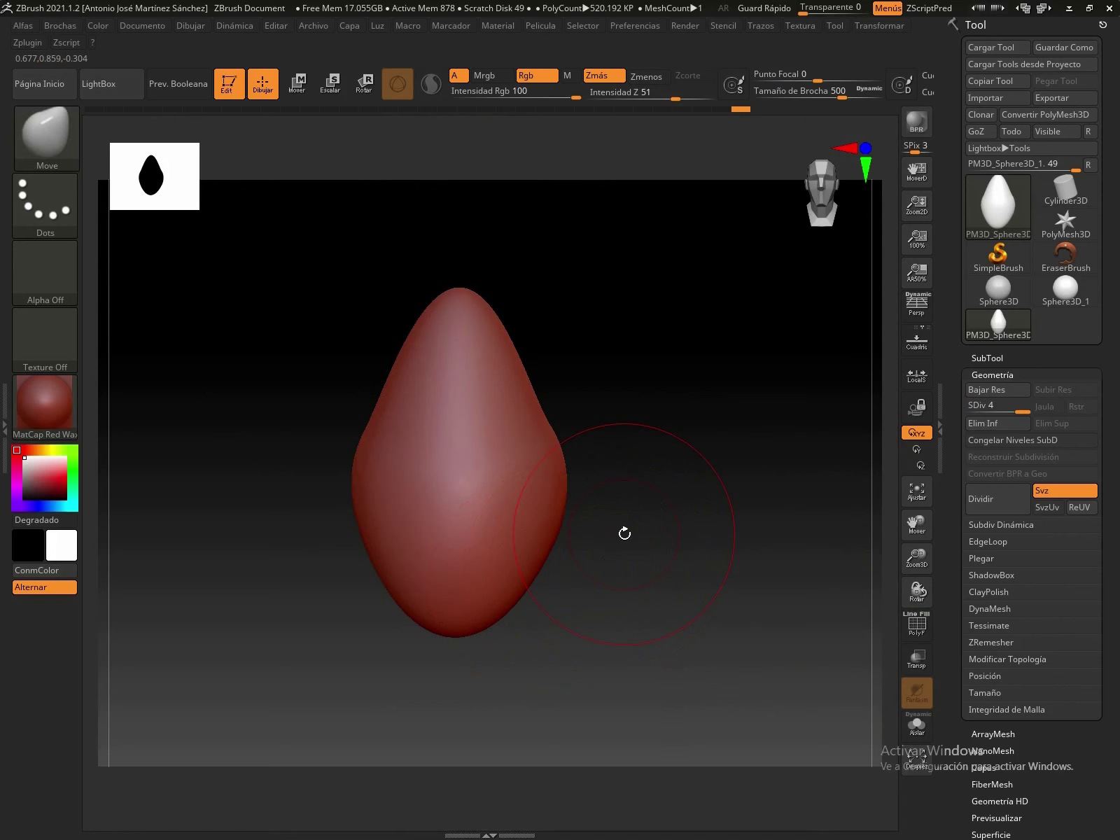
# At the lowest subdivision level, bulge the head's right and upper-left sides outward.
pyautogui.hotkey('shift', 'd')
pyautogui.hotkey('shift', 'd')
pyautogui.hotkey('shift', 'd')
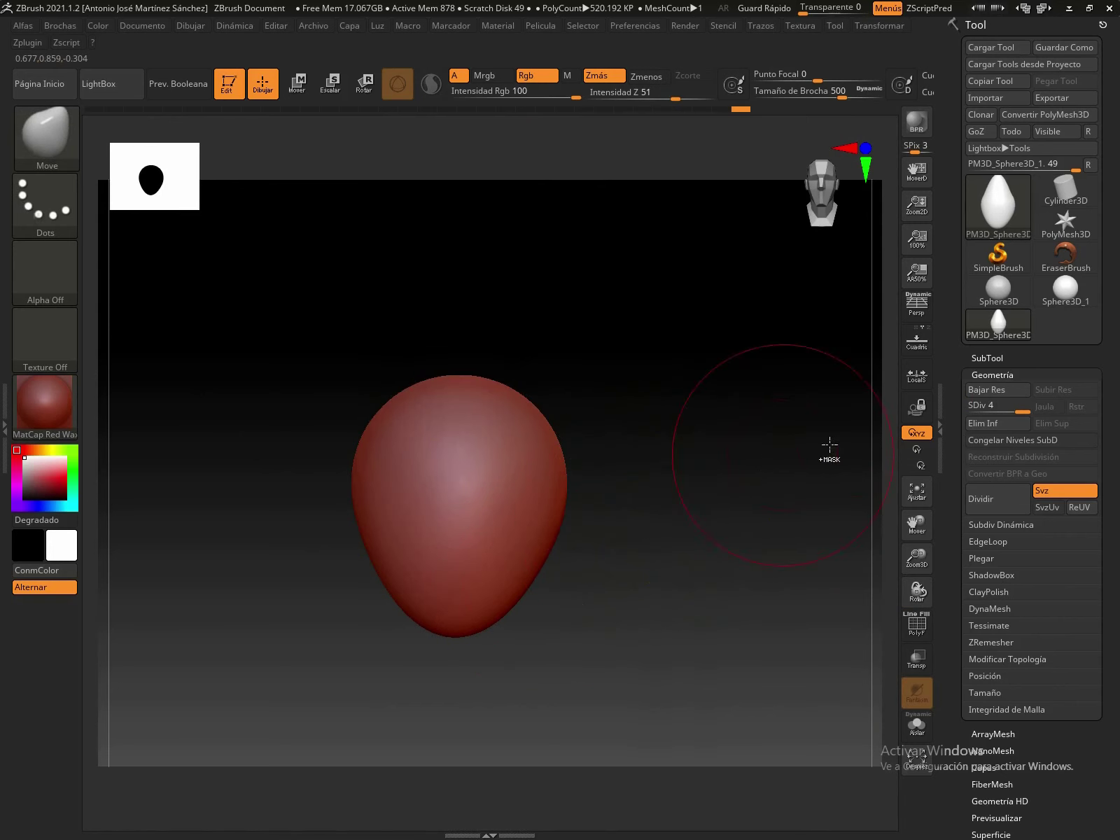
pyautogui.moveTo(868, 462)
pyautogui.mouseDown()
pyautogui.moveTo(717, 500)
pyautogui.moveTo(730, 497)
pyautogui.mouseUp()
pyautogui.moveTo(531, 497); pyautogui.dragTo(515, 545)
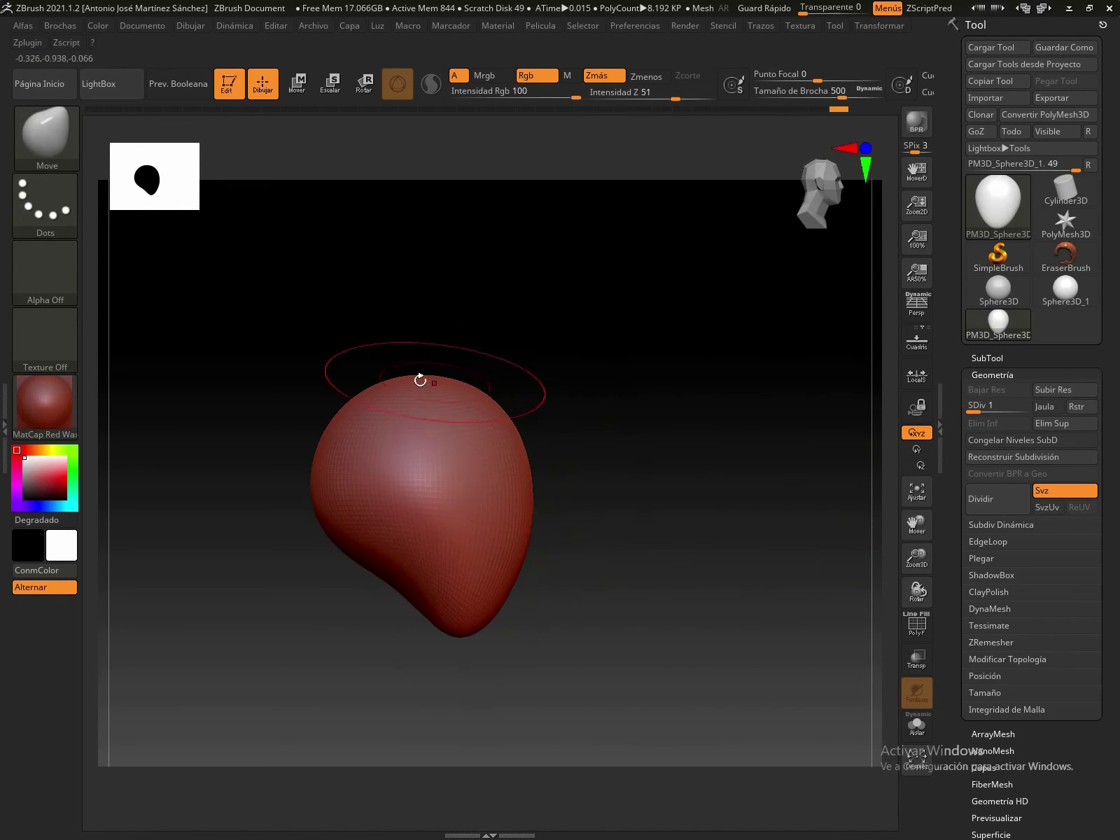
pyautogui.moveTo(327, 395); pyautogui.dragTo(311, 445)
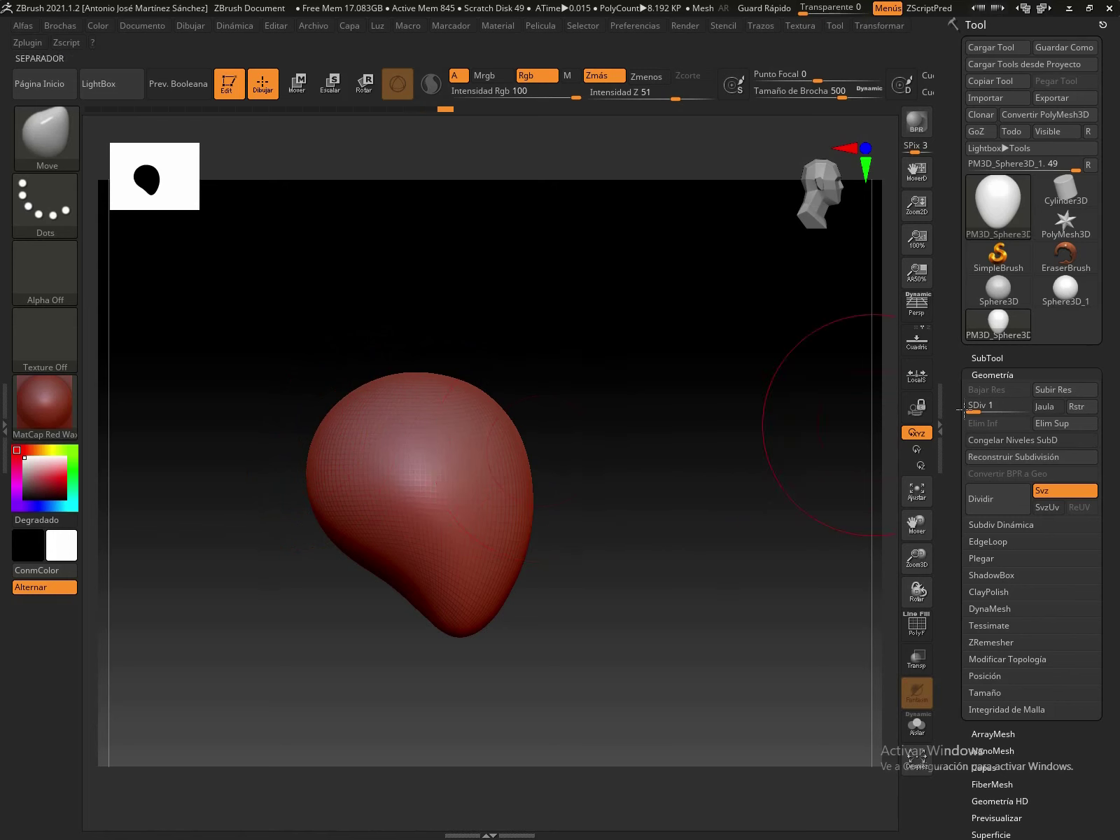
pyautogui.moveTo(1043, 418); pyautogui.dragTo(1045, 413)
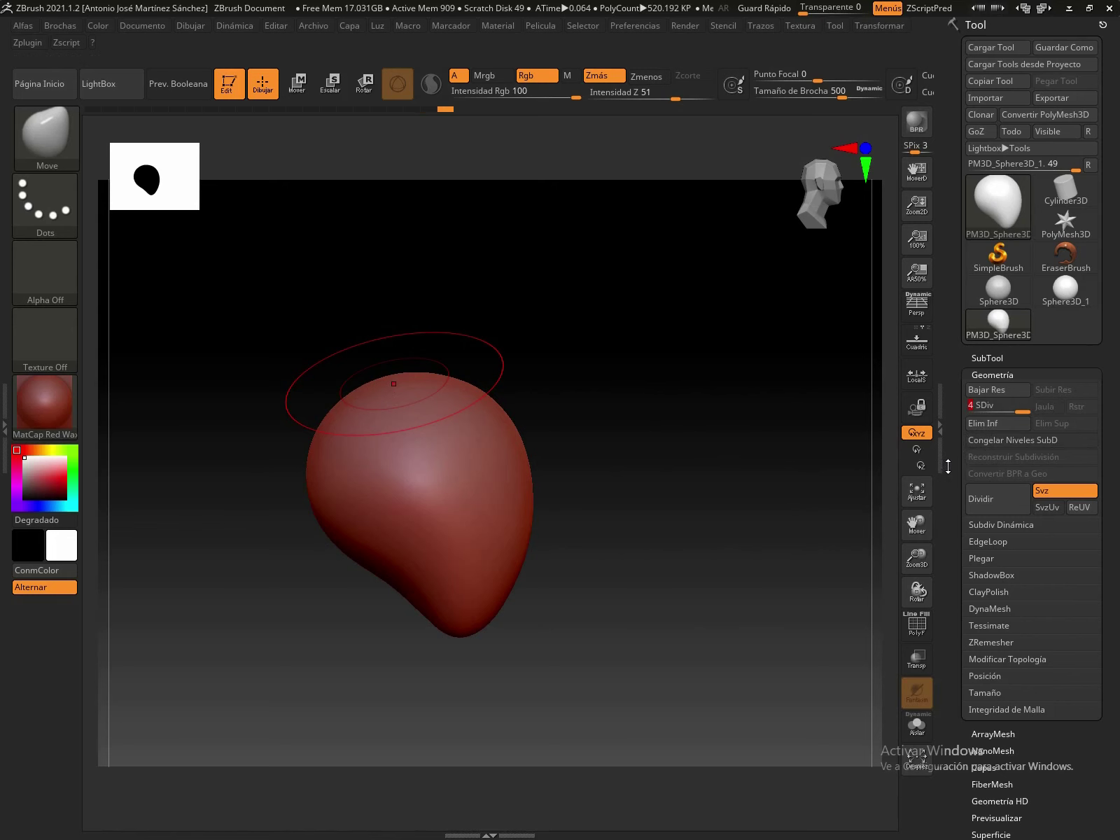
# Return to SDiv 1 in front view and undo the reshaping back to the round sphere.
pyautogui.hotkey('shift', 'd')
pyautogui.hotkey('shift', 'd')
pyautogui.hotkey('shift', 'd')
pyautogui.moveTo(737, 525); pyautogui.dragTo(700, 512)
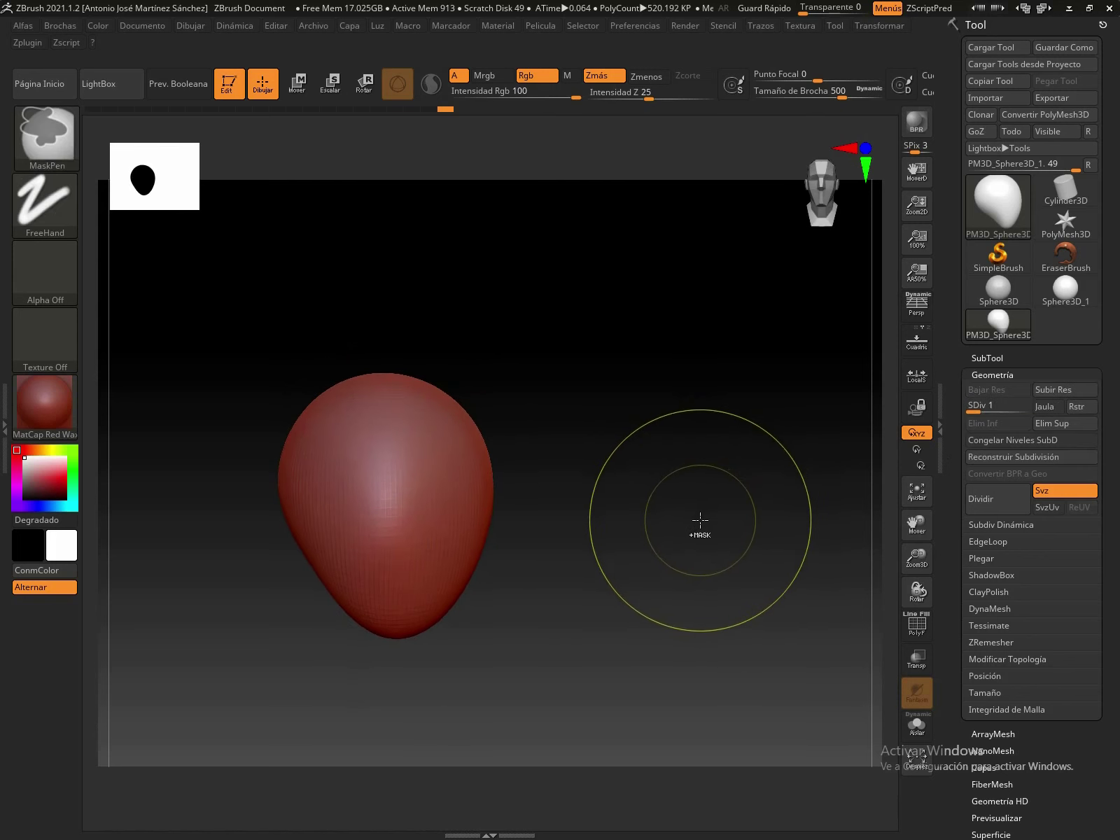
pyautogui.hotkey('ctrl', 'z')
pyautogui.hotkey('ctrl', 'z')
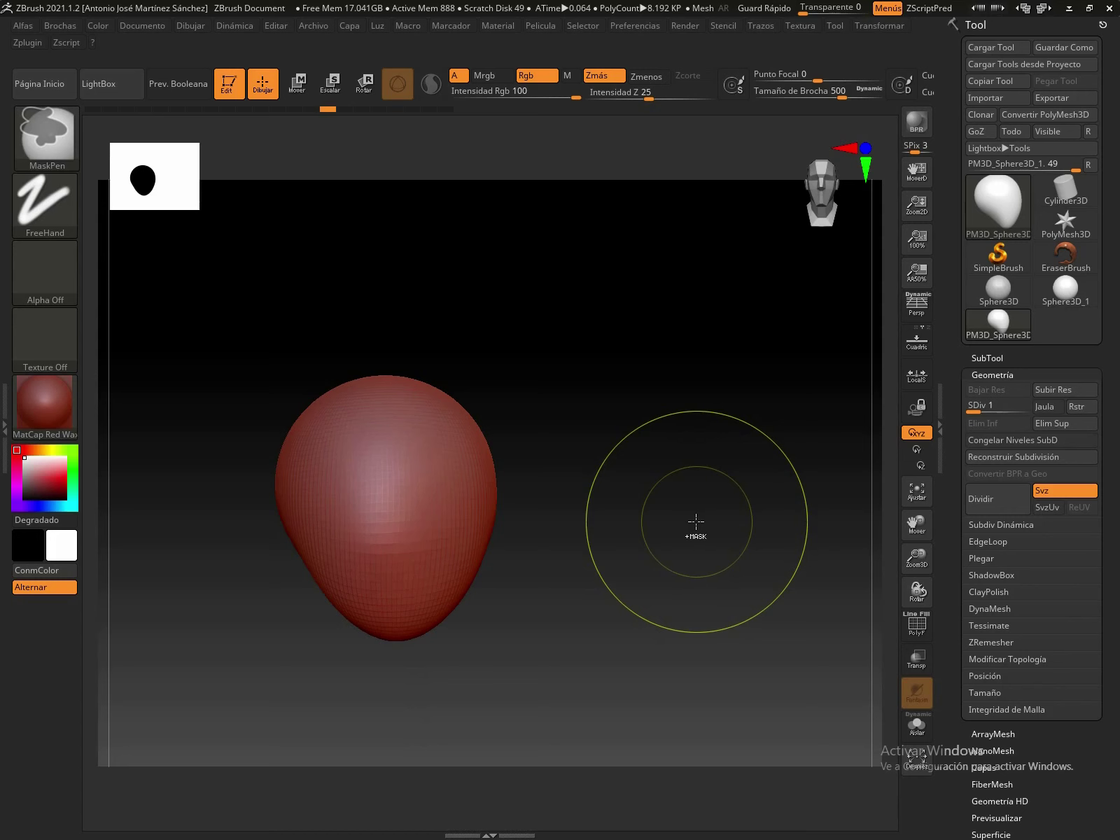
pyautogui.hotkey('ctrl', 'z')
pyautogui.hotkey('ctrl', 'z')
pyautogui.hotkey('ctrl', 'z')
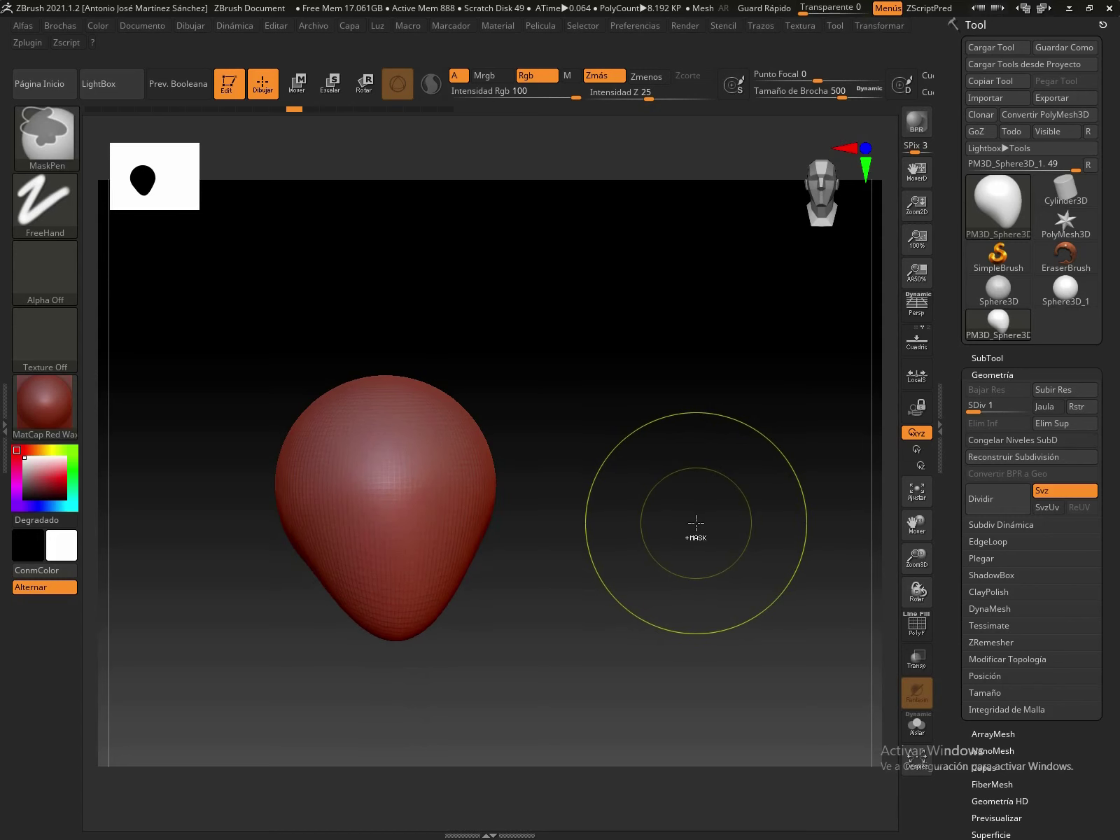
pyautogui.hotkey('ctrl', 'z')
pyautogui.hotkey('ctrl', 'z')
pyautogui.hotkey('ctrl', 'z')
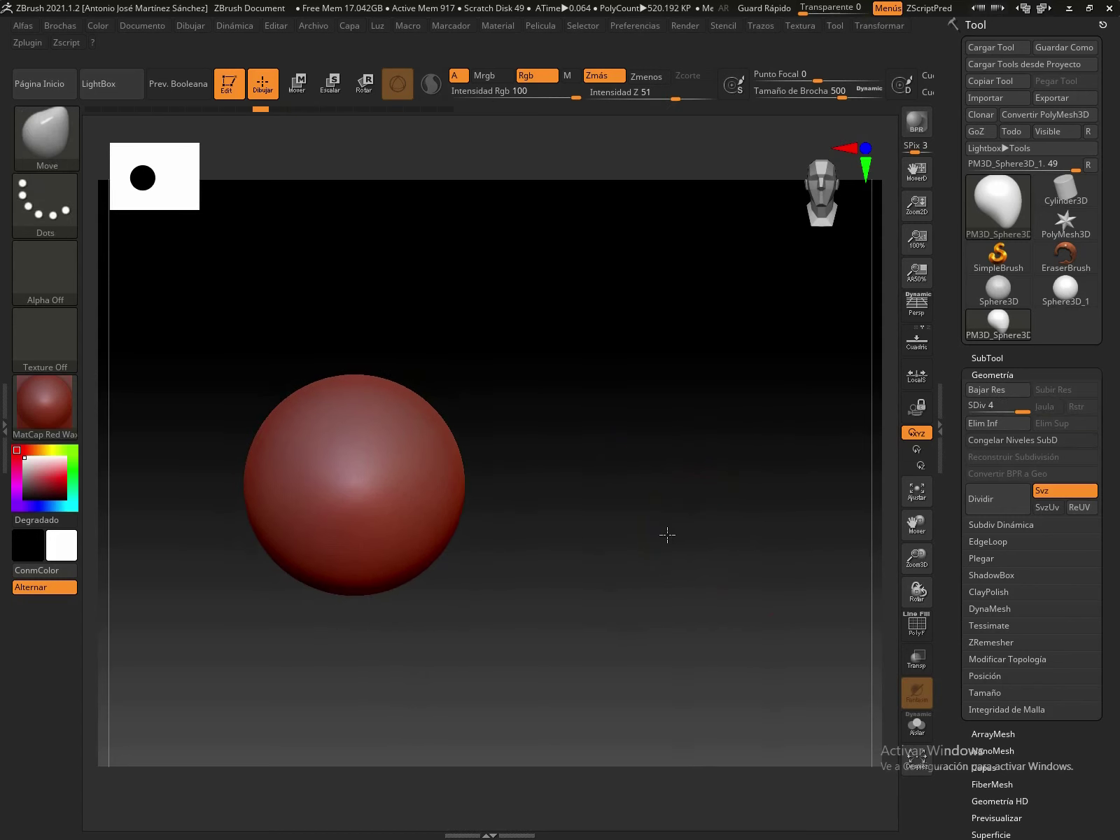
# Fit the sphere to the view, nudge it lower, and rotate it to look around.
pyautogui.moveTo(915, 560); pyautogui.dragTo(916, 578)
pyautogui.click(930, 507)
pyautogui.moveTo(917, 524); pyautogui.dragTo(913, 527)
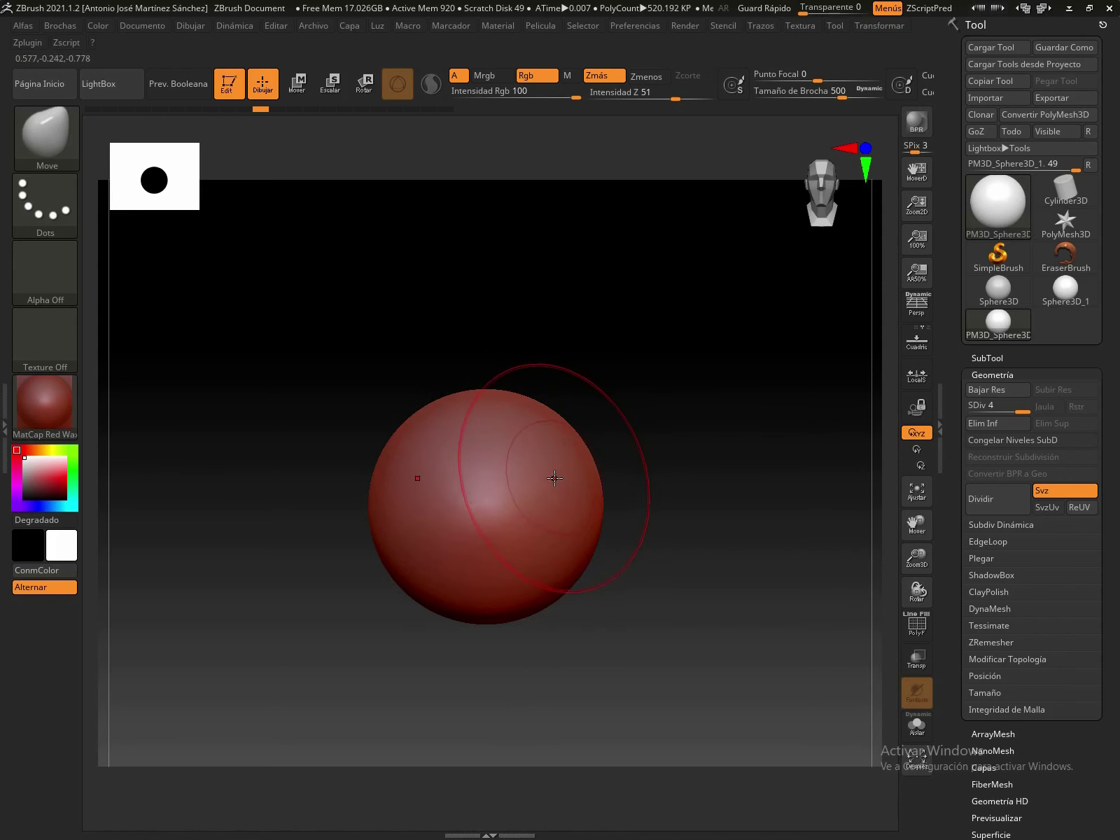
pyautogui.moveTo(487, 382); pyautogui.dragTo(480, 535)
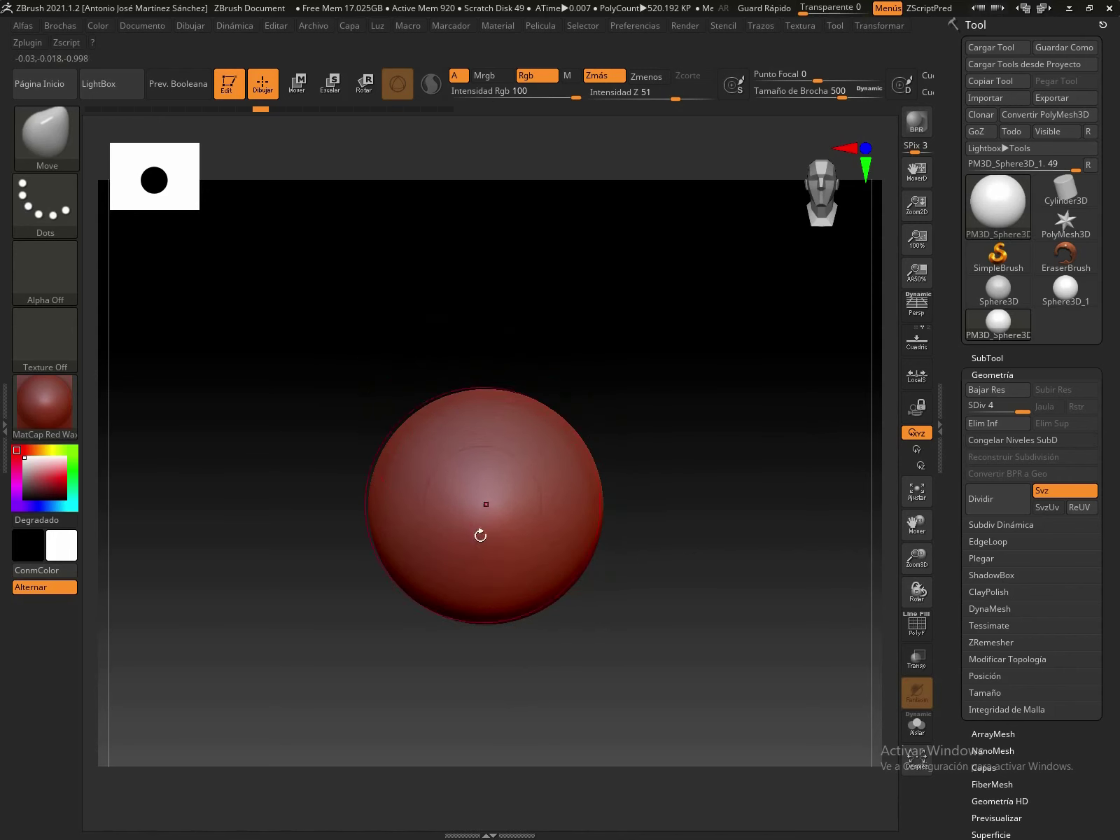
# Set Draw Size to 140, zoom the sphere to fill the canvas, and open the brush library.
pyautogui.moveTo(782, 201); pyautogui.dragTo(827, 203, button='right')
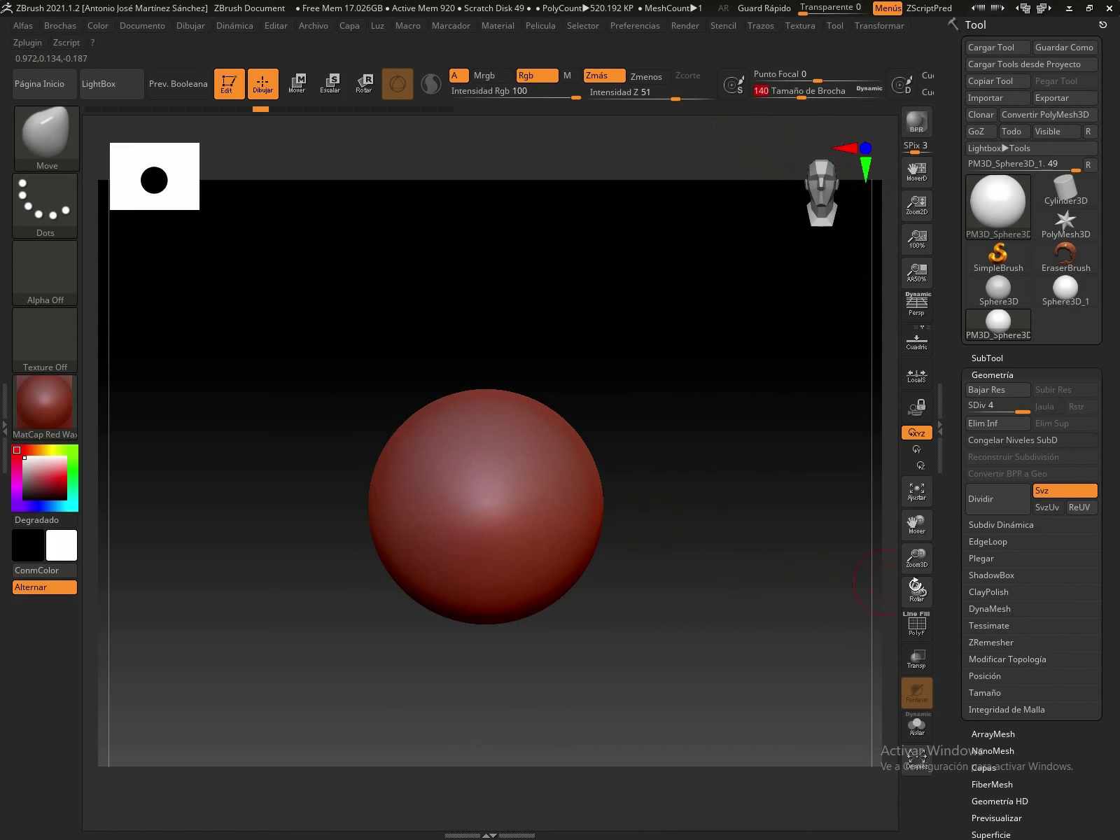
pyautogui.moveTo(916, 557); pyautogui.dragTo(913, 619)
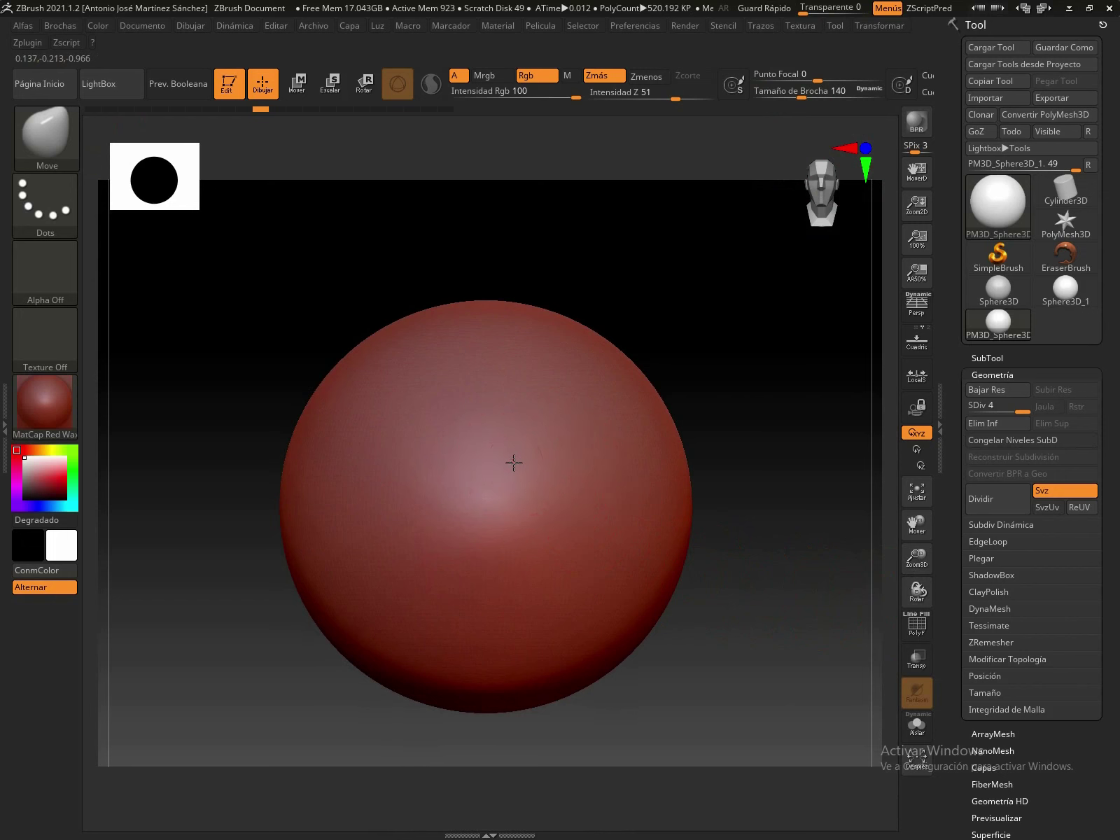
pyautogui.moveTo(514, 463); pyautogui.dragTo(490, 483)
pyautogui.hotkey('ctrl', 'z')
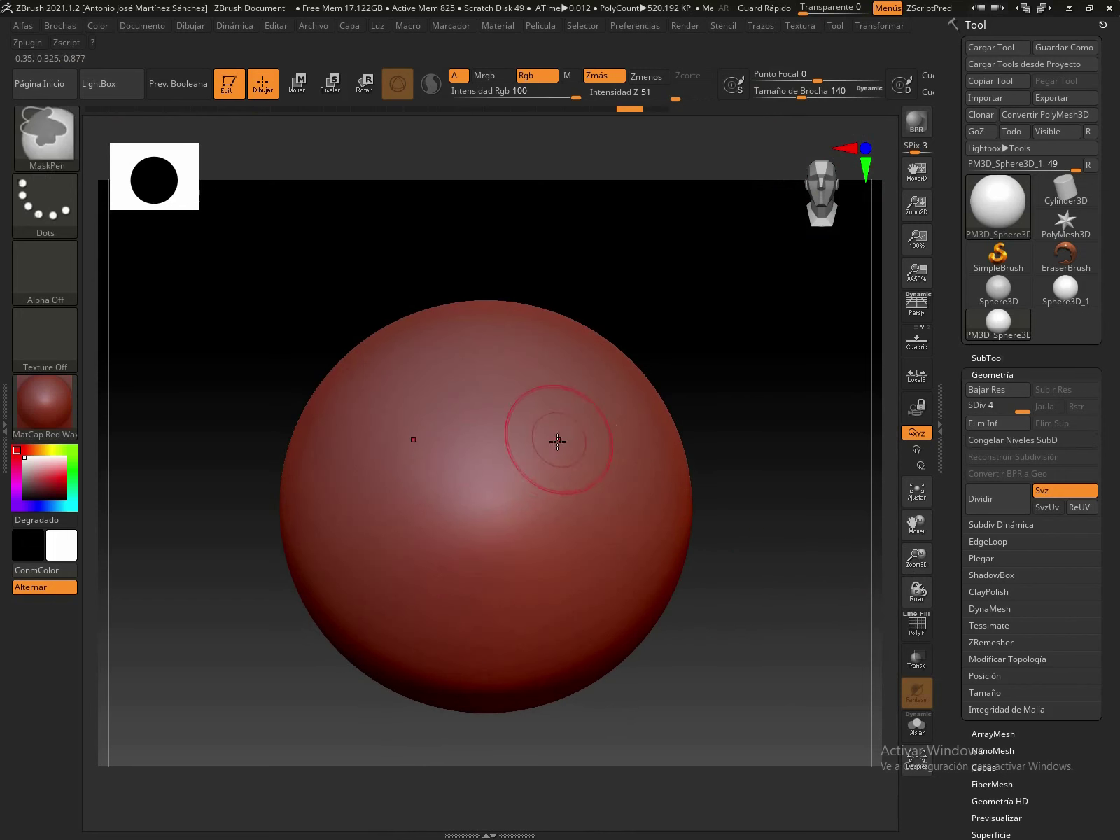
pyautogui.click(46, 137)
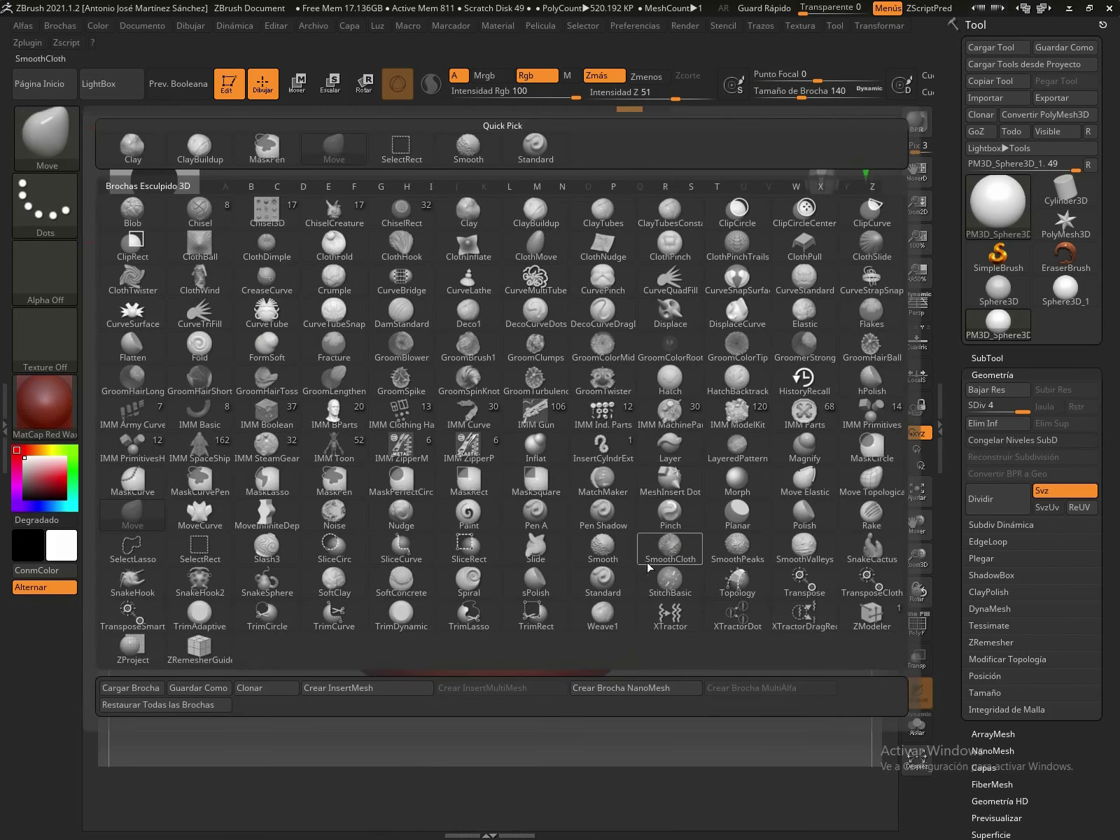
# With the Standard brush, sculpt mirrored eye sockets, curved brow ridges and cheek bulges, undoing the lower lobes.
pyautogui.click(609, 593)
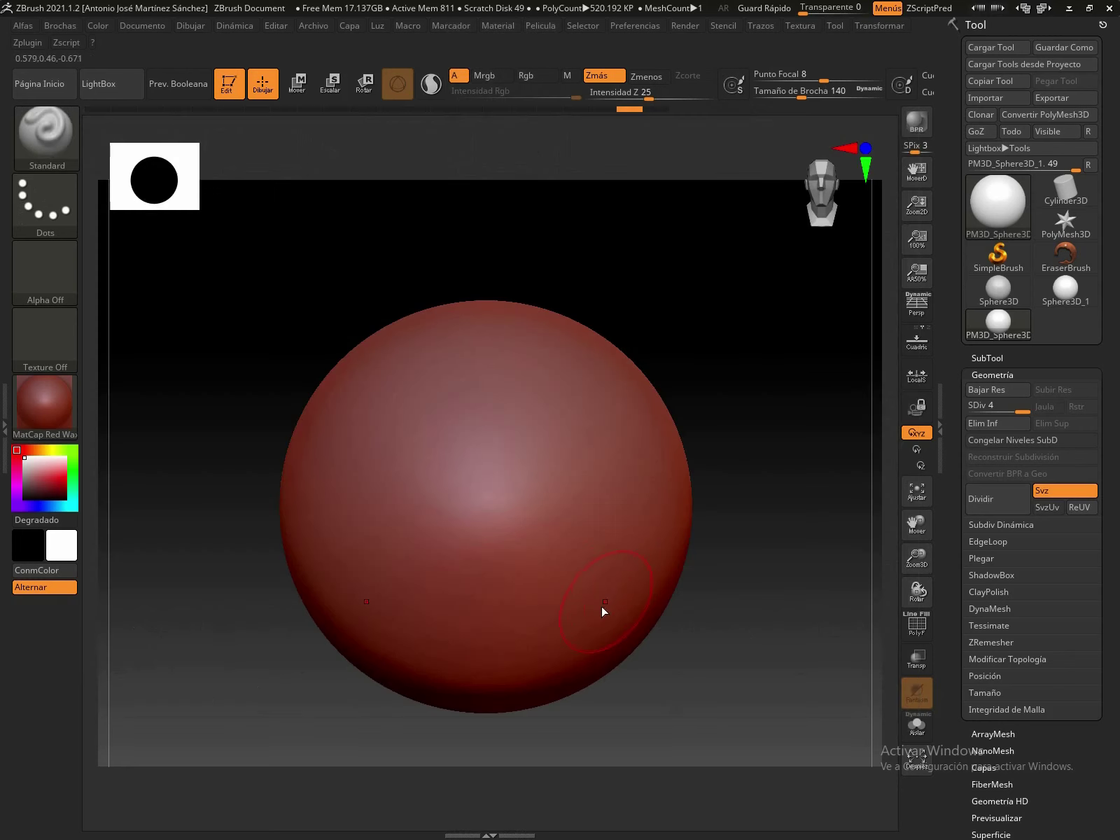
pyautogui.moveTo(557, 437); pyautogui.dragTo(520, 450)
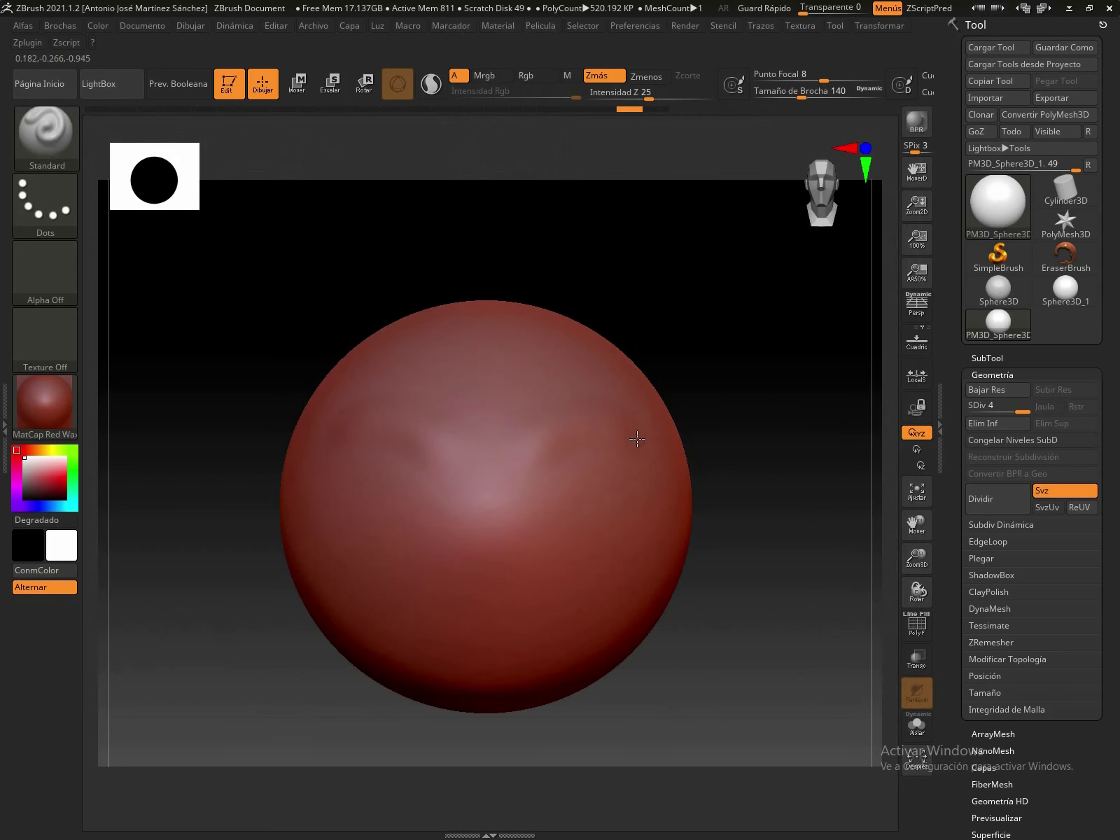
pyautogui.moveTo(624, 429)
pyautogui.mouseDown()
pyautogui.moveTo(518, 429)
pyautogui.moveTo(637, 460)
pyautogui.moveTo(629, 439)
pyautogui.mouseUp()
pyautogui.moveTo(532, 525)
pyautogui.mouseDown()
pyautogui.moveTo(602, 553)
pyautogui.moveTo(535, 546)
pyautogui.mouseUp()
pyautogui.moveTo(703, 567)
pyautogui.mouseDown()
pyautogui.moveTo(810, 540)
pyautogui.moveTo(695, 545)
pyautogui.mouseUp()
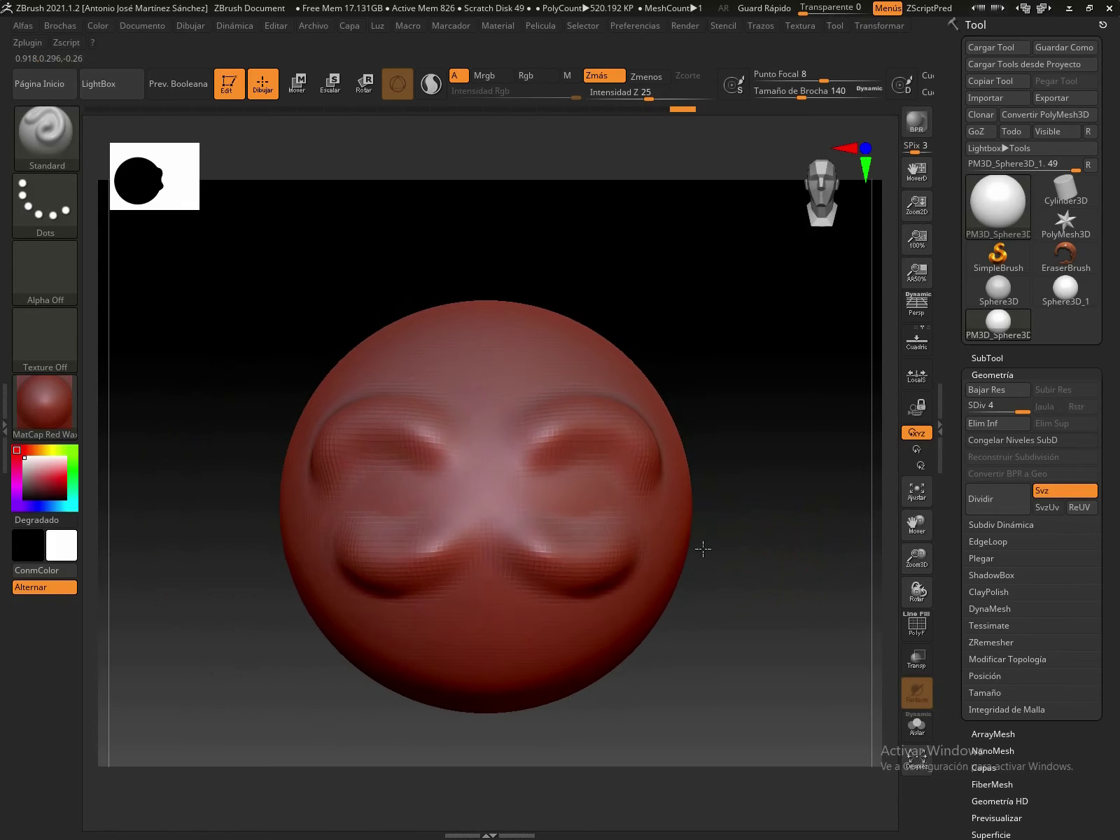
pyautogui.moveTo(398, 623)
pyautogui.mouseDown()
pyautogui.moveTo(450, 608)
pyautogui.moveTo(430, 630)
pyautogui.moveTo(414, 629)
pyautogui.moveTo(431, 650)
pyautogui.mouseUp()
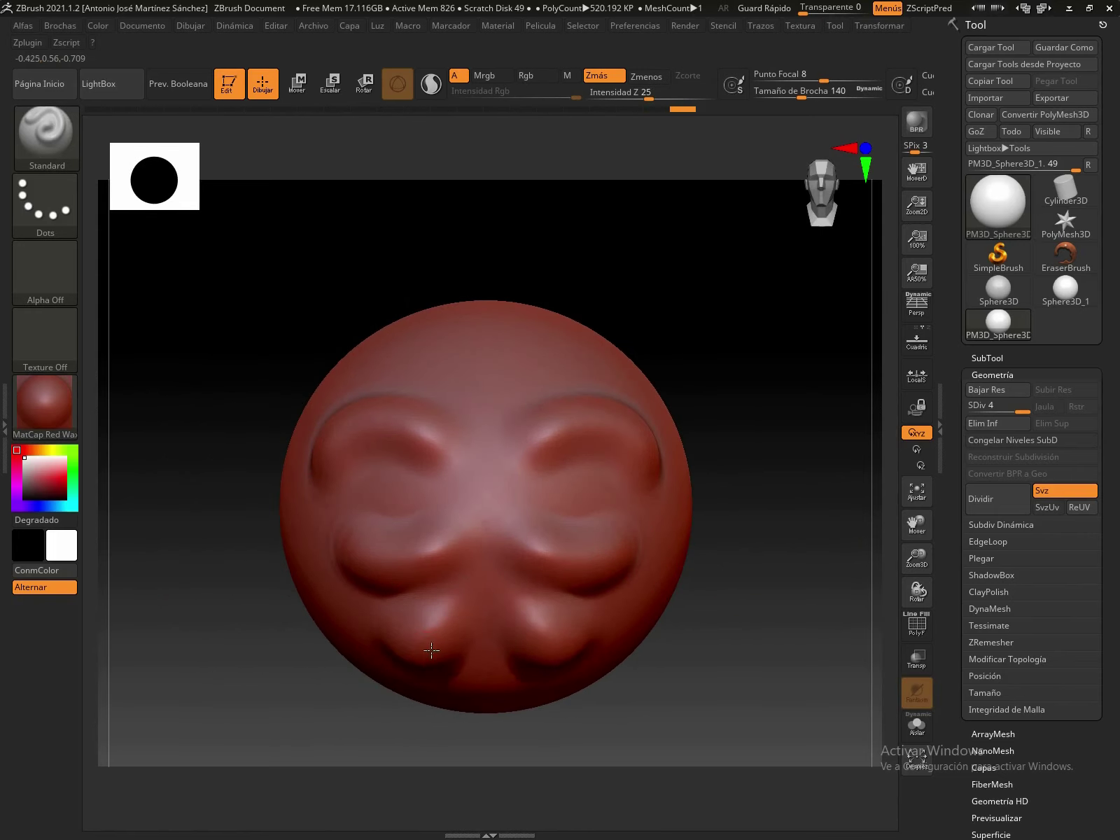
pyautogui.hotkey('ctrl', 'z')
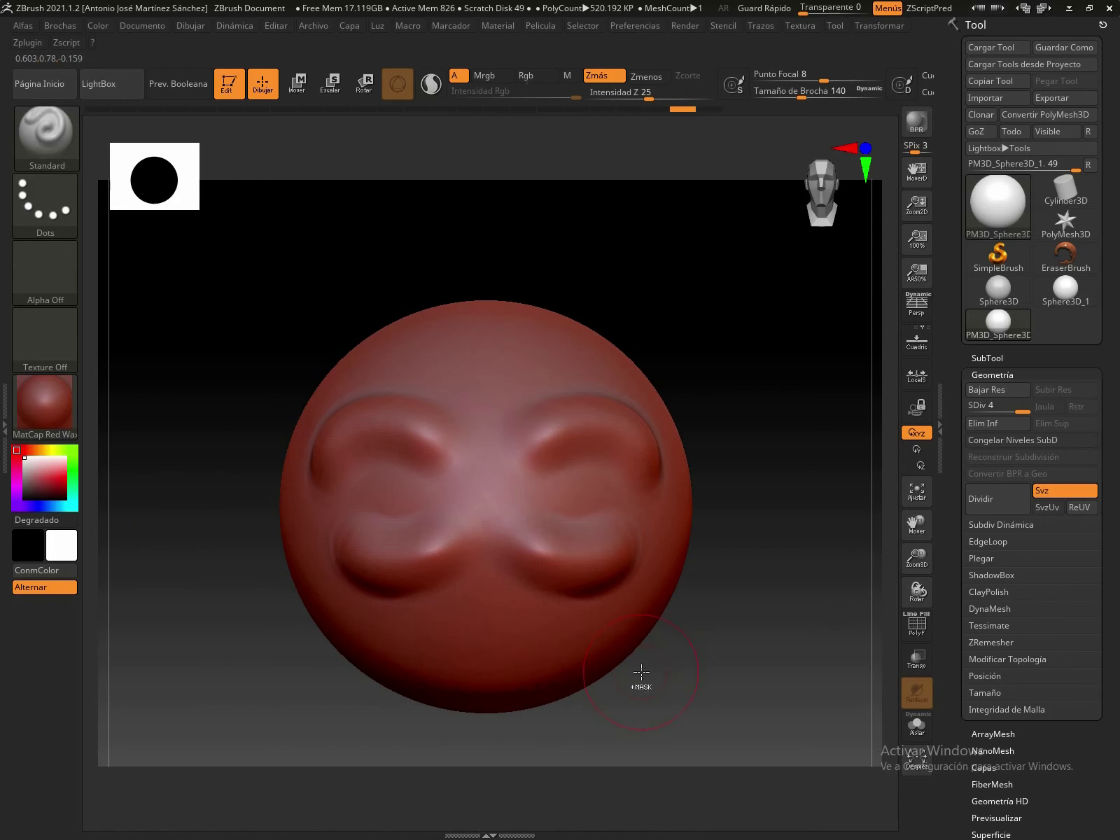
# Undo the cheek bulges, then try mirrored whisker grooves on the lower sphere at a smaller size.
pyautogui.hotkey('ctrl', 'z')
pyautogui.moveTo(802, 91); pyautogui.dragTo(778, 98)
pyautogui.moveTo(448, 522)
pyautogui.mouseDown()
pyautogui.moveTo(373, 554)
pyautogui.moveTo(383, 593)
pyautogui.mouseUp()
pyautogui.moveTo(444, 654); pyautogui.dragTo(481, 659)
# Undo the whisker strokes, return to a front view, and zoom out.
pyautogui.moveTo(717, 568)
pyautogui.mouseDown()
pyautogui.moveTo(788, 555)
pyautogui.moveTo(754, 566)
pyautogui.mouseUp()
pyautogui.hotkey('ctrl', 'z')
pyautogui.hotkey('ctrl', 'z')
pyautogui.hotkey('ctrl', 'z')
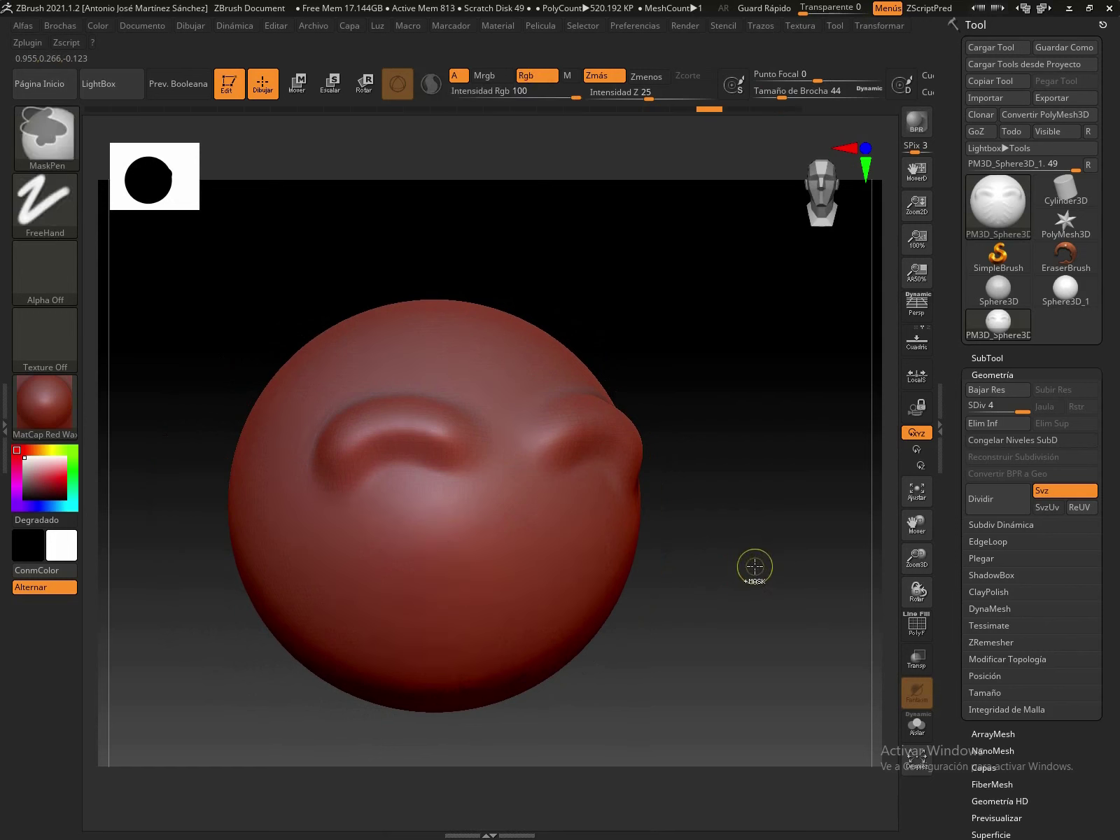
pyautogui.hotkey('ctrl', 'z')
pyautogui.keyDown('shift'); pyautogui.moveTo(755, 566); pyautogui.dragTo(755, 568); pyautogui.keyUp('shift')
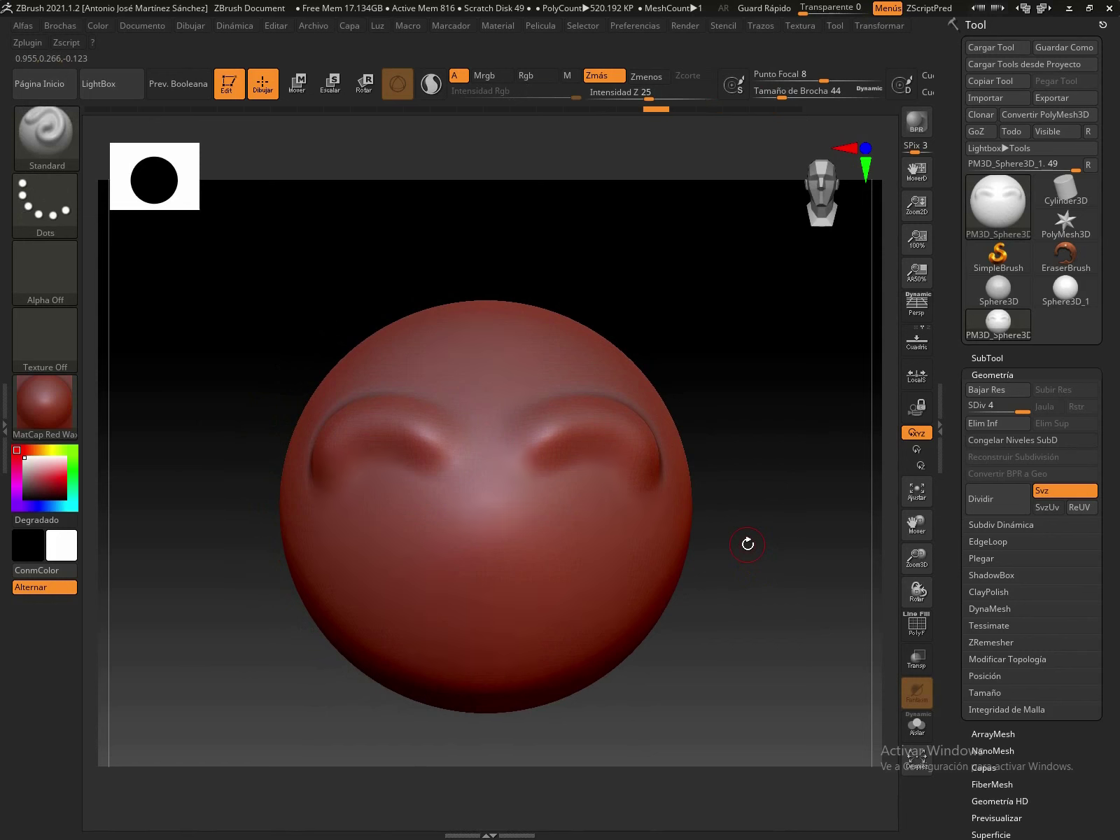
pyautogui.moveTo(917, 560)
pyautogui.mouseDown()
pyautogui.moveTo(916, 522)
pyautogui.moveTo(882, 511)
pyautogui.mouseUp()
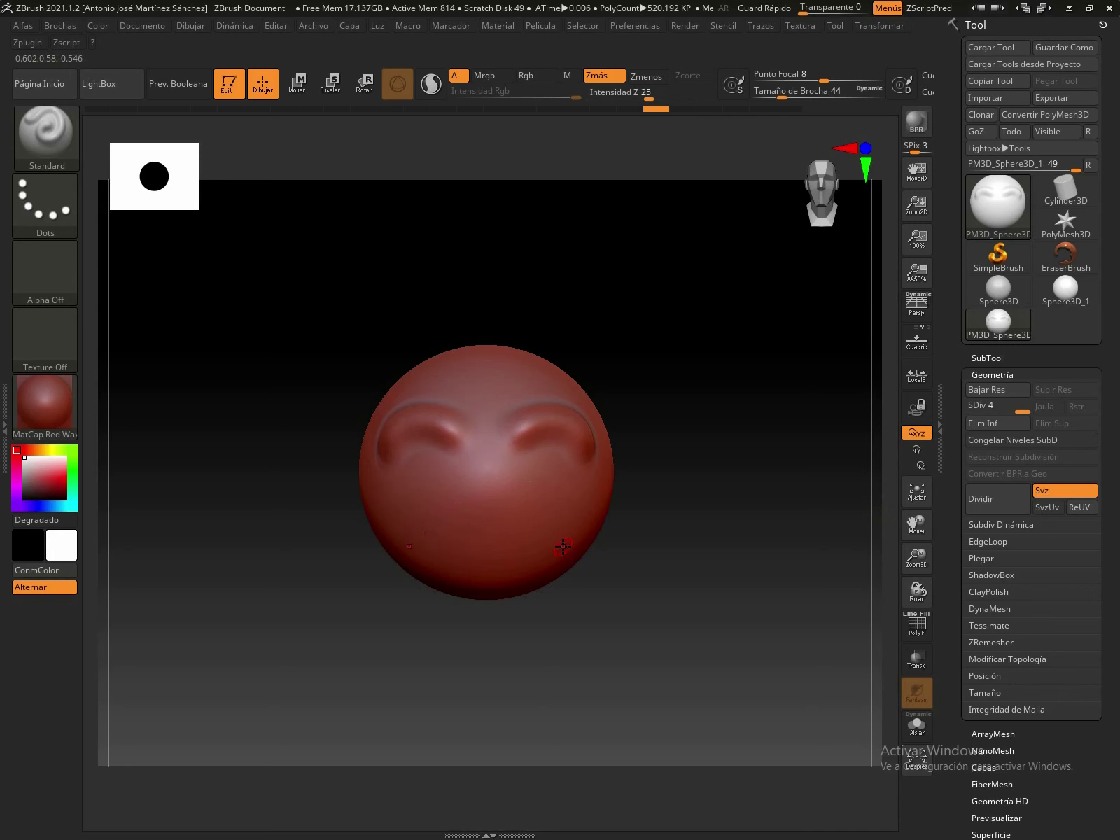
# Sculpt a trial nose with nostrils and mirrored diagonal lines down the cheeks.
pyautogui.moveTo(469, 479)
pyautogui.mouseDown()
pyautogui.moveTo(452, 528)
pyautogui.moveTo(490, 571)
pyautogui.mouseUp()
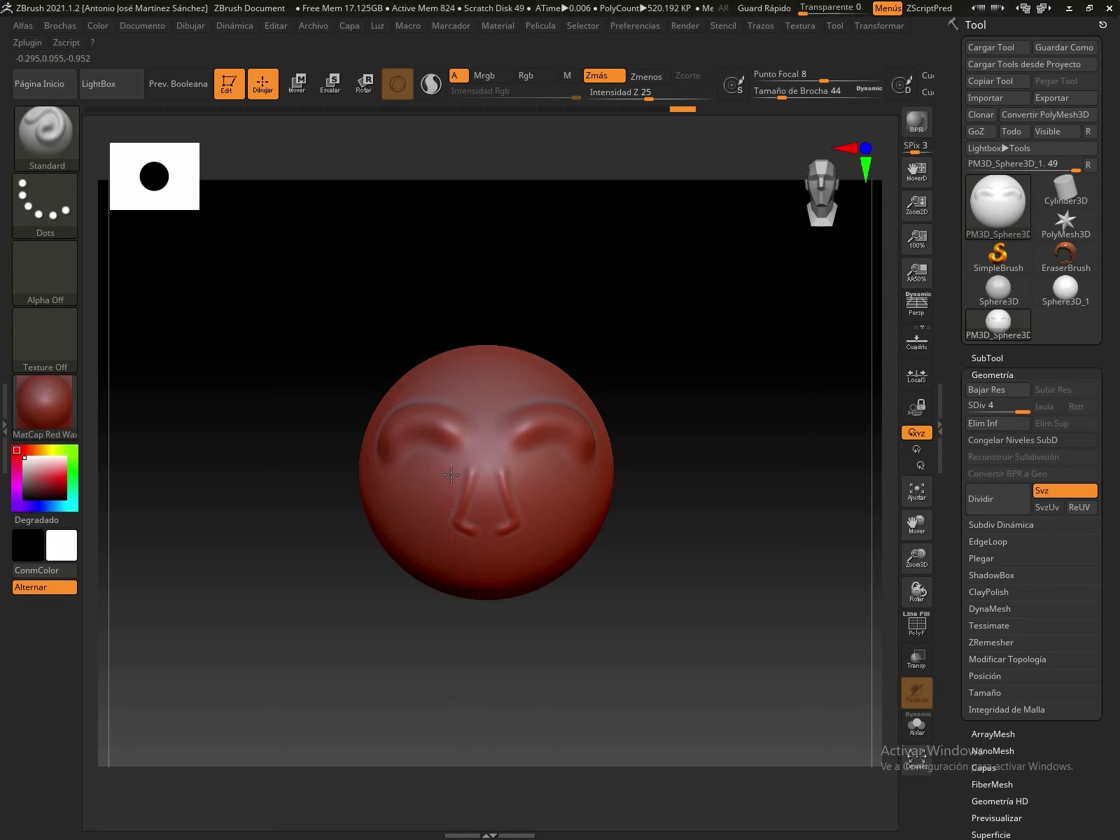
pyautogui.moveTo(427, 535); pyautogui.dragTo(450, 553)
pyautogui.moveTo(425, 479)
pyautogui.mouseDown()
pyautogui.moveTo(408, 527)
pyautogui.moveTo(441, 581)
pyautogui.mouseUp()
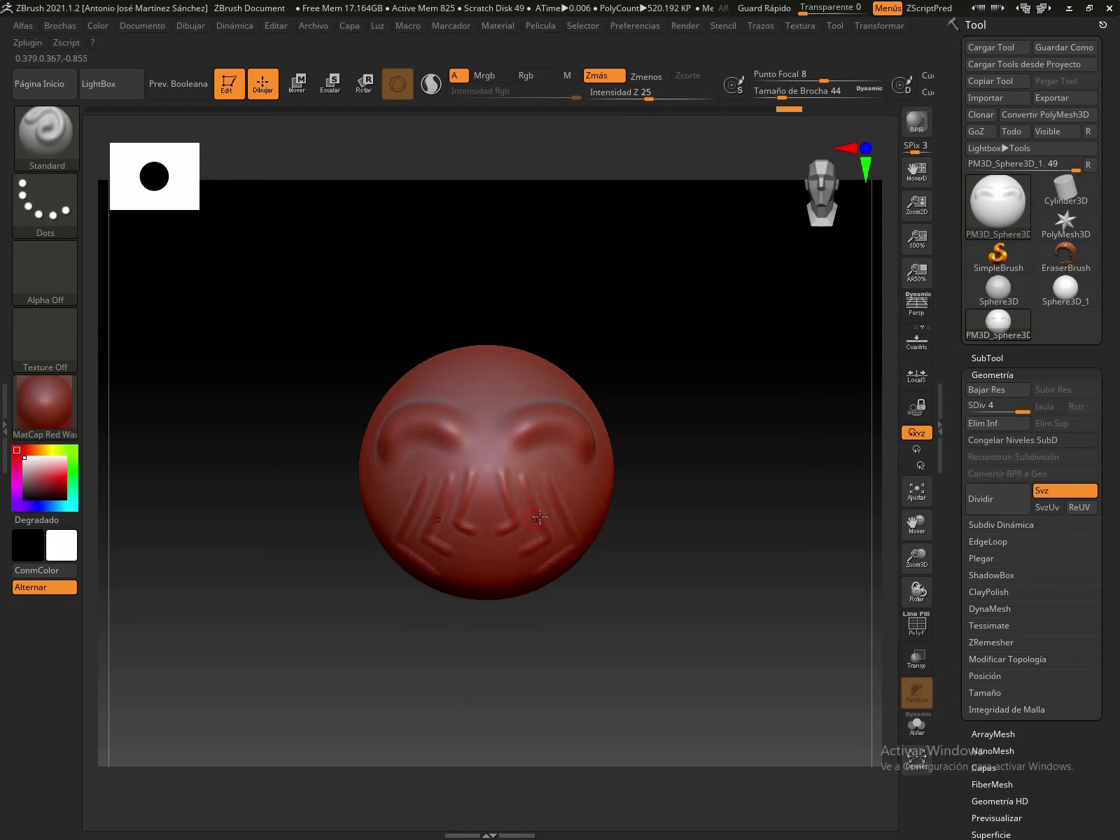
pyautogui.moveTo(531, 495); pyautogui.dragTo(544, 513)
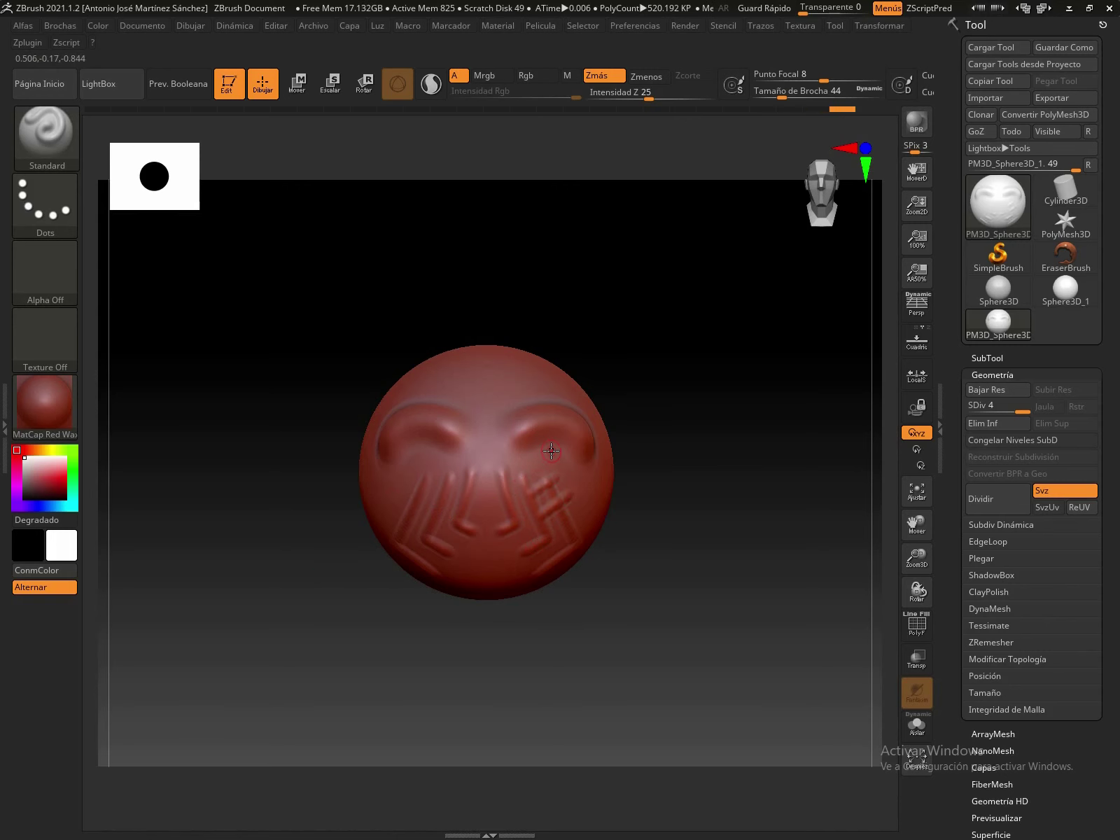
# Undo the nose and lower-face strokes, orbit to the side, and open the brush library.
pyautogui.press('ctrl')
pyautogui.hotkey('ctrl', 'z')
pyautogui.hotkey('ctrl', 'z')
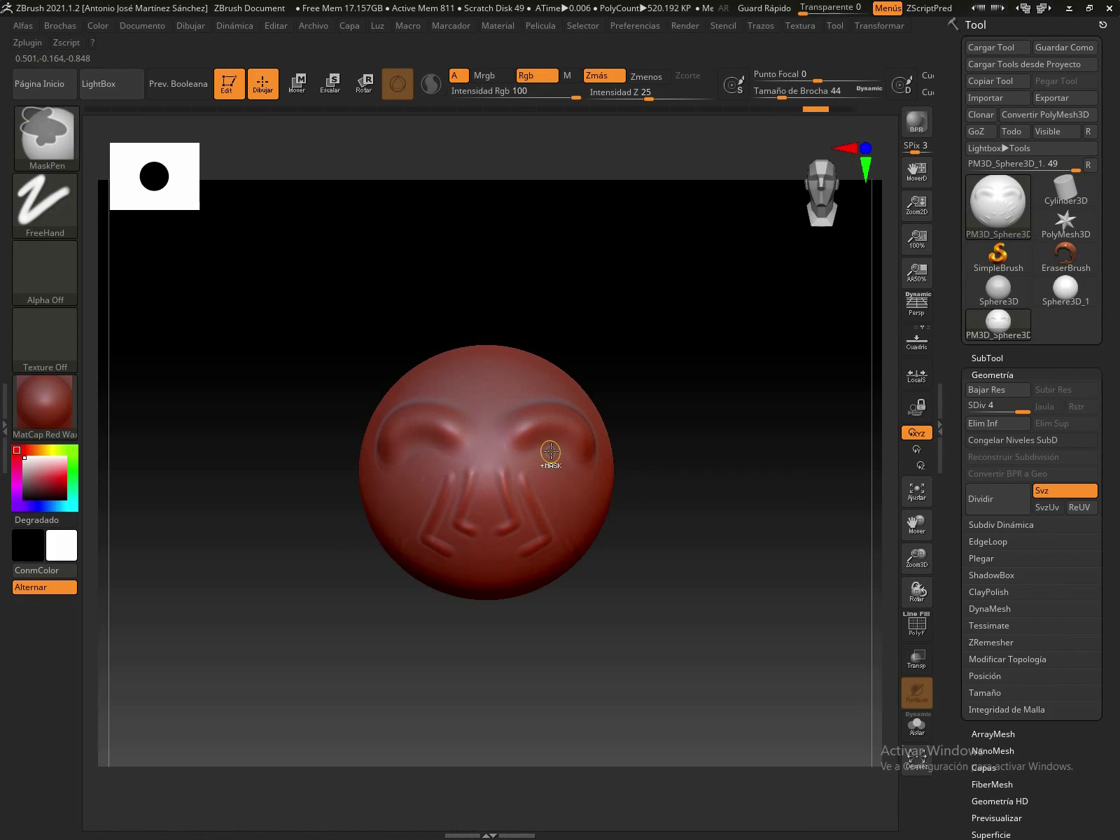
pyautogui.hotkey('ctrl', 'z')
pyautogui.hotkey('ctrl', 'z')
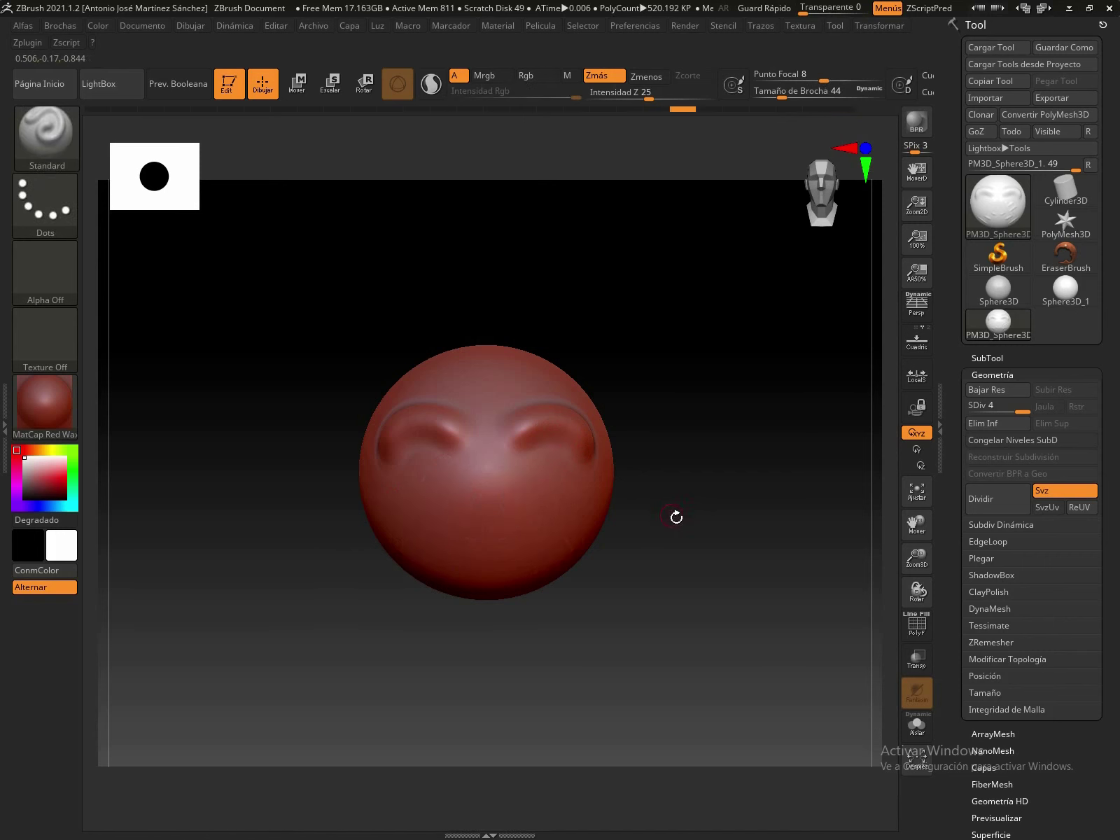
pyautogui.moveTo(676, 517); pyautogui.dragTo(733, 510)
pyautogui.click(70, 139)
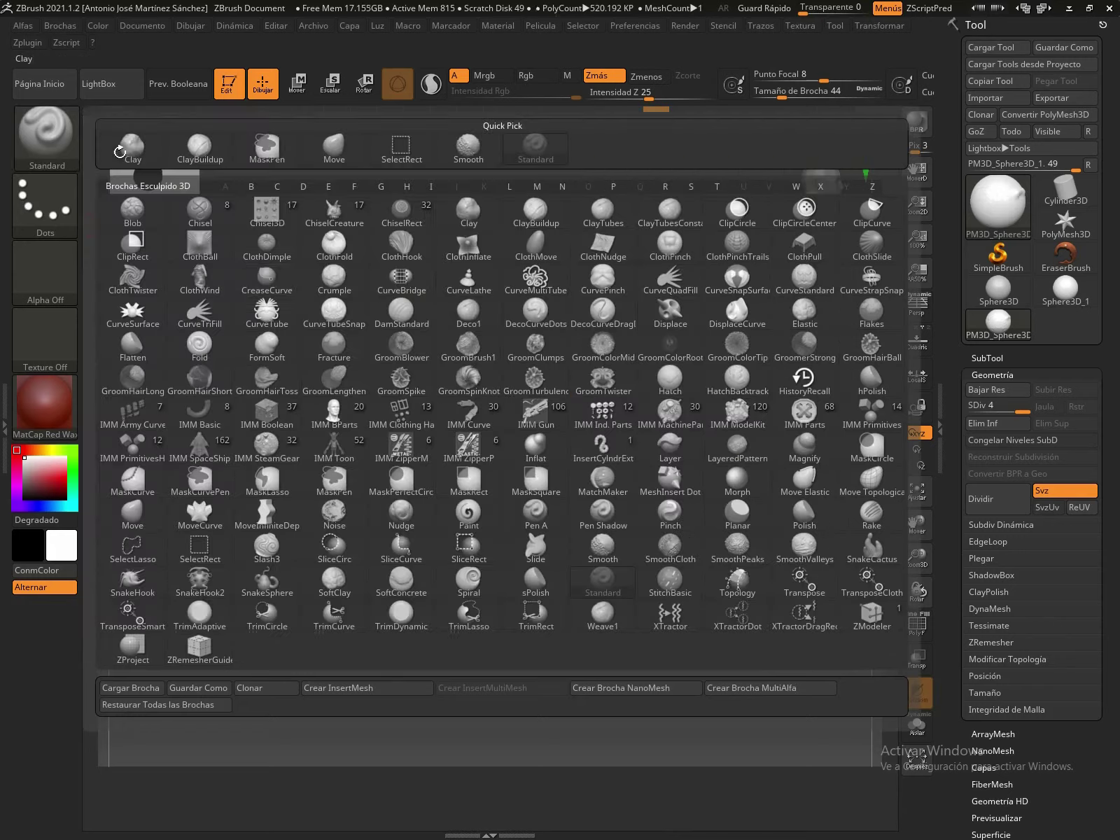
# Switch to the Move brush at Draw Size 286 and drop the mesh to SDiv 1.
pyautogui.click(133, 546)
pyautogui.moveTo(787, 93); pyautogui.dragTo(824, 93)
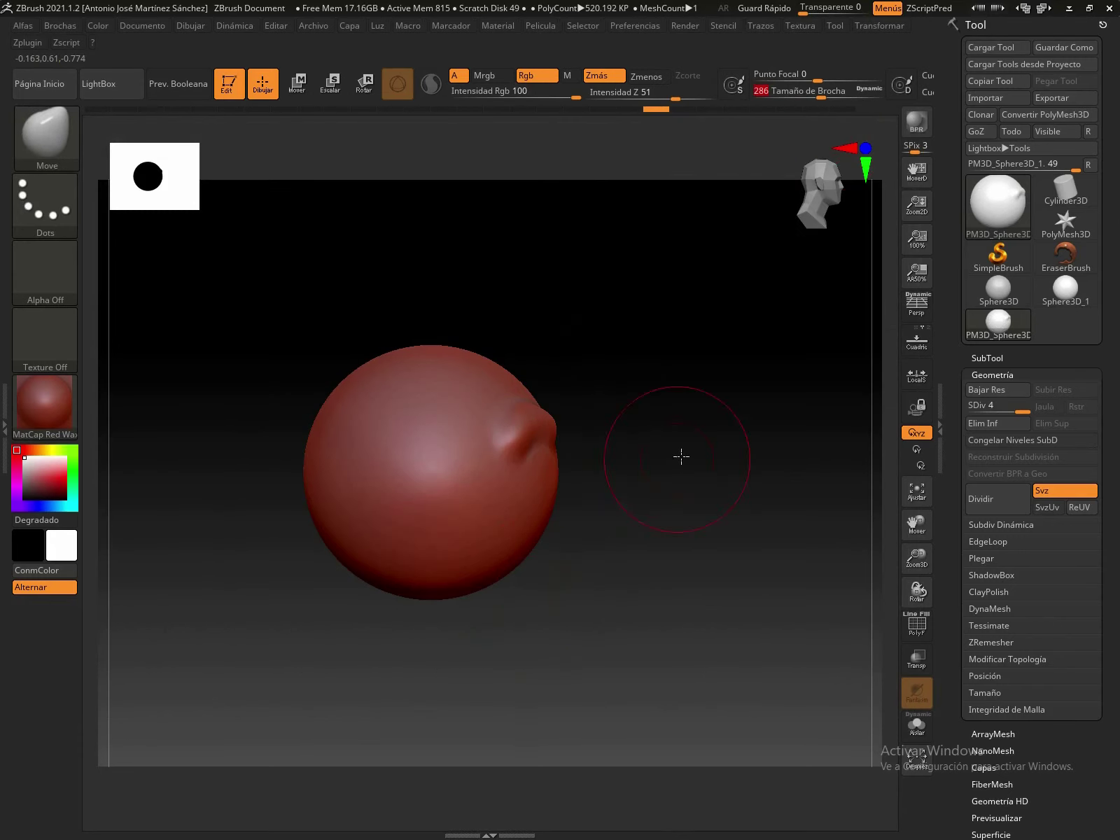
pyautogui.moveTo(667, 465); pyautogui.dragTo(772, 437)
pyautogui.moveTo(970, 412); pyautogui.dragTo(968, 413)
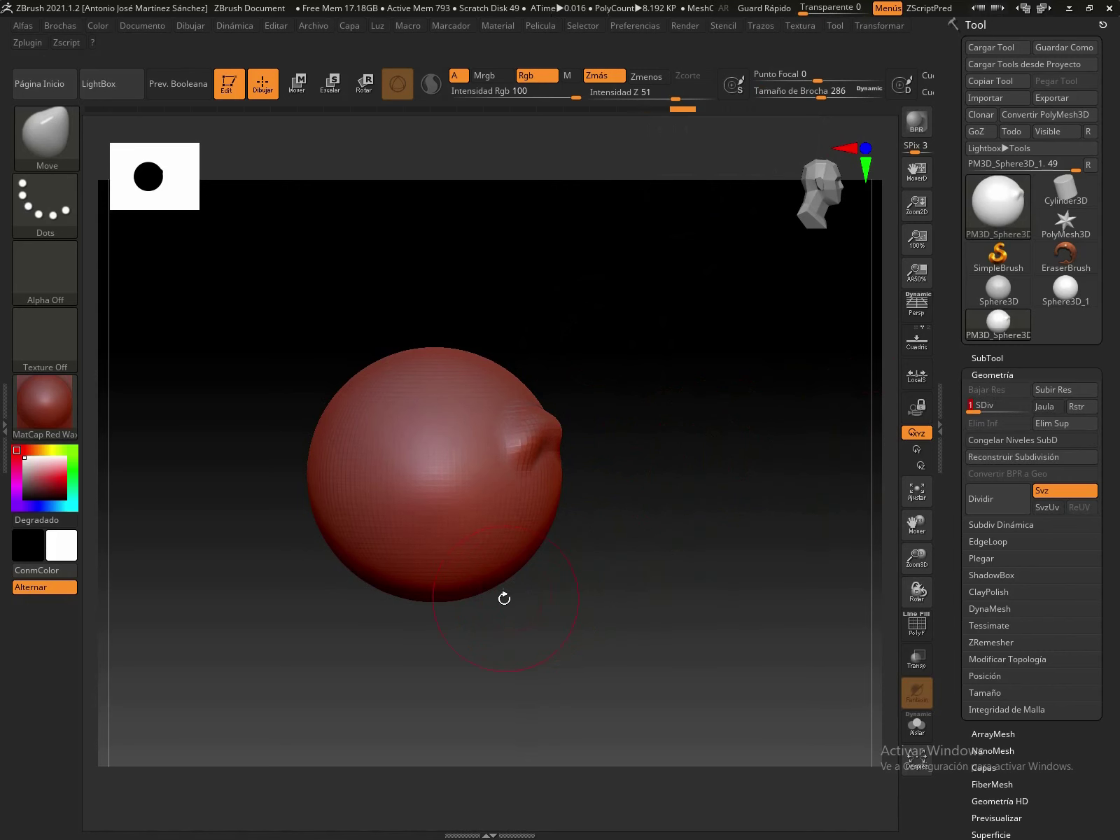
# Pull the sphere's lower side down into a pointed chin, then view it in profile.
pyautogui.moveTo(505, 586); pyautogui.dragTo(551, 624)
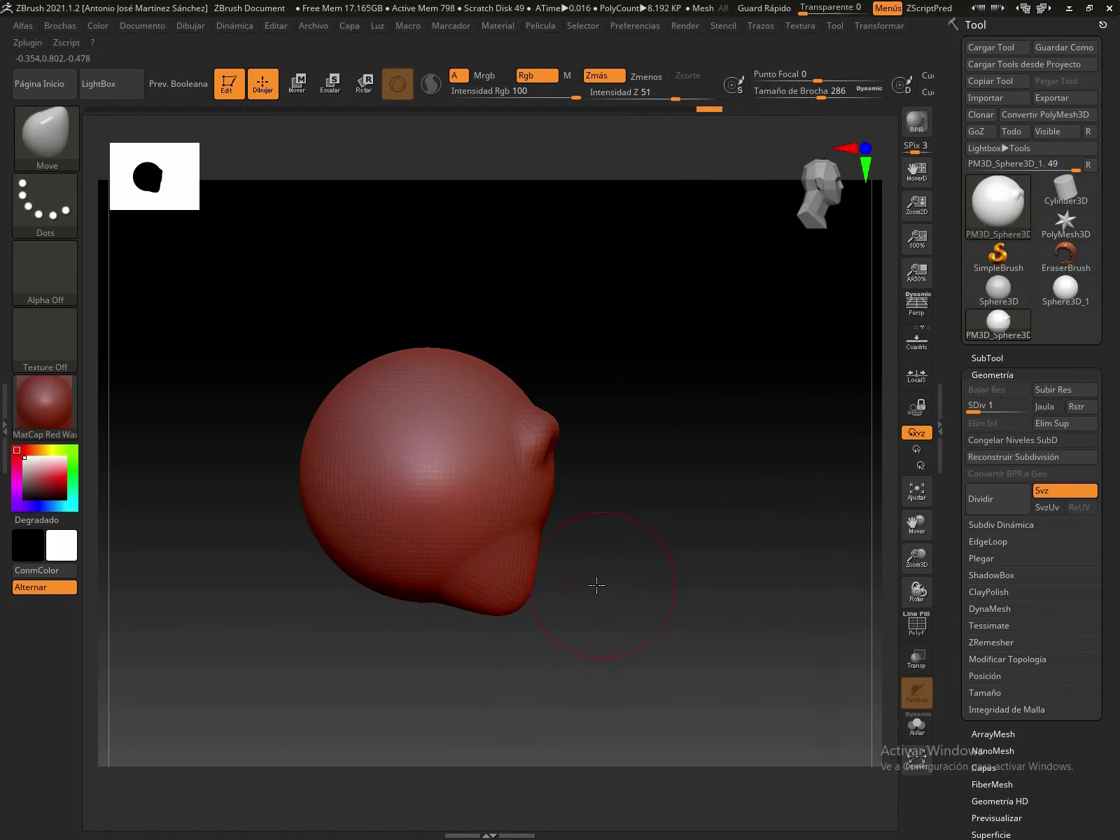
pyautogui.moveTo(583, 574)
pyautogui.mouseDown()
pyautogui.moveTo(566, 590)
pyautogui.moveTo(583, 578)
pyautogui.moveTo(606, 598)
pyautogui.mouseUp()
pyautogui.hotkey('ctrl', 'z')
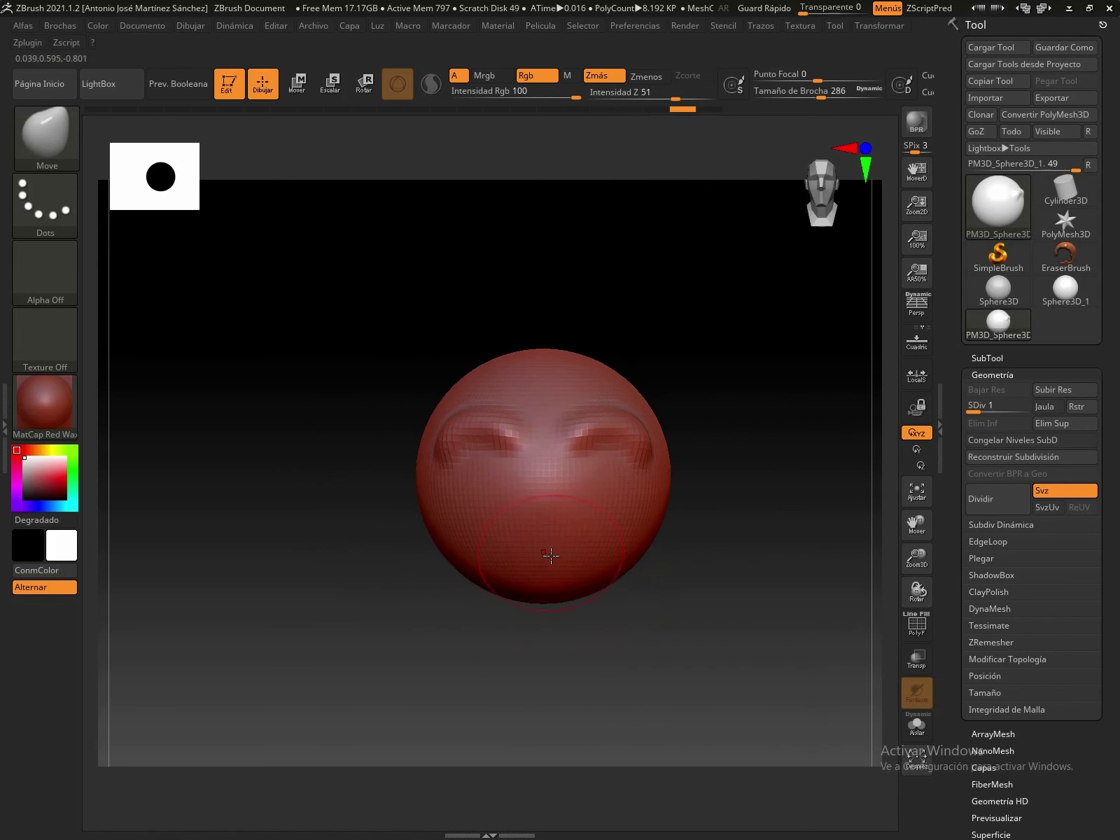
pyautogui.moveTo(501, 586); pyautogui.dragTo(521, 662)
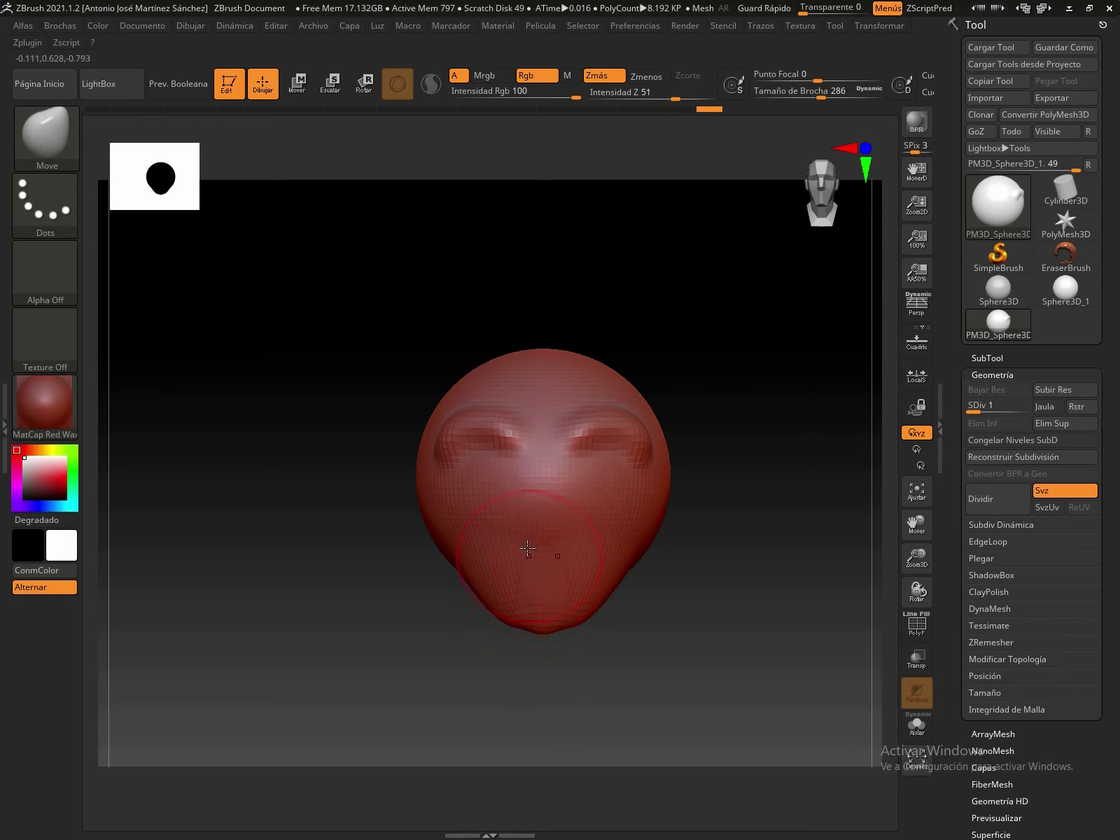
pyautogui.moveTo(693, 622); pyautogui.dragTo(750, 605)
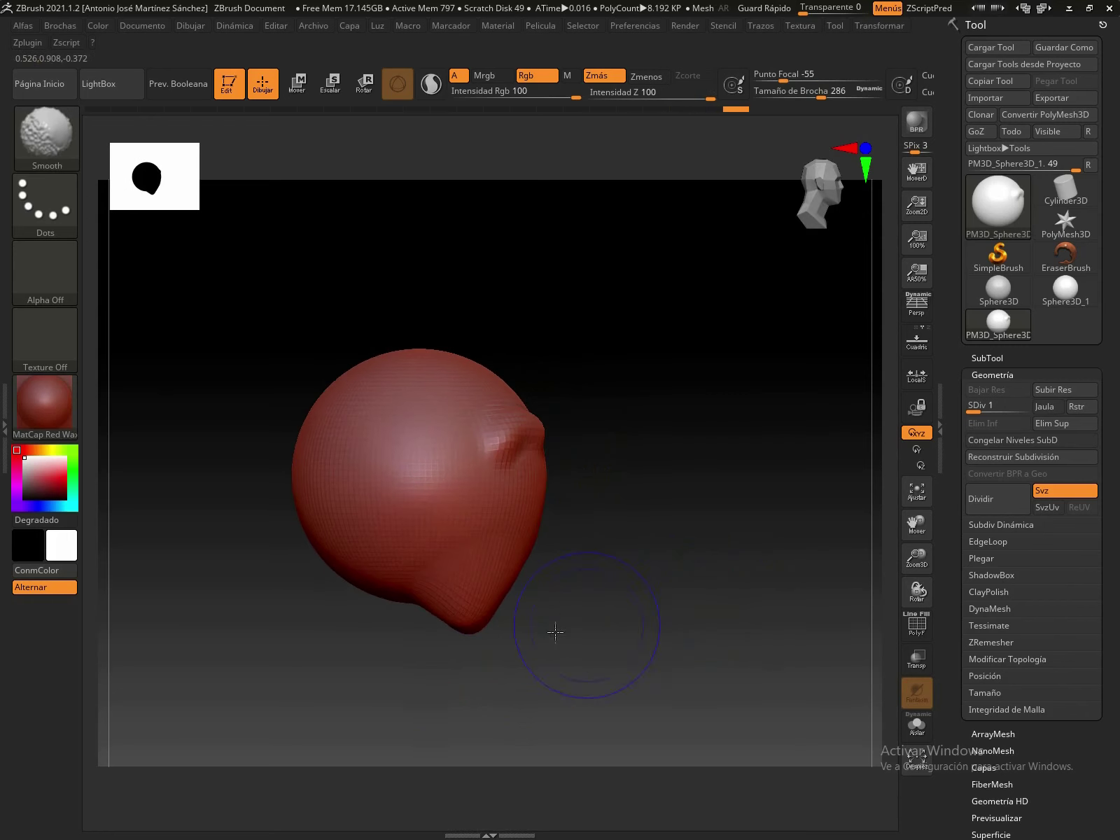
# Soften the chin tip, stretch it down and forward into a jaw, and Shift-smooth the jaw contour.
pyautogui.keyDown('shift'); pyautogui.moveTo(492, 625); pyautogui.dragTo(462, 622); pyautogui.keyUp('shift')
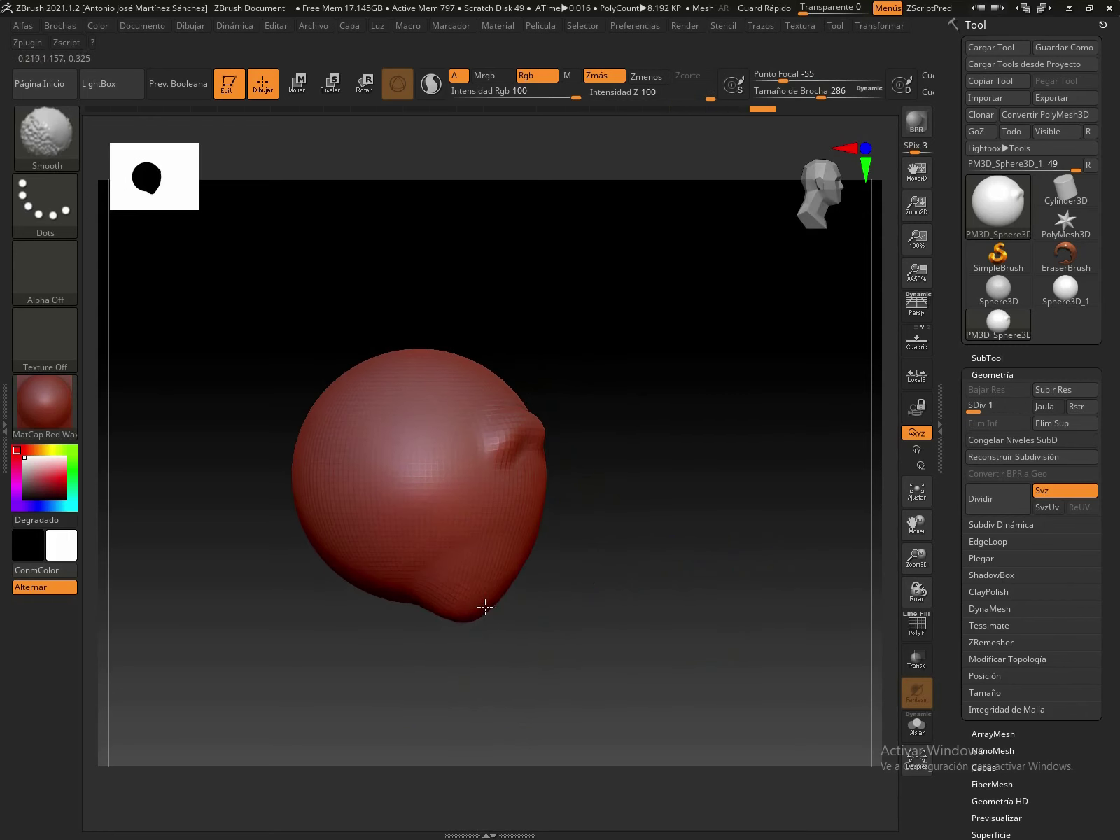
pyautogui.keyDown('shift'); pyautogui.moveTo(454, 541); pyautogui.dragTo(528, 625); pyautogui.keyUp('shift')
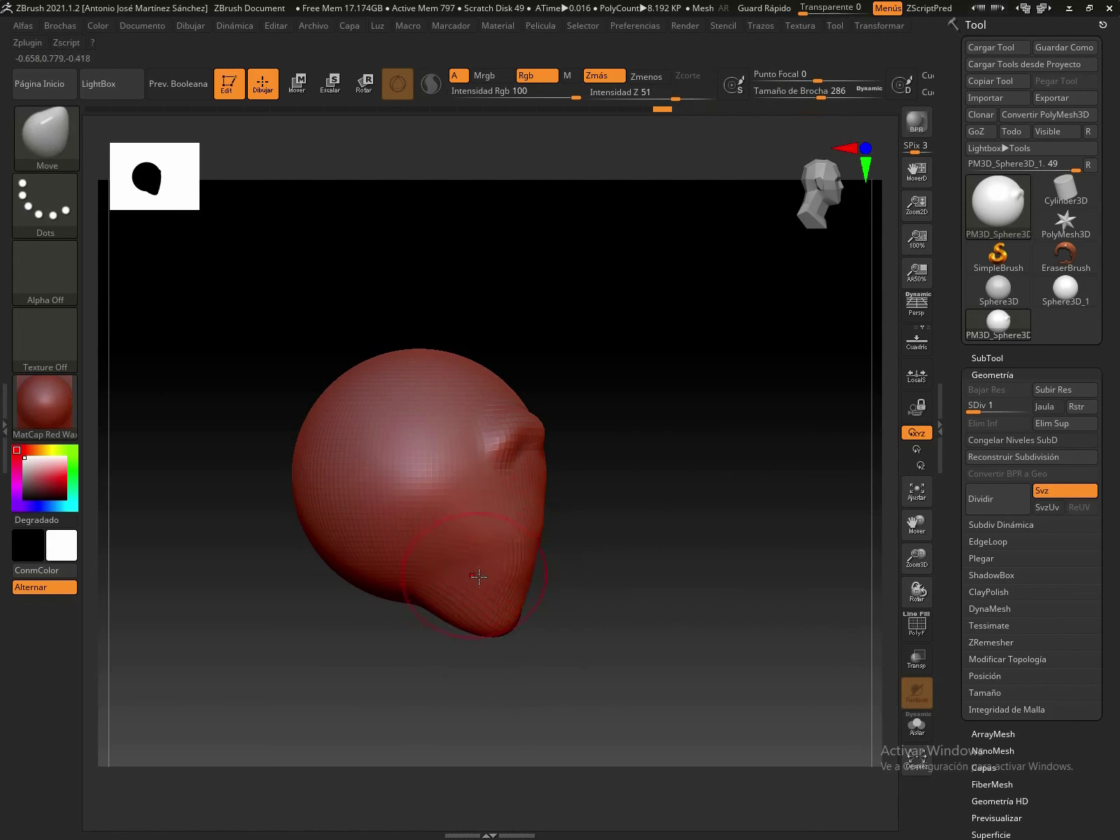
pyautogui.press('shift')
pyautogui.keyDown('shift'); pyautogui.moveTo(369, 590); pyautogui.dragTo(412, 551); pyautogui.keyUp('shift')
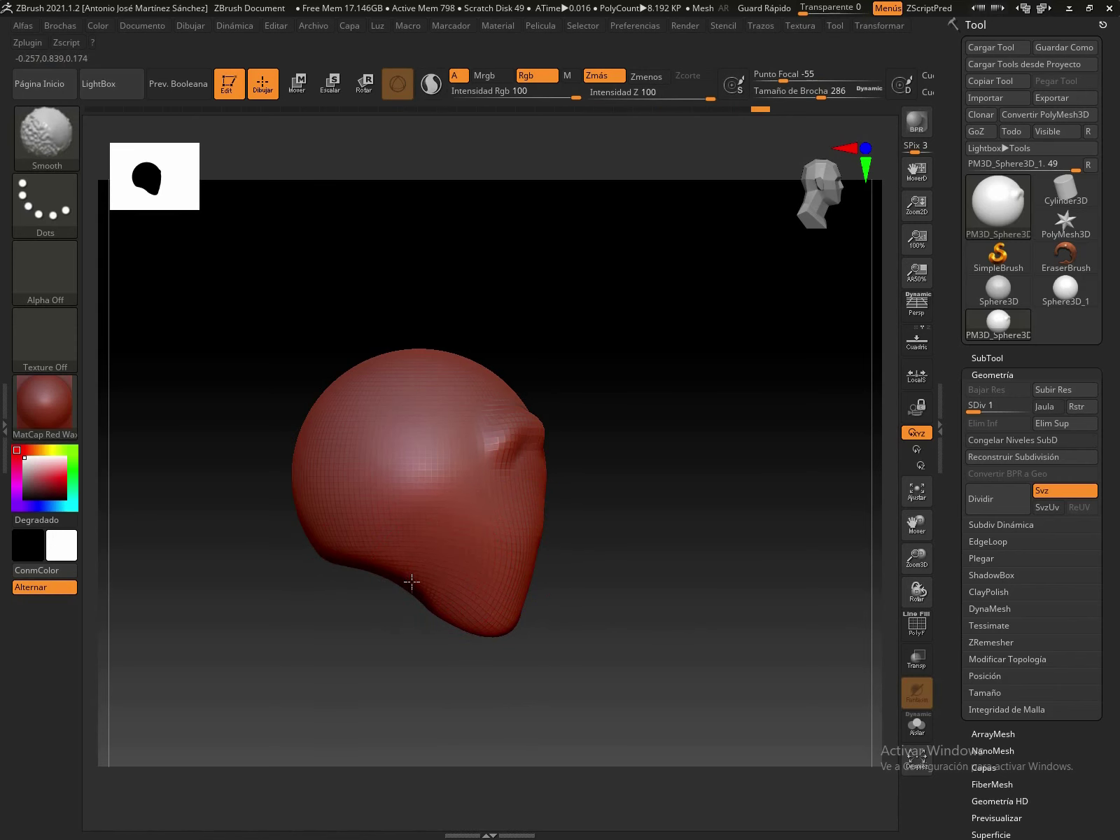
pyautogui.moveTo(434, 595); pyautogui.dragTo(373, 559)
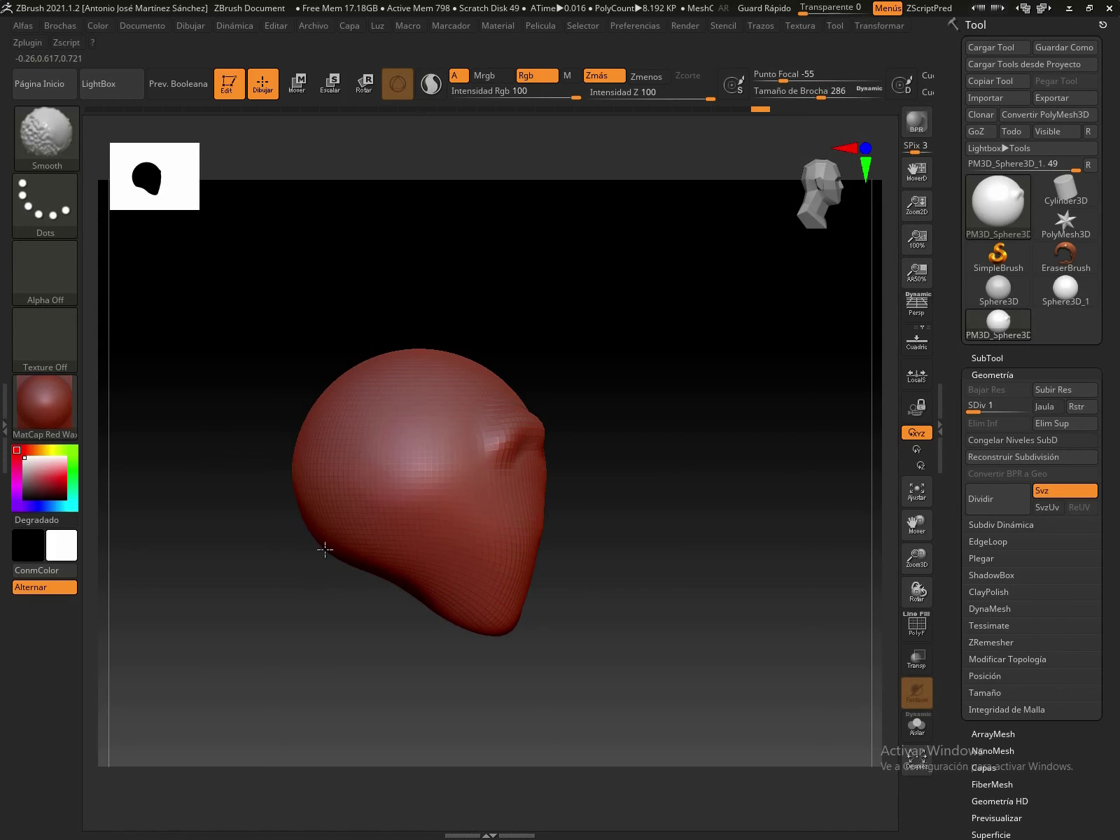
pyautogui.moveTo(615, 580)
pyautogui.mouseDown()
pyautogui.moveTo(361, 518)
pyautogui.moveTo(396, 436)
pyautogui.mouseUp()
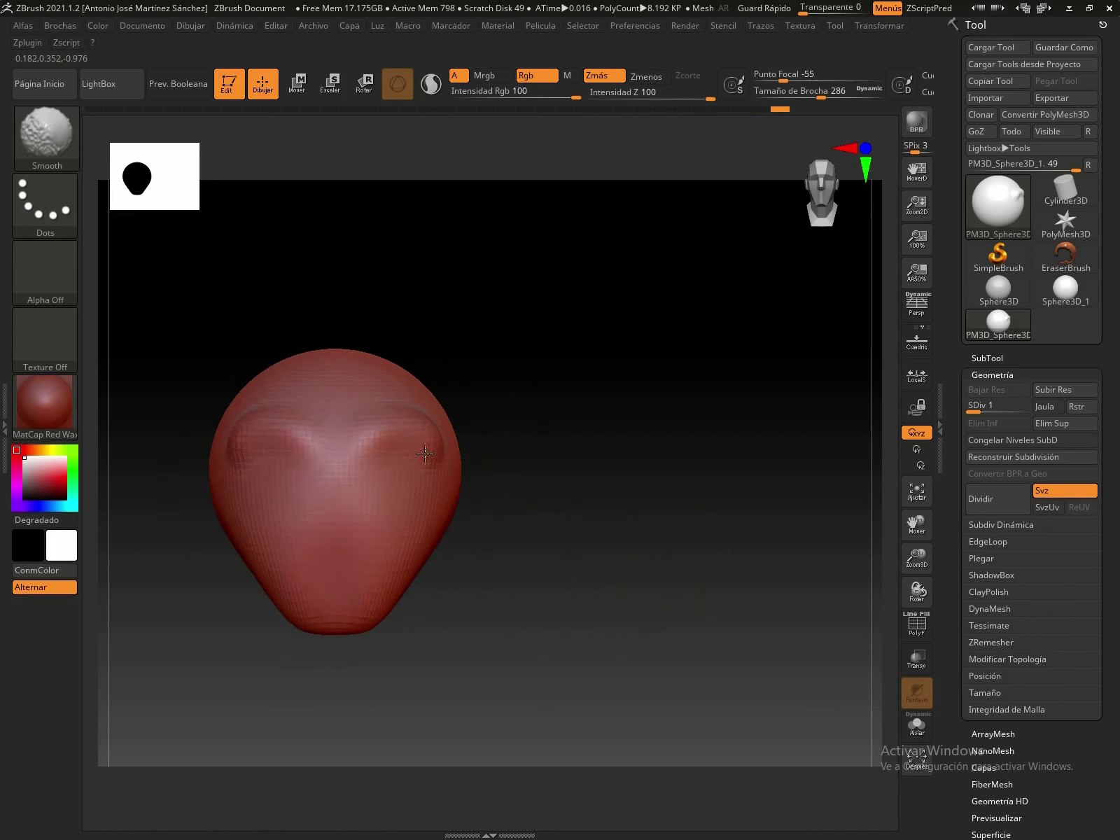
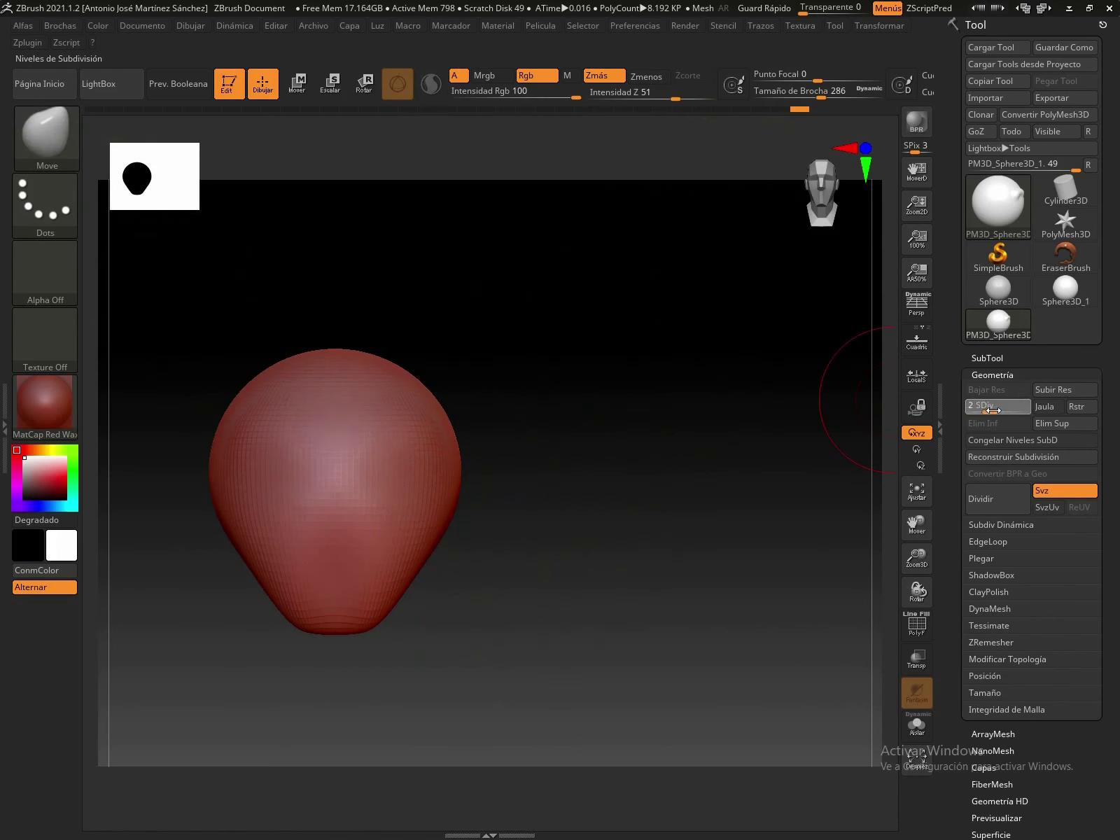
# Subdivide the head to level 3 and select the Standard brush at Draw Size 83.
pyautogui.moveTo(1005, 412); pyautogui.dragTo(1007, 412)
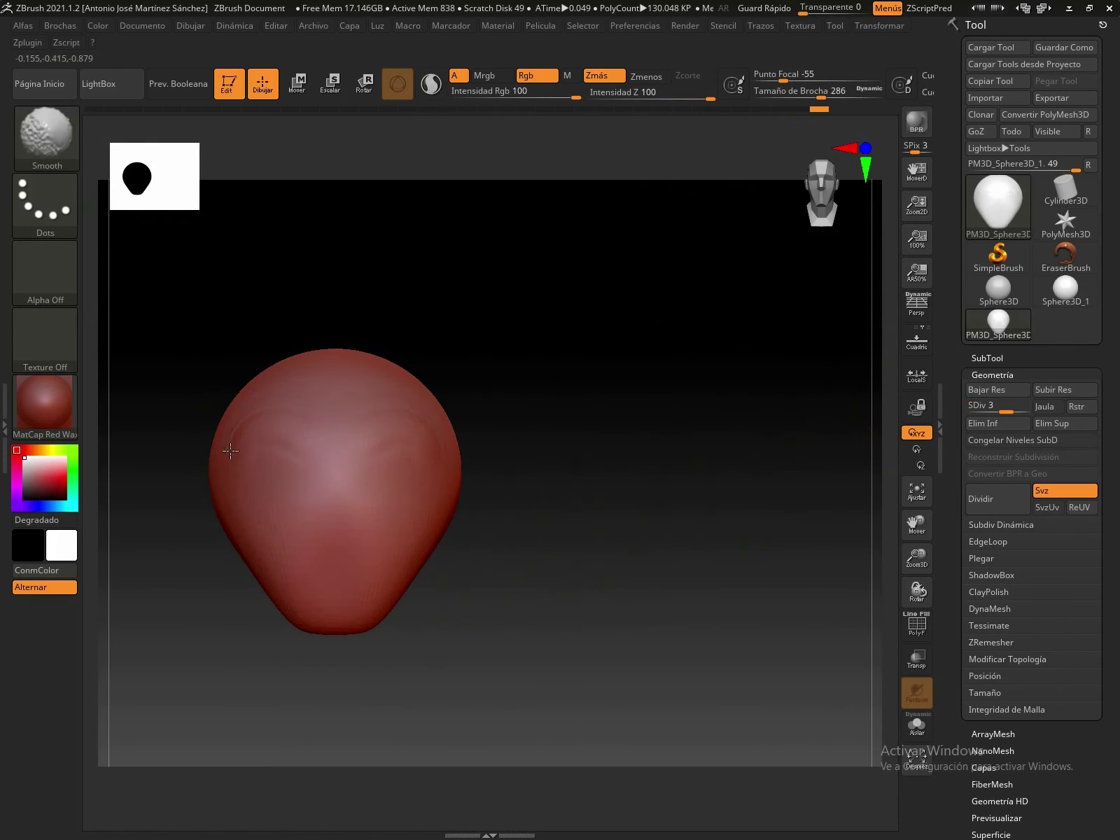
pyautogui.click(67, 147)
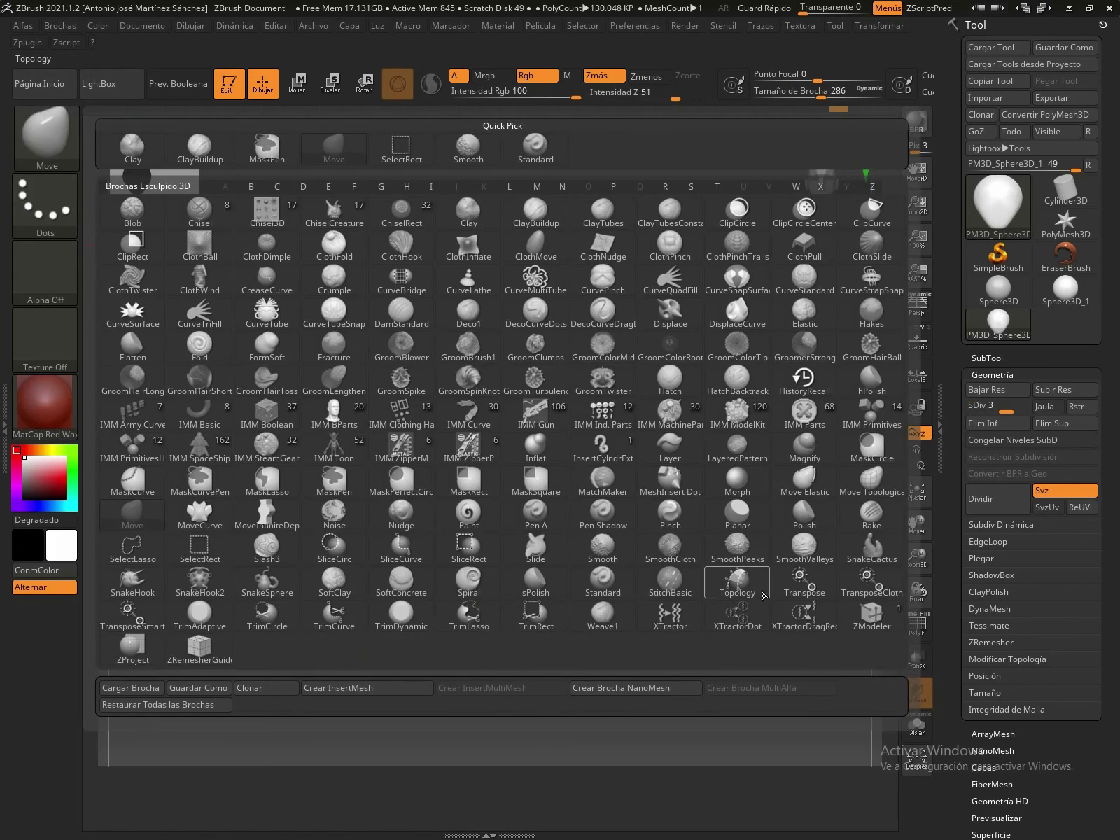
pyautogui.click(603, 580)
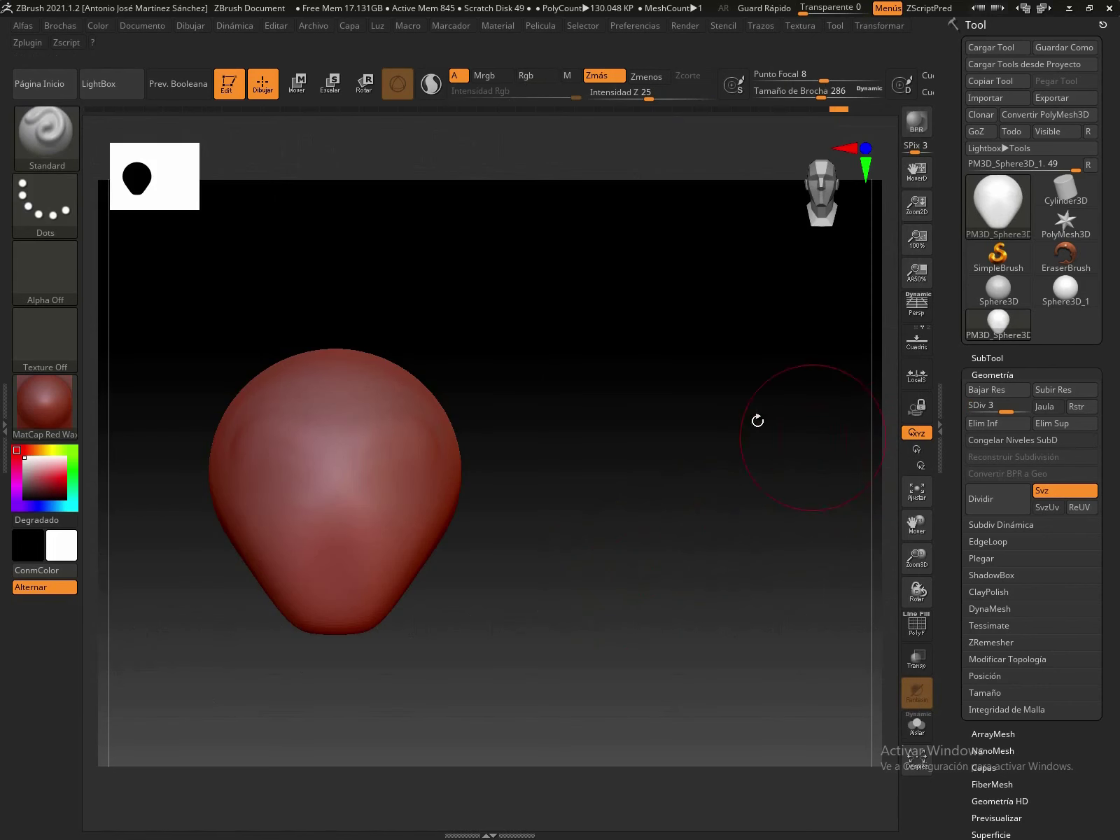
pyautogui.moveTo(823, 91); pyautogui.dragTo(791, 91)
# Sculpt a nose with nostril cavities and lips below it, then view it three-quarter.
pyautogui.moveTo(319, 517)
pyautogui.mouseDown()
pyautogui.moveTo(333, 476)
pyautogui.moveTo(356, 520)
pyautogui.moveTo(354, 553)
pyautogui.mouseUp()
pyautogui.moveTo(333, 476)
pyautogui.mouseDown()
pyautogui.moveTo(315, 546)
pyautogui.moveTo(341, 536)
pyautogui.moveTo(329, 532)
pyautogui.moveTo(344, 549)
pyautogui.mouseUp()
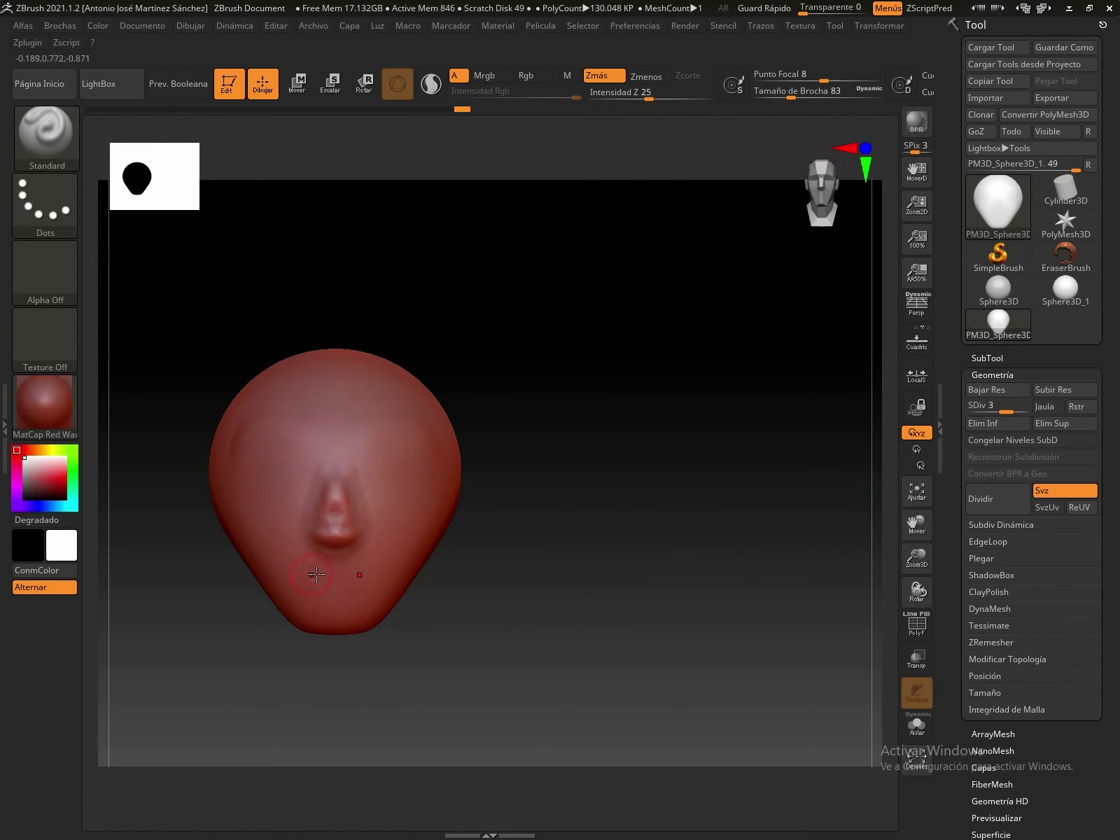
pyautogui.moveTo(307, 581)
pyautogui.mouseDown()
pyautogui.moveTo(371, 571)
pyautogui.moveTo(332, 573)
pyautogui.moveTo(327, 557)
pyautogui.moveTo(364, 563)
pyautogui.moveTo(337, 567)
pyautogui.mouseUp()
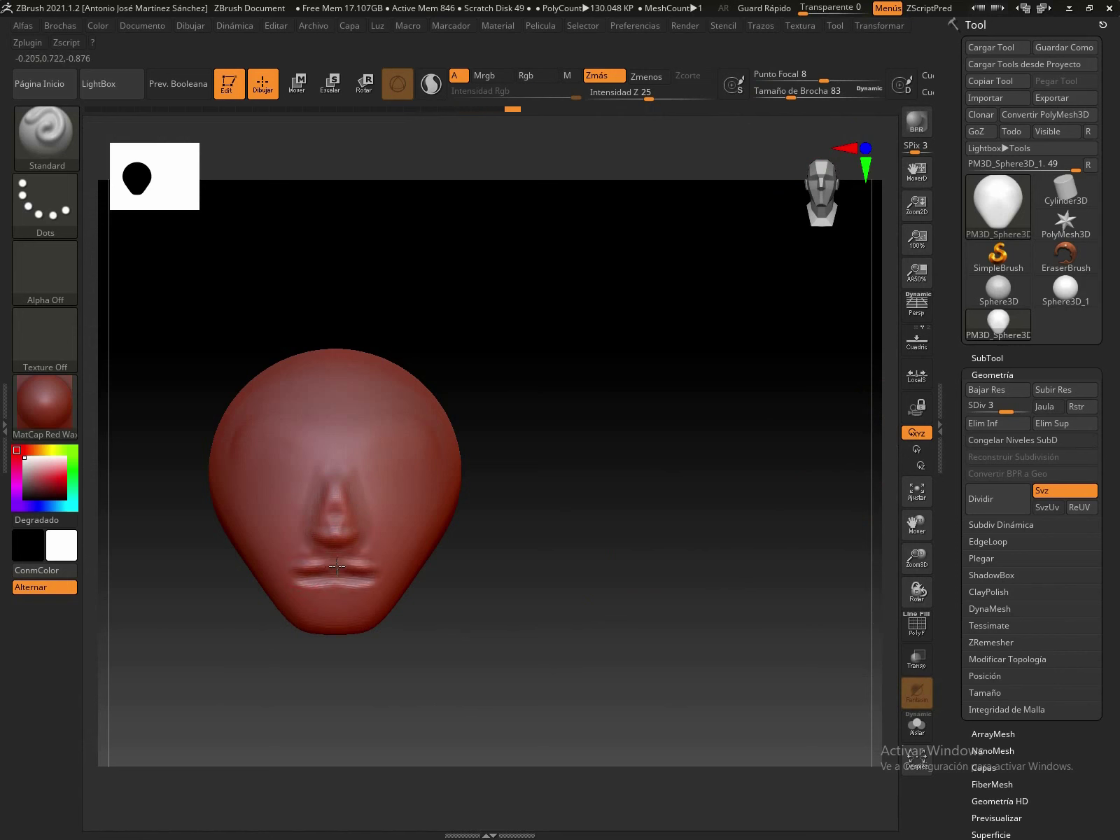
pyautogui.moveTo(562, 550)
pyautogui.mouseDown()
pyautogui.moveTo(345, 592)
pyautogui.moveTo(335, 558)
pyautogui.mouseUp()
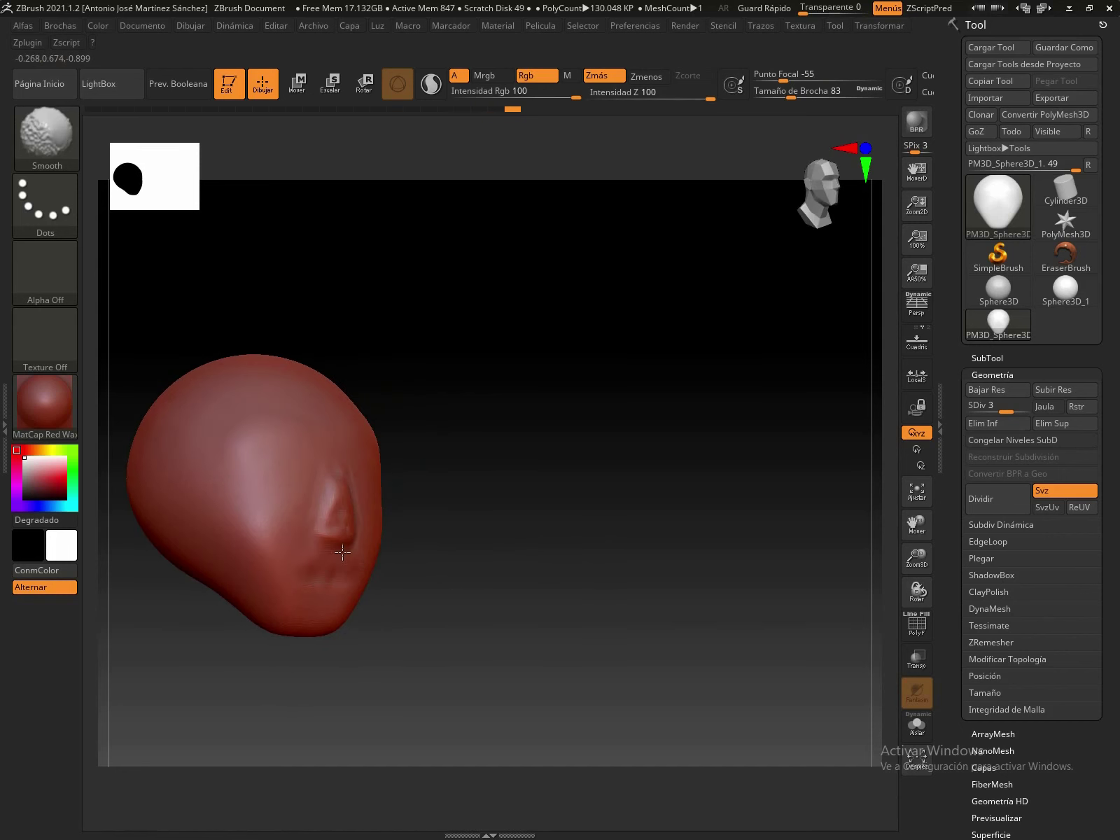
# Carve a brow groove across the forehead and drop the head to subdivision level 1.
pyautogui.press('shift')
pyautogui.moveTo(251, 454); pyautogui.dragTo(303, 464)
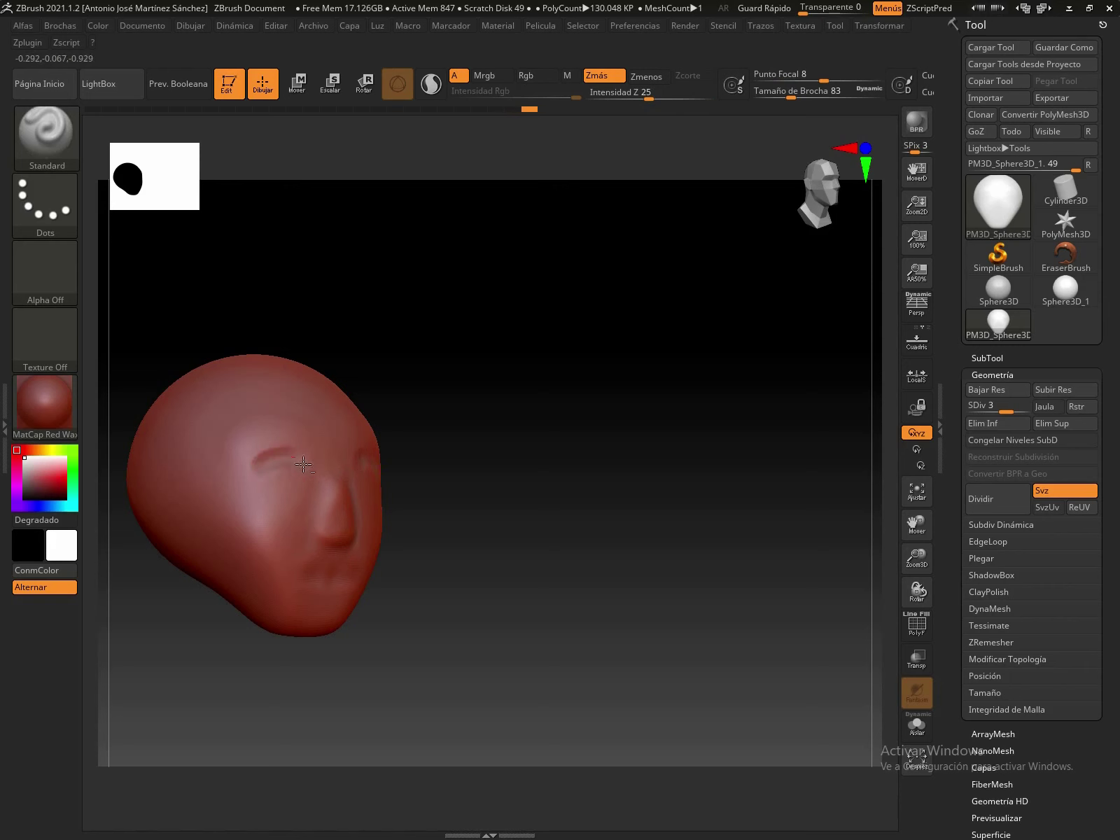
pyautogui.moveTo(1006, 409); pyautogui.dragTo(973, 410)
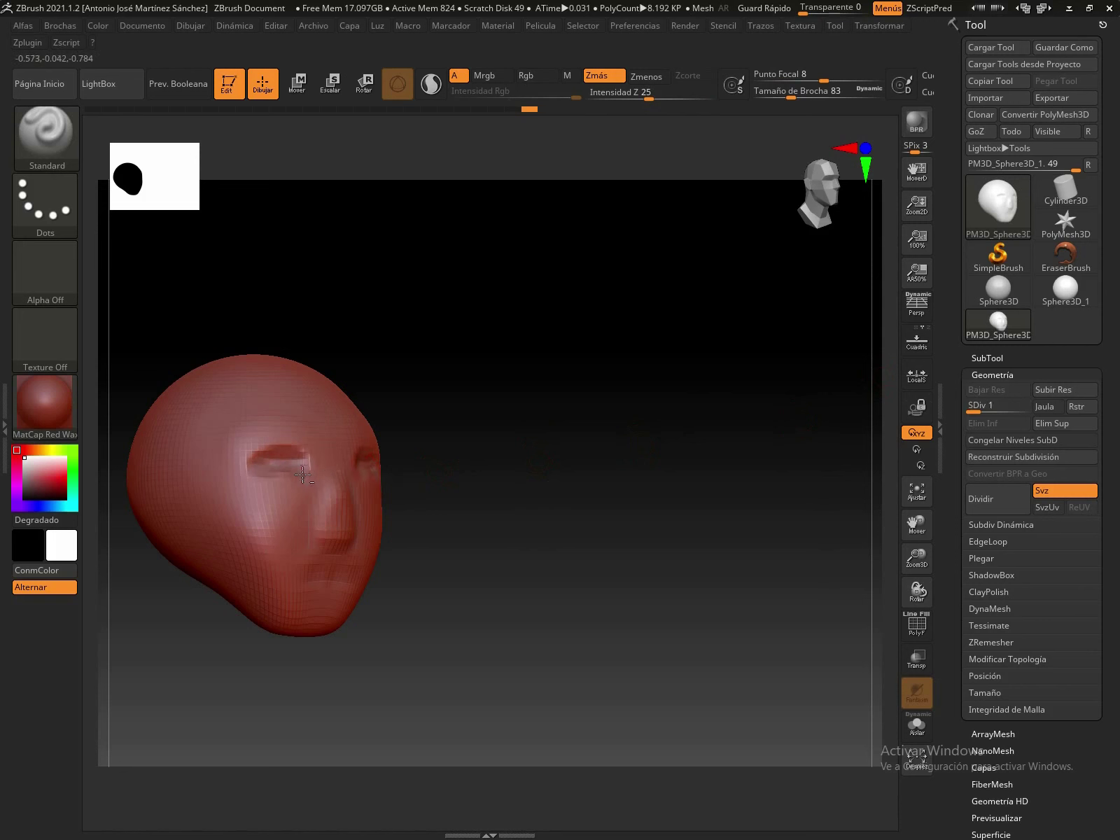
# Carve eye-socket grooves and ridges beside the nose toward the mouth, then frame the head.
pyautogui.moveTo(301, 499)
pyautogui.mouseDown()
pyautogui.moveTo(315, 458)
pyautogui.moveTo(280, 459)
pyautogui.moveTo(245, 480)
pyautogui.moveTo(290, 502)
pyautogui.mouseUp()
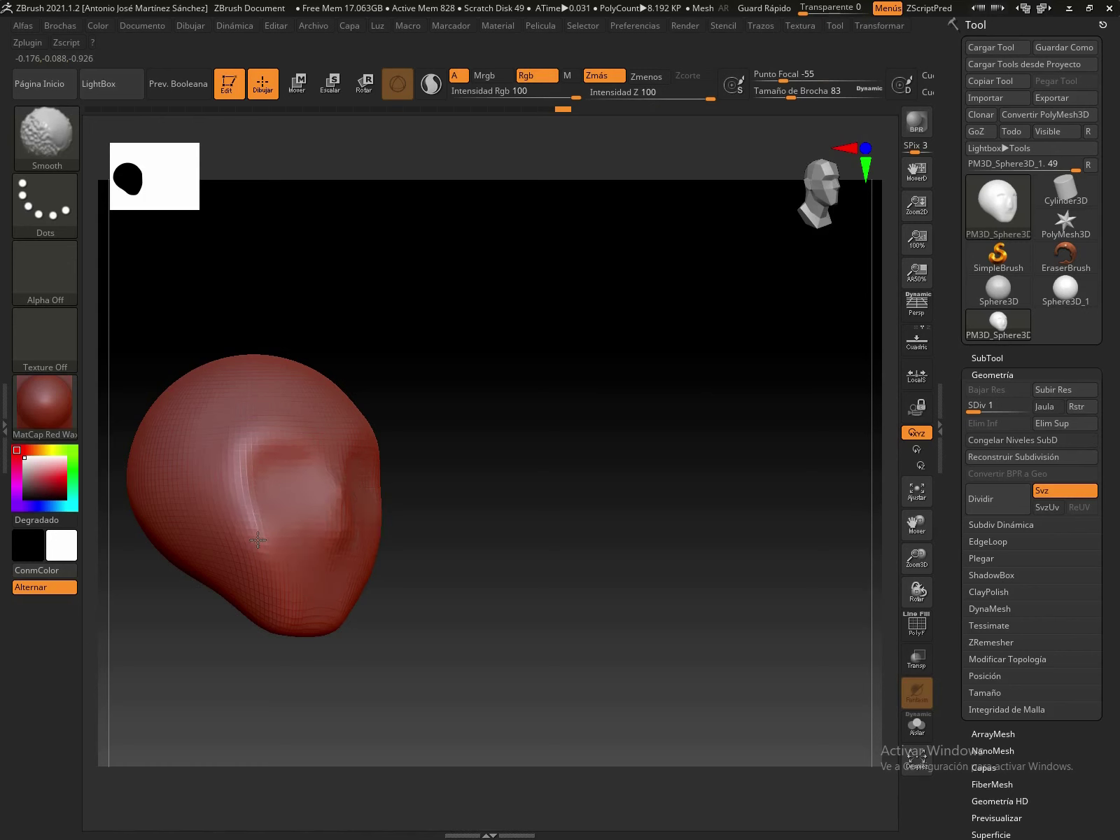
pyautogui.moveTo(283, 475)
pyautogui.mouseDown()
pyautogui.moveTo(242, 481)
pyautogui.moveTo(319, 483)
pyautogui.moveTo(298, 504)
pyautogui.moveTo(357, 539)
pyautogui.moveTo(308, 550)
pyautogui.mouseUp()
pyautogui.moveTo(361, 511)
pyautogui.mouseDown()
pyautogui.moveTo(365, 560)
pyautogui.moveTo(293, 593)
pyautogui.mouseUp()
pyautogui.moveTo(490, 595)
pyautogui.mouseDown()
pyautogui.moveTo(508, 574)
pyautogui.moveTo(494, 555)
pyautogui.mouseUp()
pyautogui.click(917, 490)
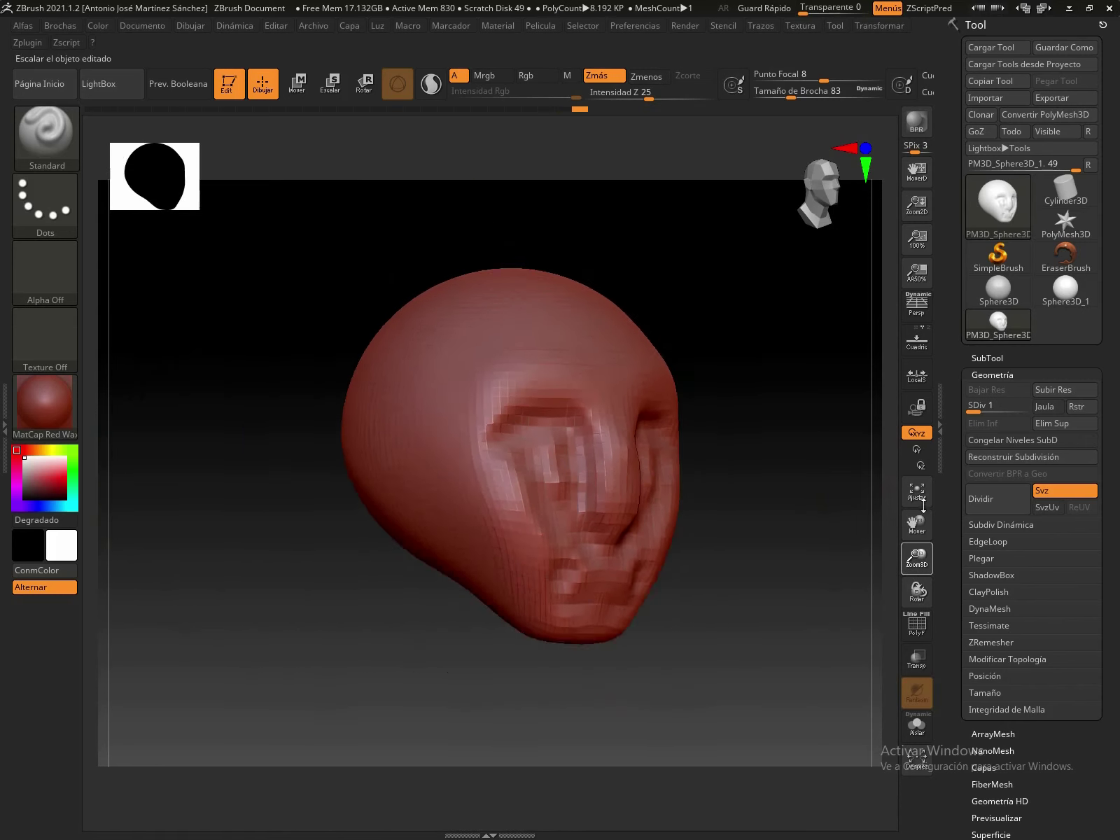
# Smooth the left eye, nose, lips, chin and lower face, and carve a crease at the left eye.
pyautogui.keyDown('alt'); pyautogui.moveTo(742, 448); pyautogui.dragTo(694, 553); pyautogui.keyUp('alt')
pyautogui.moveTo(475, 500)
pyautogui.keyDown('shift'); pyautogui.mouseDown()
pyautogui.moveTo(473, 522)
pyautogui.moveTo(497, 476)
pyautogui.moveTo(481, 451)
pyautogui.moveTo(510, 473)
pyautogui.mouseUp(); pyautogui.keyUp('shift')
pyautogui.moveTo(485, 570)
pyautogui.keyDown('shift'); pyautogui.mouseDown()
pyautogui.moveTo(511, 539)
pyautogui.moveTo(527, 574)
pyautogui.moveTo(534, 548)
pyautogui.mouseUp(); pyautogui.keyUp('shift')
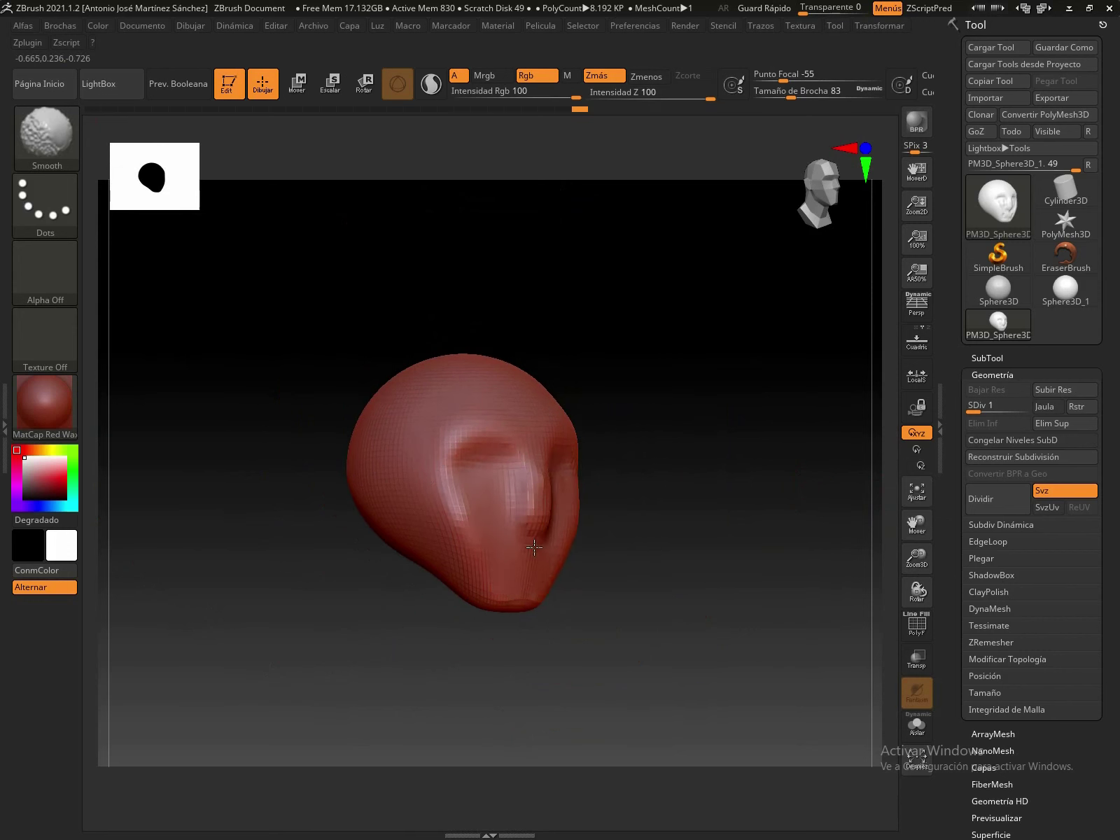
pyautogui.keyDown('shift'); pyautogui.moveTo(458, 510); pyautogui.dragTo(508, 534); pyautogui.keyUp('shift')
pyautogui.moveTo(466, 476)
pyautogui.mouseDown()
pyautogui.moveTo(438, 477)
pyautogui.moveTo(476, 543)
pyautogui.moveTo(499, 456)
pyautogui.mouseUp()
# Sculpt and smooth a ridge in the mouth area, then raise the head to subdivision level 2.
pyautogui.press('shift')
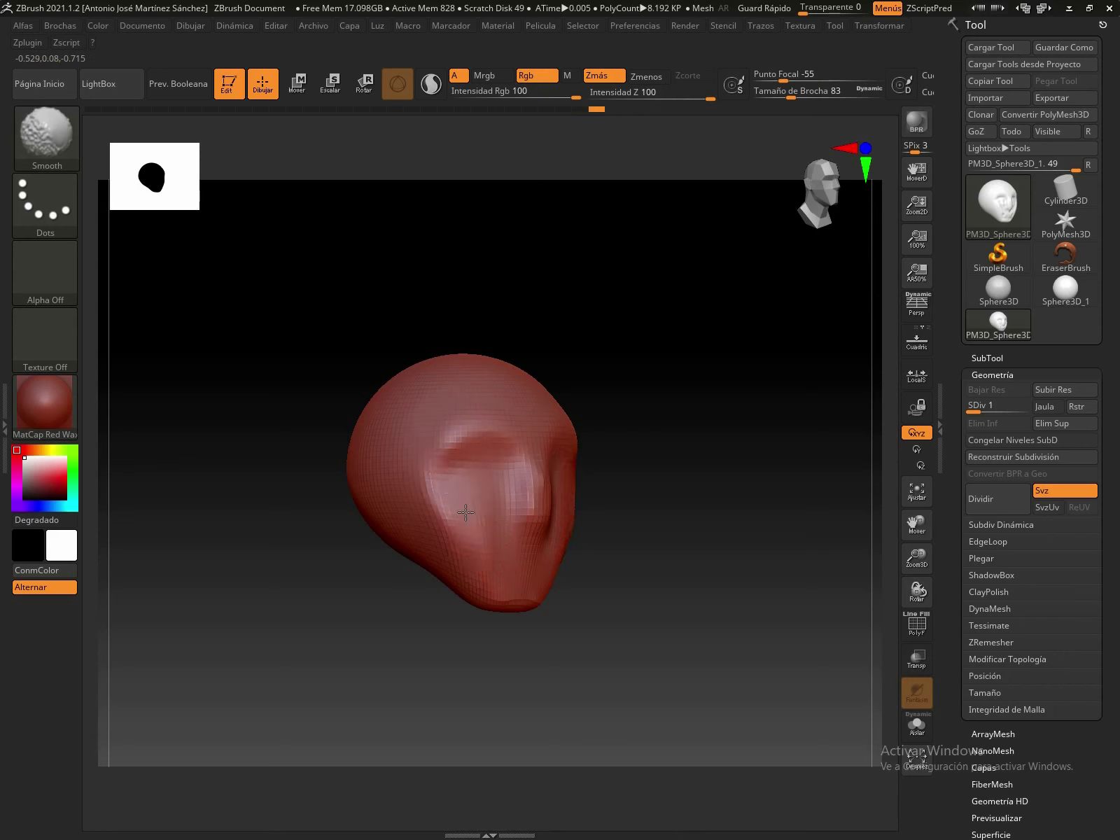
pyautogui.keyDown('shift'); pyautogui.moveTo(492, 552); pyautogui.dragTo(525, 476); pyautogui.keyUp('shift')
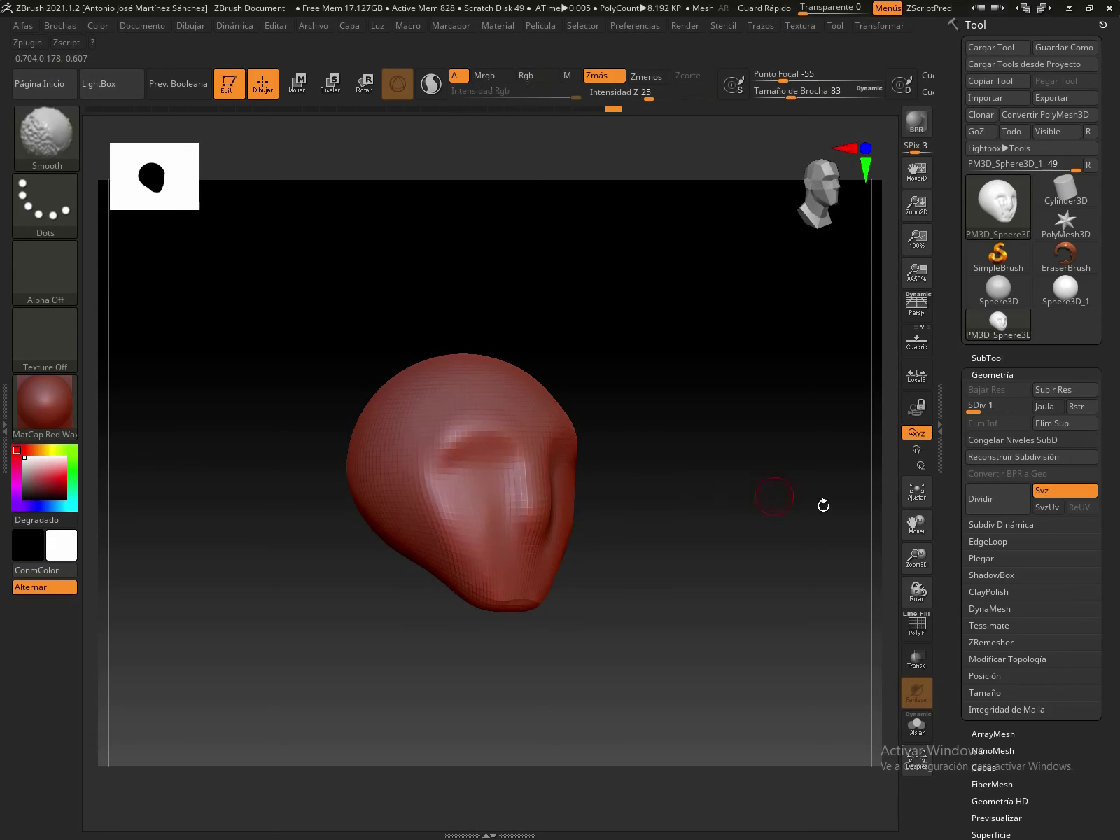
pyautogui.moveTo(696, 513)
pyautogui.mouseDown()
pyautogui.moveTo(648, 528)
pyautogui.moveTo(711, 527)
pyautogui.moveTo(525, 554)
pyautogui.mouseUp()
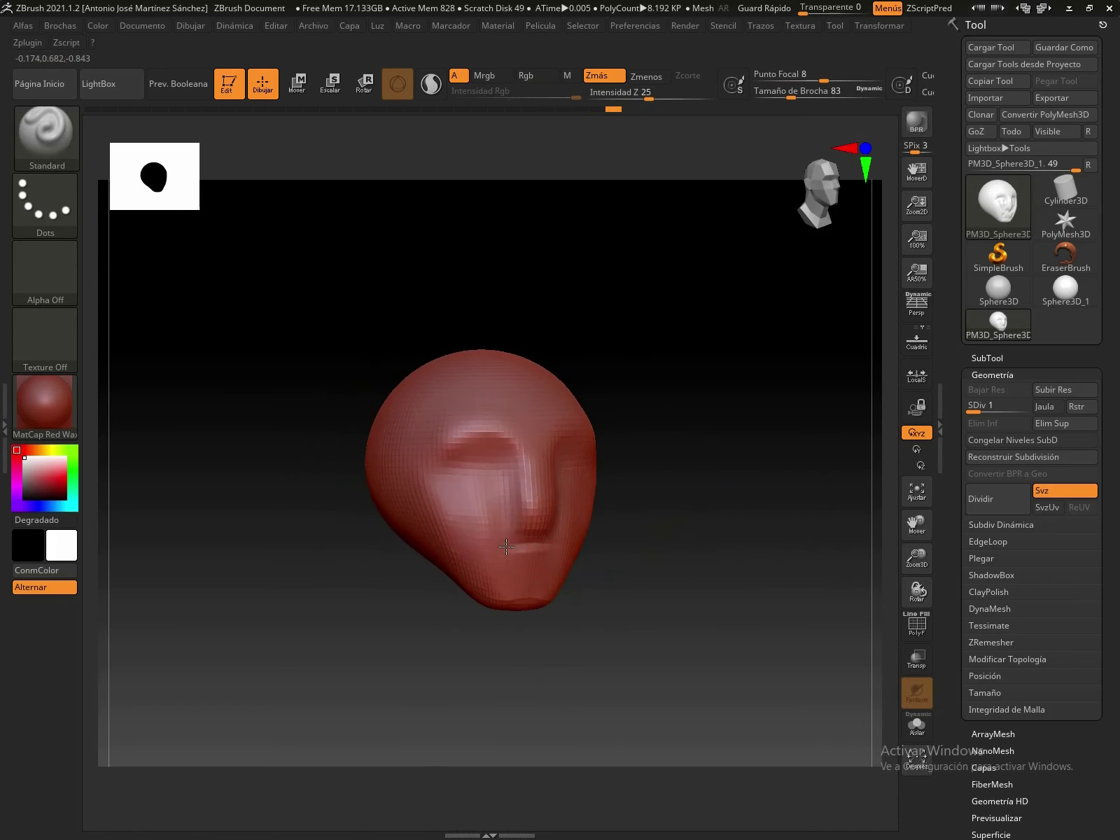
pyautogui.moveTo(507, 537); pyautogui.dragTo(505, 547)
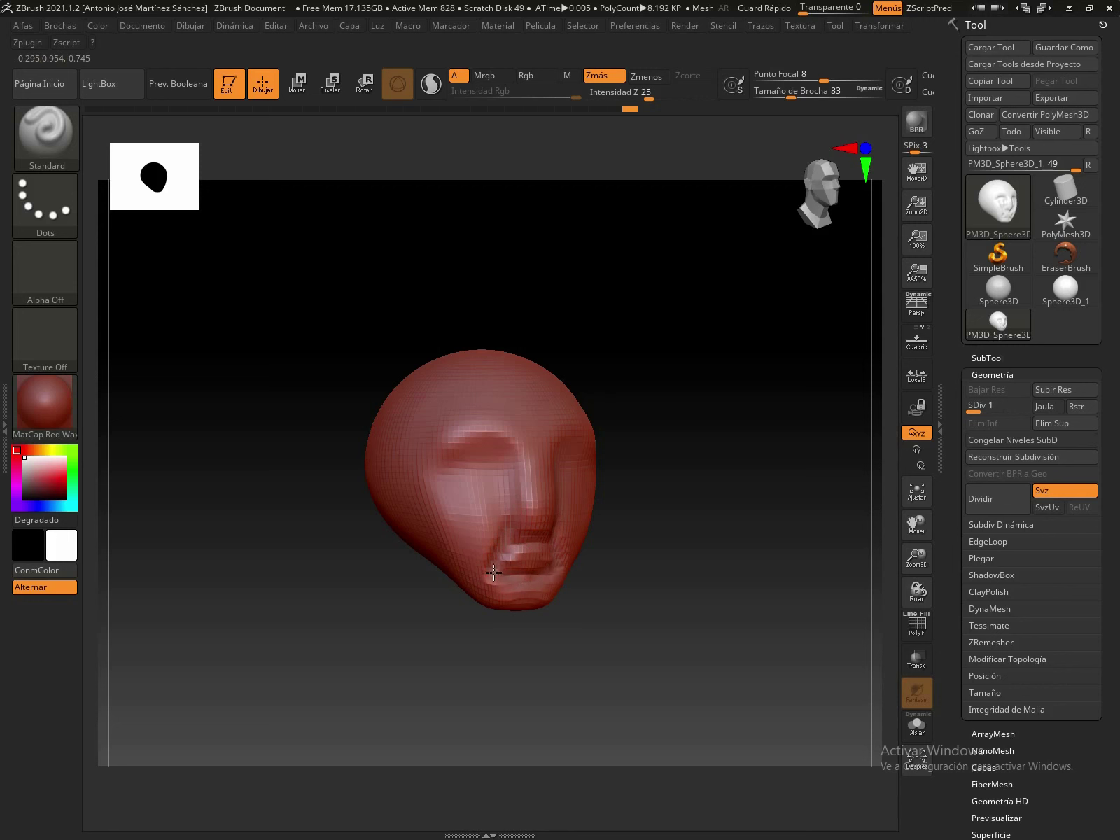
pyautogui.moveTo(488, 581); pyautogui.dragTo(493, 500)
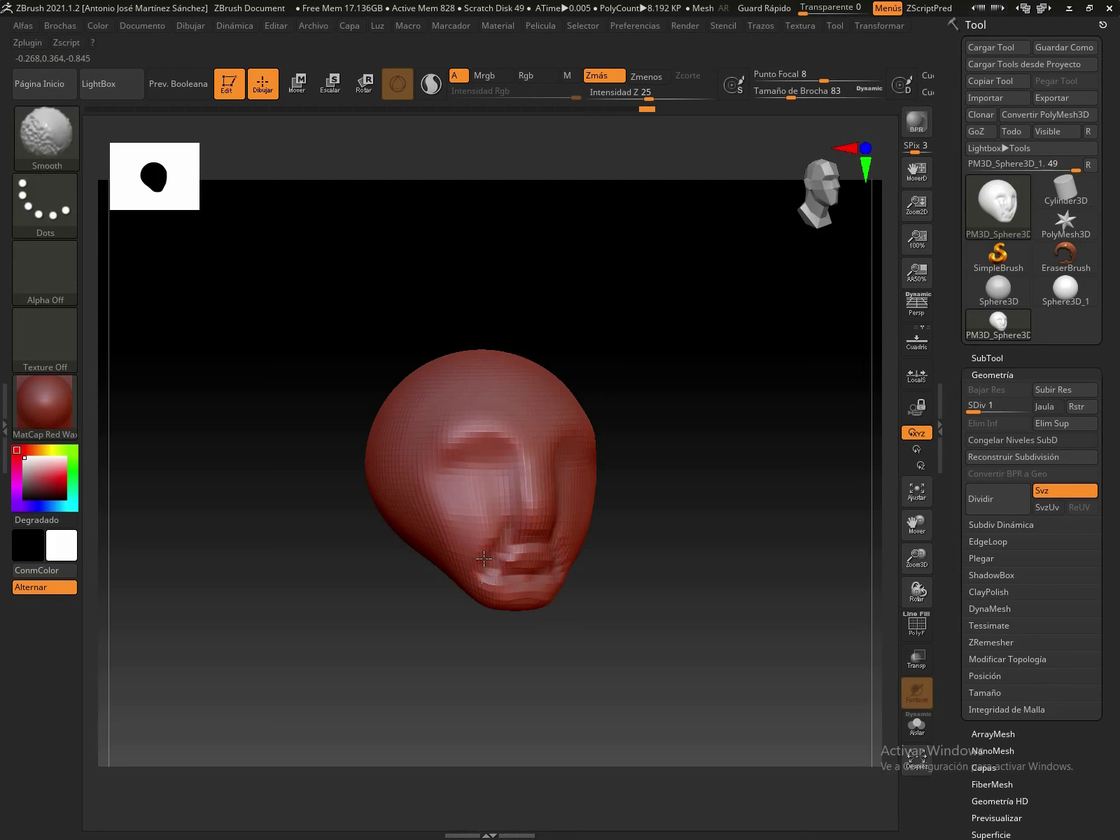
pyautogui.press('shift')
pyautogui.keyDown('shift'); pyautogui.moveTo(500, 557); pyautogui.dragTo(502, 580); pyautogui.keyUp('shift')
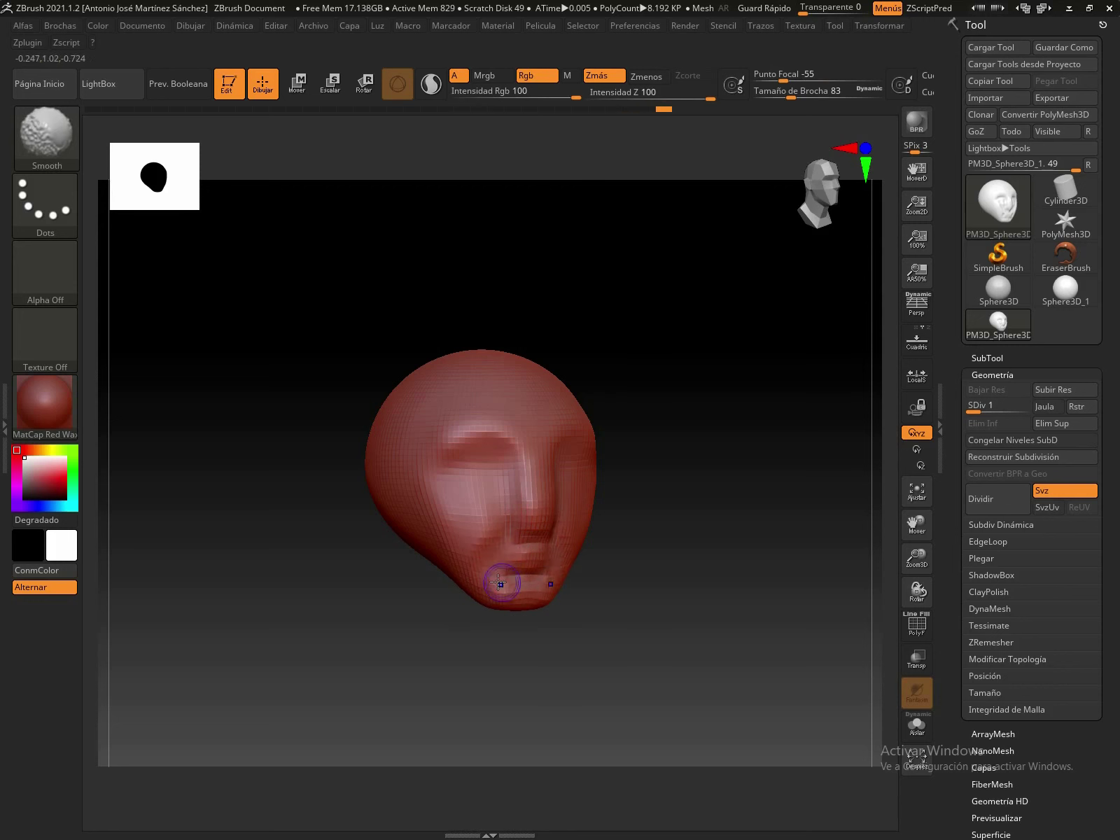
pyautogui.moveTo(975, 413); pyautogui.dragTo(990, 413)
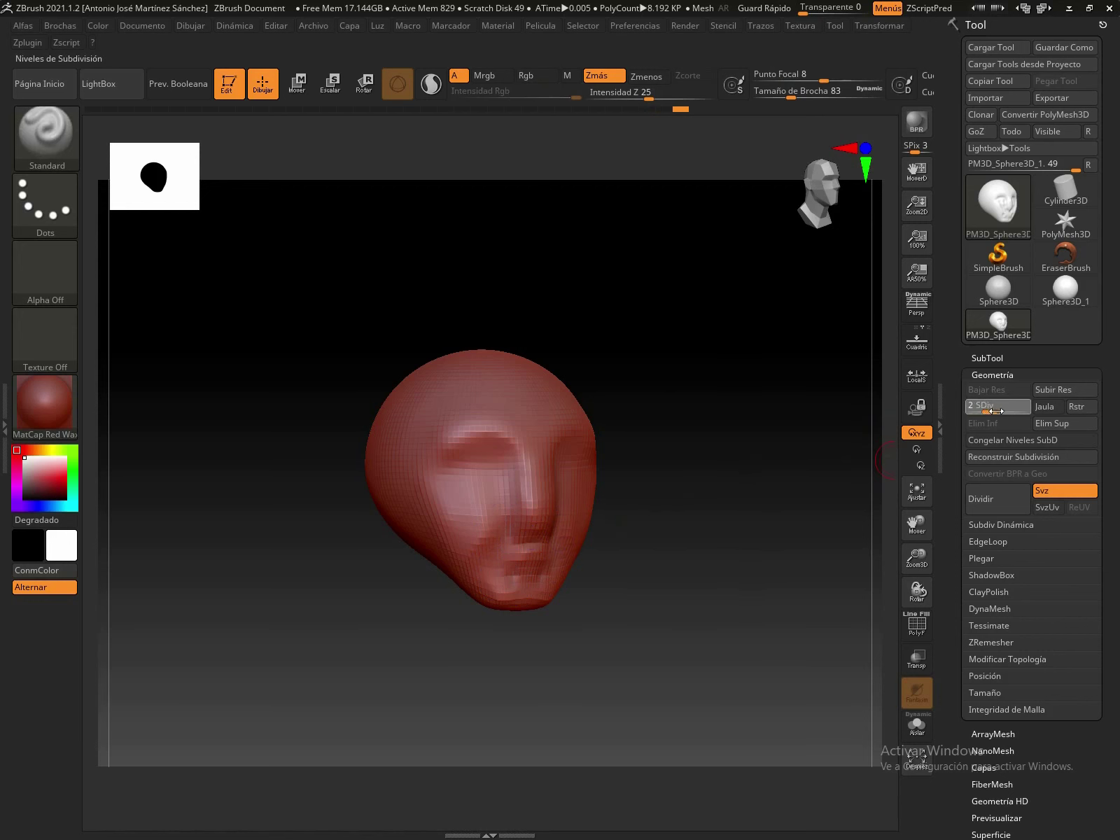
# Smooth the nose and cheek, build up the nose tip, and bring up the brush library.
pyautogui.press('shift')
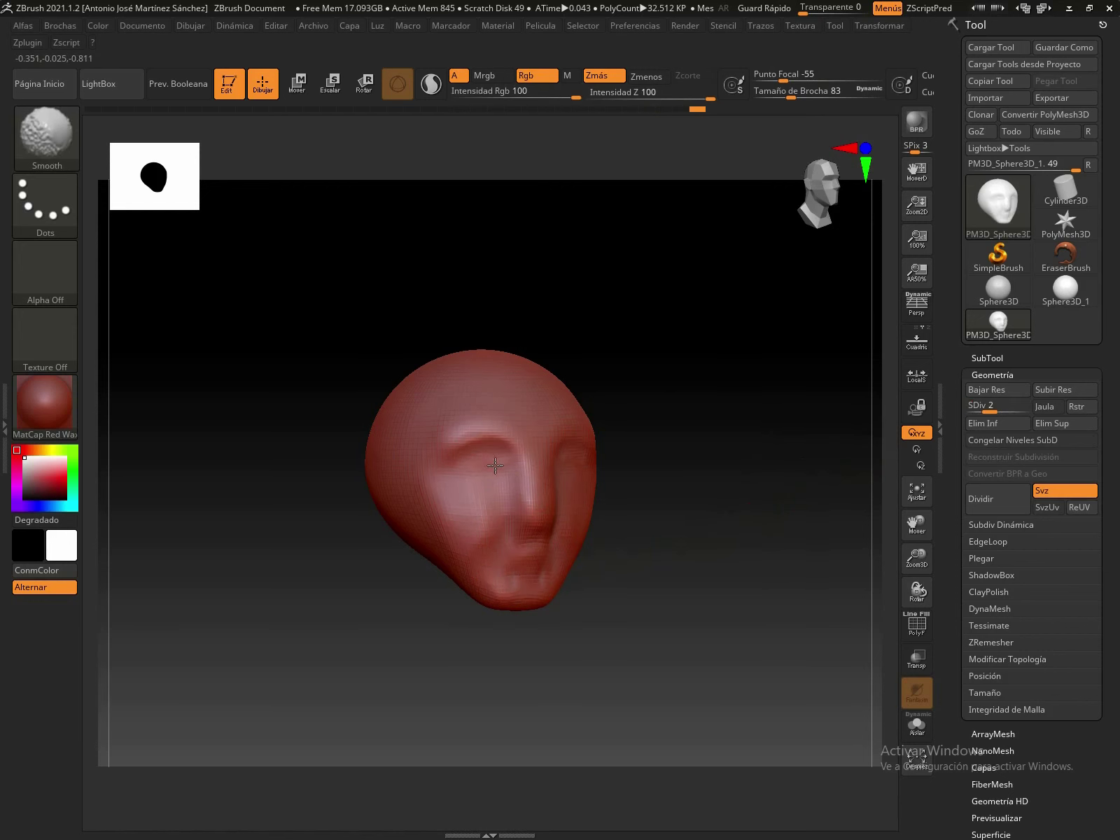
pyautogui.keyDown('shift'); pyautogui.moveTo(493, 459); pyautogui.dragTo(546, 589); pyautogui.keyUp('shift')
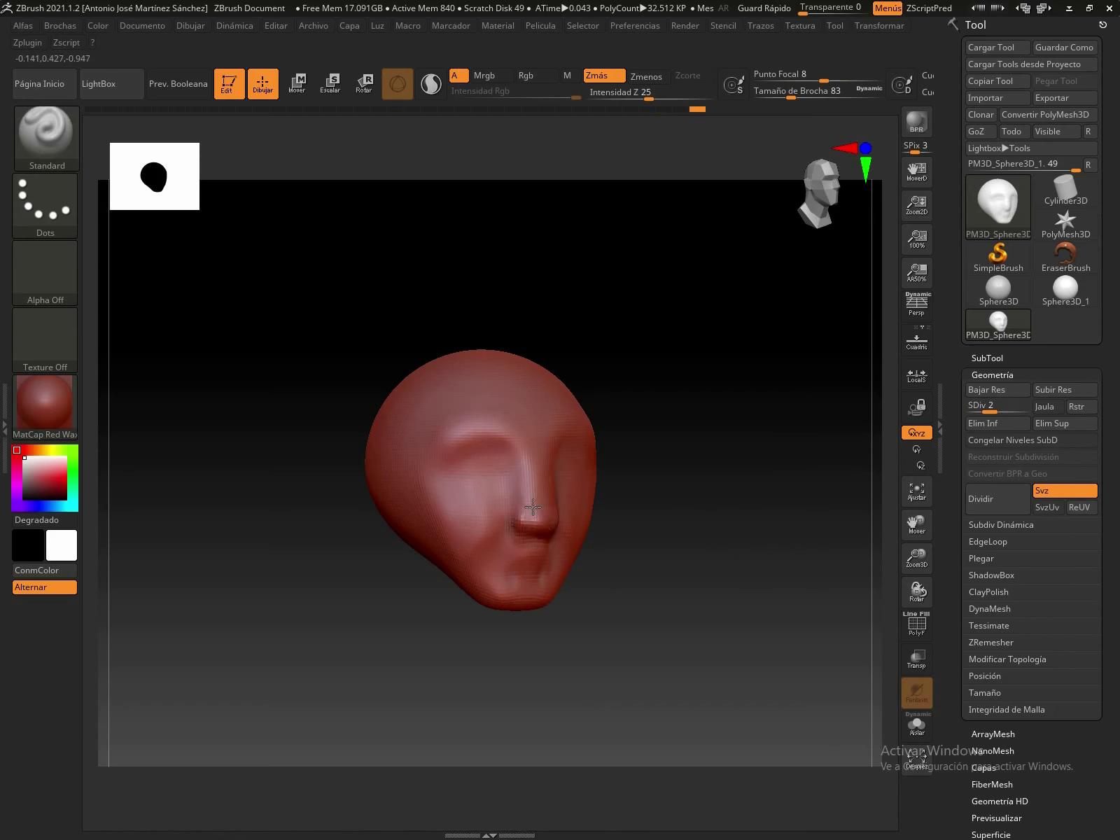
pyautogui.click(544, 527)
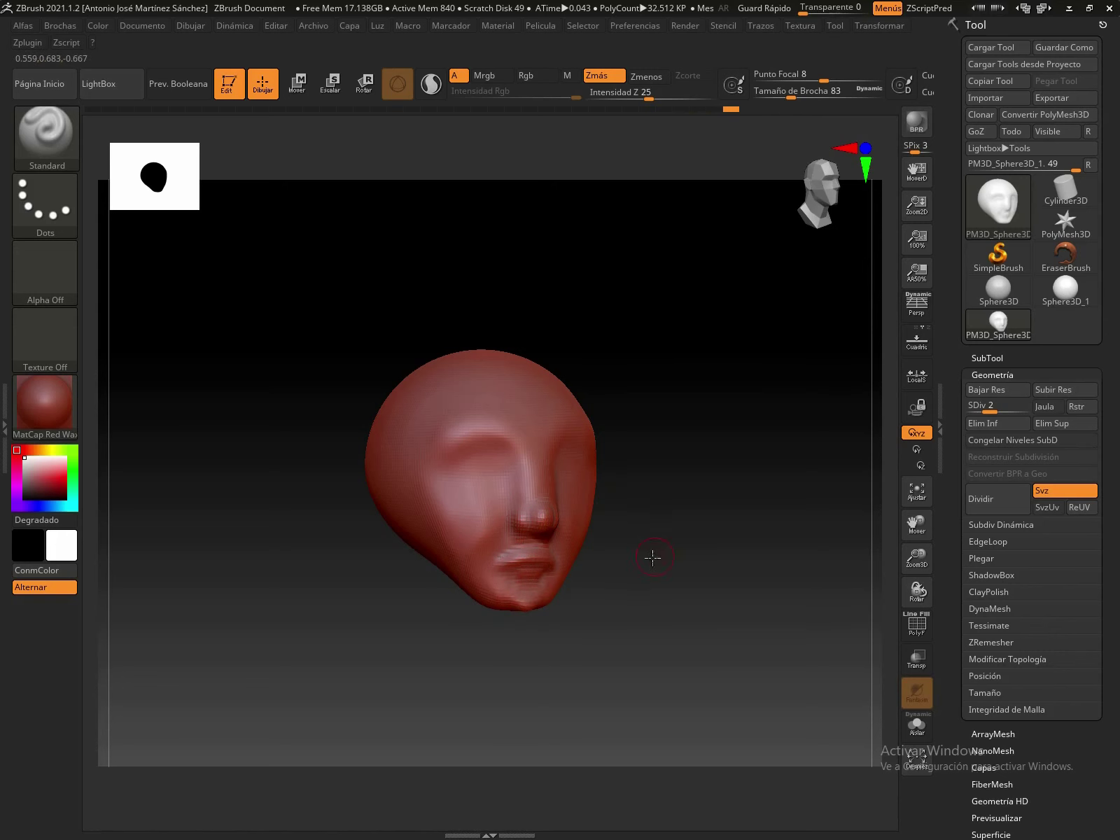
pyautogui.keyDown('shift'); pyautogui.moveTo(653, 552); pyautogui.dragTo(627, 562); pyautogui.keyUp('shift')
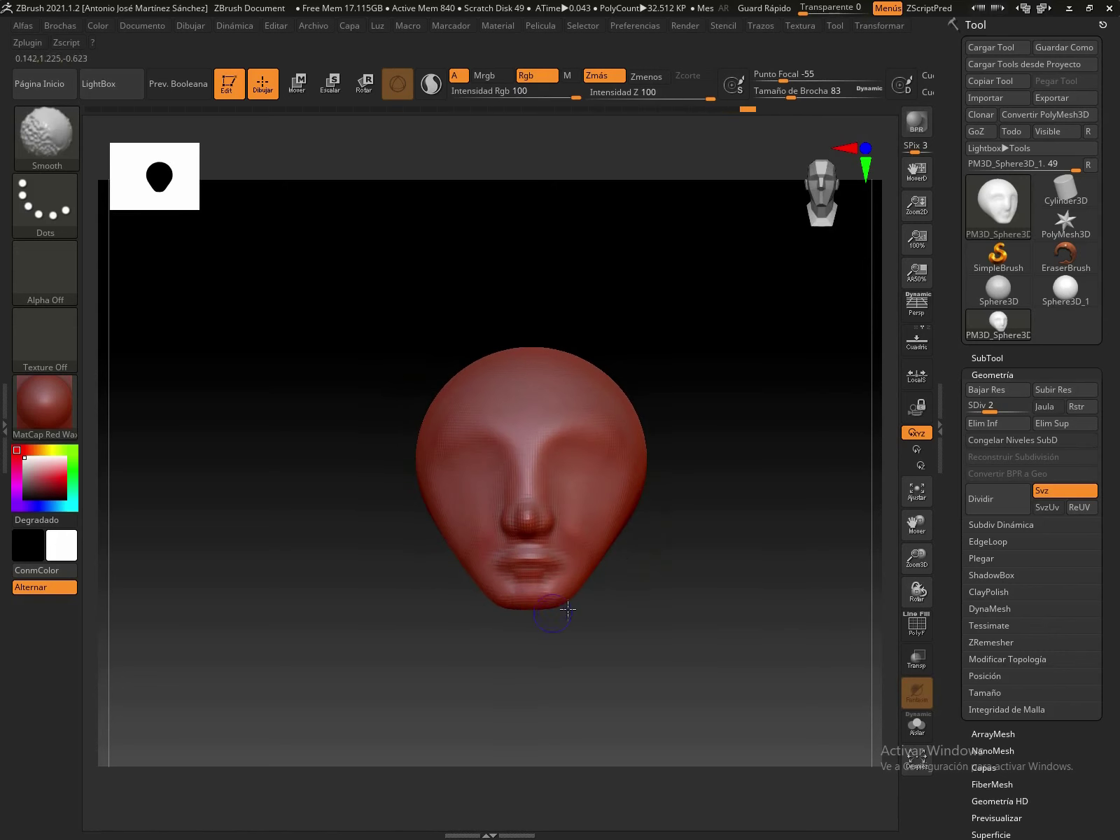
pyautogui.press('b')
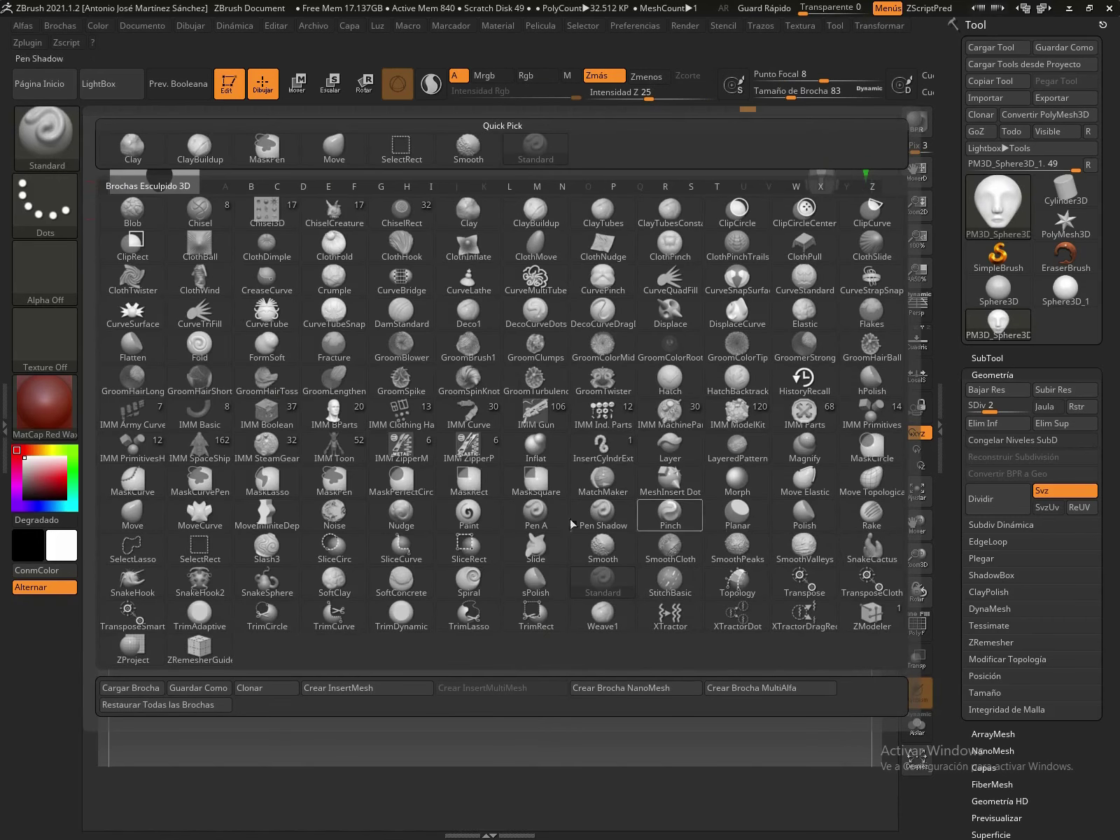
# Use the Move brush at size 192 to pull the chin into a point, undoing a face-narrowing stroke.
pyautogui.click(132, 516)
pyautogui.press('s')
pyautogui.moveTo(852, 110); pyautogui.dragTo(714, 248)
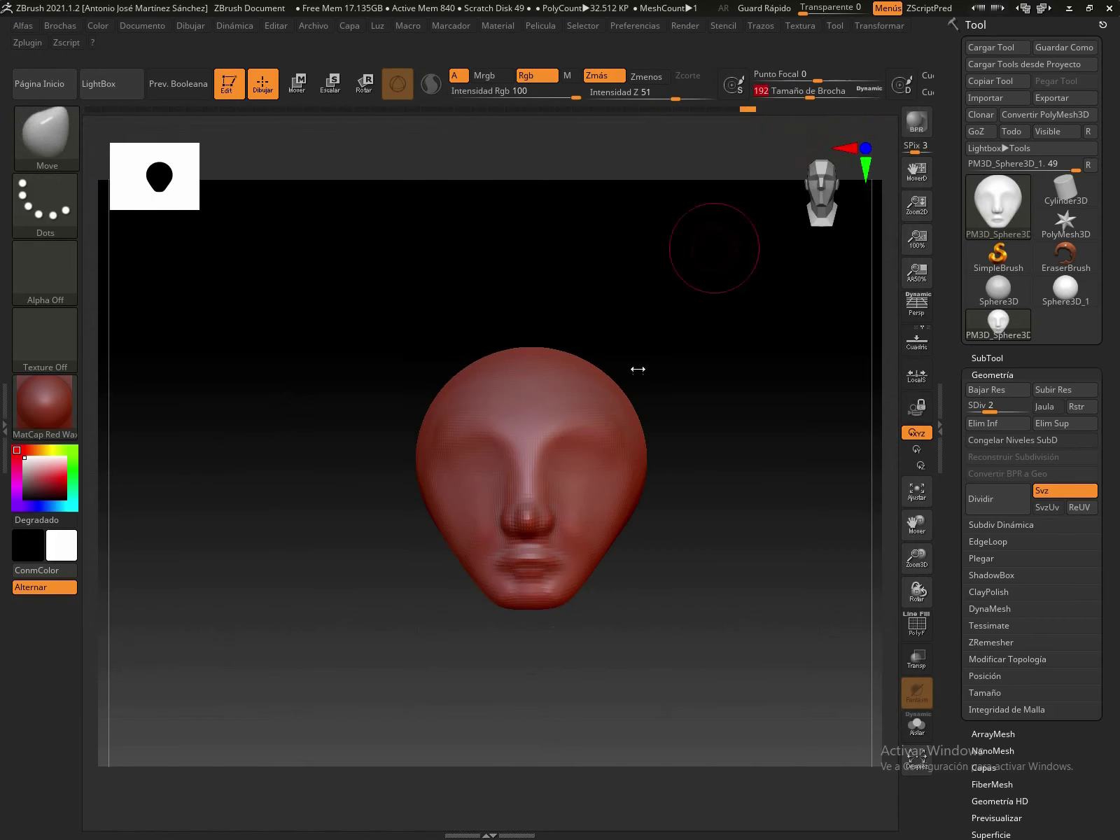
pyautogui.moveTo(556, 600); pyautogui.dragTo(530, 616)
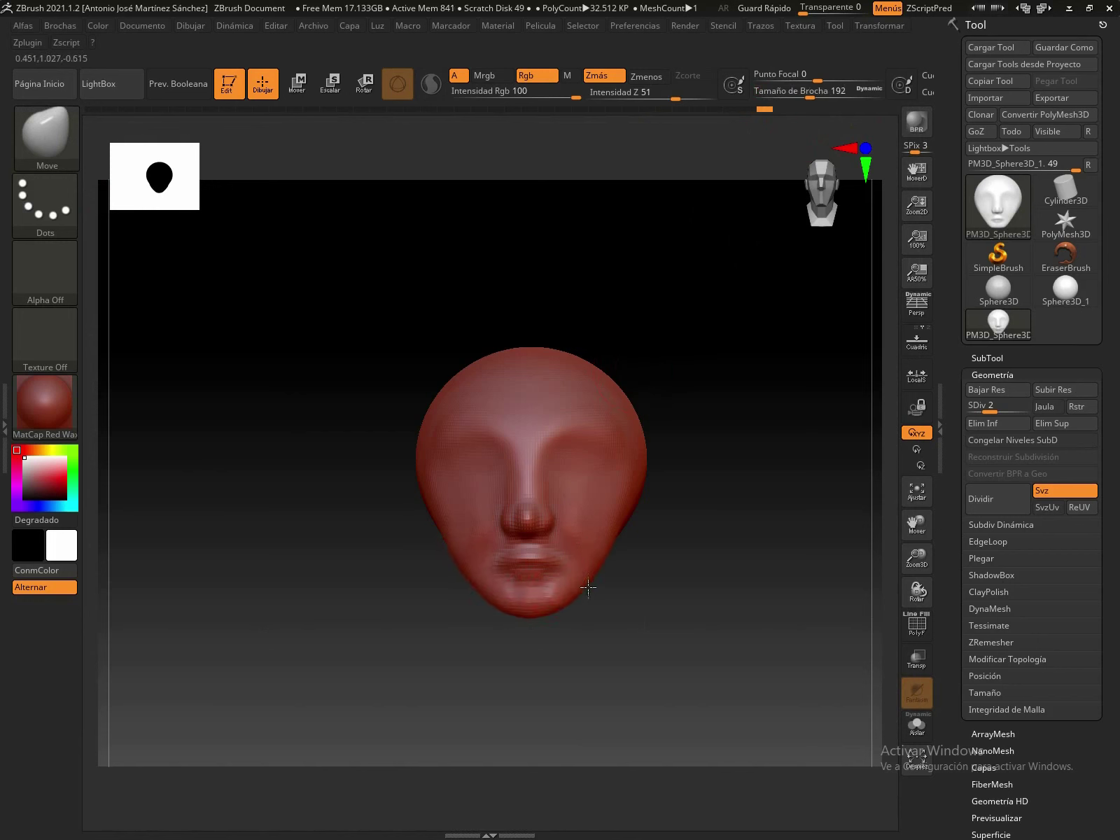
pyautogui.moveTo(812, 94); pyautogui.dragTo(853, 93)
pyautogui.moveTo(639, 465)
pyautogui.mouseDown()
pyautogui.moveTo(607, 468)
pyautogui.moveTo(623, 510)
pyautogui.mouseUp()
pyautogui.hotkey('ctrl', 'z')
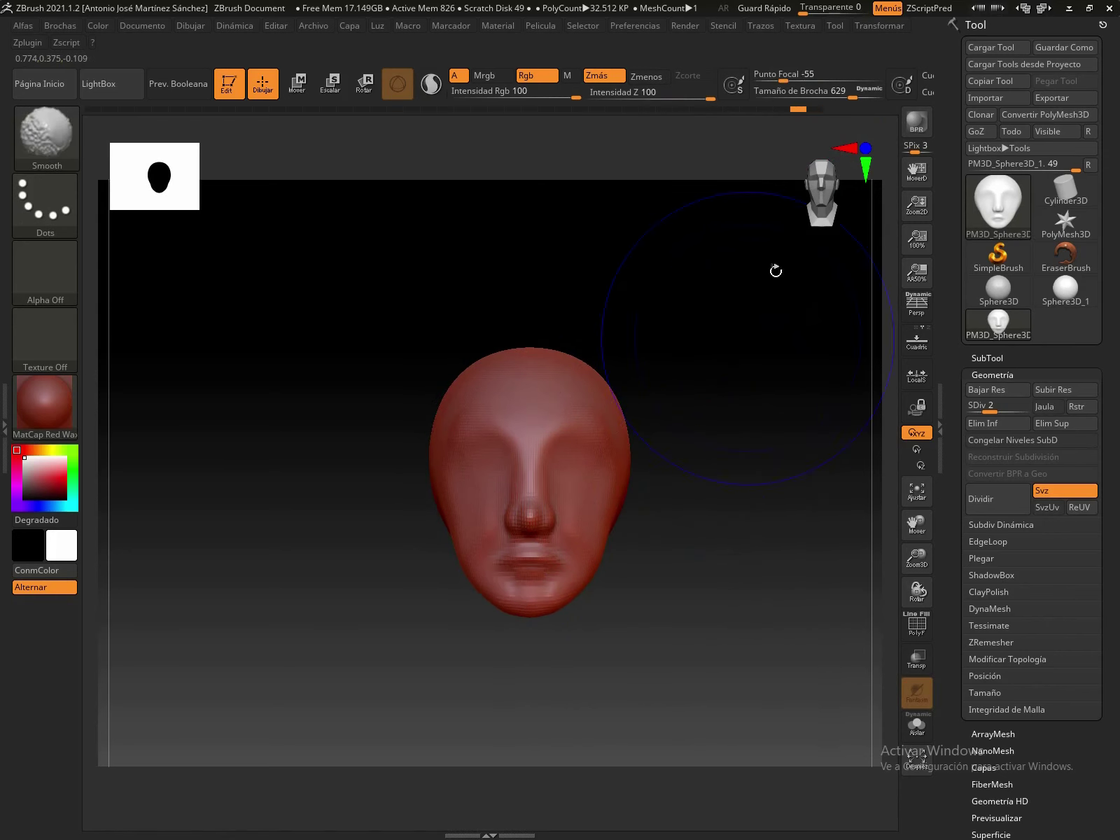
# Set brush size to 293, orbit and frame the head, then reduce size to 154.
pyautogui.moveTo(851, 94); pyautogui.dragTo(823, 94)
pyautogui.press('shift')
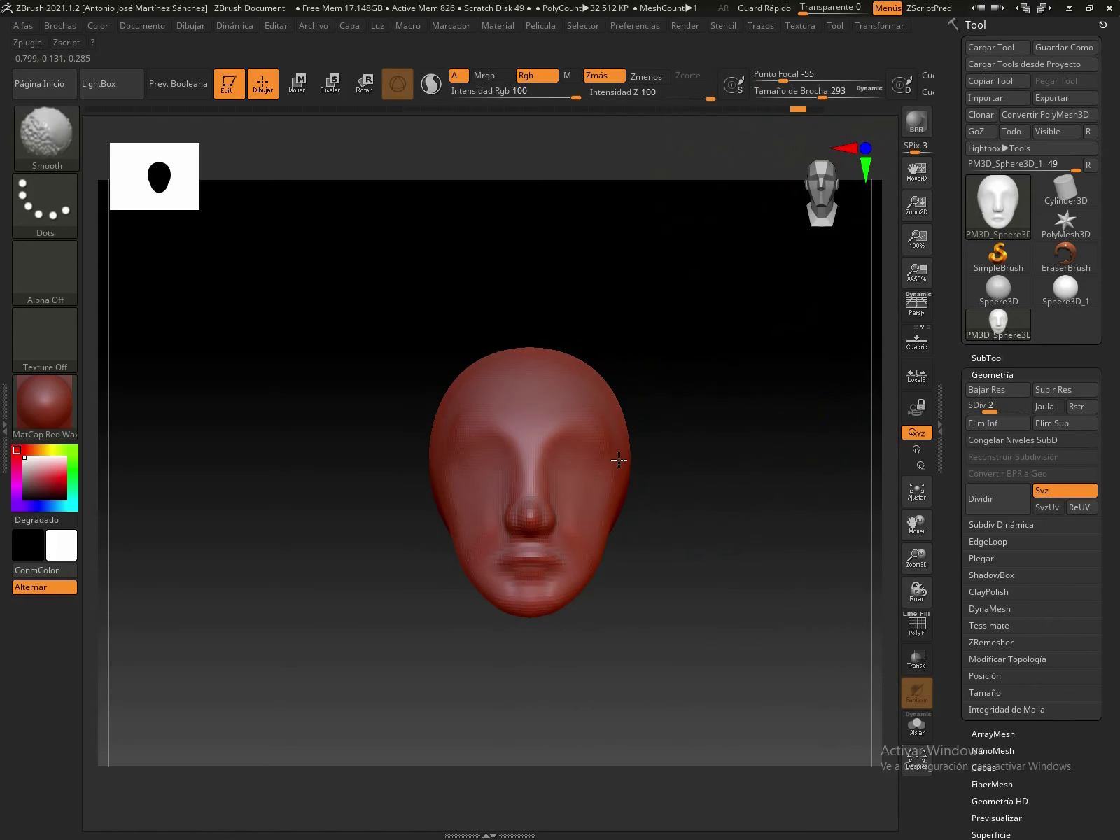
pyautogui.moveTo(642, 523)
pyautogui.mouseDown()
pyautogui.moveTo(599, 575)
pyautogui.moveTo(704, 572)
pyautogui.mouseUp()
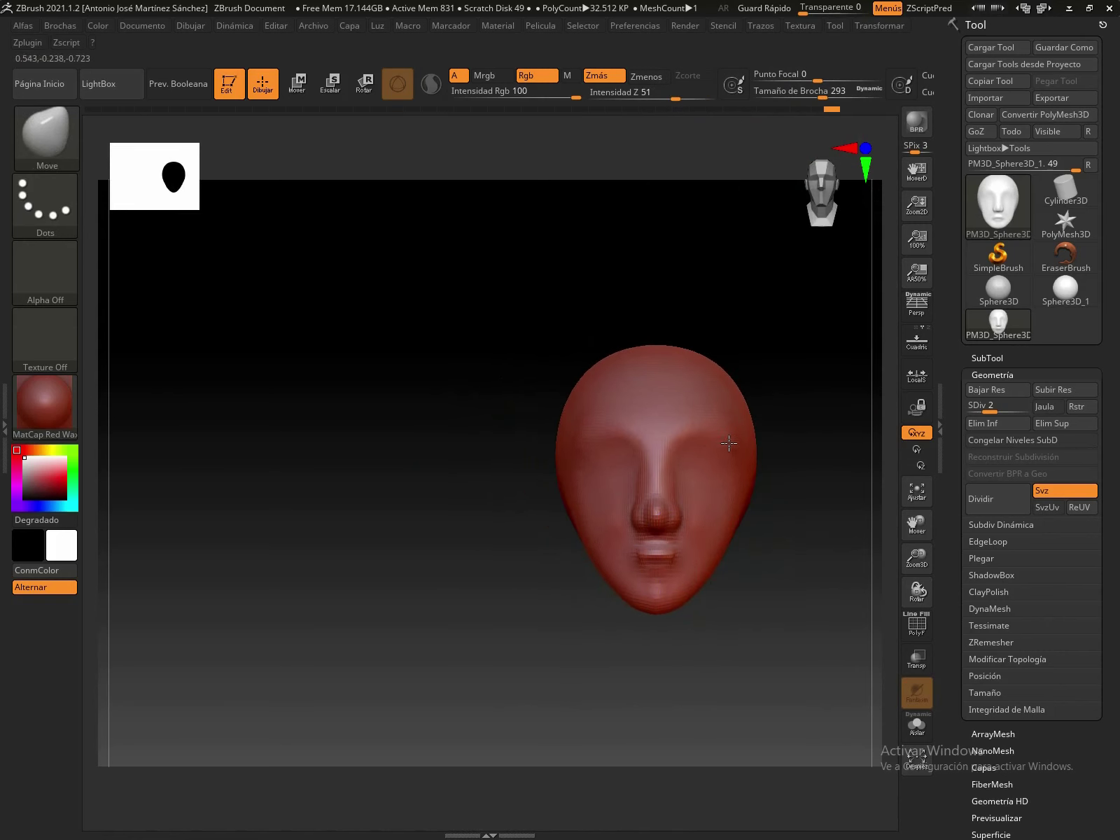
pyautogui.moveTo(765, 538)
pyautogui.mouseDown()
pyautogui.moveTo(703, 443)
pyautogui.moveTo(747, 459)
pyautogui.mouseUp()
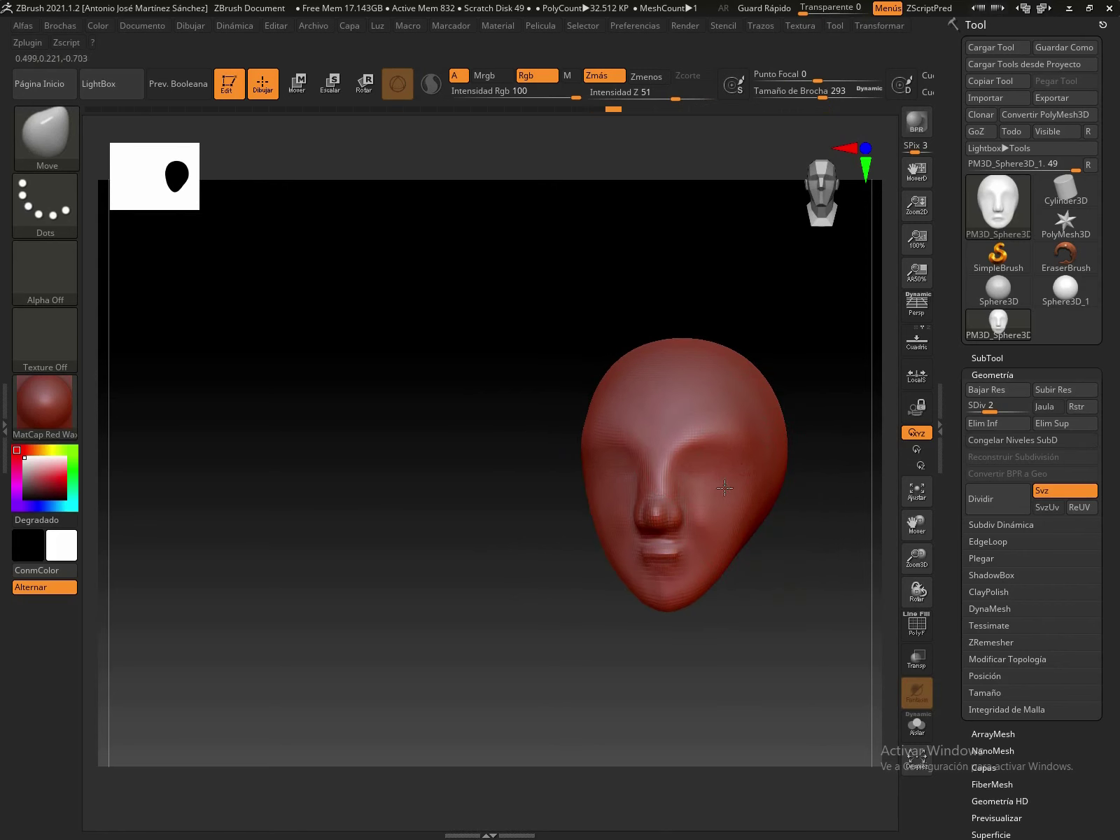
pyautogui.moveTo(917, 558)
pyautogui.mouseDown()
pyautogui.moveTo(917, 525)
pyautogui.moveTo(917, 571)
pyautogui.mouseUp()
pyautogui.click(919, 494)
pyautogui.moveTo(756, 595)
pyautogui.mouseDown()
pyautogui.moveTo(705, 595)
pyautogui.moveTo(810, 592)
pyautogui.mouseUp()
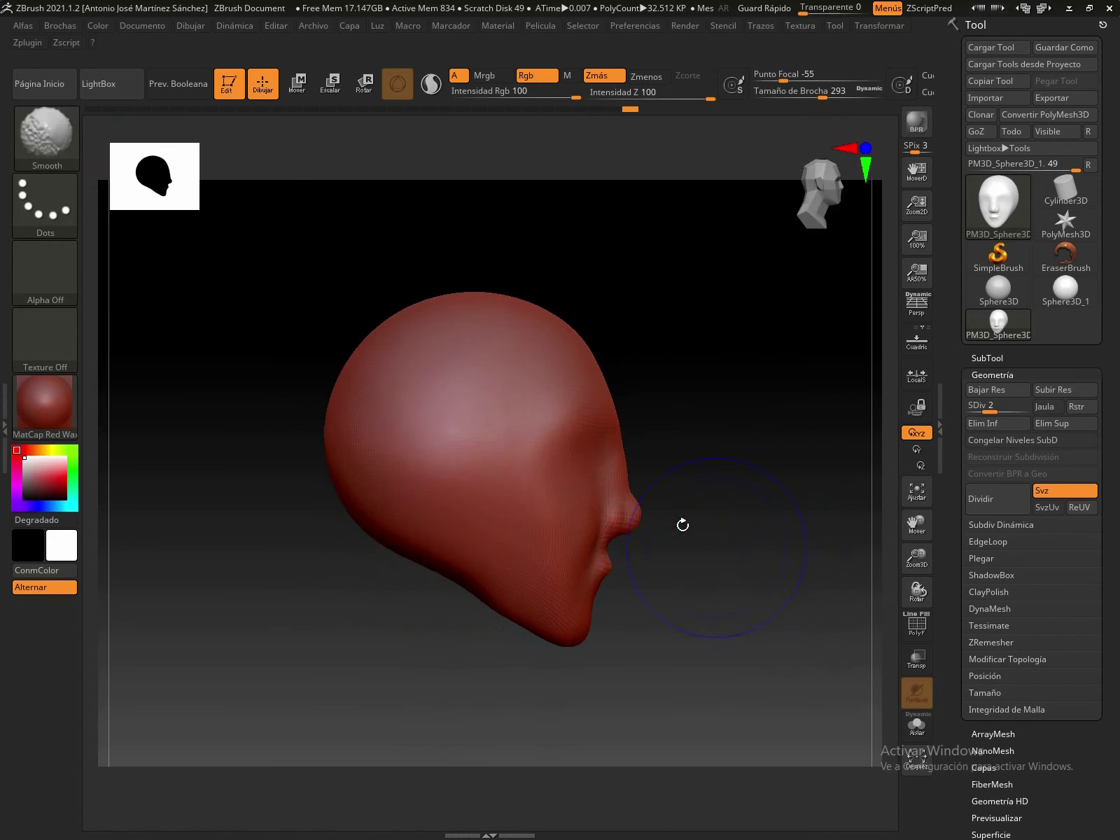
pyautogui.moveTo(823, 98); pyautogui.dragTo(805, 98)
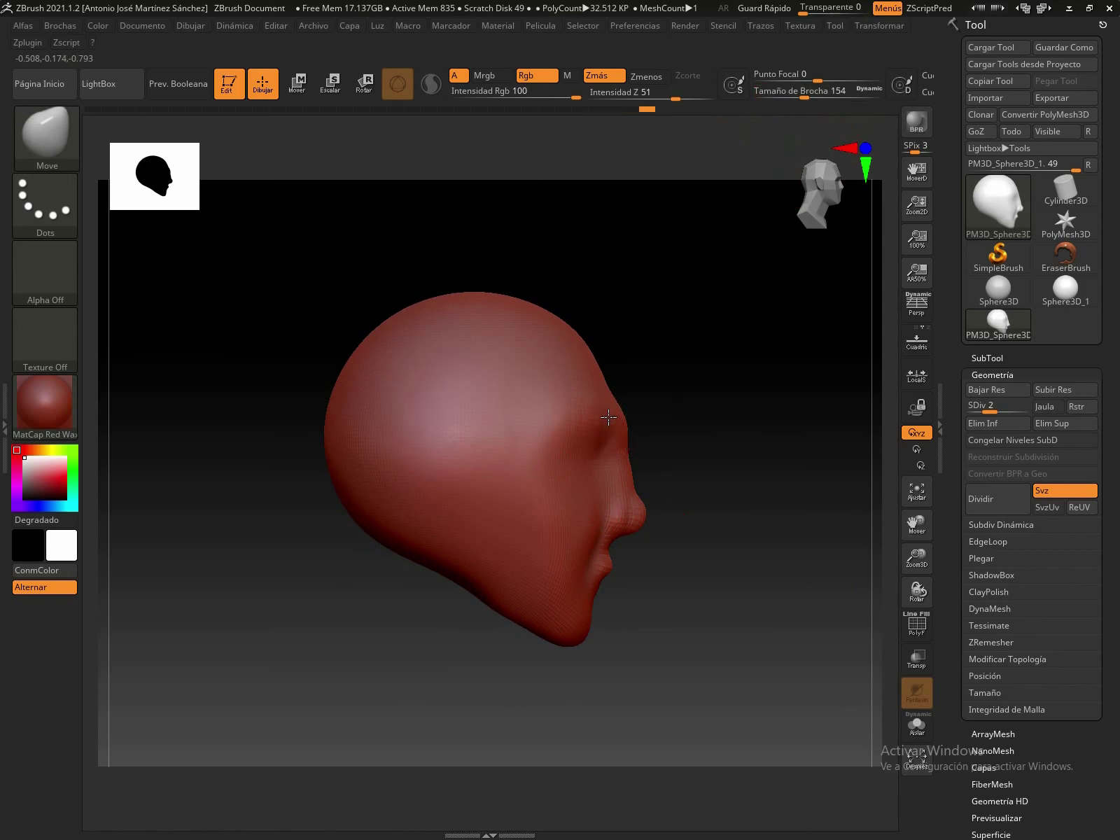
# Push the cheek beside the nose into shape and check it from front and profile views.
pyautogui.press('shift')
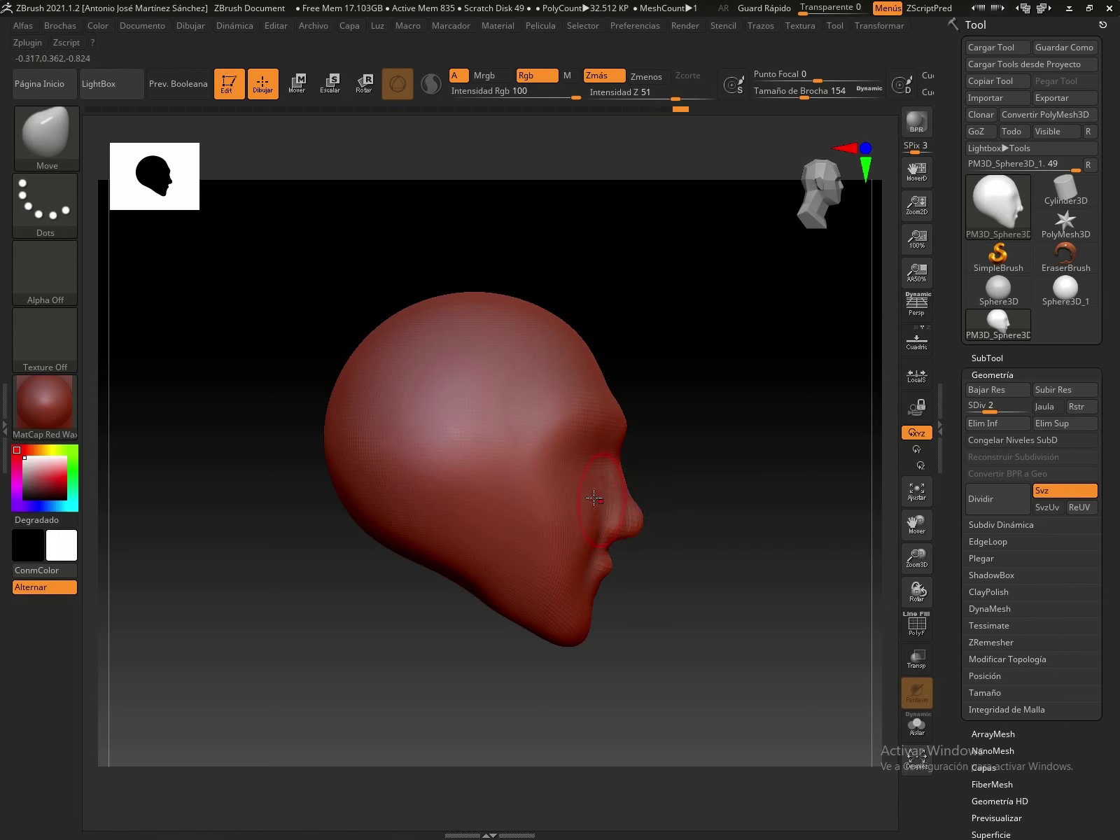
pyautogui.moveTo(570, 467); pyautogui.dragTo(555, 467)
pyautogui.moveTo(682, 469); pyautogui.dragTo(602, 469)
pyautogui.moveTo(523, 533)
pyautogui.mouseDown()
pyautogui.moveTo(512, 596)
pyautogui.moveTo(554, 476)
pyautogui.mouseUp()
pyautogui.moveTo(775, 471); pyautogui.dragTo(735, 475)
pyautogui.click(916, 490)
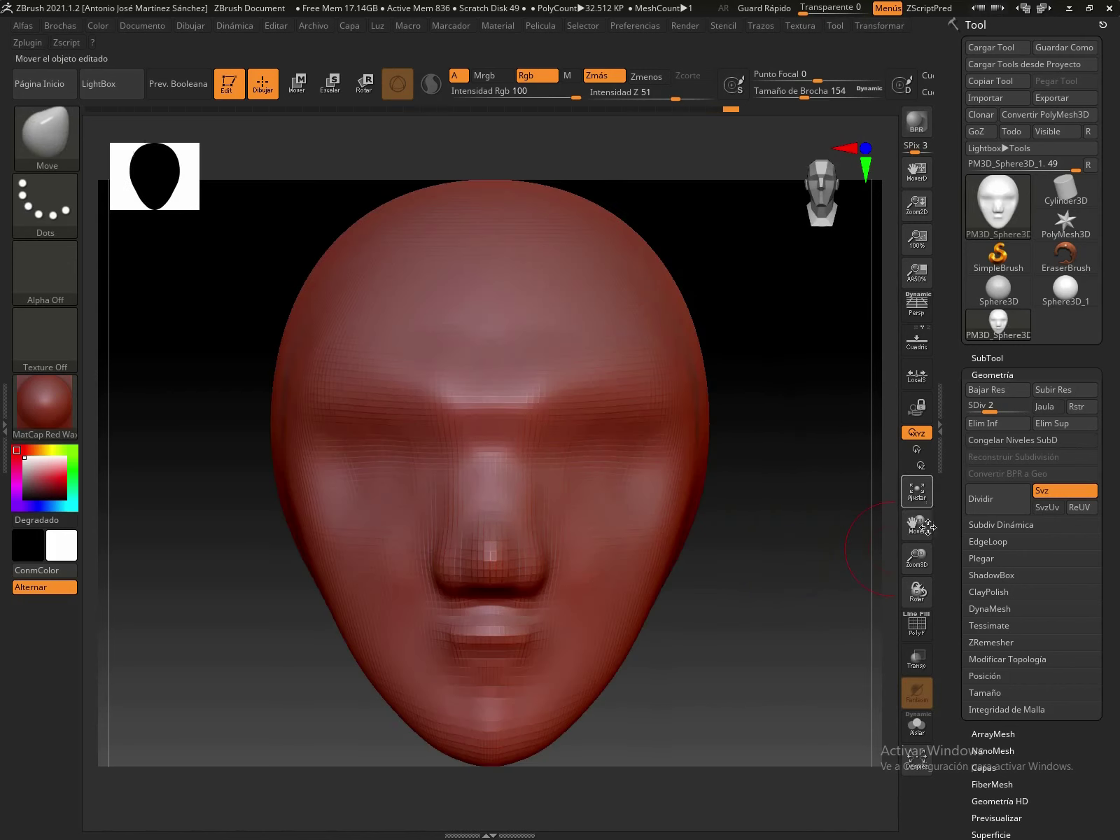
pyautogui.moveTo(928, 525)
pyautogui.mouseDown()
pyautogui.moveTo(661, 551)
pyautogui.moveTo(846, 525)
pyautogui.mouseUp()
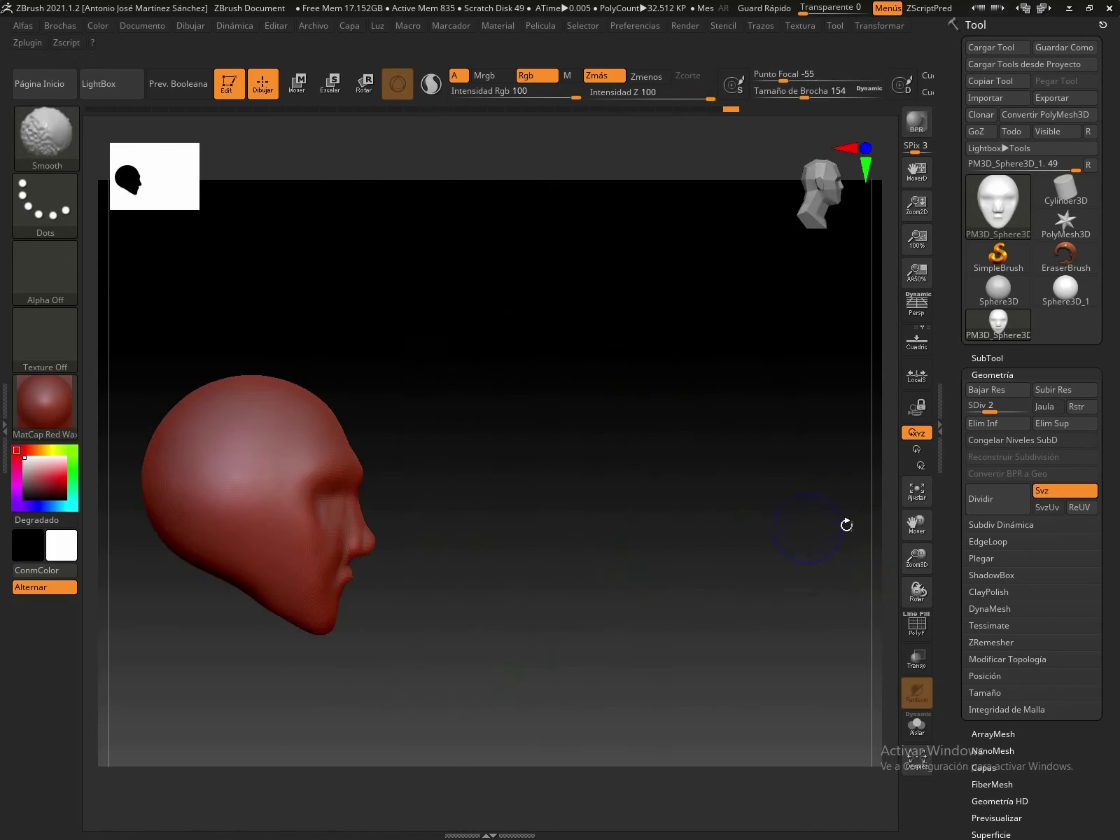
pyautogui.moveTo(717, 592); pyautogui.dragTo(788, 586)
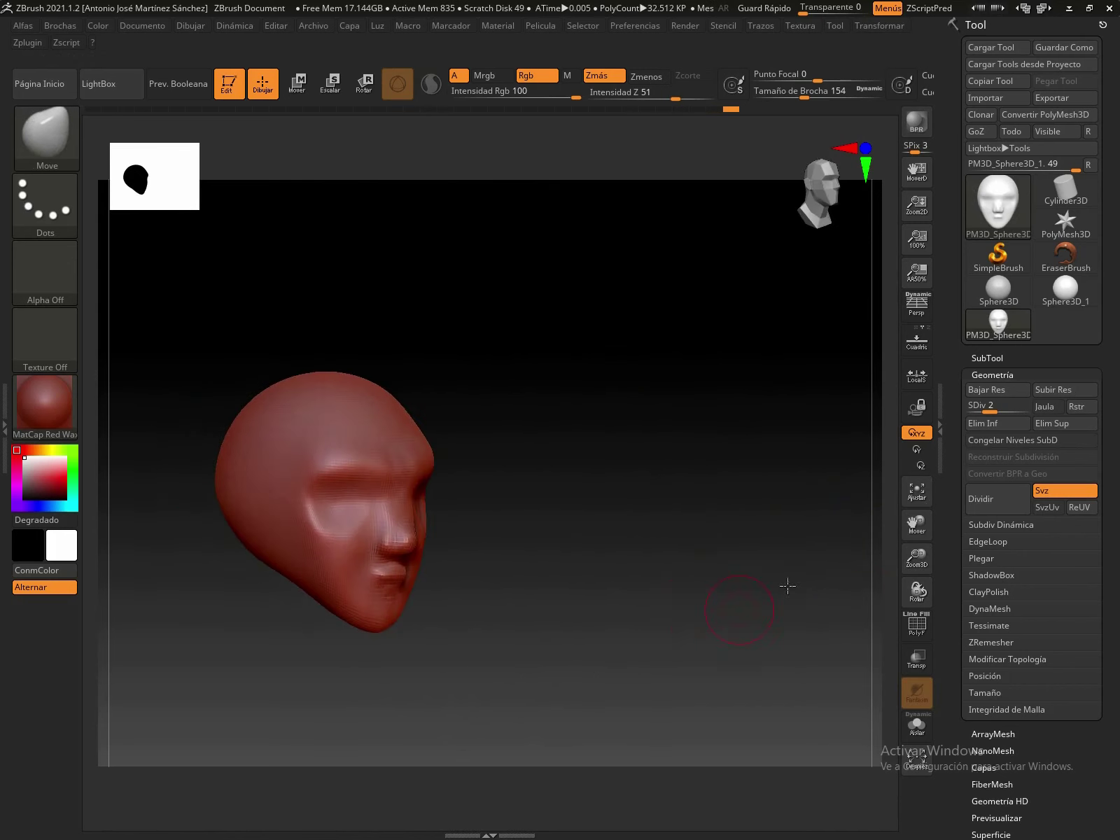
# Append a Sphere3D as a new subtool and select it.
pyautogui.click(1020, 355)
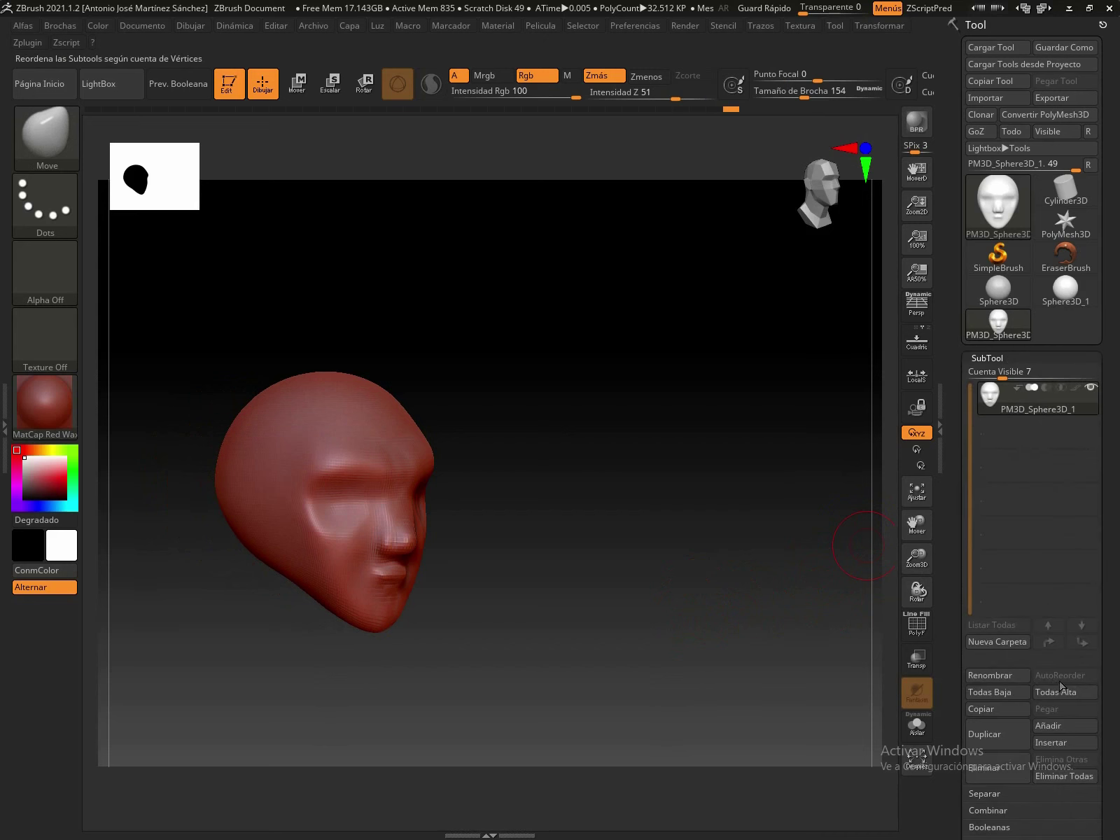
pyautogui.click(989, 358)
pyautogui.click(988, 358)
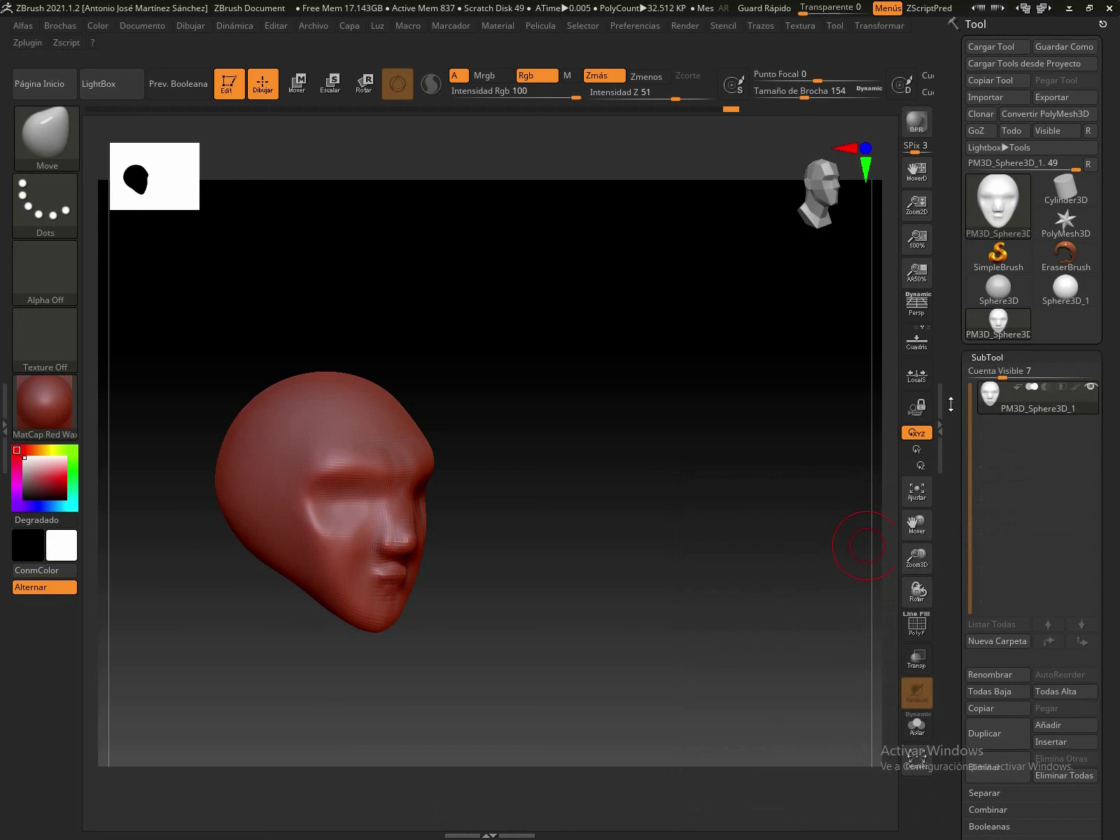
pyautogui.click(1064, 726)
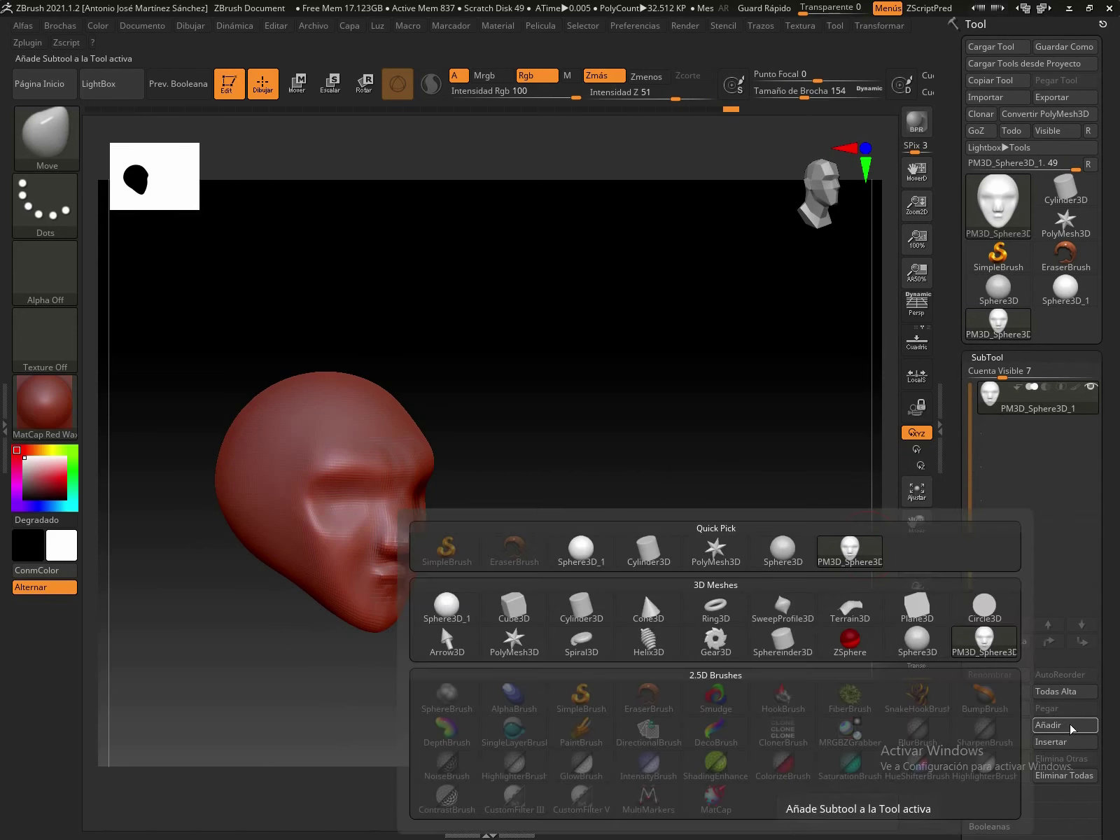
pyautogui.click(1050, 728)
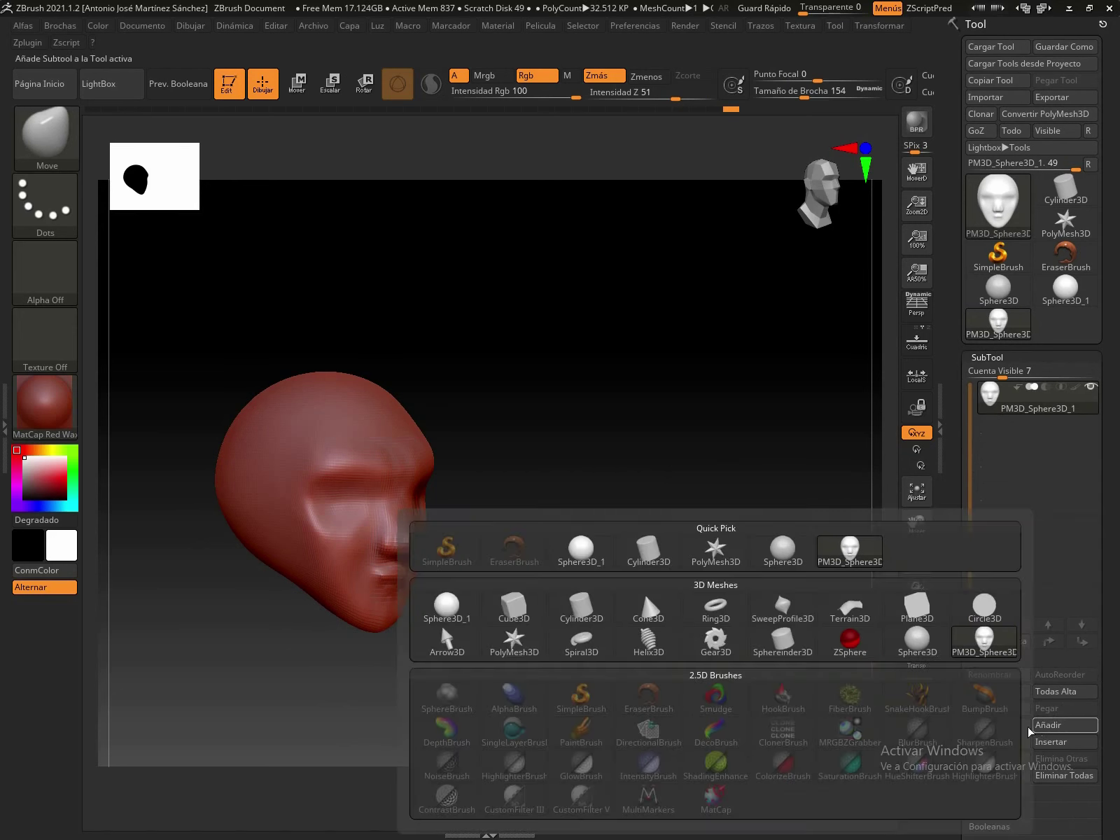
pyautogui.click(494, 622)
pyautogui.moveTo(696, 543)
pyautogui.mouseDown()
pyautogui.moveTo(647, 551)
pyautogui.moveTo(605, 441)
pyautogui.mouseUp()
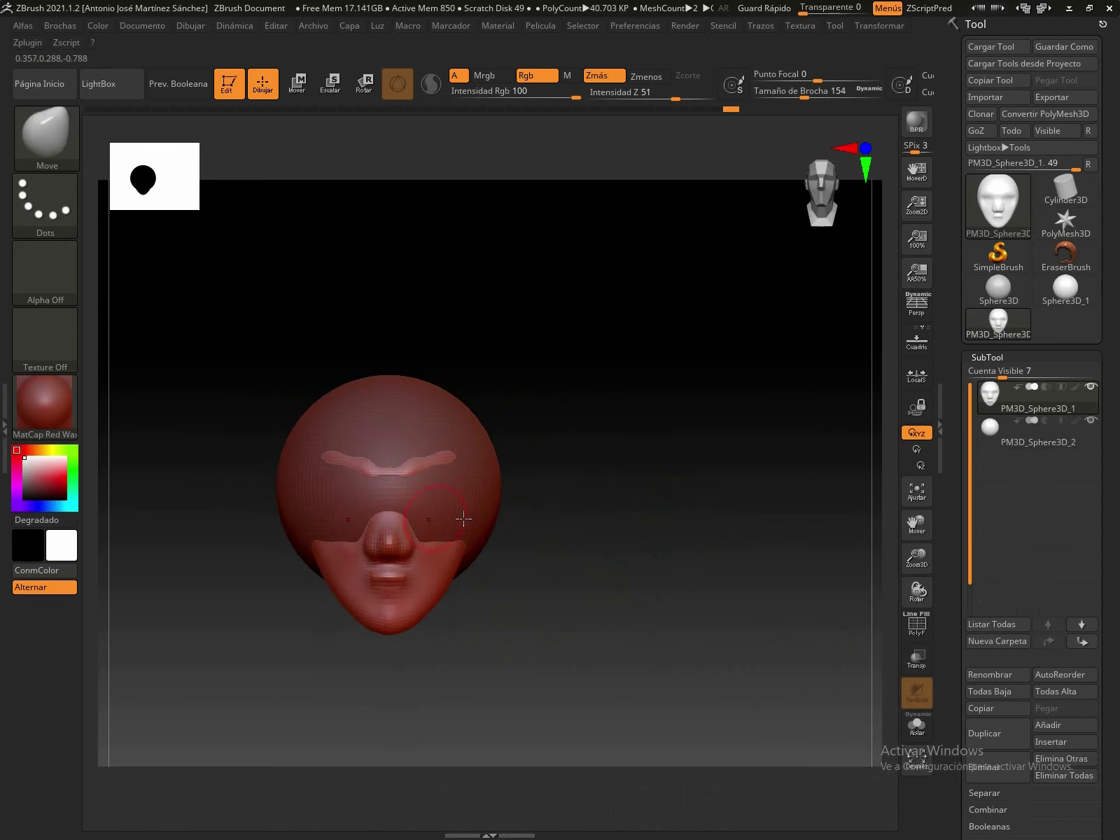
pyautogui.click(1003, 435)
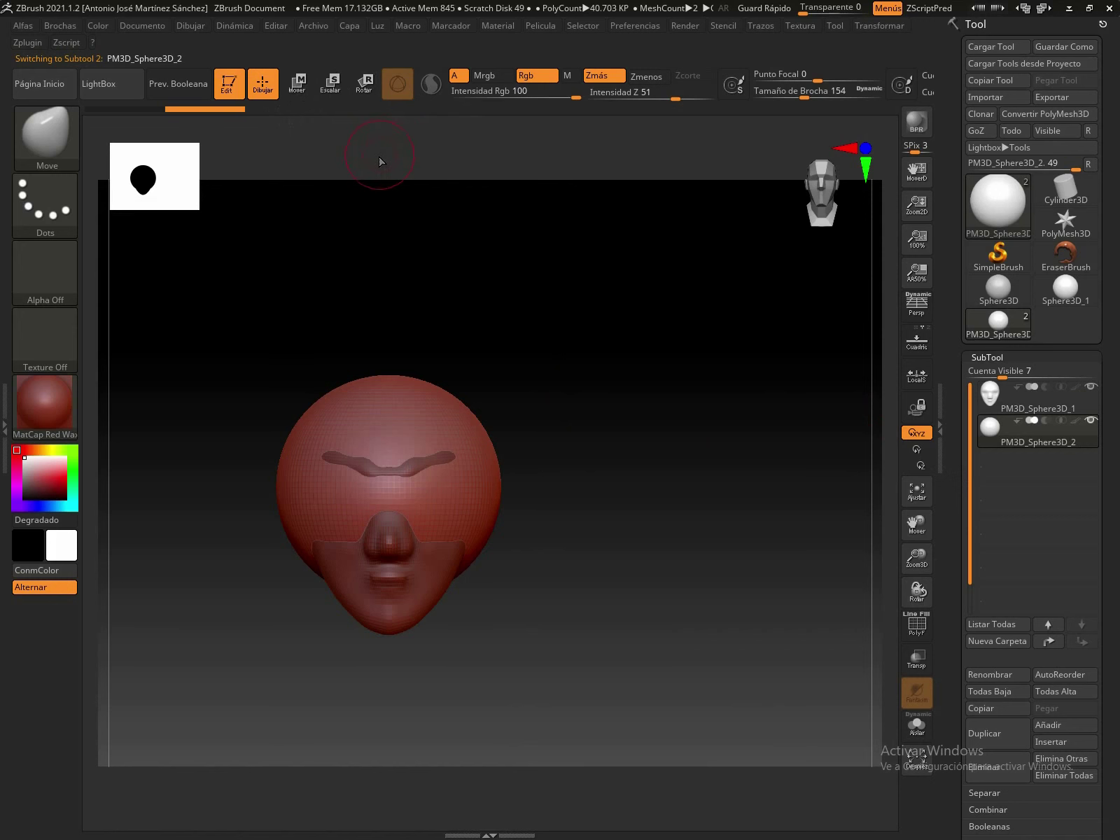
# Scale the sphere down toward eyeball size and pull it out in front of the face.
pyautogui.click(336, 90)
pyautogui.moveTo(390, 486)
pyautogui.mouseDown()
pyautogui.moveTo(418, 449)
pyautogui.moveTo(409, 464)
pyautogui.mouseUp()
pyautogui.moveTo(402, 479); pyautogui.dragTo(401, 494)
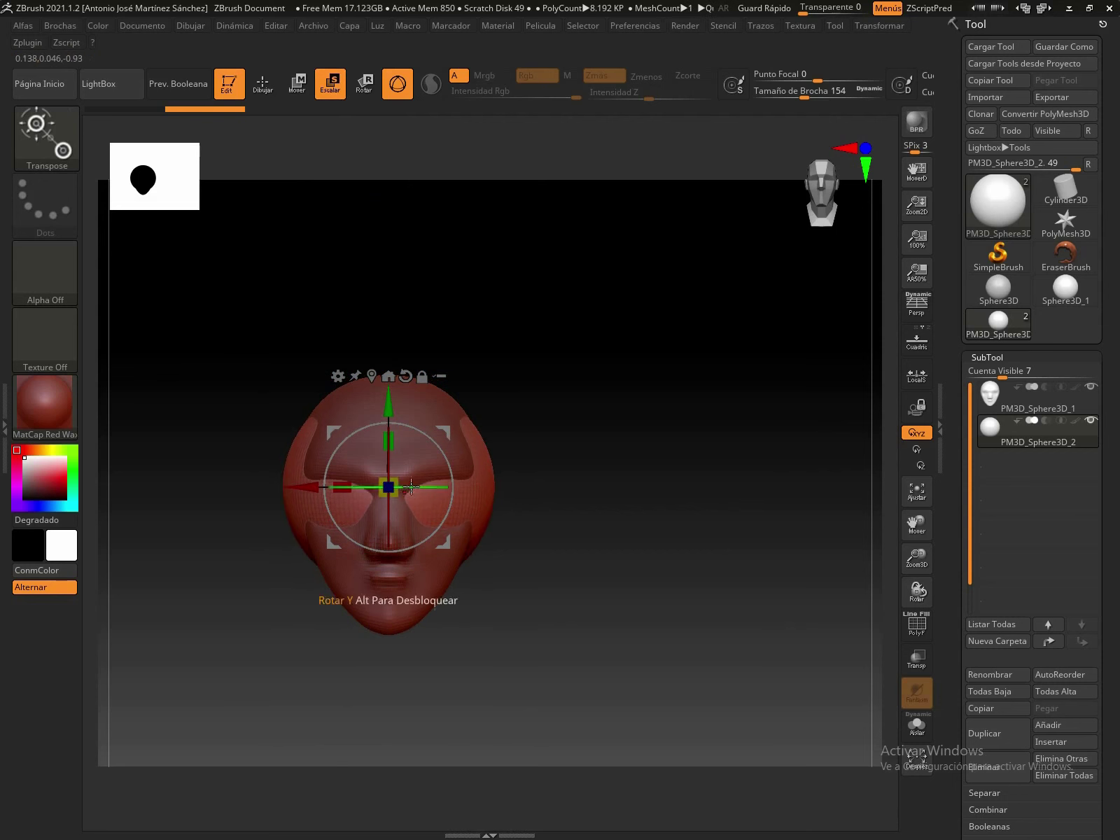
pyautogui.moveTo(518, 434); pyautogui.dragTo(646, 435)
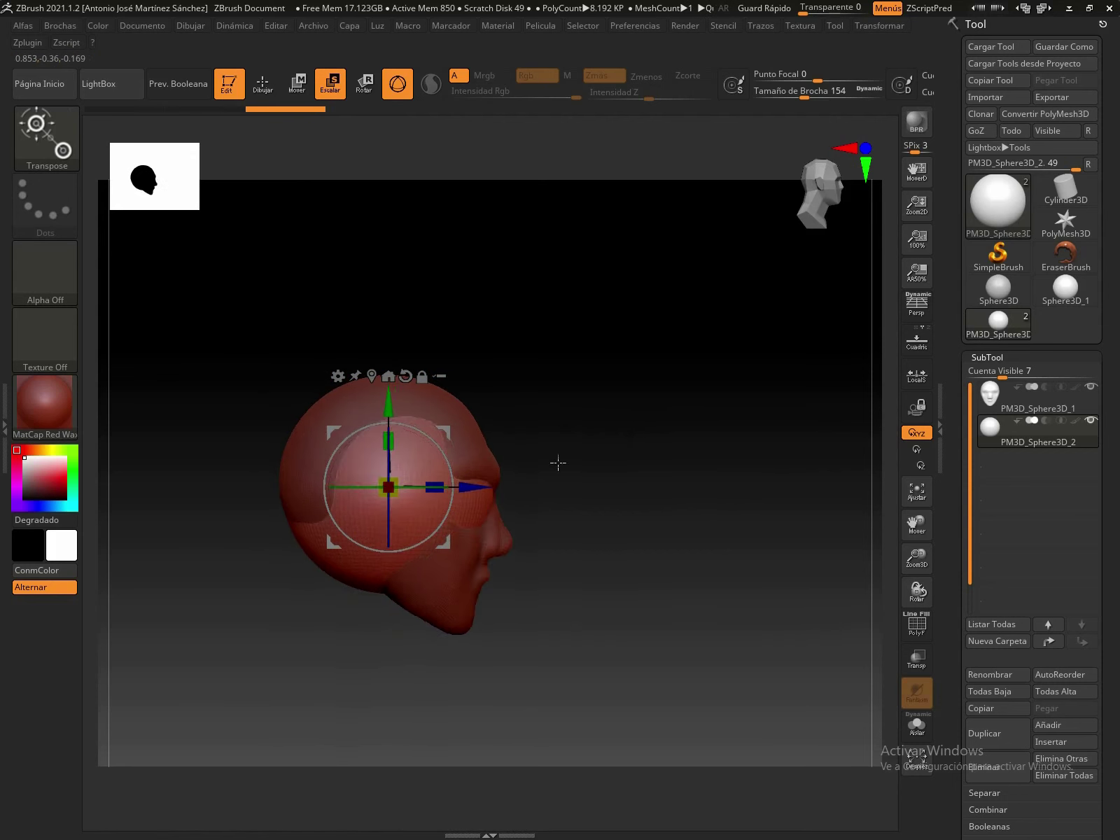
pyautogui.keyDown('ctrl'); pyautogui.moveTo(482, 492); pyautogui.dragTo(667, 484); pyautogui.keyUp('ctrl')
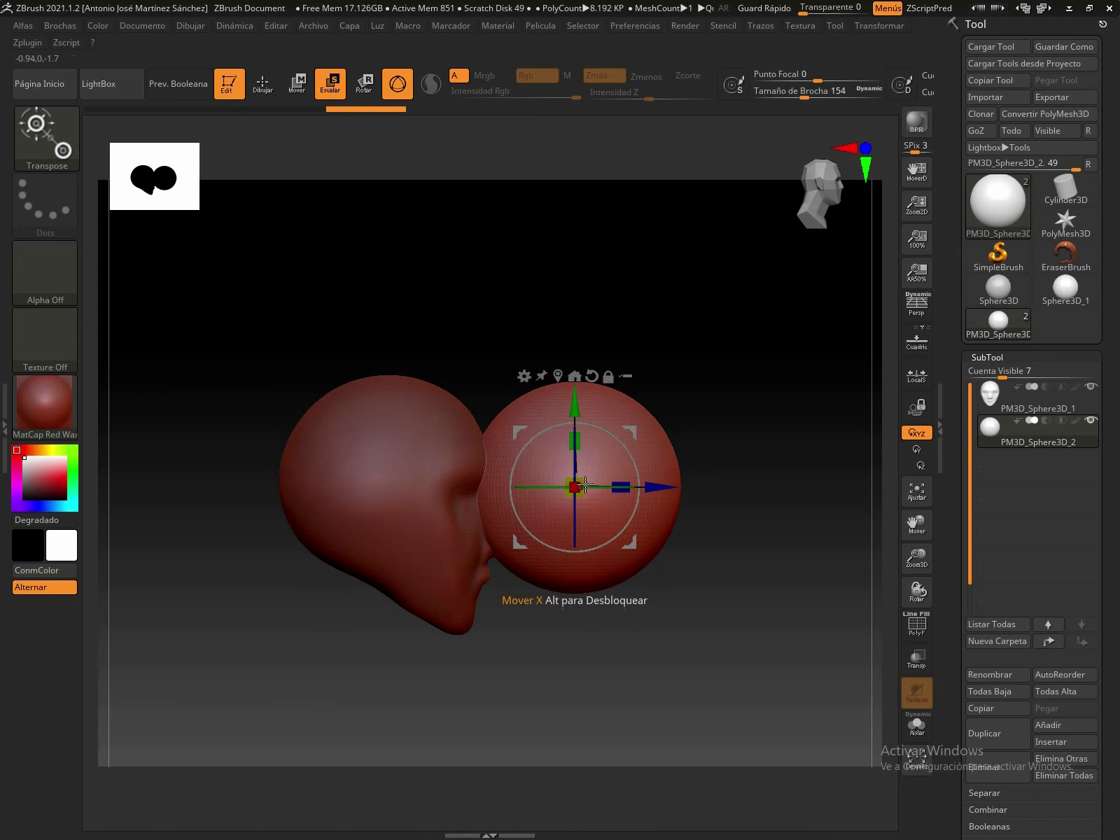
pyautogui.moveTo(574, 487); pyautogui.dragTo(552, 539)
pyautogui.moveTo(660, 490)
pyautogui.mouseDown()
pyautogui.moveTo(587, 496)
pyautogui.moveTo(595, 508)
pyautogui.mouseUp()
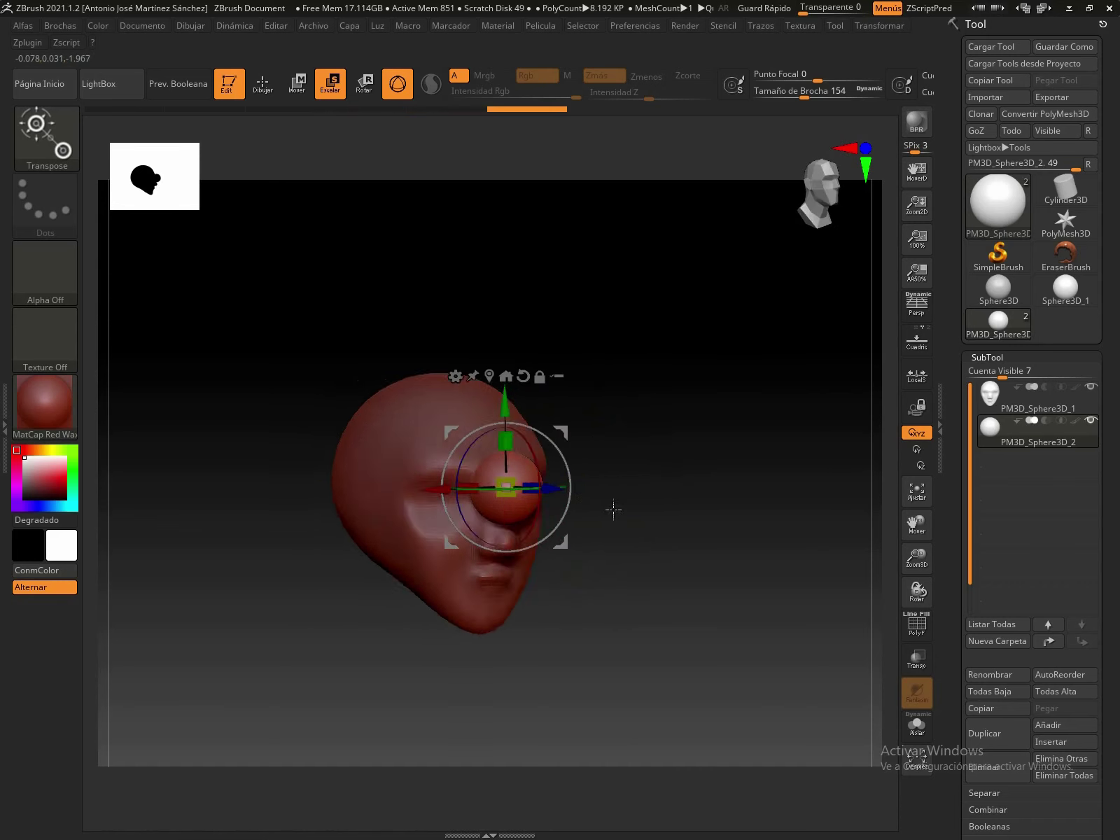
pyautogui.moveTo(420, 489); pyautogui.dragTo(376, 488)
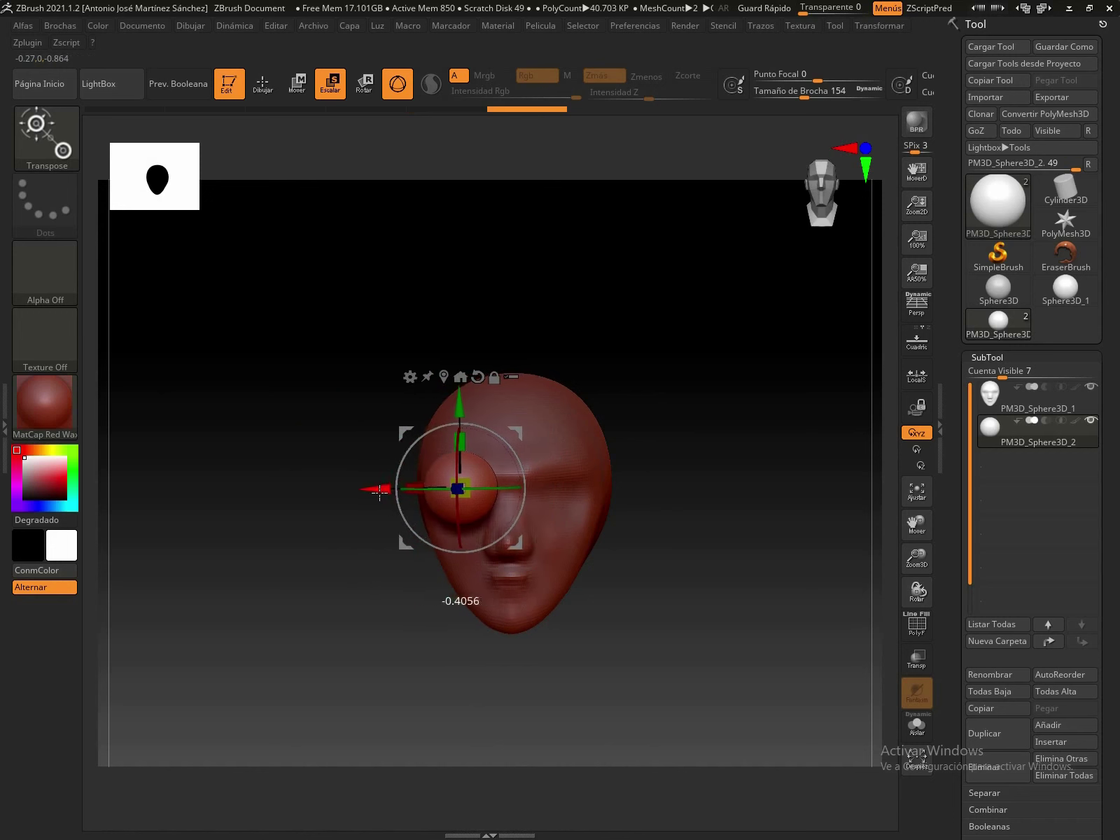
# Seat the eyeball in the left eye socket, adjusting its depth, height, size and sideways position.
pyautogui.moveTo(705, 522); pyautogui.dragTo(780, 521)
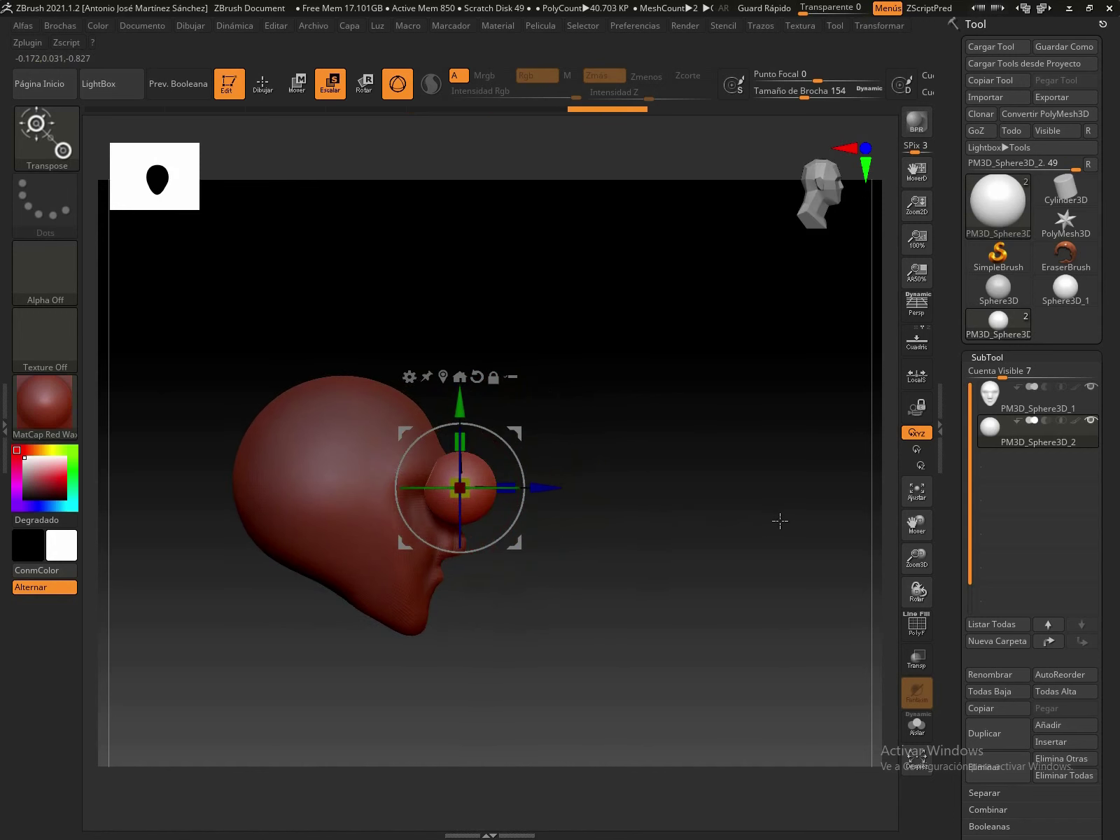
pyautogui.moveTo(543, 488); pyautogui.dragTo(476, 488)
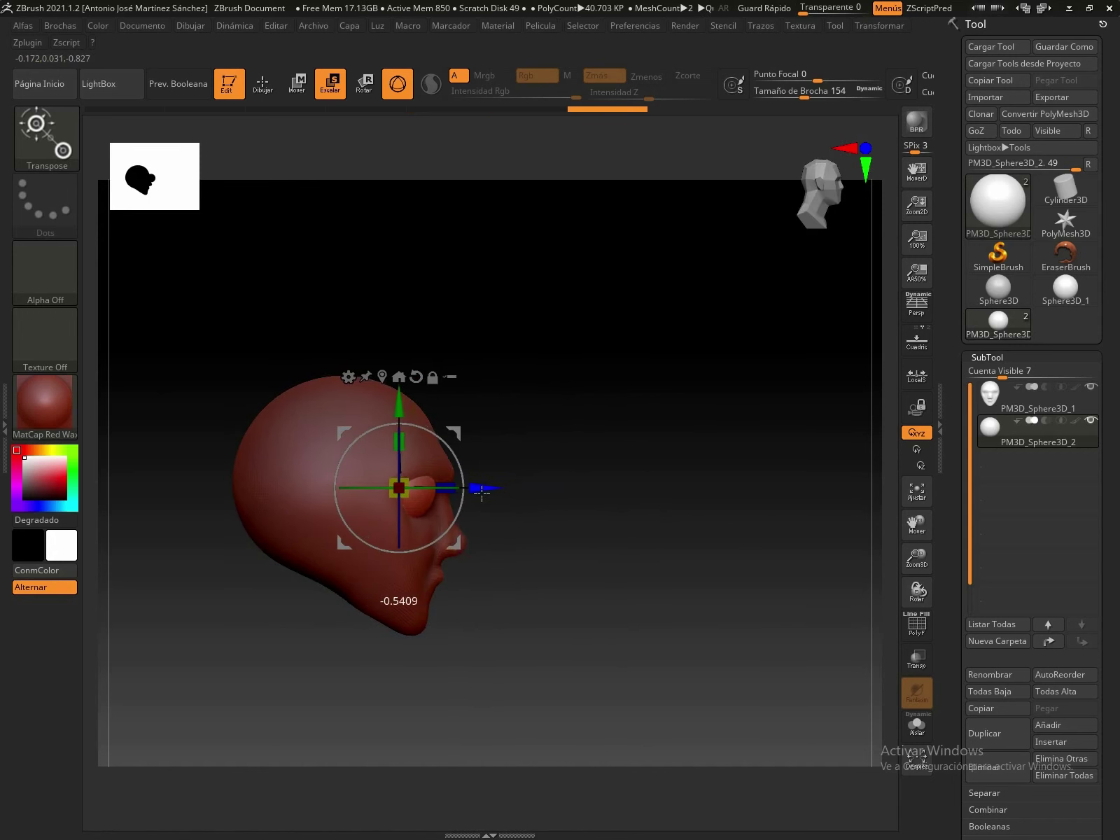
pyautogui.moveTo(397, 401); pyautogui.dragTo(396, 410)
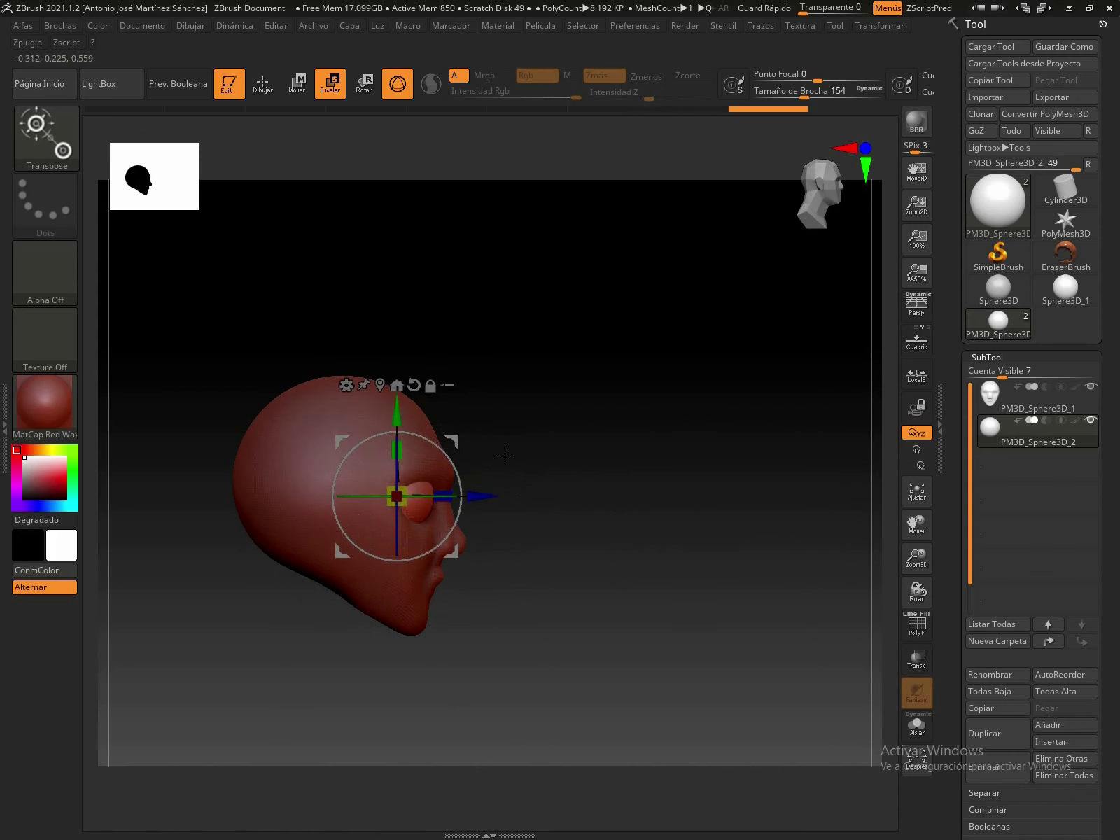
pyautogui.moveTo(505, 452); pyautogui.dragTo(552, 515)
pyautogui.moveTo(319, 497); pyautogui.dragTo(328, 496)
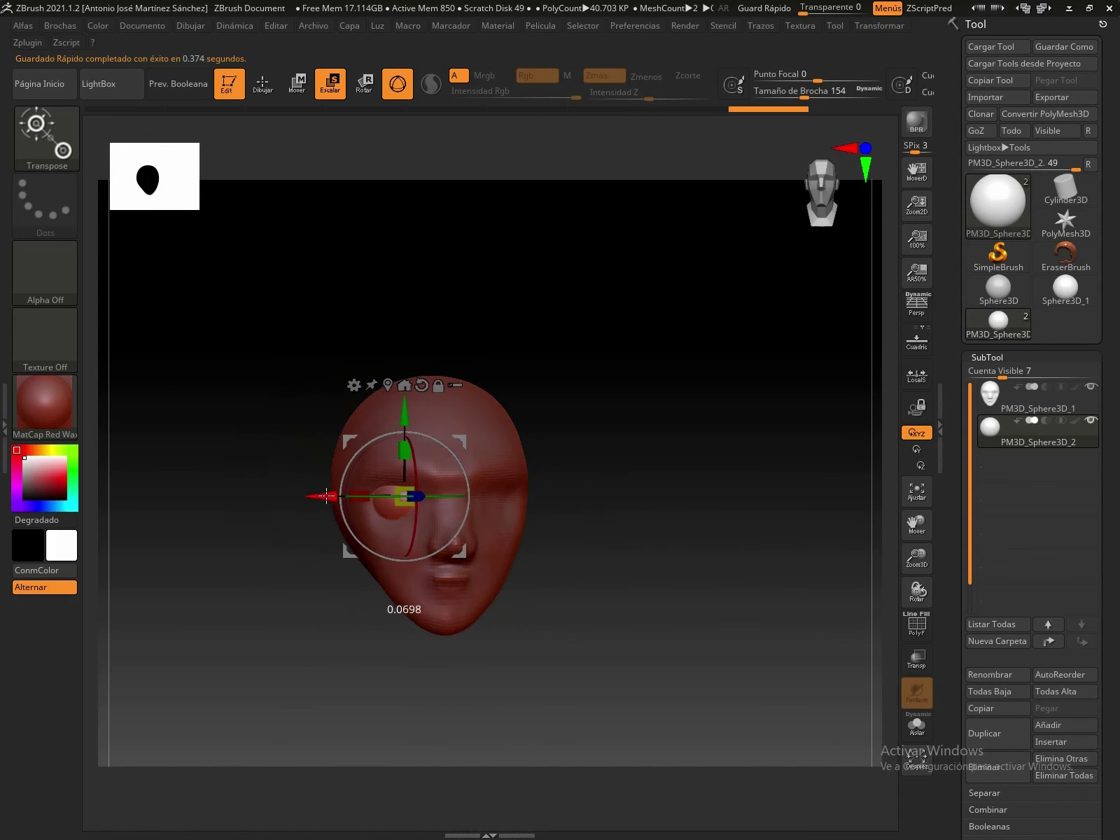
pyautogui.moveTo(537, 490); pyautogui.dragTo(723, 495)
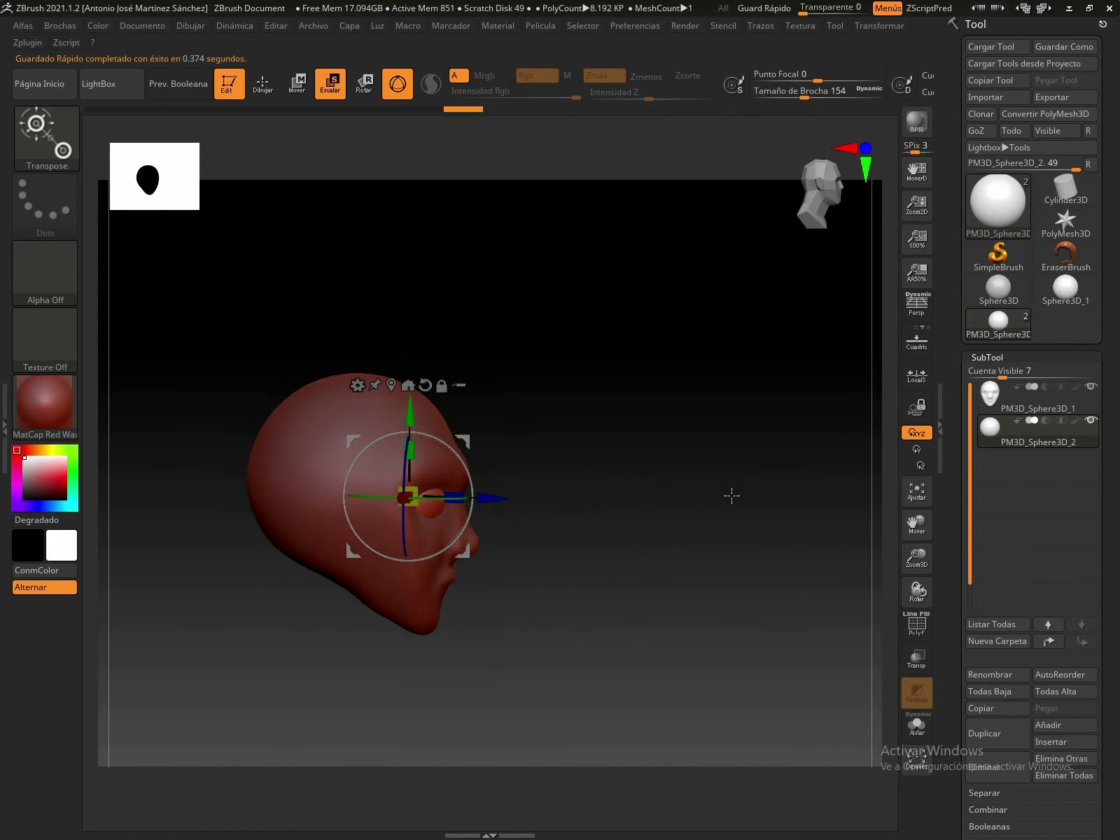
pyautogui.moveTo(408, 496); pyautogui.dragTo(414, 488)
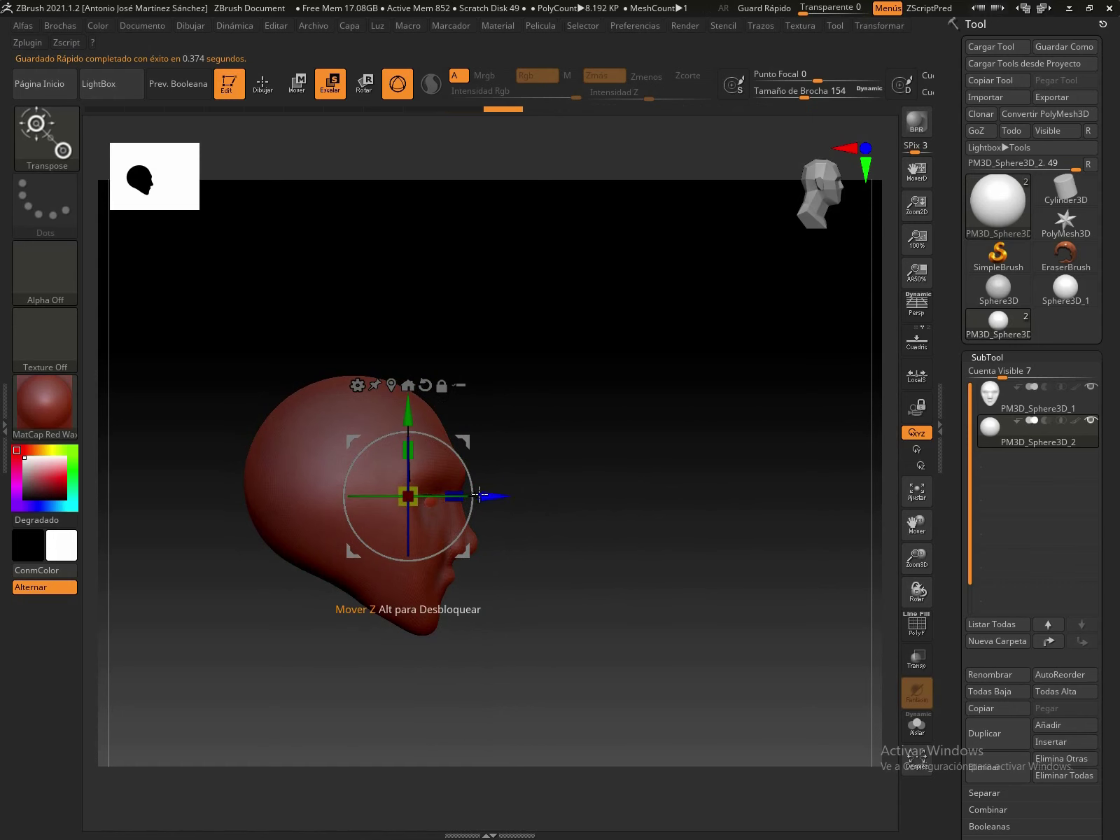
pyautogui.moveTo(488, 495); pyautogui.dragTo(538, 544)
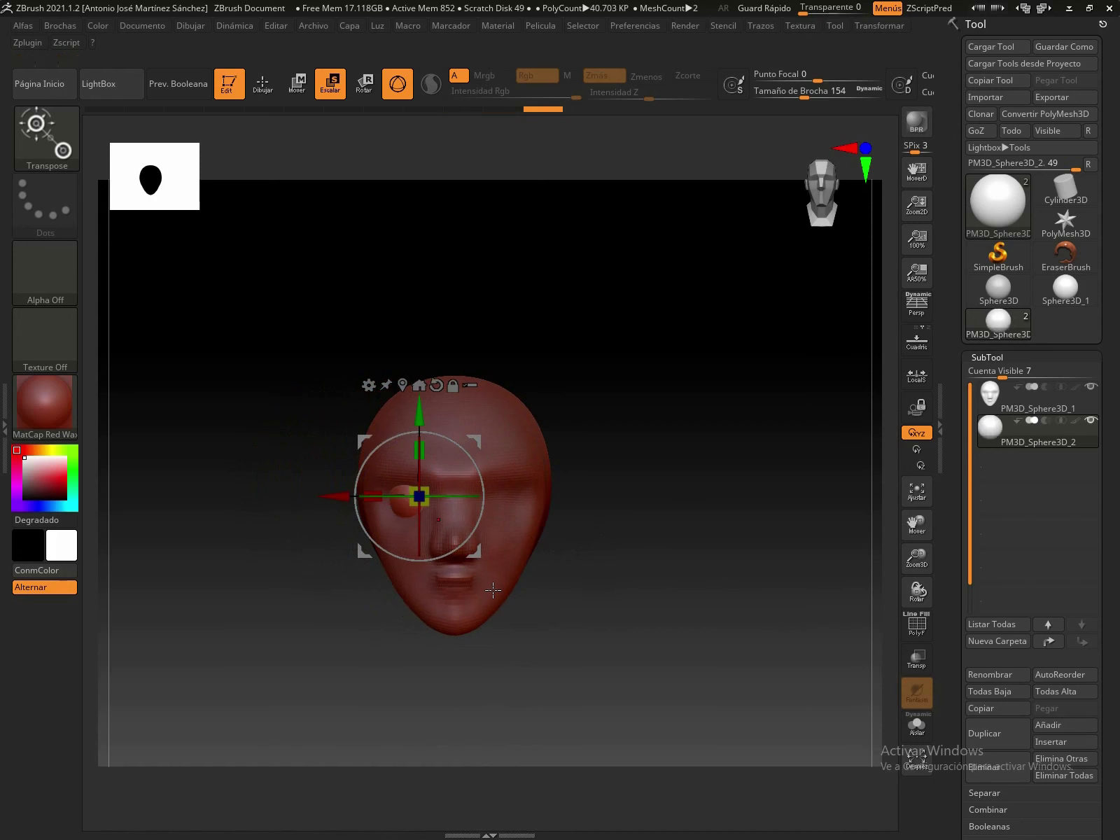
# Return to sculpt mode and duplicate the eyeball subtool.
pyautogui.click(273, 81)
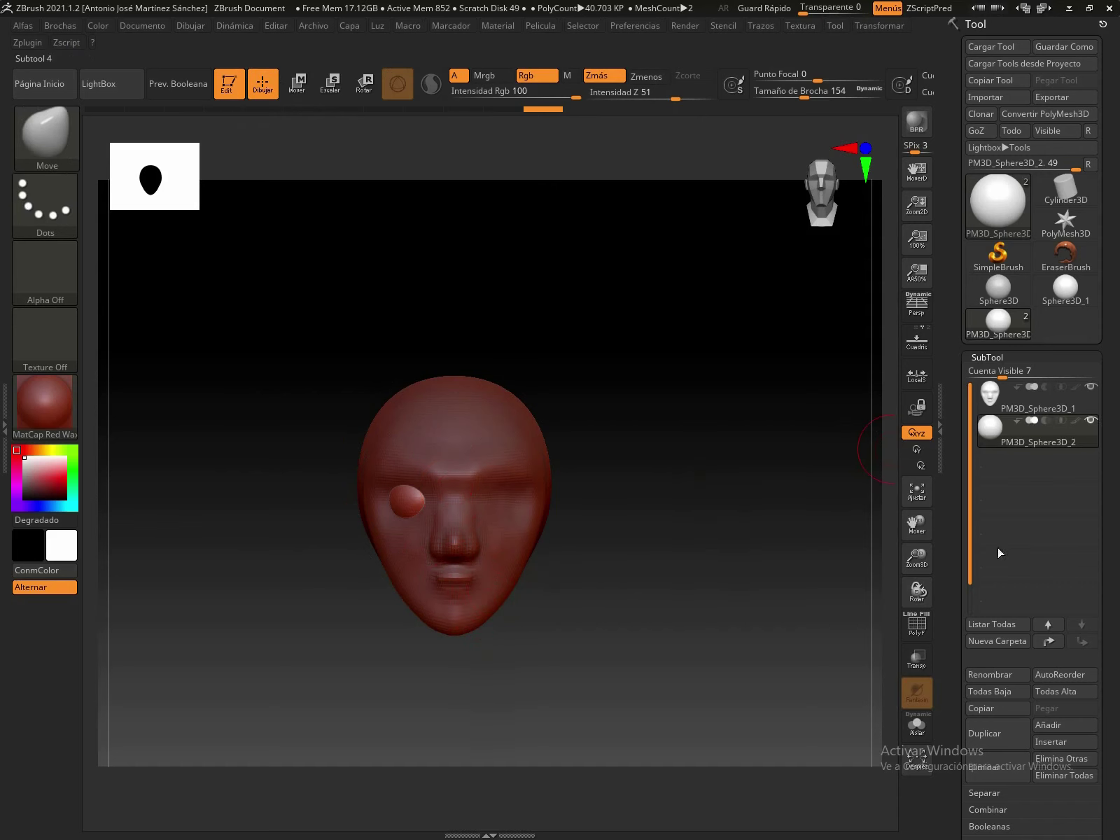
pyautogui.click(1012, 734)
pyautogui.scroll(-2, 1118, 590)
pyautogui.scroll(-4, 1118, 590)
pyautogui.scroll(-1, 1118, 520)
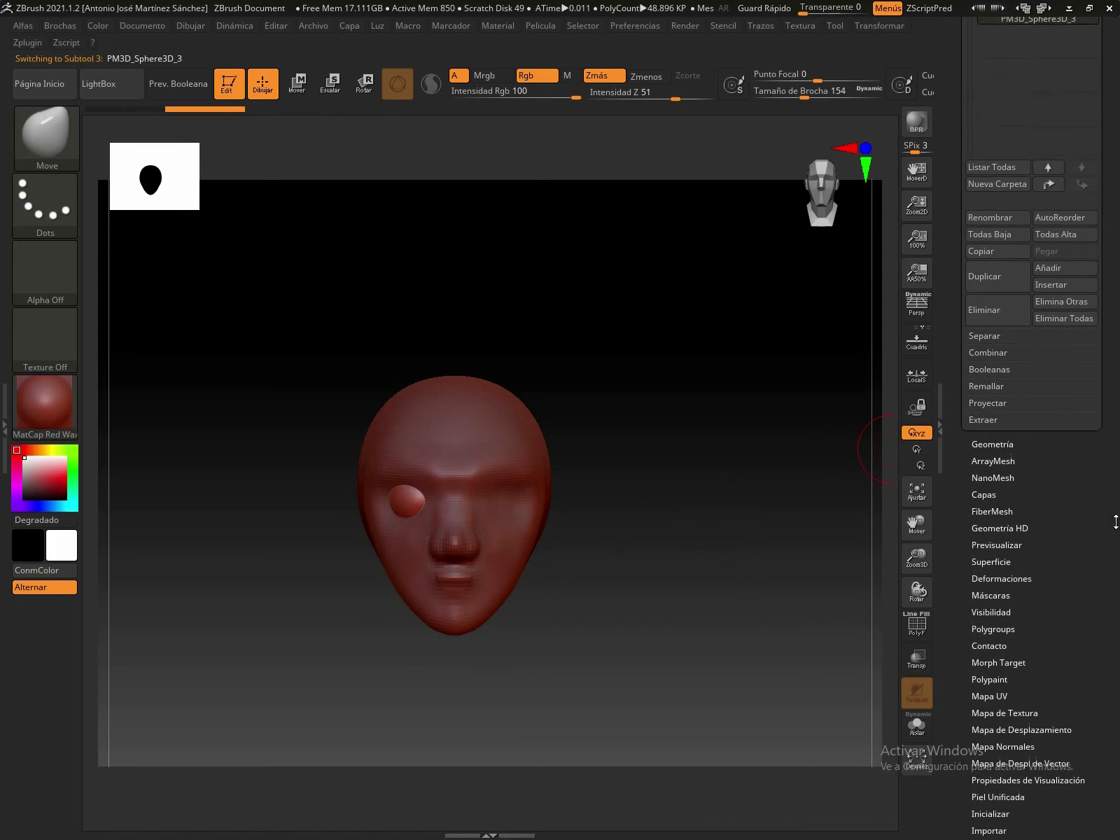
# Mirror the duplicate eyeball into the other socket and make the face mesh the active subtool.
pyautogui.click(1010, 578)
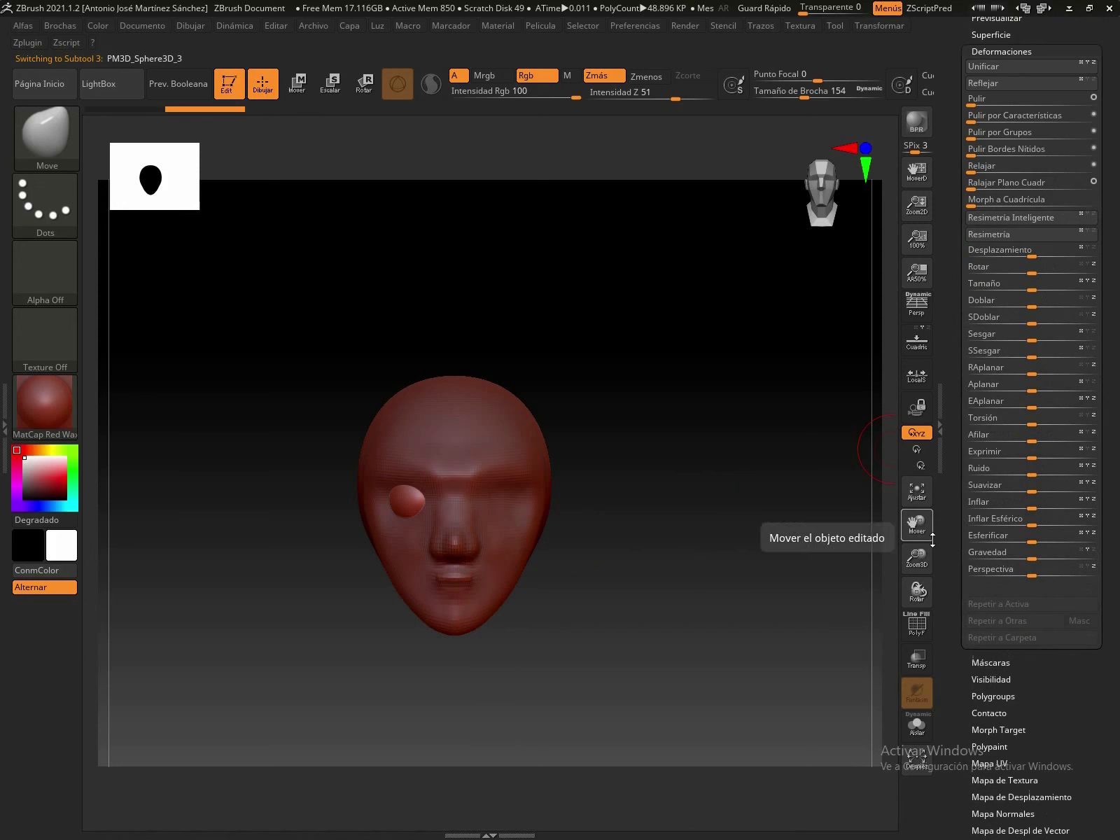
pyautogui.click(999, 84)
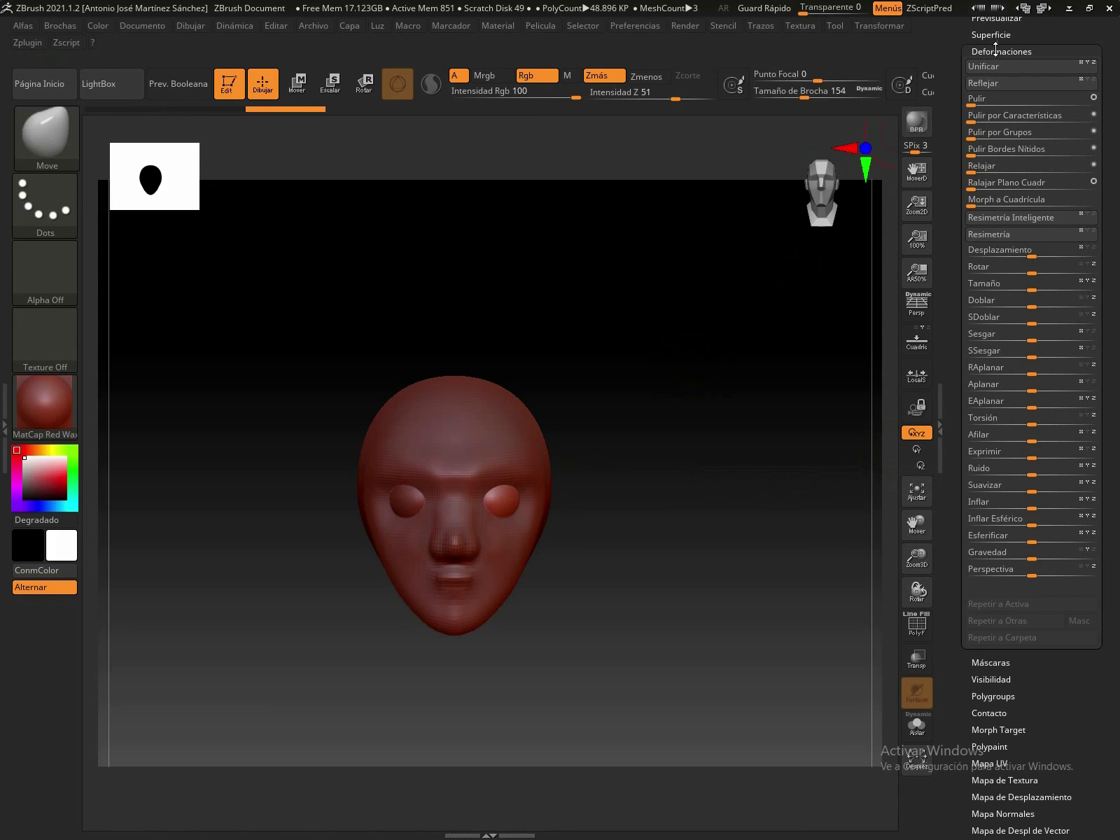
pyautogui.click(995, 49)
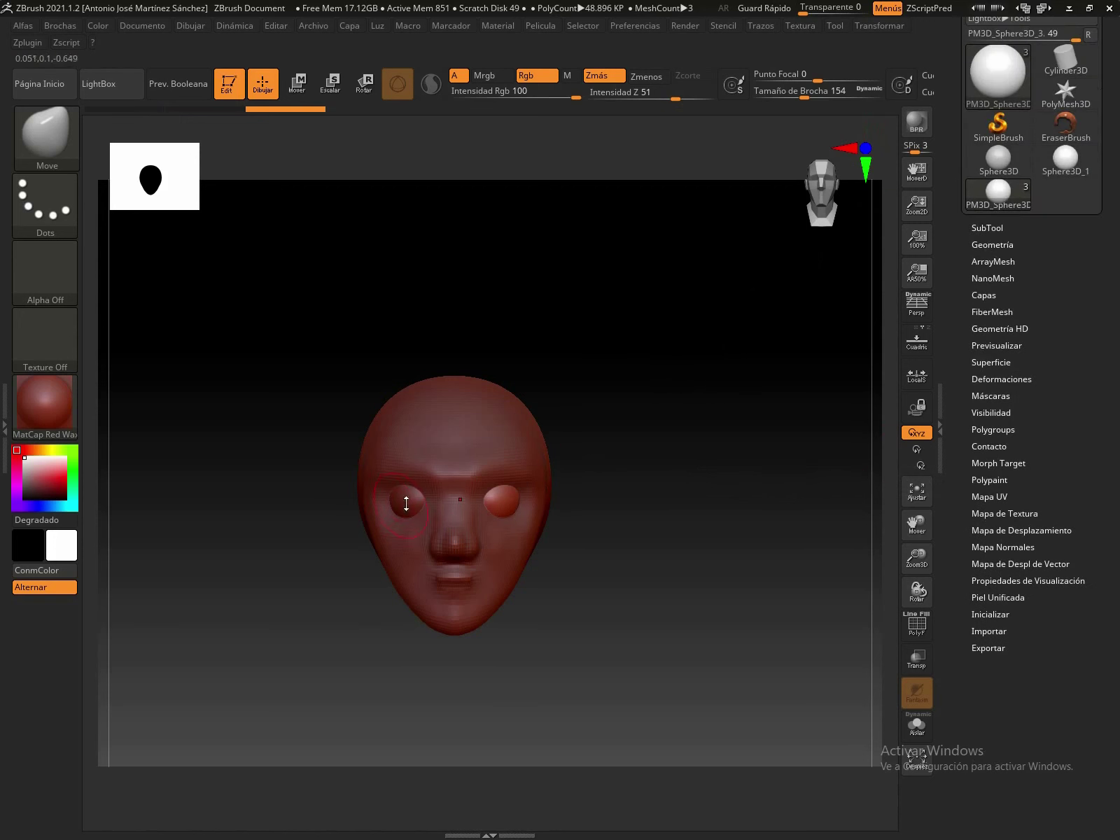
pyautogui.click(999, 227)
pyautogui.moveTo(1033, 267)
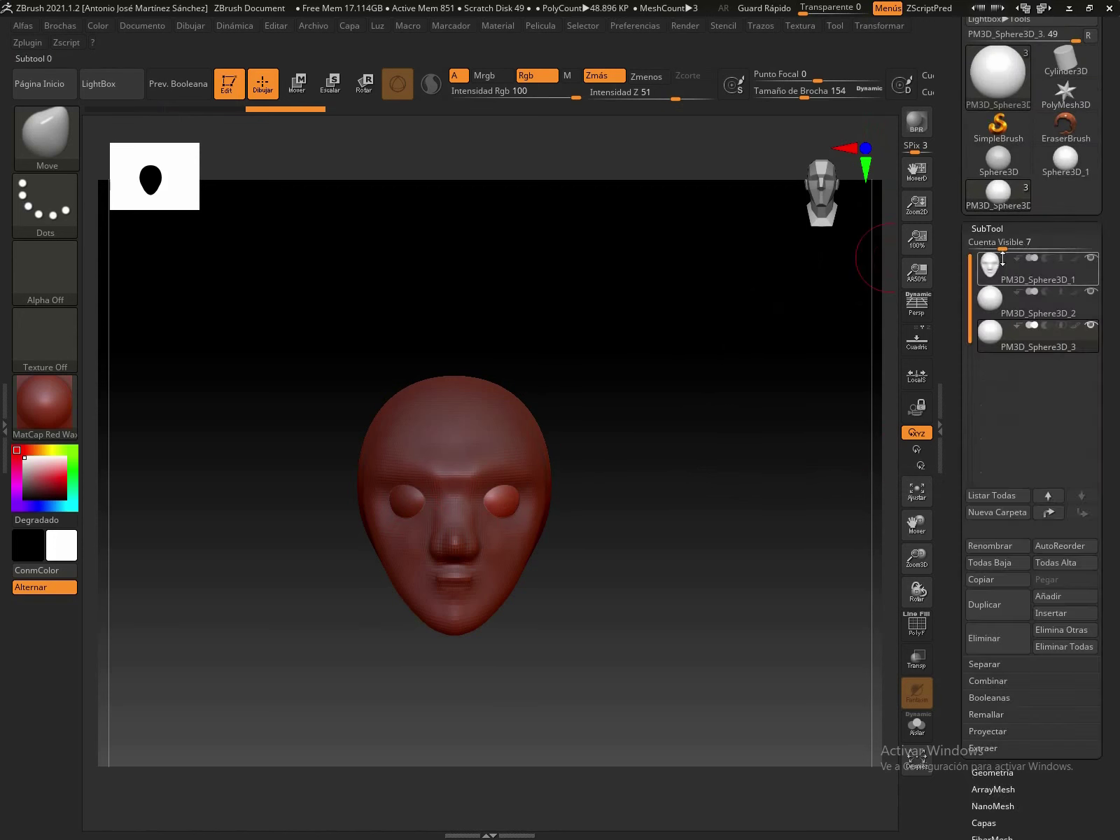
pyautogui.click(997, 273)
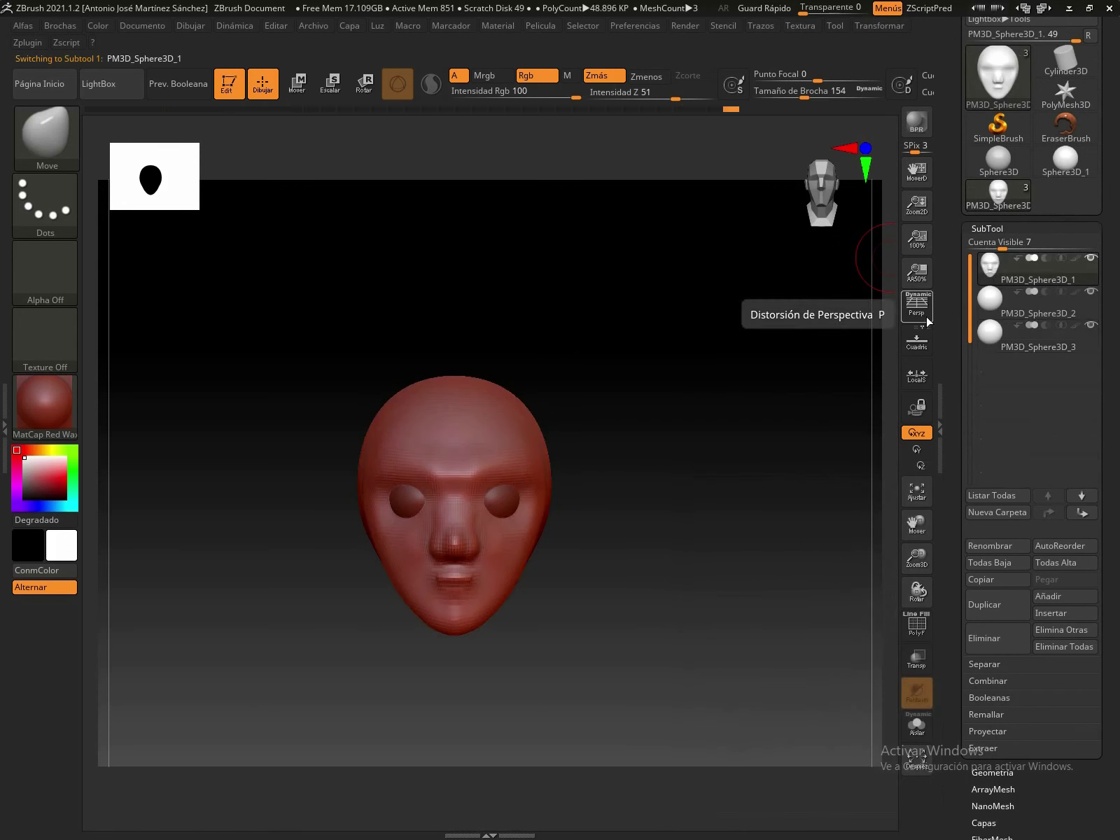
# Frame the face mesh, widen both eye sockets toward the nose, and orbit to check.
pyautogui.click(917, 490)
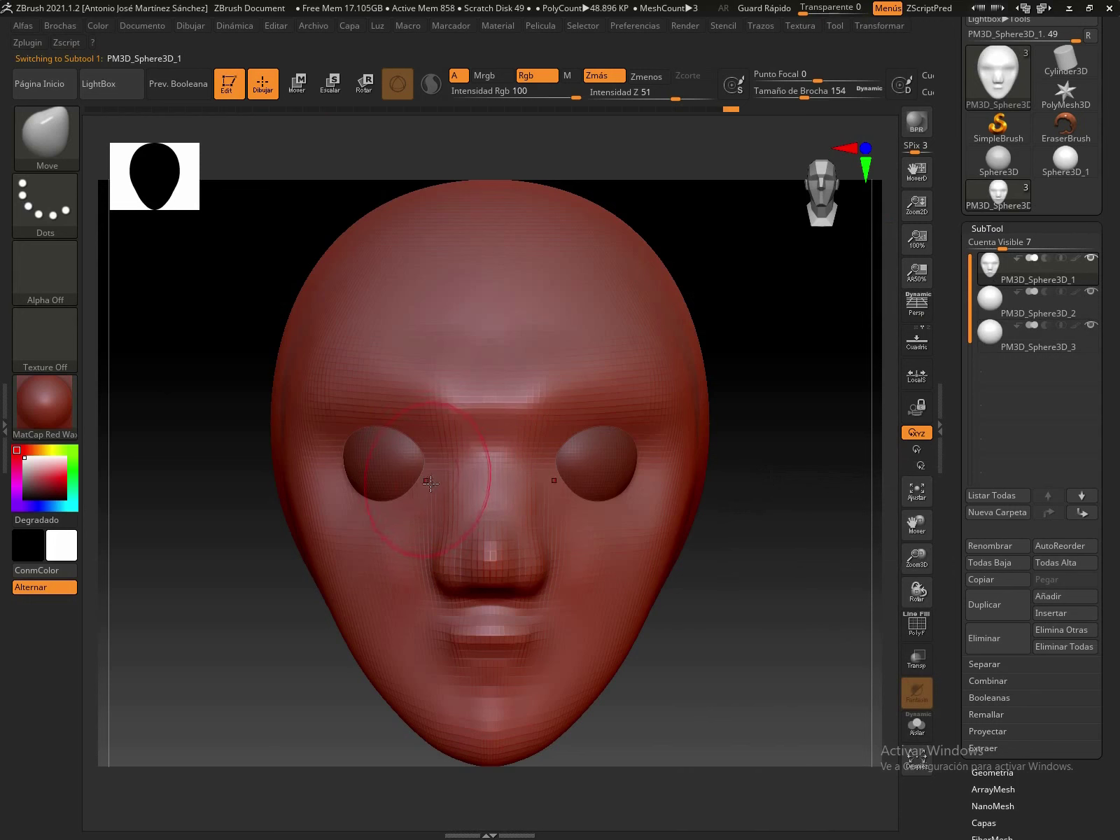
pyautogui.moveTo(413, 466)
pyautogui.mouseDown()
pyautogui.moveTo(427, 493)
pyautogui.moveTo(444, 480)
pyautogui.mouseUp()
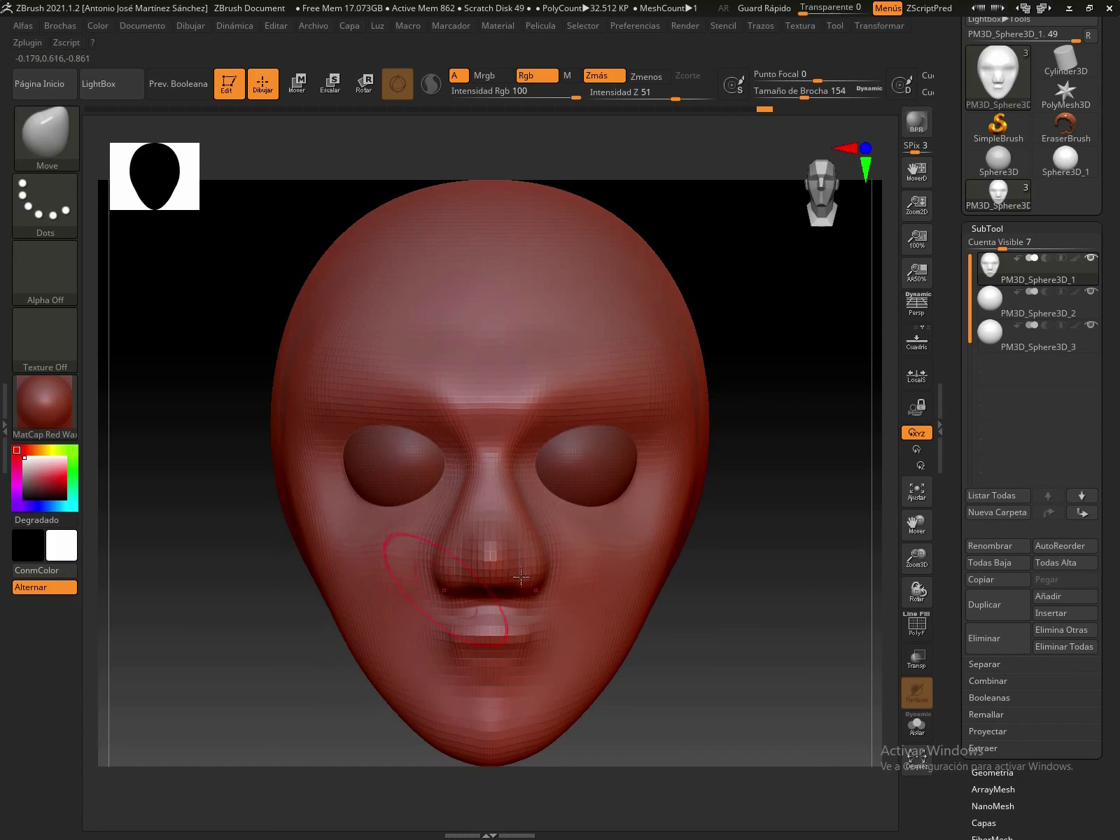
pyautogui.keyDown('shift'); pyautogui.moveTo(721, 567); pyautogui.dragTo(739, 591); pyautogui.keyUp('shift')
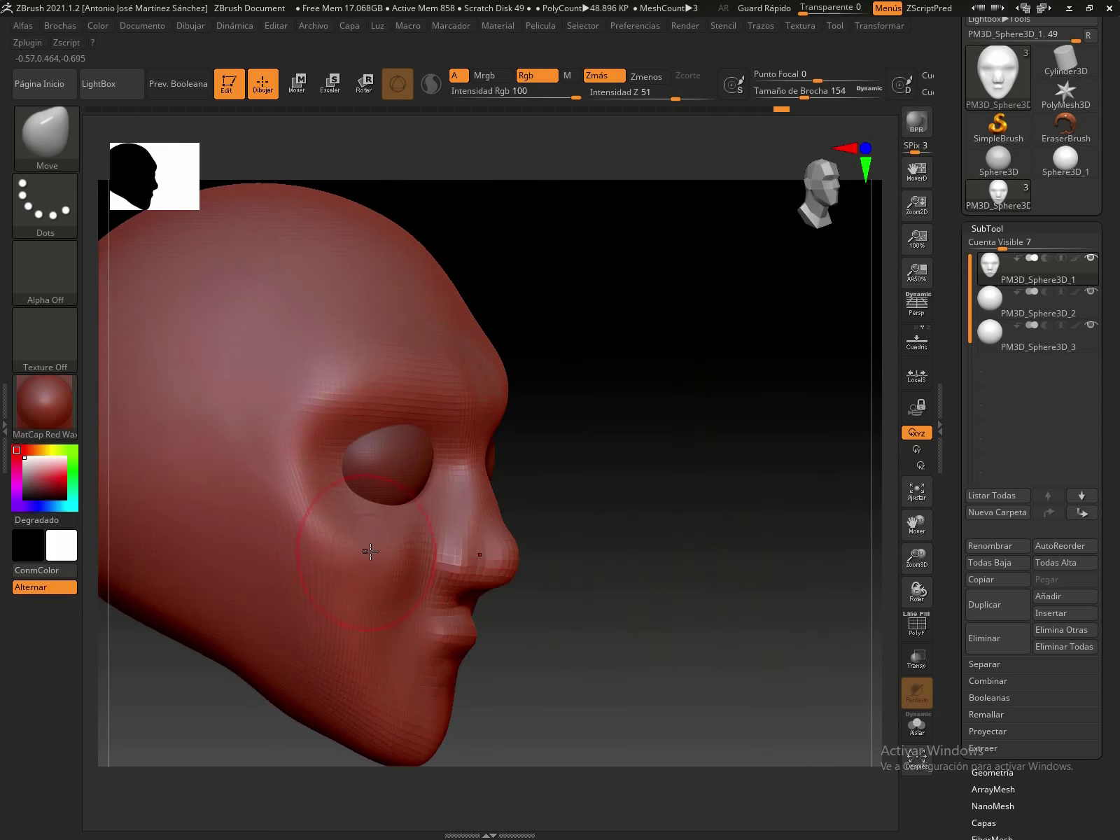
pyautogui.moveTo(703, 508); pyautogui.dragTo(613, 500)
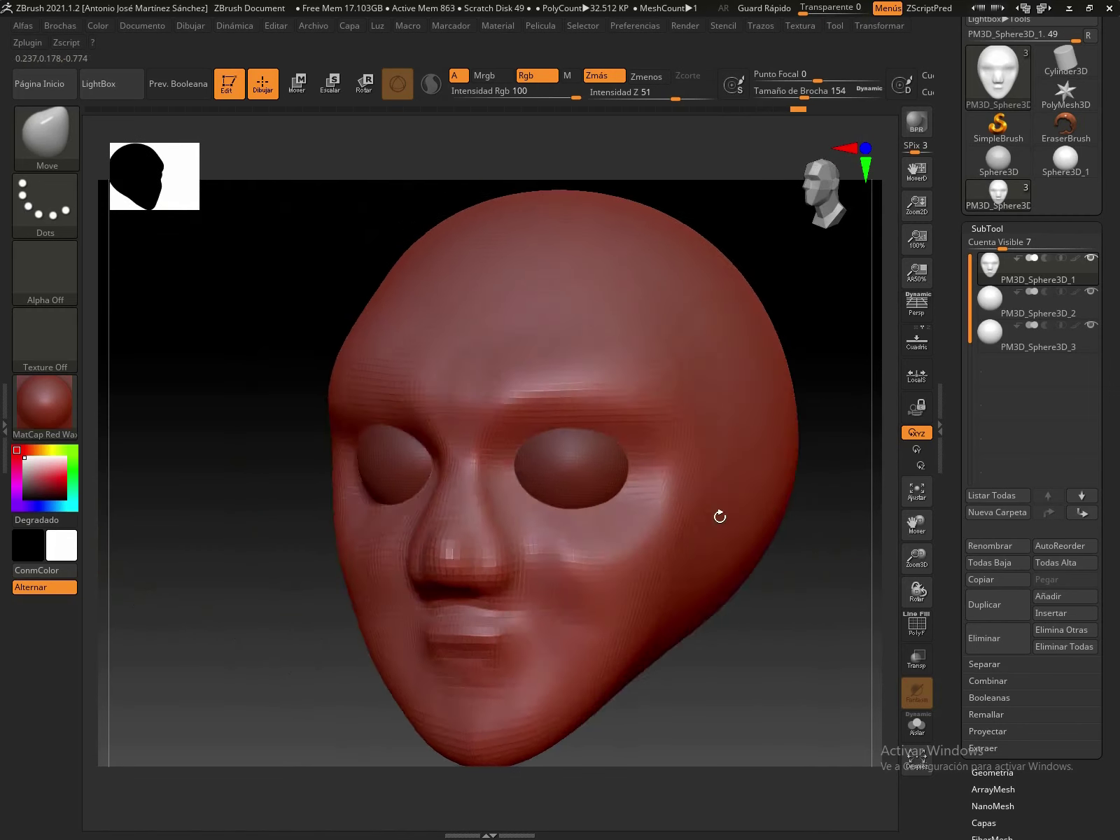
pyautogui.keyDown('shift'); pyautogui.moveTo(707, 518); pyautogui.dragTo(726, 522); pyautogui.keyUp('shift')
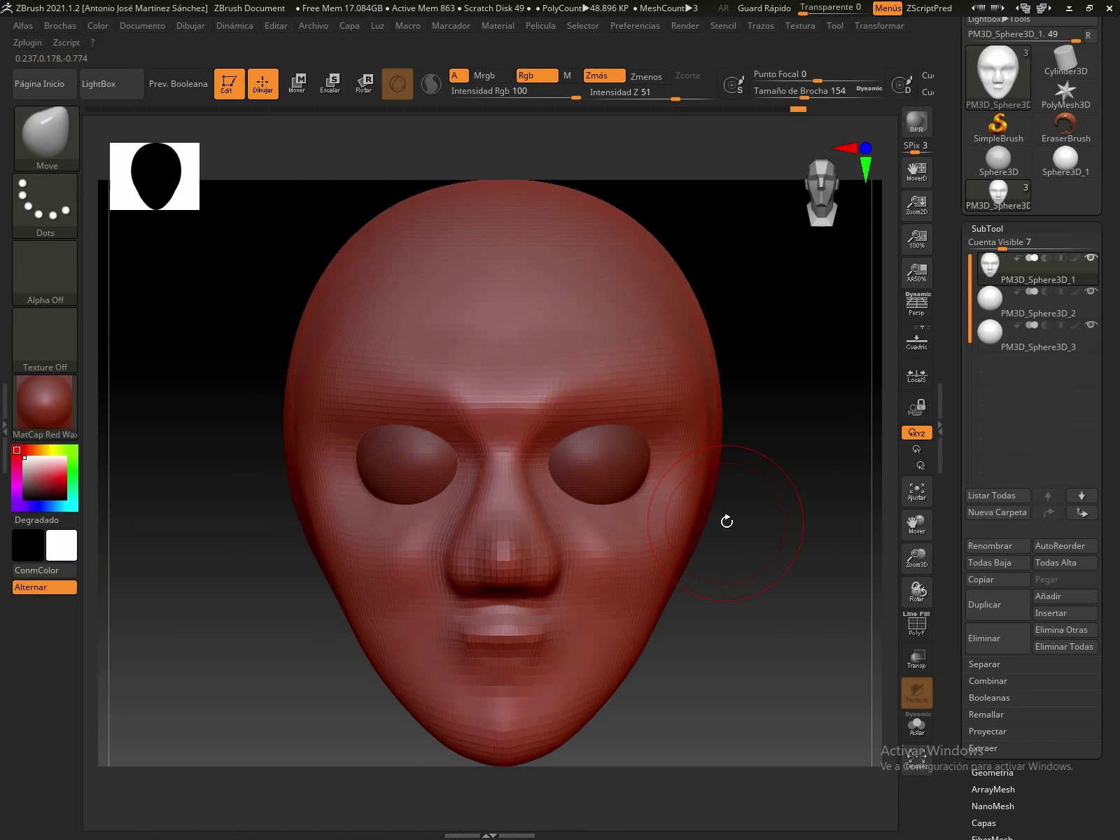
pyautogui.click(63, 140)
# With ClayBuildup, build a brow ridge above both eyes and a groove along the nose bridge.
pyautogui.click(75, 154)
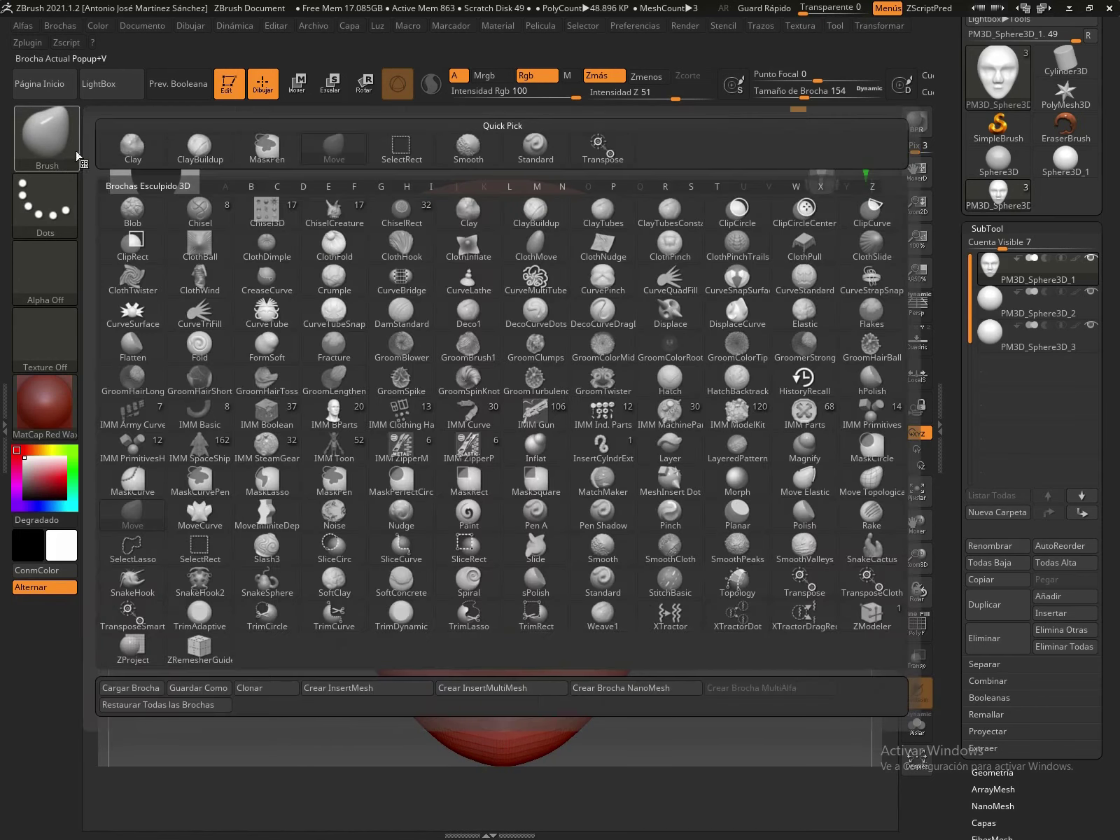
pyautogui.click(535, 210)
pyautogui.moveTo(536, 409)
pyautogui.mouseDown()
pyautogui.moveTo(660, 403)
pyautogui.moveTo(690, 438)
pyautogui.mouseUp()
pyautogui.moveTo(581, 392)
pyautogui.mouseDown()
pyautogui.moveTo(639, 371)
pyautogui.moveTo(626, 393)
pyautogui.moveTo(691, 457)
pyautogui.mouseUp()
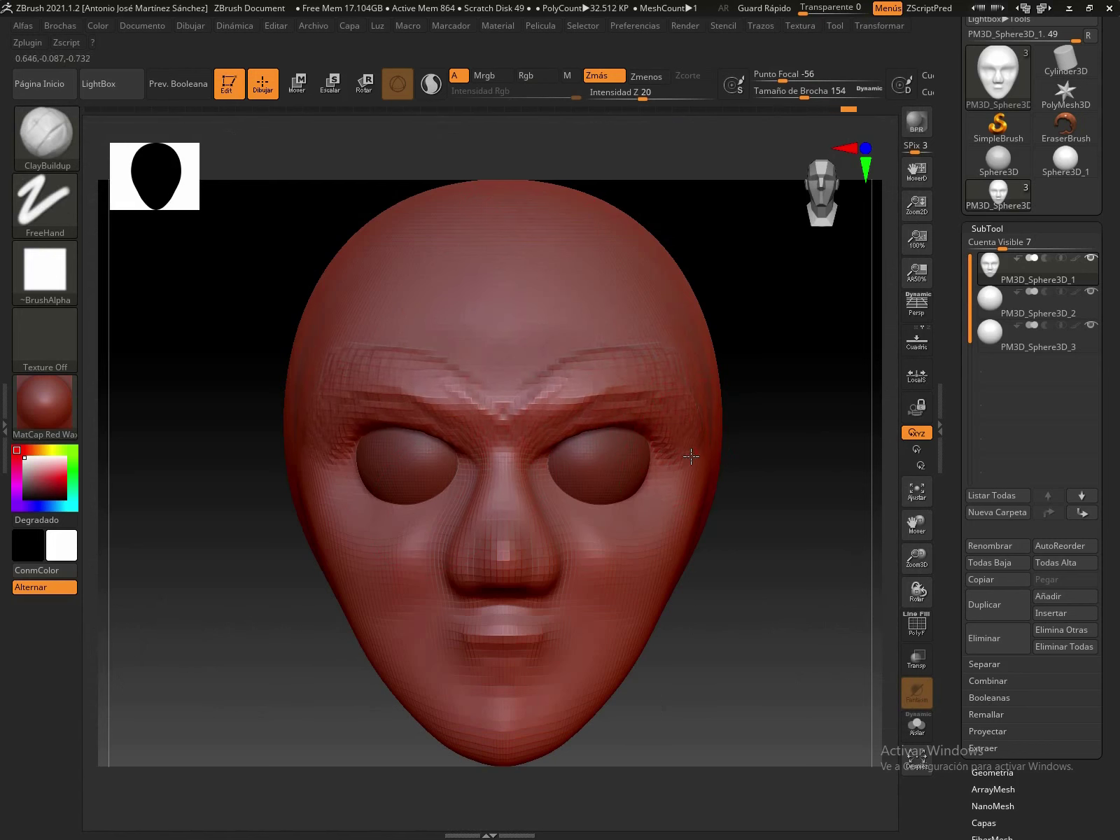
pyautogui.moveTo(527, 432); pyautogui.dragTo(532, 493)
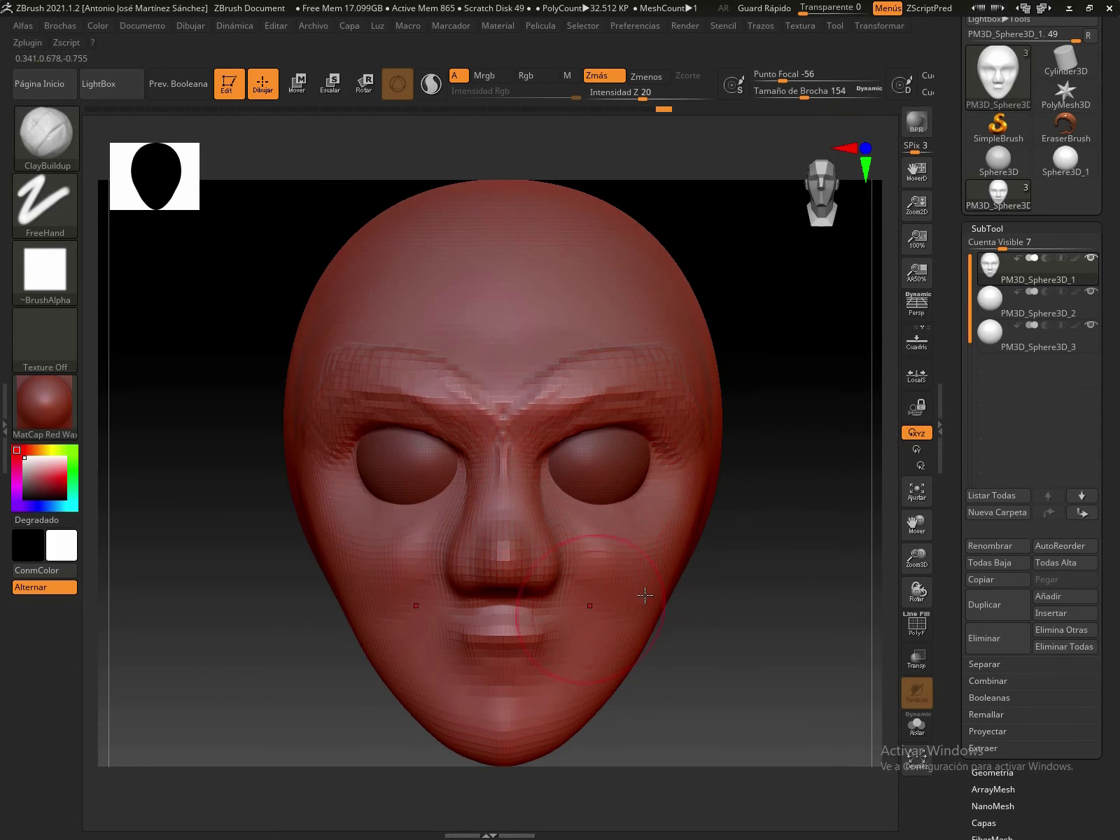
# Add clay striations to the lower eye, cheek, chin, temple and upper forehead groove.
pyautogui.moveTo(733, 612); pyautogui.dragTo(644, 551)
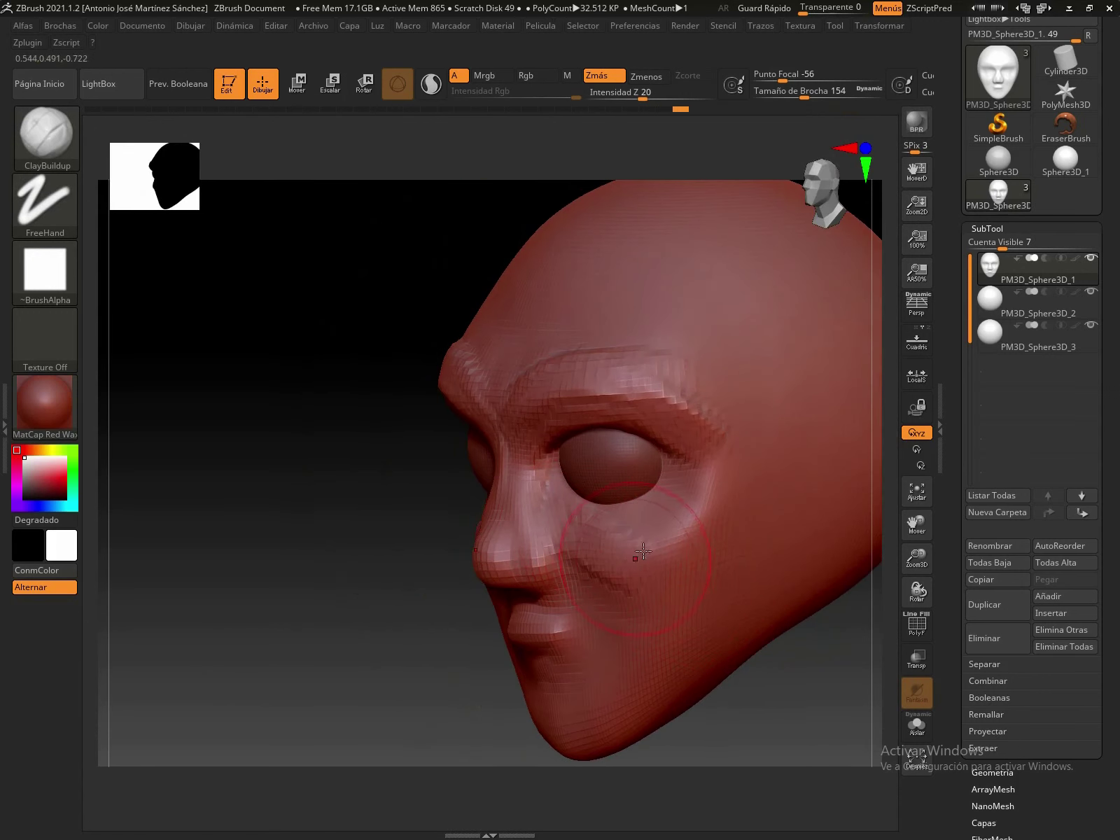
pyautogui.moveTo(722, 455)
pyautogui.mouseDown()
pyautogui.moveTo(644, 588)
pyautogui.moveTo(630, 711)
pyautogui.moveTo(539, 728)
pyautogui.mouseUp()
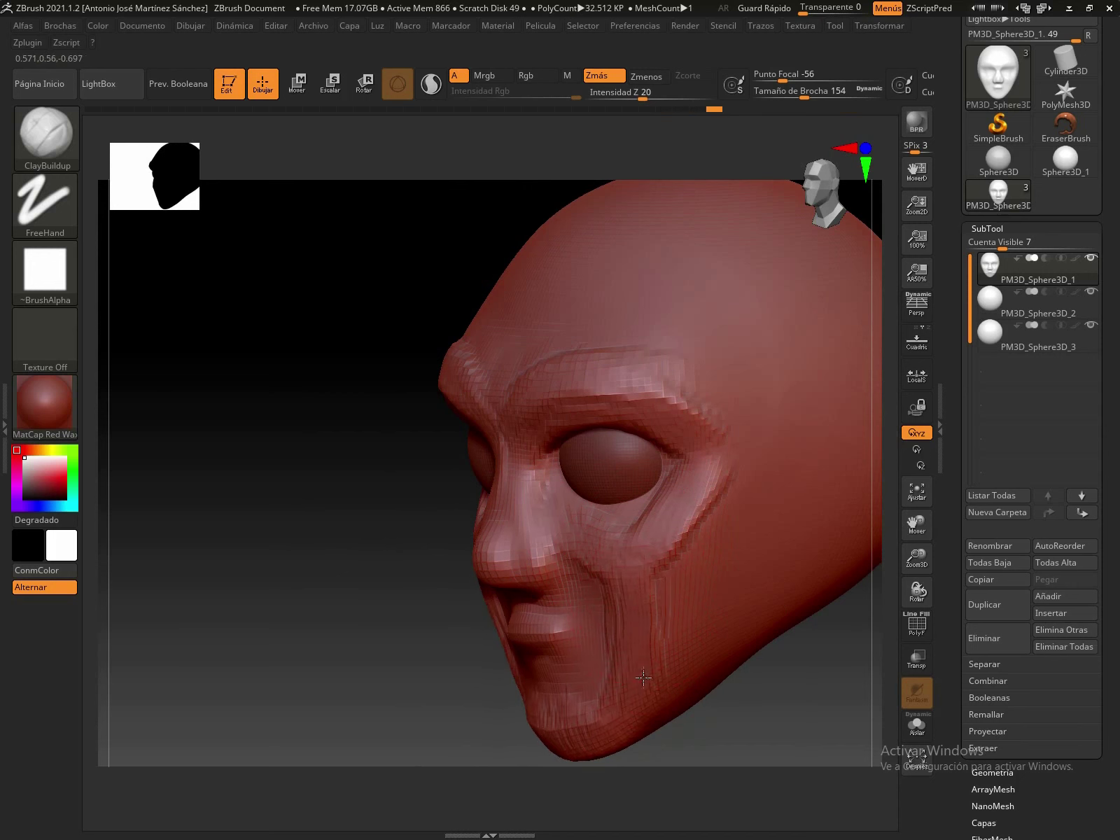
pyautogui.moveTo(641, 718); pyautogui.dragTo(629, 683)
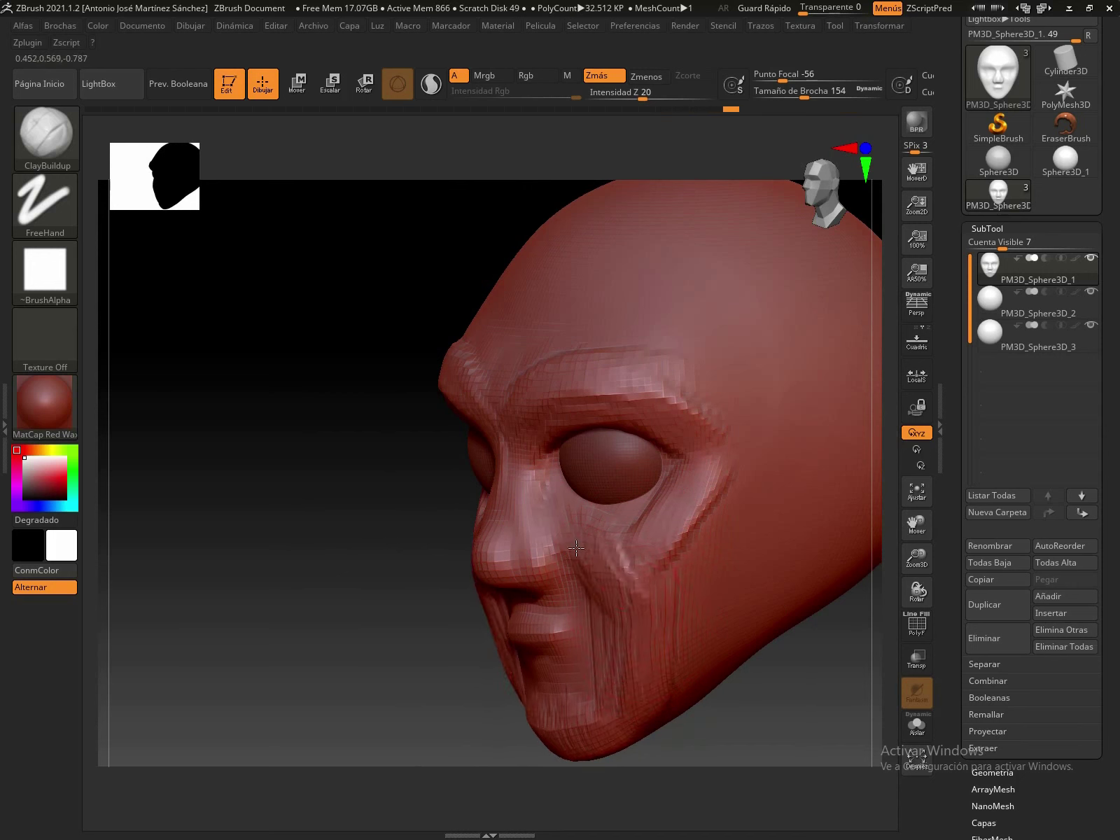
pyautogui.moveTo(621, 604)
pyautogui.mouseDown()
pyautogui.moveTo(597, 537)
pyautogui.moveTo(676, 518)
pyautogui.mouseUp()
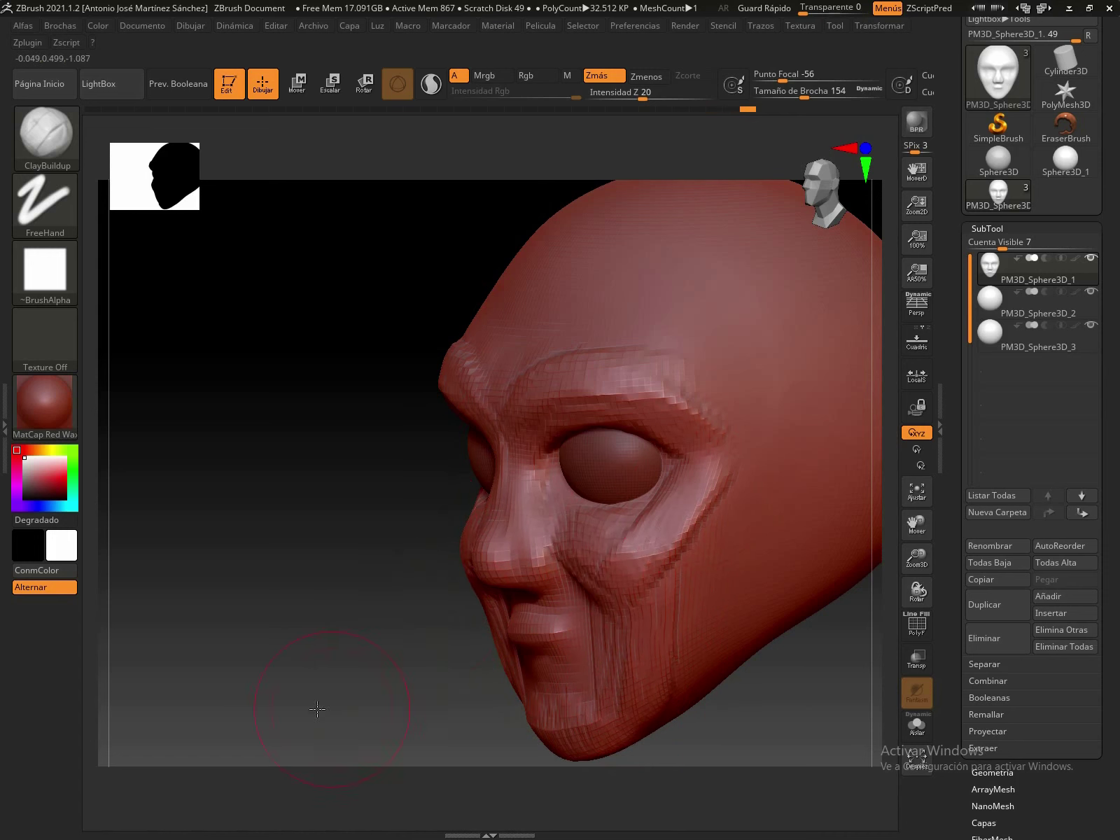
pyautogui.keyDown('shift'); pyautogui.moveTo(344, 705); pyautogui.dragTo(445, 605); pyautogui.keyUp('shift')
pyautogui.moveTo(917, 557)
pyautogui.mouseDown()
pyautogui.moveTo(705, 567)
pyautogui.moveTo(713, 518)
pyautogui.moveTo(740, 515)
pyautogui.moveTo(603, 530)
pyautogui.mouseUp()
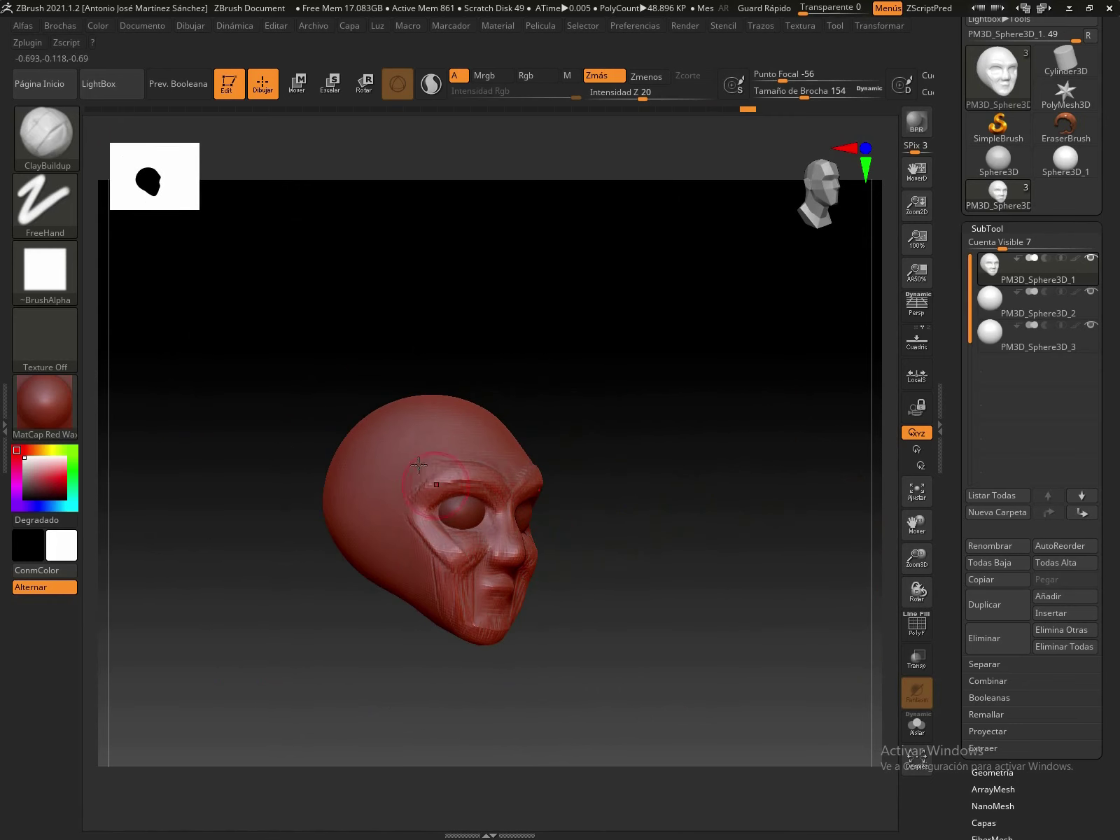
pyautogui.moveTo(412, 458); pyautogui.dragTo(394, 493)
pyautogui.moveTo(602, 532)
pyautogui.mouseDown()
pyautogui.moveTo(657, 490)
pyautogui.moveTo(463, 469)
pyautogui.moveTo(520, 414)
pyautogui.mouseUp()
pyautogui.moveTo(455, 440)
pyautogui.mouseDown()
pyautogui.moveTo(532, 420)
pyautogui.moveTo(458, 454)
pyautogui.mouseUp()
# Add clay marks along the cheek from a left profile, undoing one stroke.
pyautogui.moveTo(687, 438)
pyautogui.mouseDown()
pyautogui.moveTo(718, 438)
pyautogui.moveTo(440, 441)
pyautogui.moveTo(452, 457)
pyautogui.mouseUp()
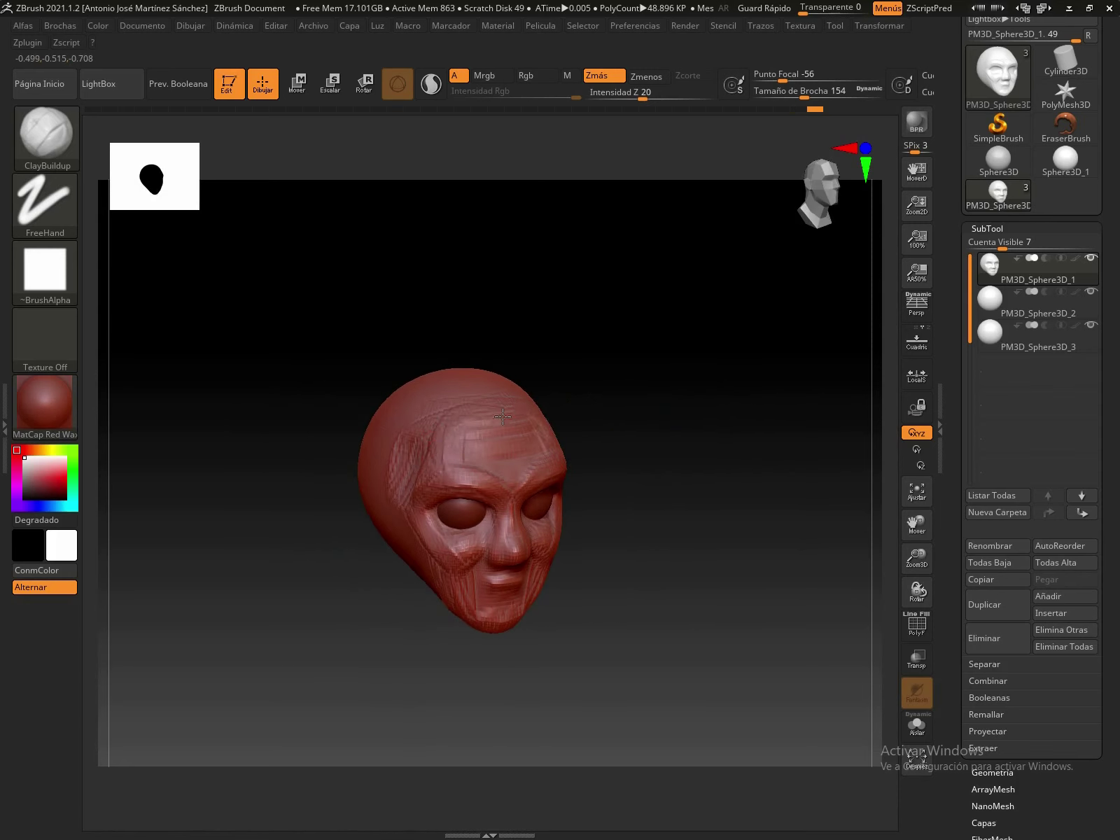
pyautogui.moveTo(630, 462)
pyautogui.mouseDown()
pyautogui.moveTo(717, 465)
pyautogui.moveTo(672, 459)
pyautogui.mouseUp()
pyautogui.moveTo(382, 533); pyautogui.dragTo(396, 511)
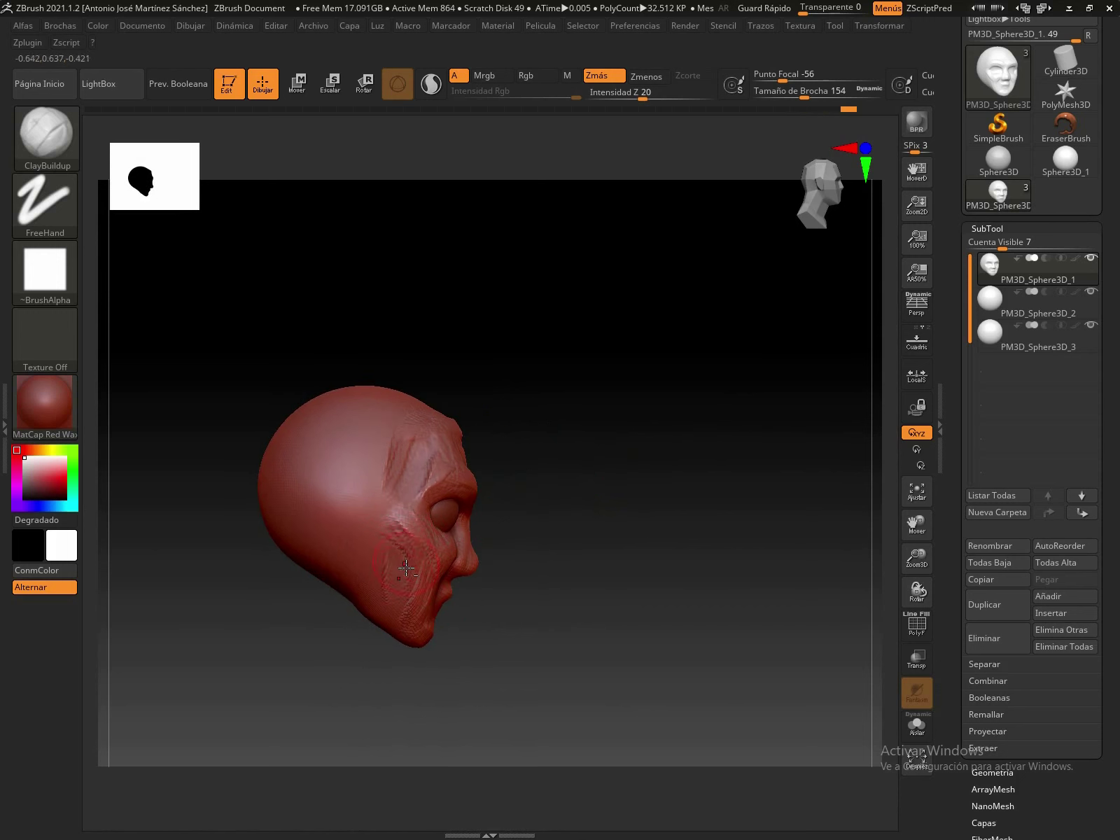
pyautogui.moveTo(420, 567); pyautogui.dragTo(405, 551)
pyautogui.moveTo(491, 589)
pyautogui.mouseDown()
pyautogui.moveTo(573, 553)
pyautogui.moveTo(580, 500)
pyautogui.mouseUp()
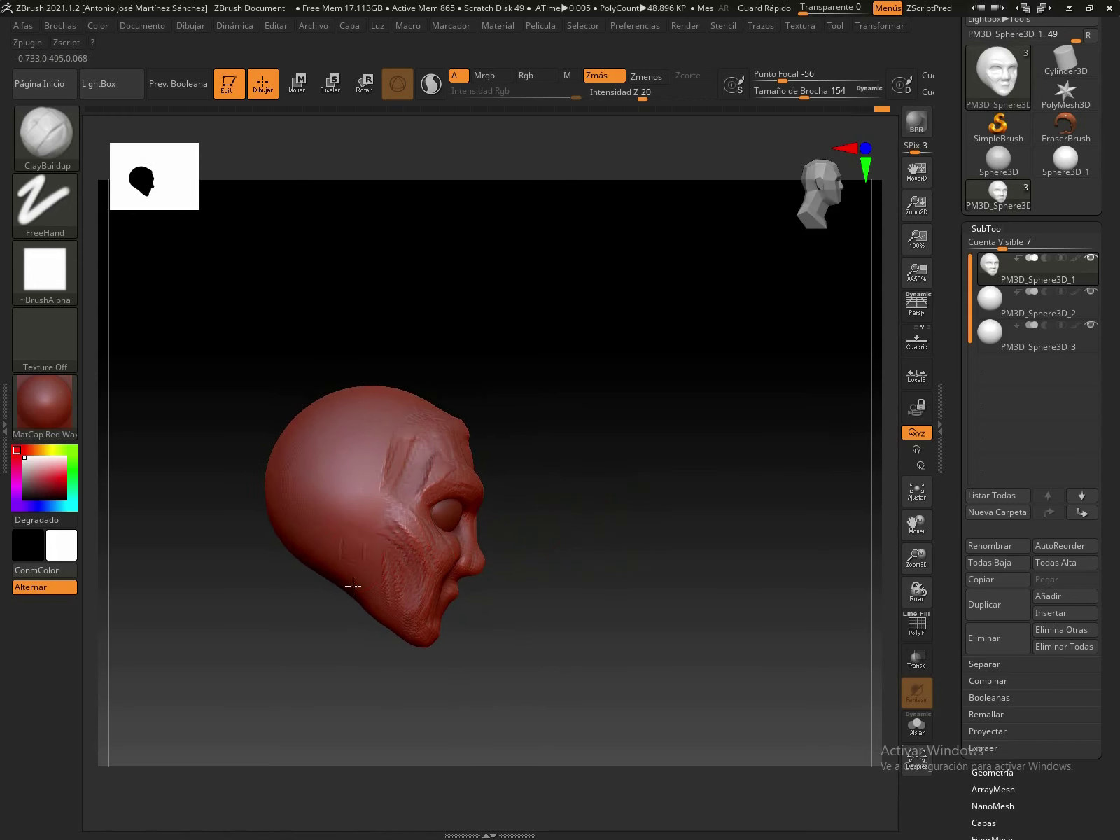
pyautogui.hotkey('ctrl', 'z')
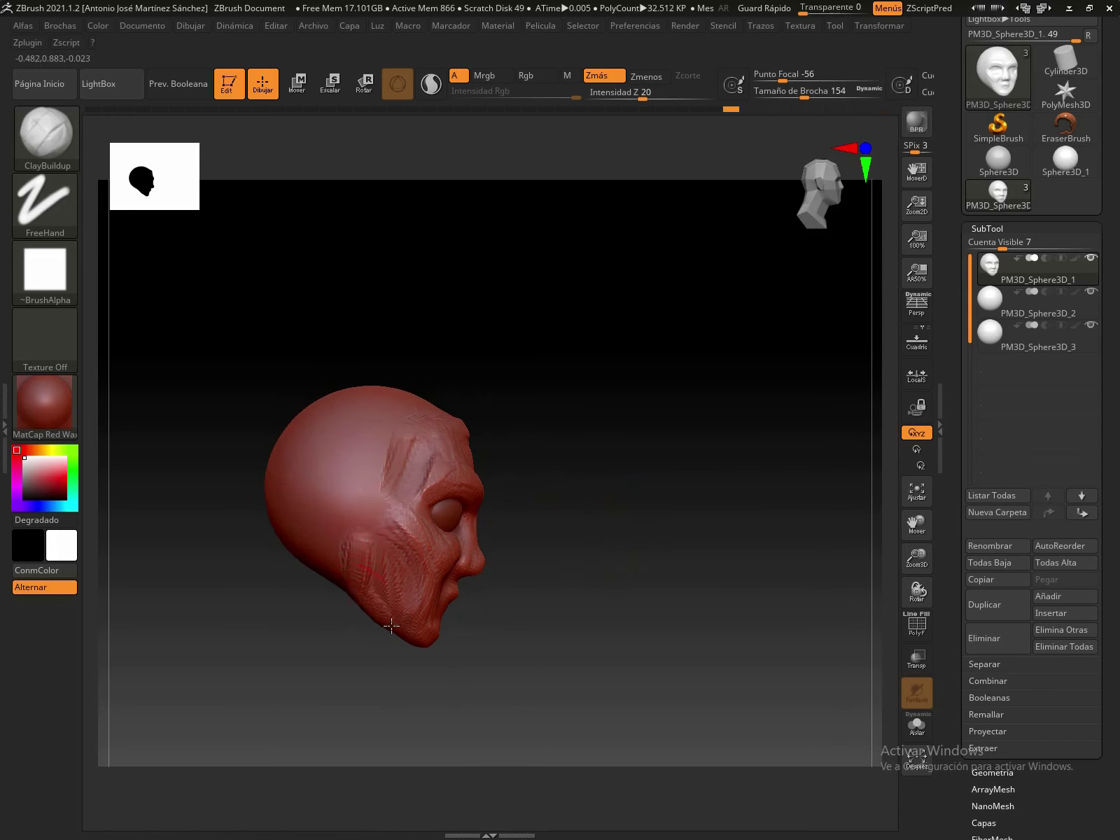
pyautogui.moveTo(512, 638); pyautogui.dragTo(553, 640)
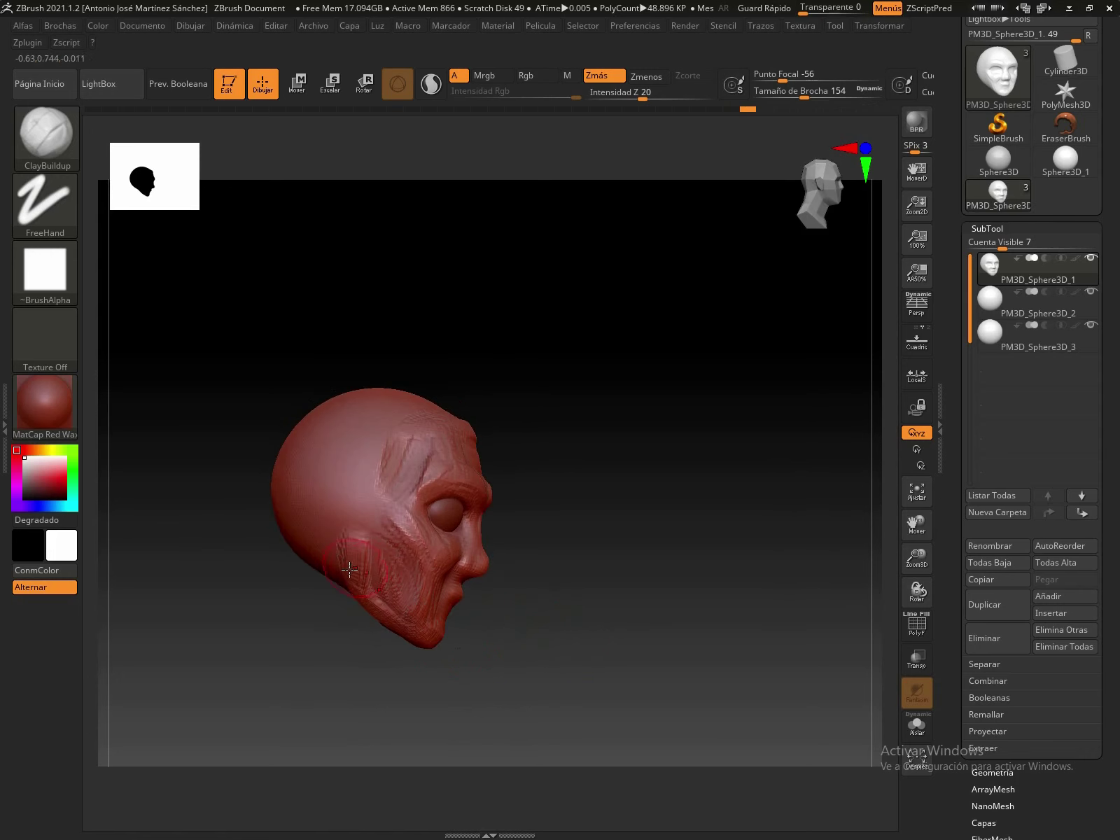
pyautogui.moveTo(356, 515); pyautogui.dragTo(359, 506)
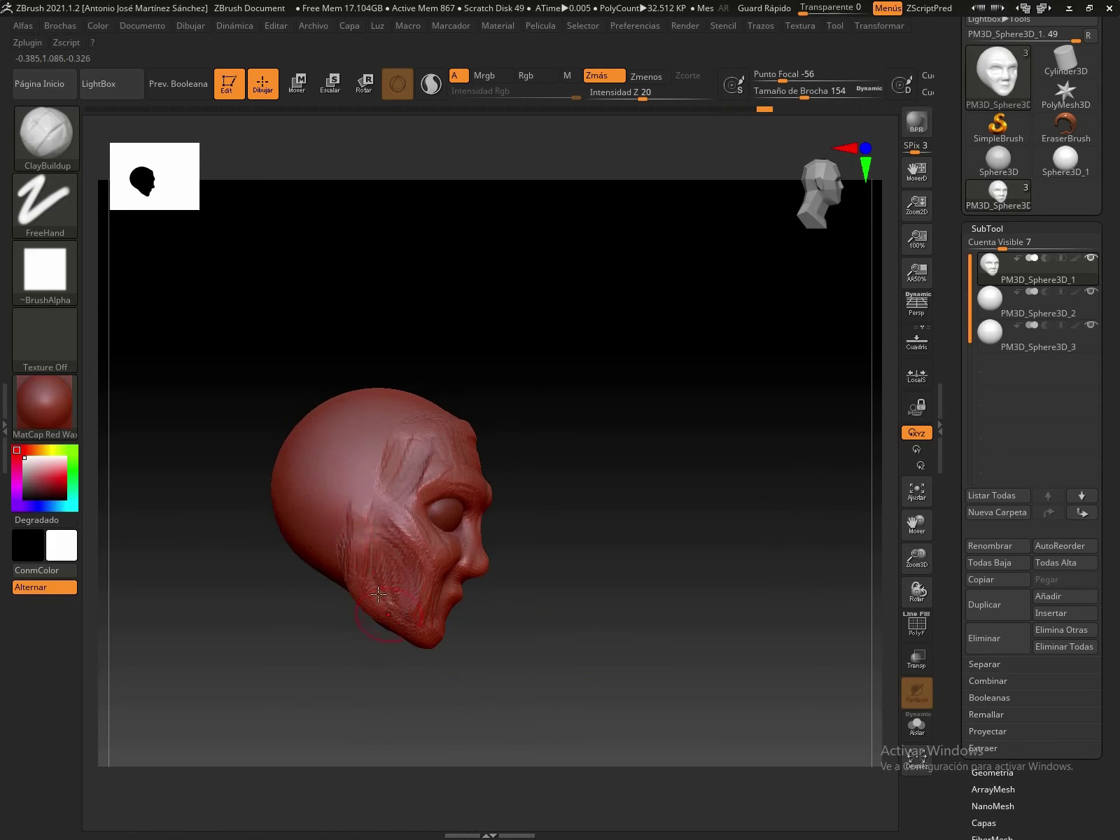
pyautogui.moveTo(480, 590)
pyautogui.mouseDown()
pyautogui.moveTo(590, 592)
pyautogui.moveTo(570, 625)
pyautogui.moveTo(576, 616)
pyautogui.mouseUp()
pyautogui.press('shift')
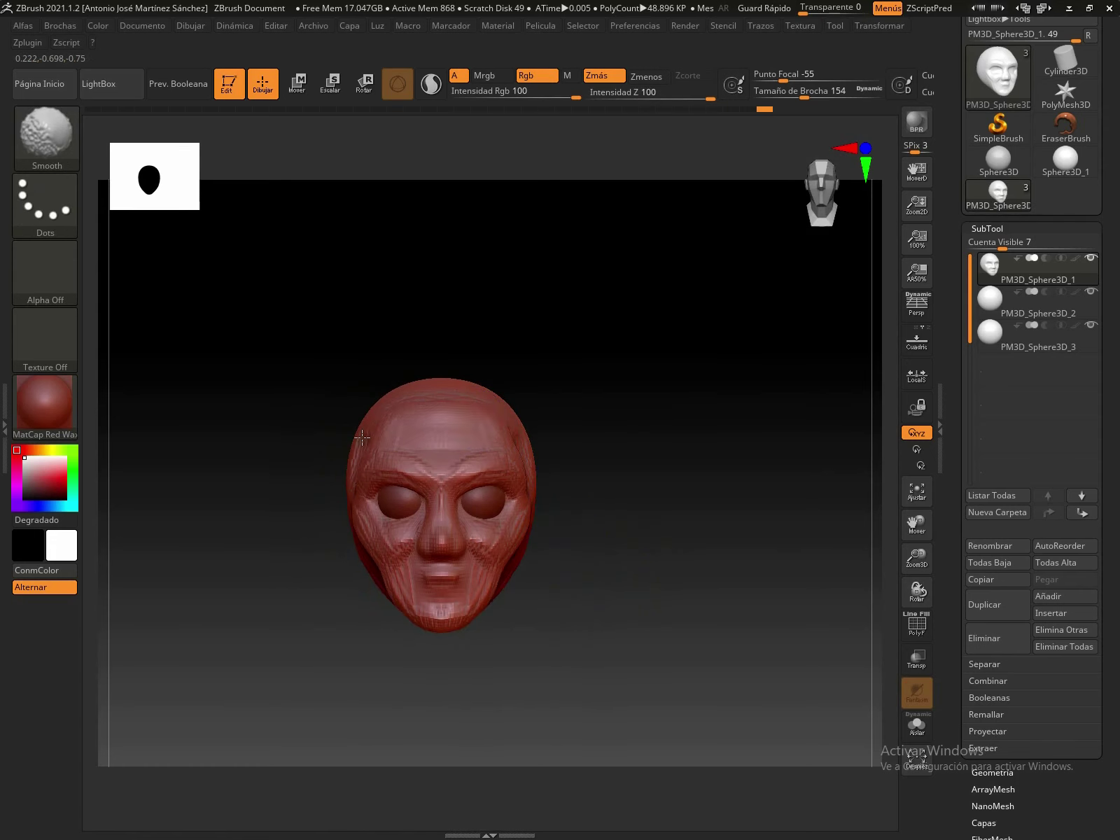
# Smooth the forehead, brow and chin wrinkles, then orbit to a three-quarter left view.
pyautogui.keyDown('shift'); pyautogui.moveTo(409, 454); pyautogui.dragTo(449, 515); pyautogui.keyUp('shift')
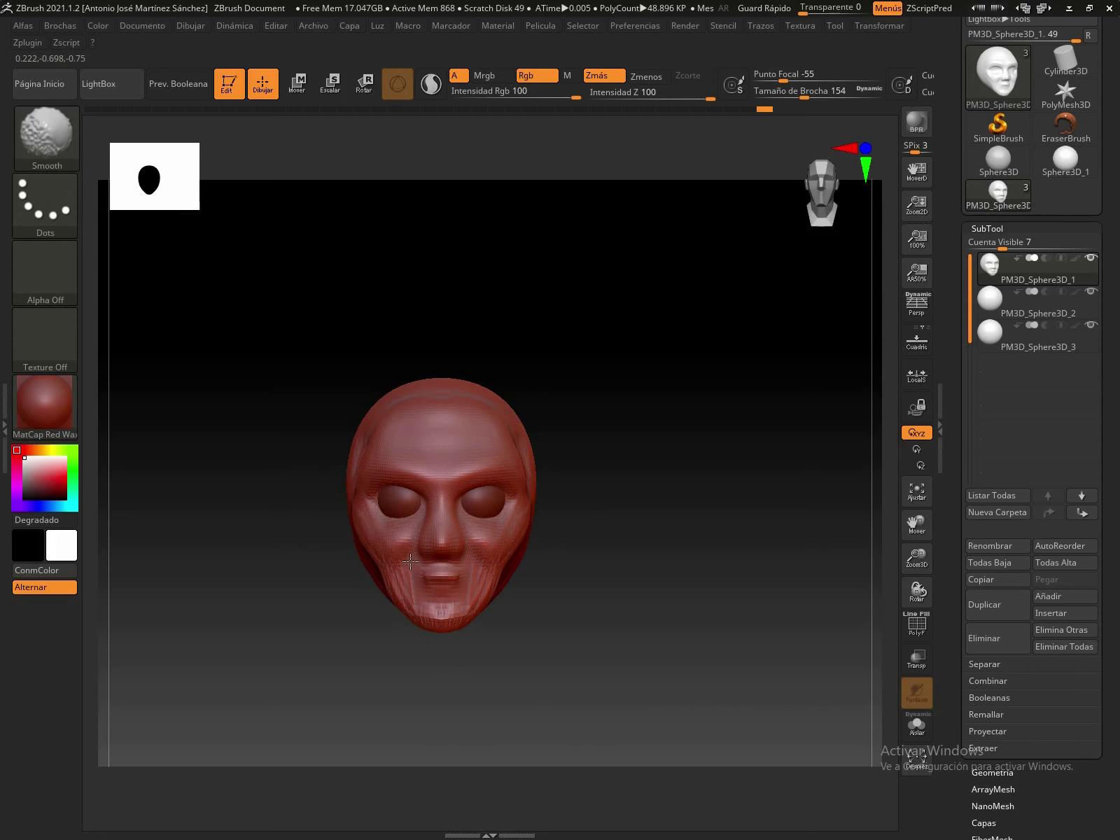
pyautogui.keyDown('shift'); pyautogui.moveTo(386, 581); pyautogui.dragTo(508, 558); pyautogui.keyUp('shift')
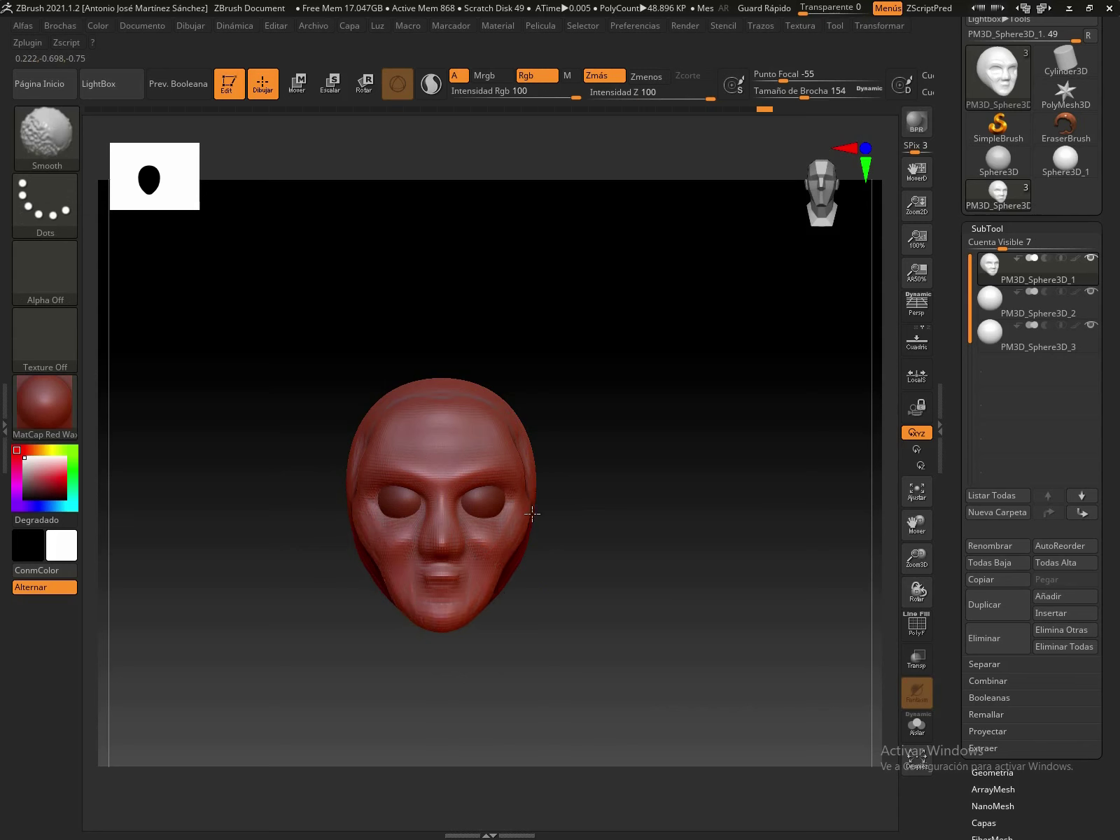
pyautogui.moveTo(642, 530); pyautogui.dragTo(574, 569)
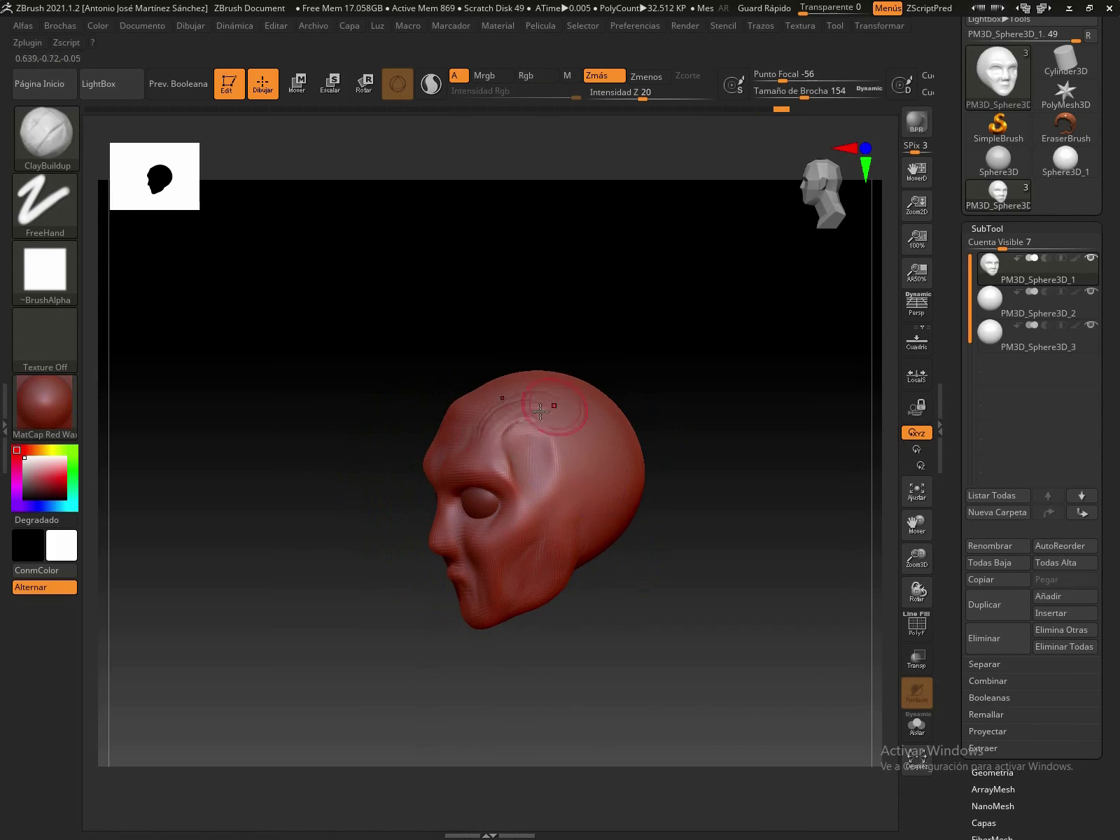
# Build a curved ClayBuildup ear ridge on the side of the head, then view it from the front.
pyautogui.moveTo(530, 409)
pyautogui.mouseDown()
pyautogui.moveTo(571, 469)
pyautogui.moveTo(549, 504)
pyautogui.moveTo(532, 493)
pyautogui.moveTo(500, 424)
pyautogui.moveTo(462, 420)
pyautogui.moveTo(484, 385)
pyautogui.moveTo(532, 371)
pyautogui.moveTo(585, 397)
pyautogui.moveTo(571, 438)
pyautogui.mouseUp()
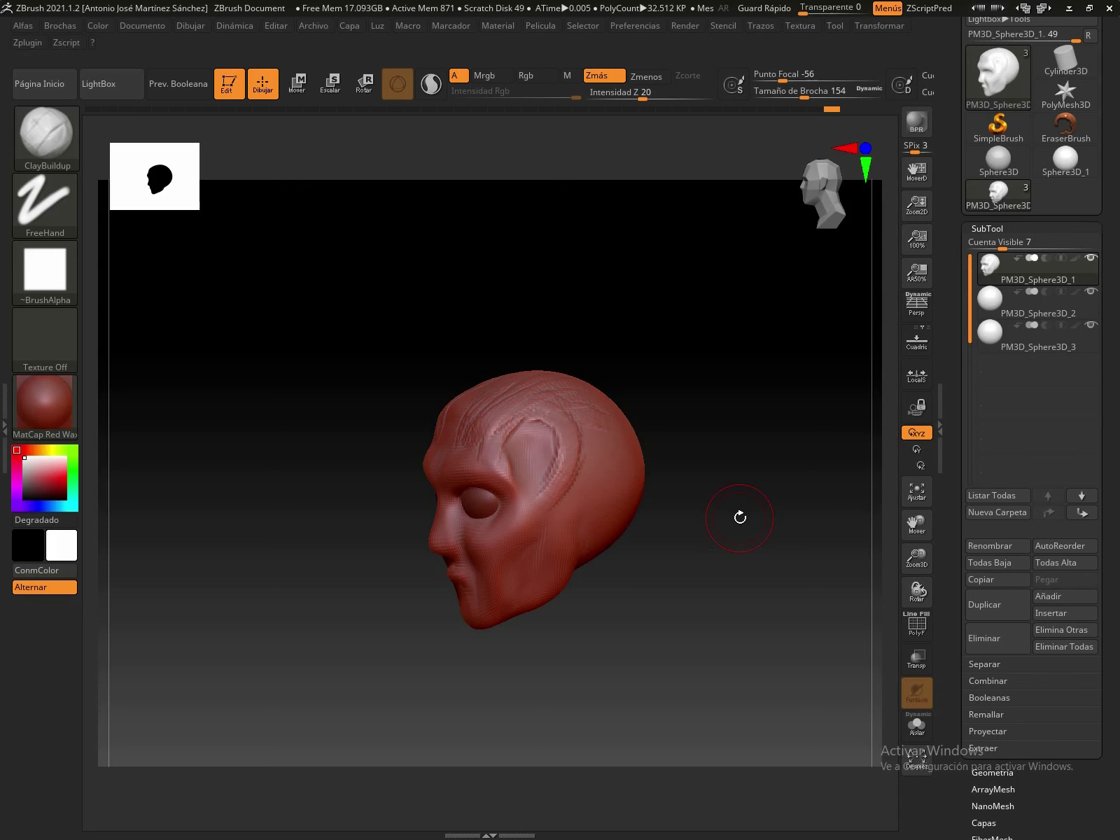
pyautogui.moveTo(754, 448)
pyautogui.mouseDown()
pyautogui.moveTo(806, 450)
pyautogui.moveTo(791, 455)
pyautogui.mouseUp()
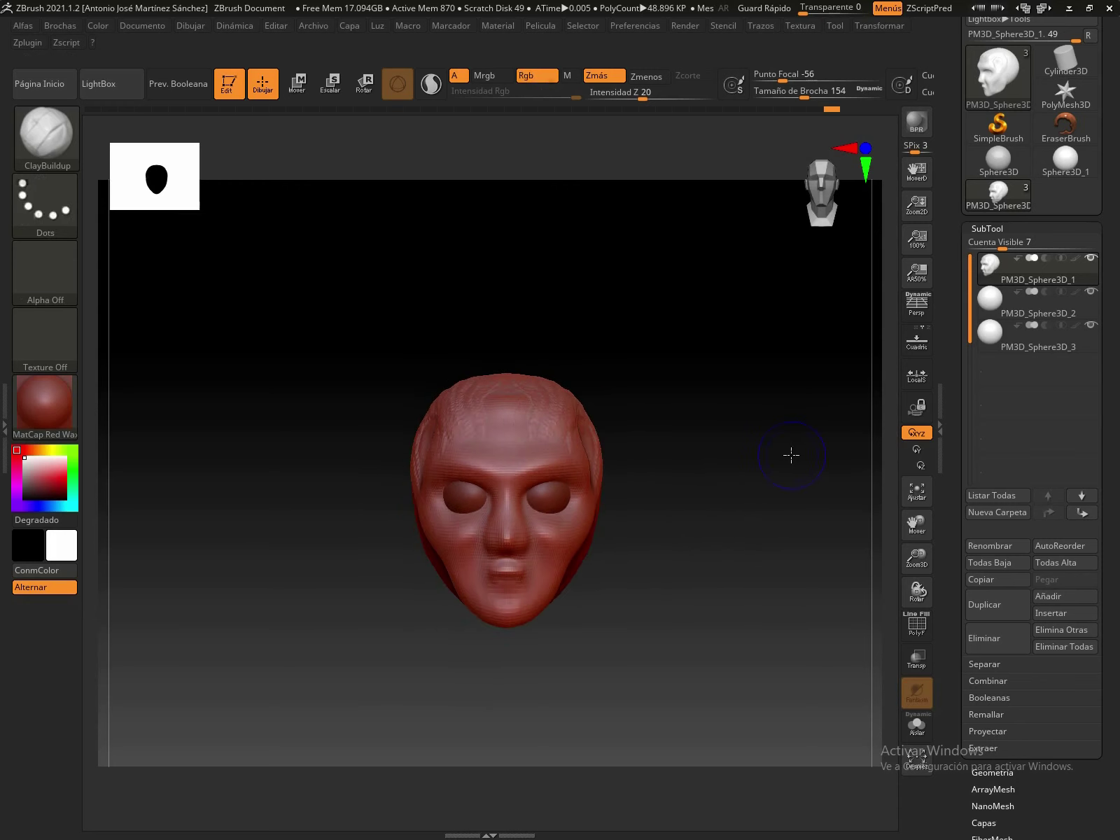